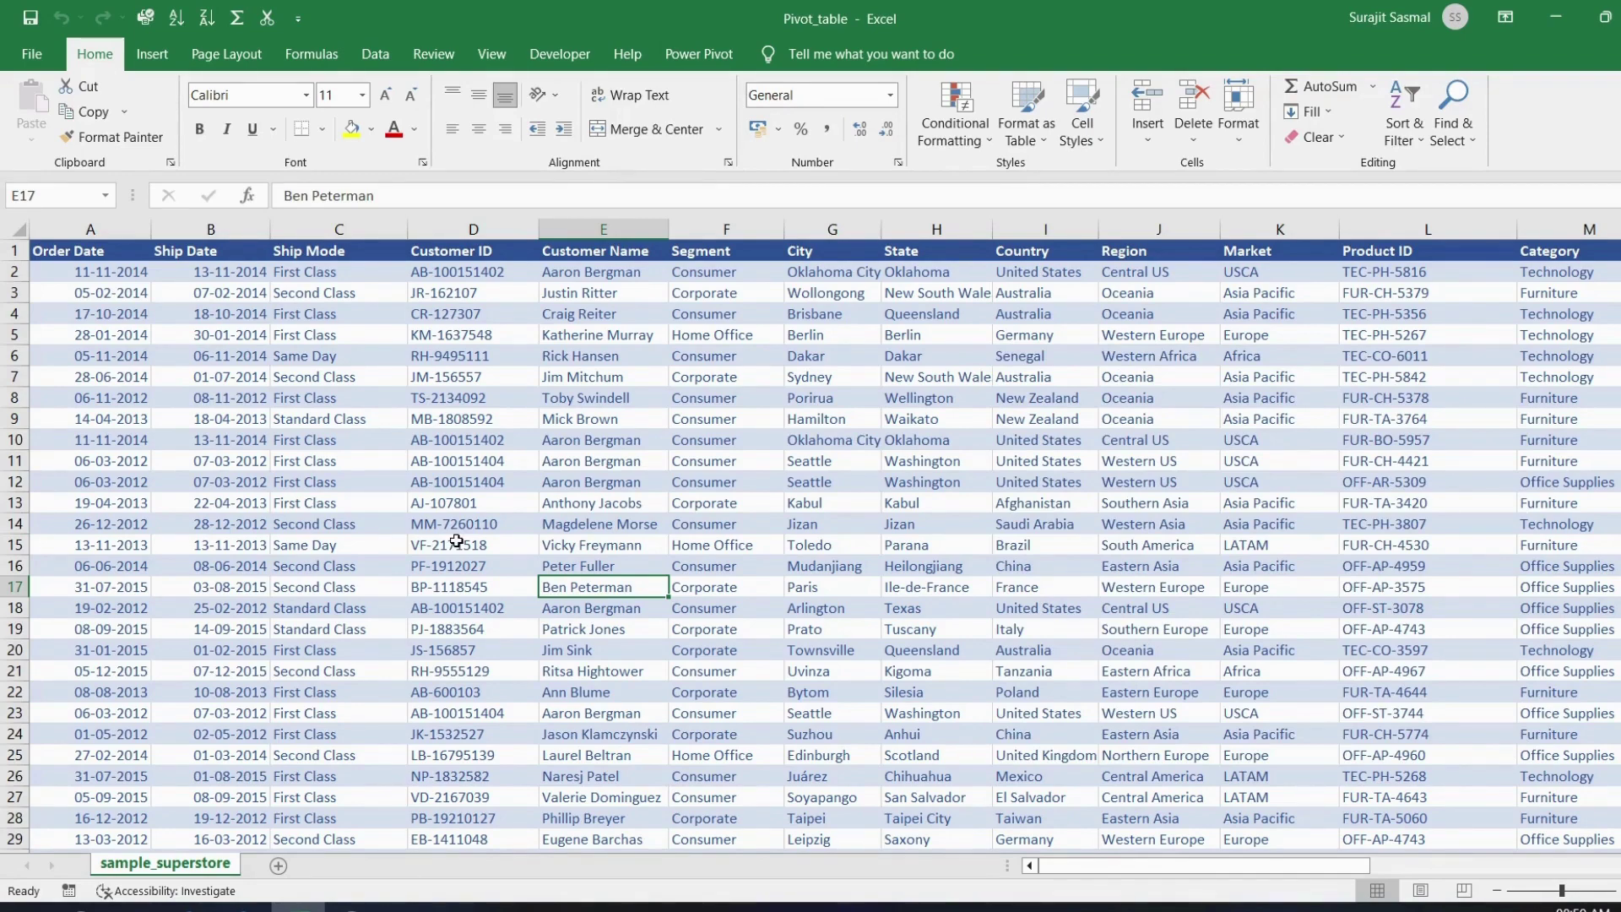
{"action": "left_click", "coordinate": [148, 56]}
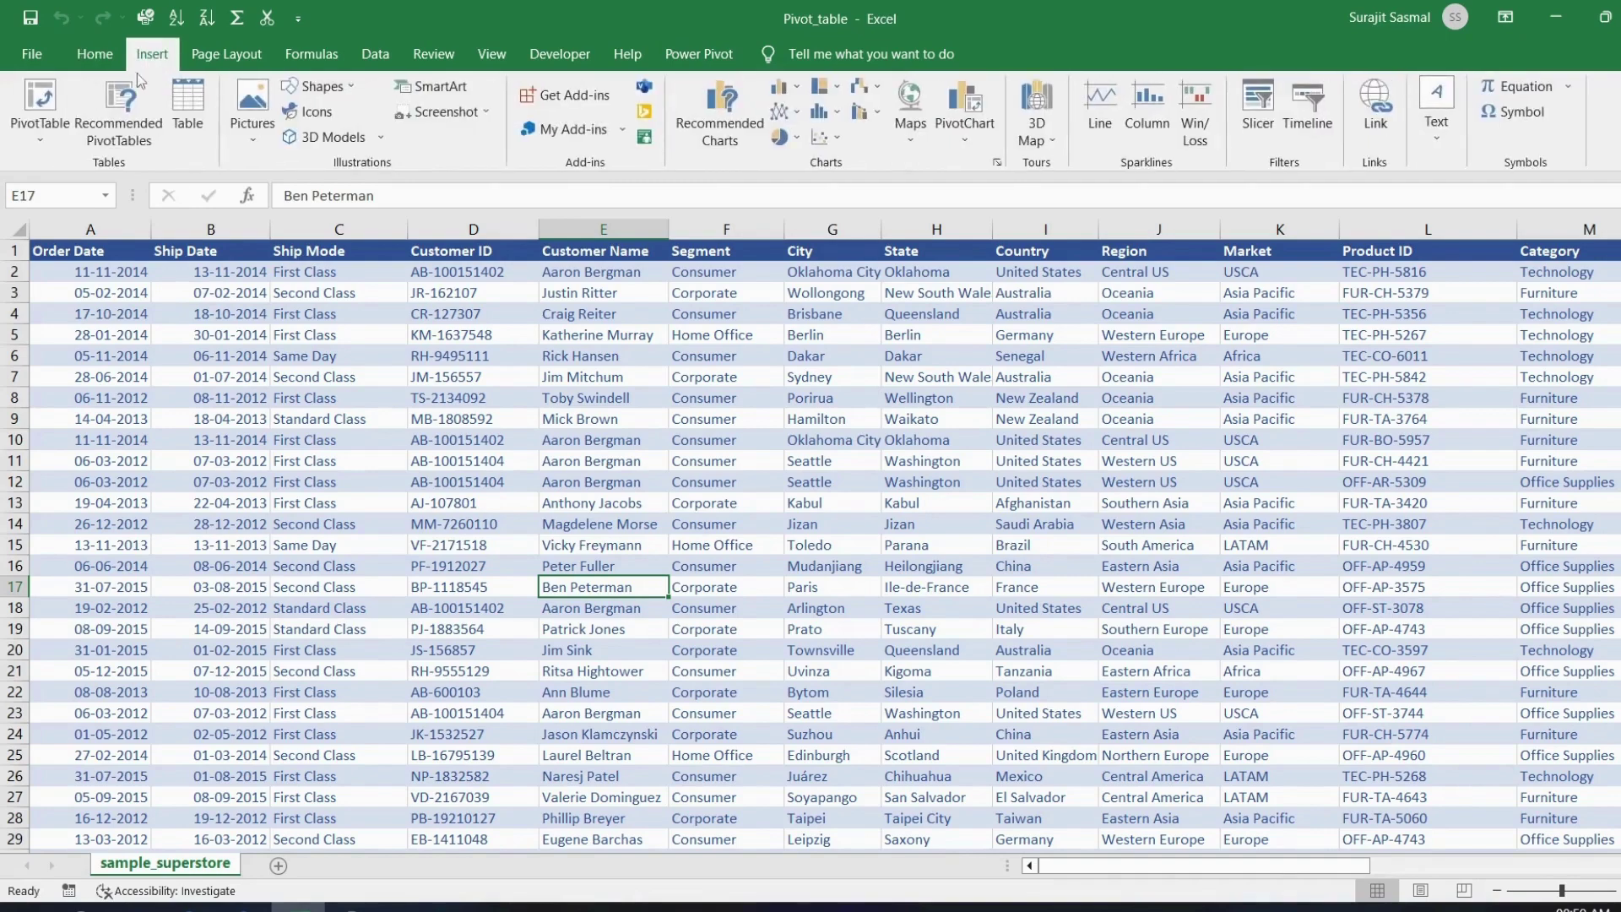
{"action": "left_click", "coordinate": [127, 123]}
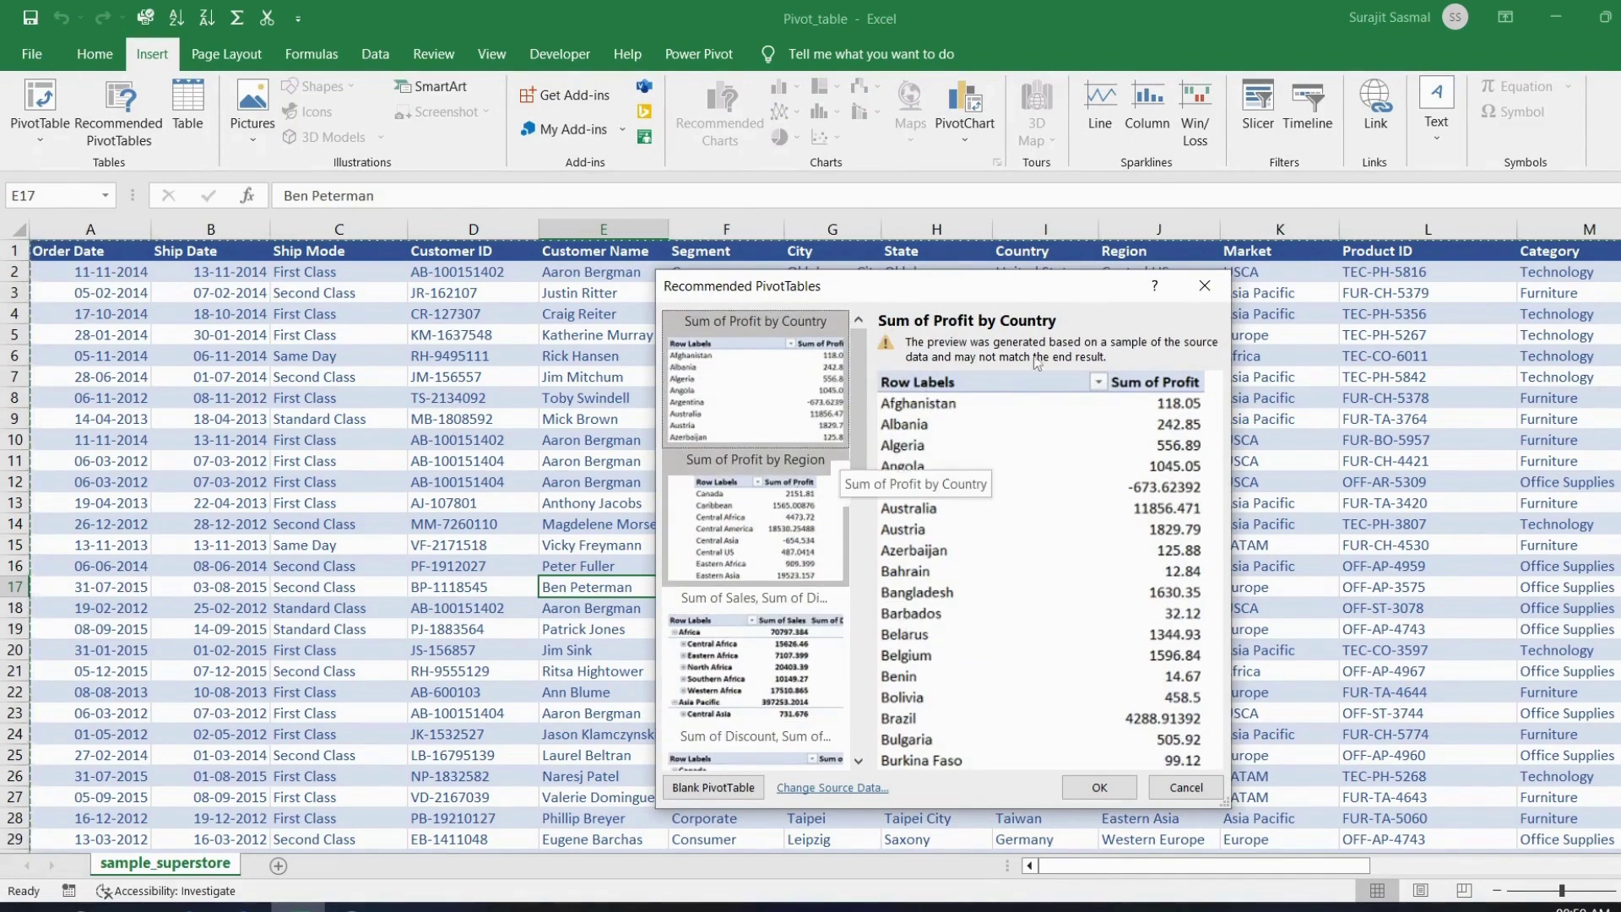
{"action": "left_click", "coordinate": [1216, 288]}
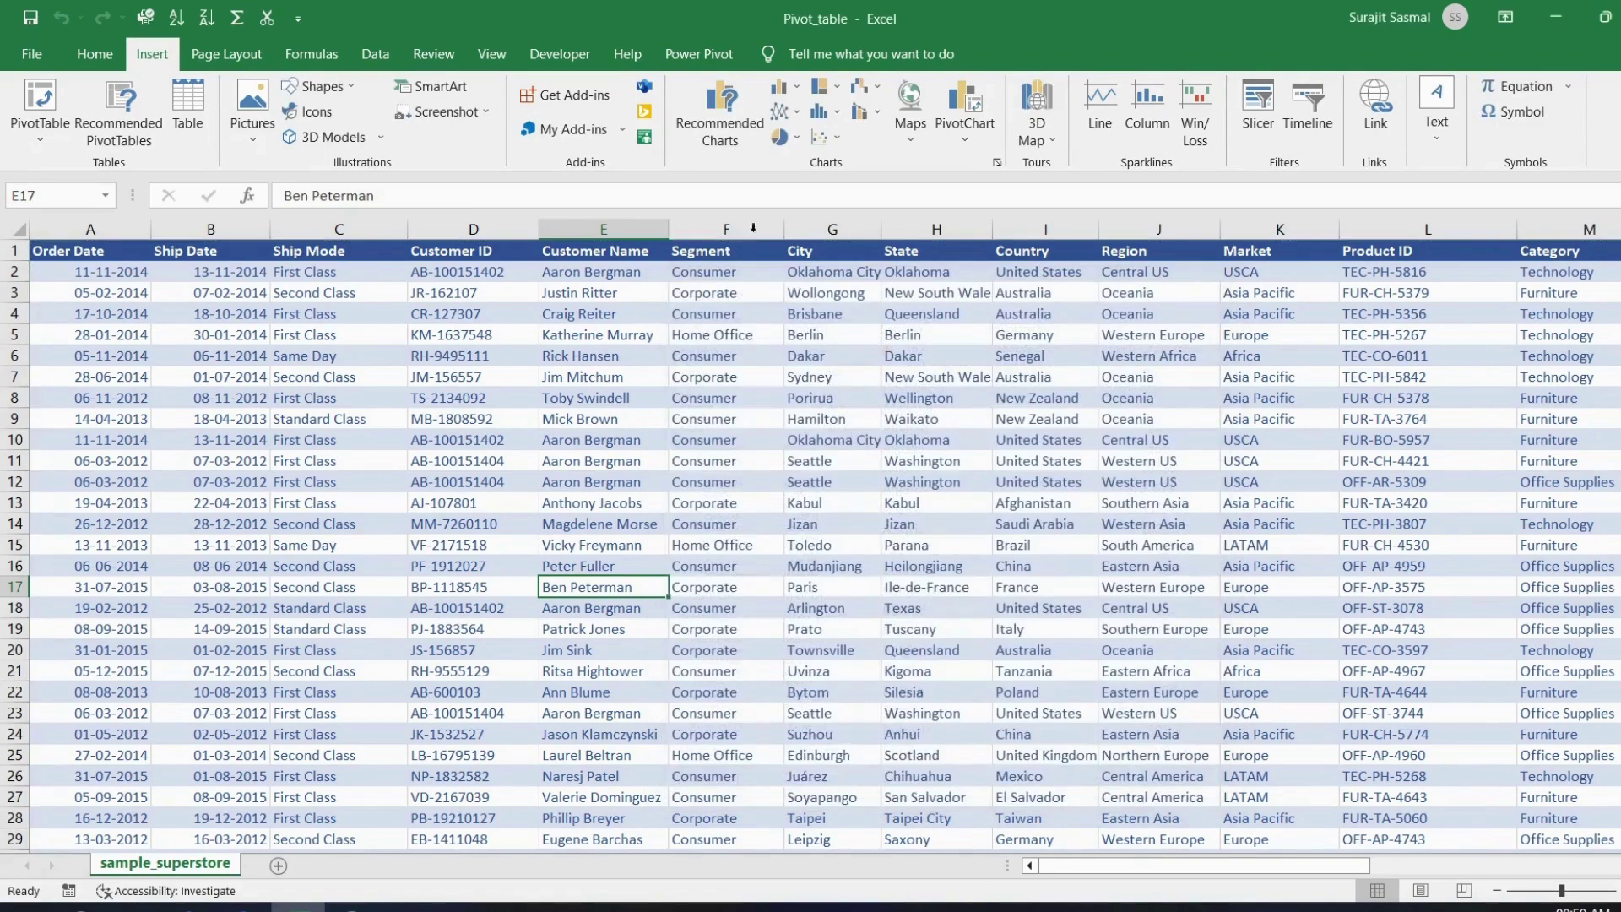
{"action": "left_click", "coordinate": [37, 100]}
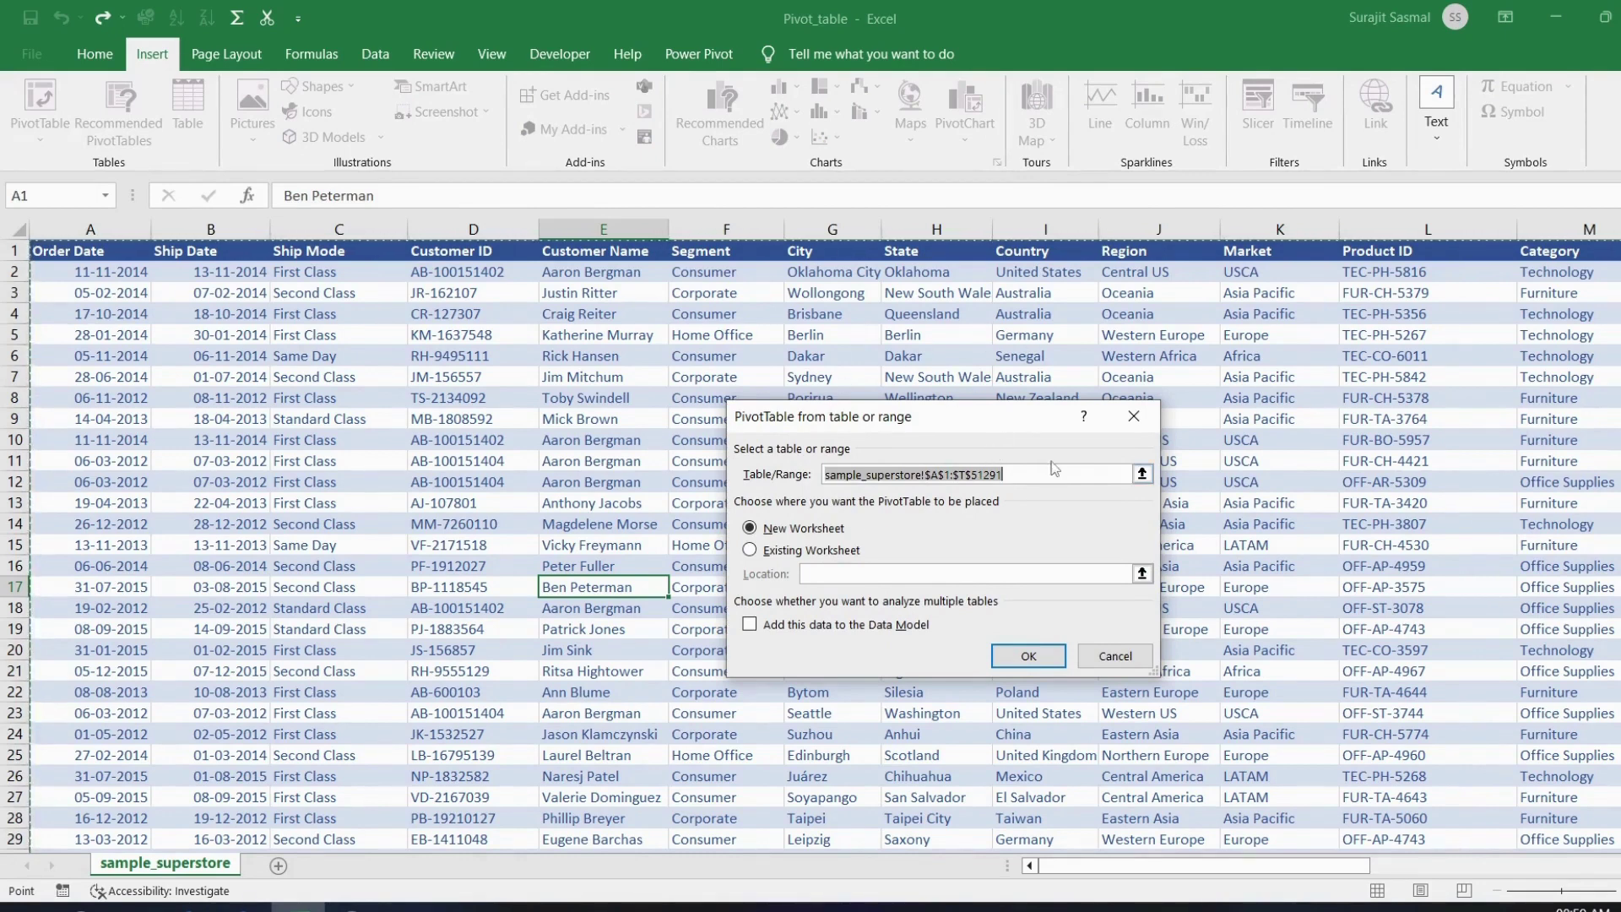
{"action": "left_click", "coordinate": [1134, 416]}
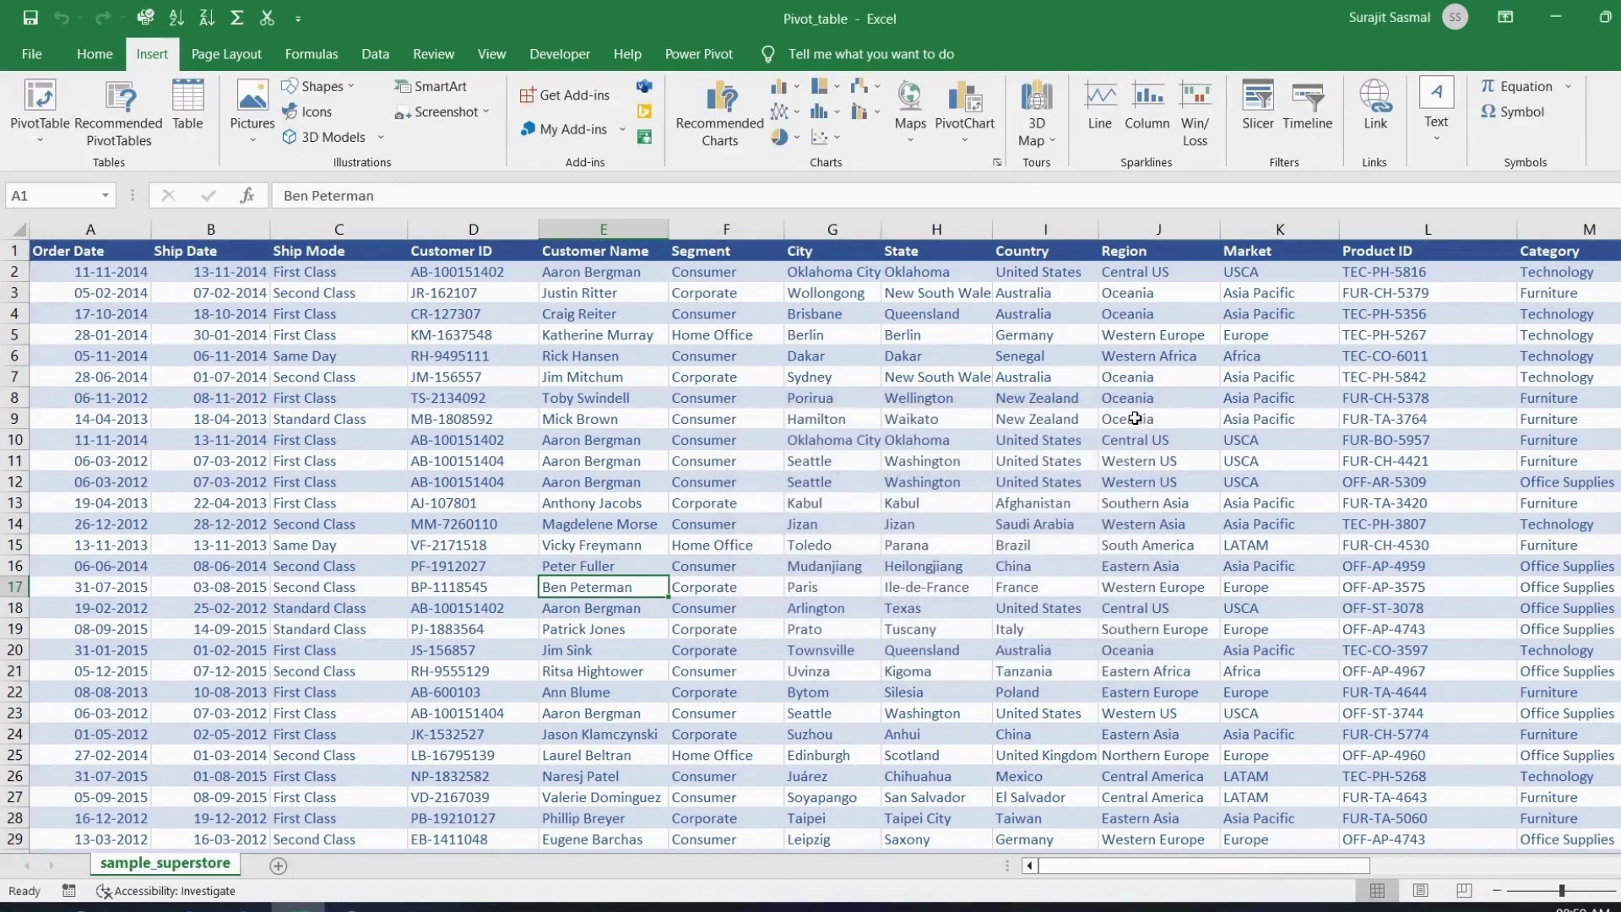
Convert the whole superstore data range, including its header row, into an Excel table
{"action": "left_click", "coordinate": [594, 371]}
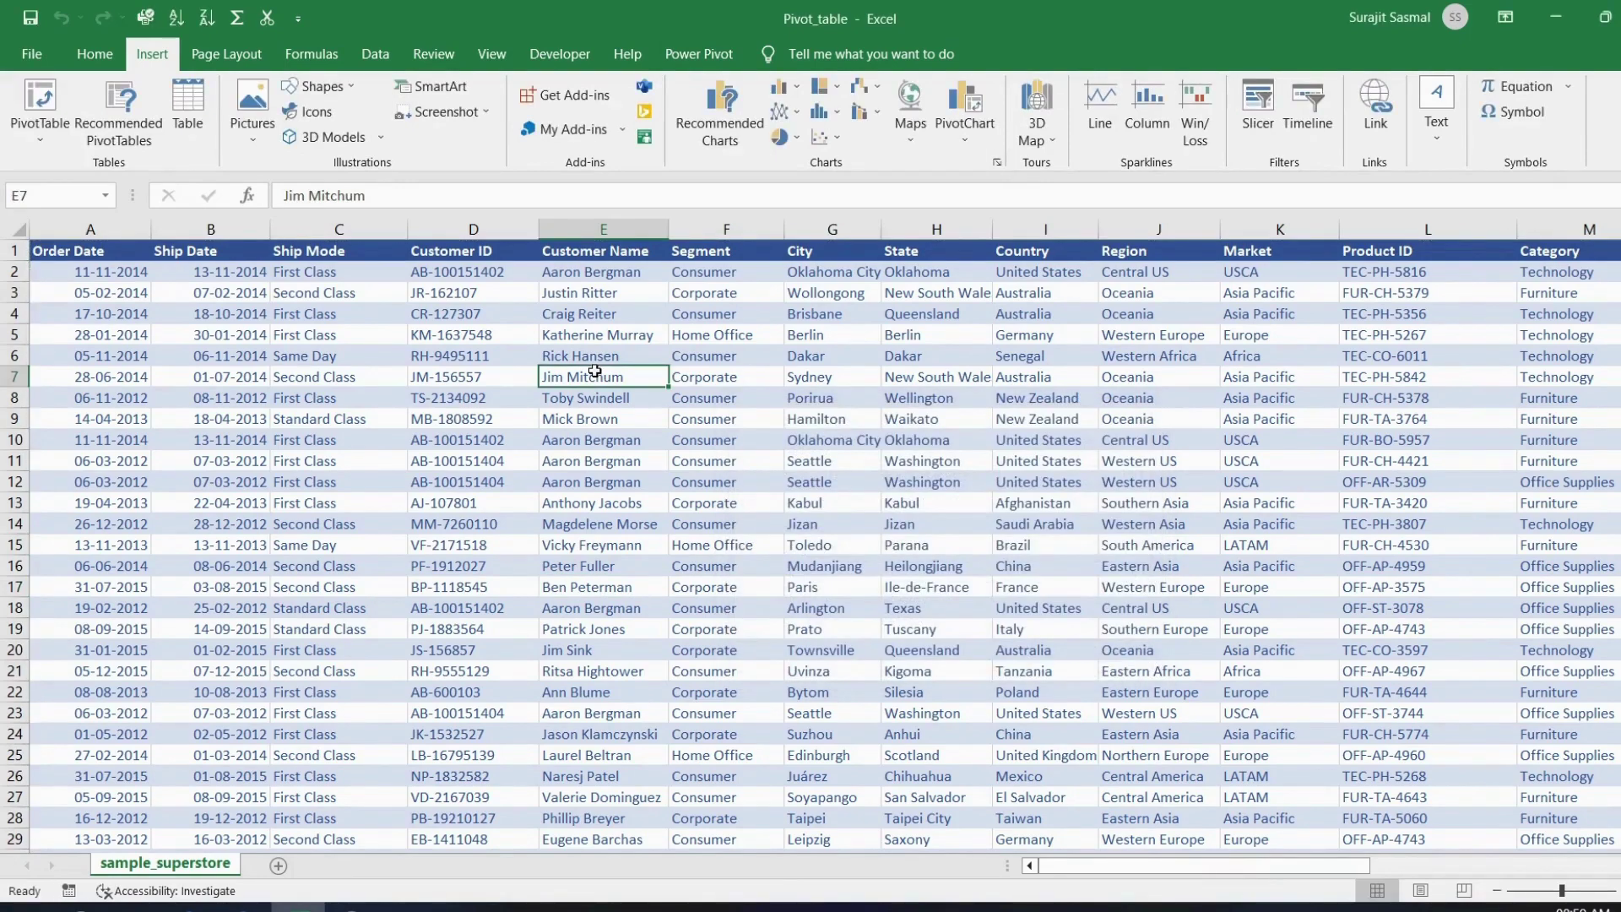
{"action": "key", "text": "ctrl+t"}
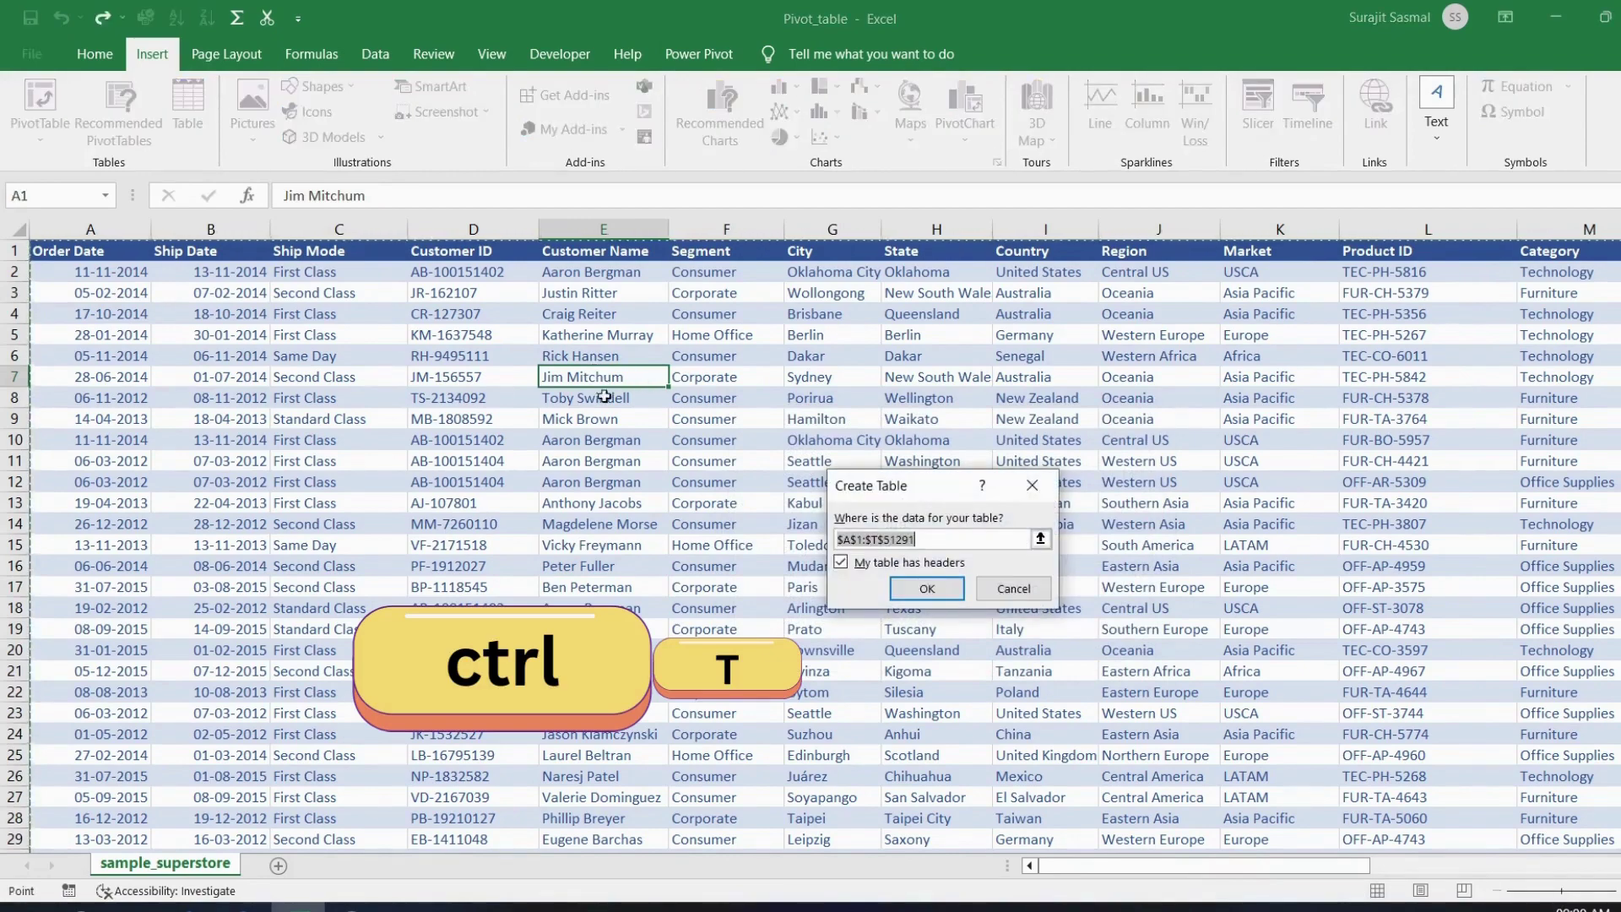
{"action": "left_click", "coordinate": [929, 588]}
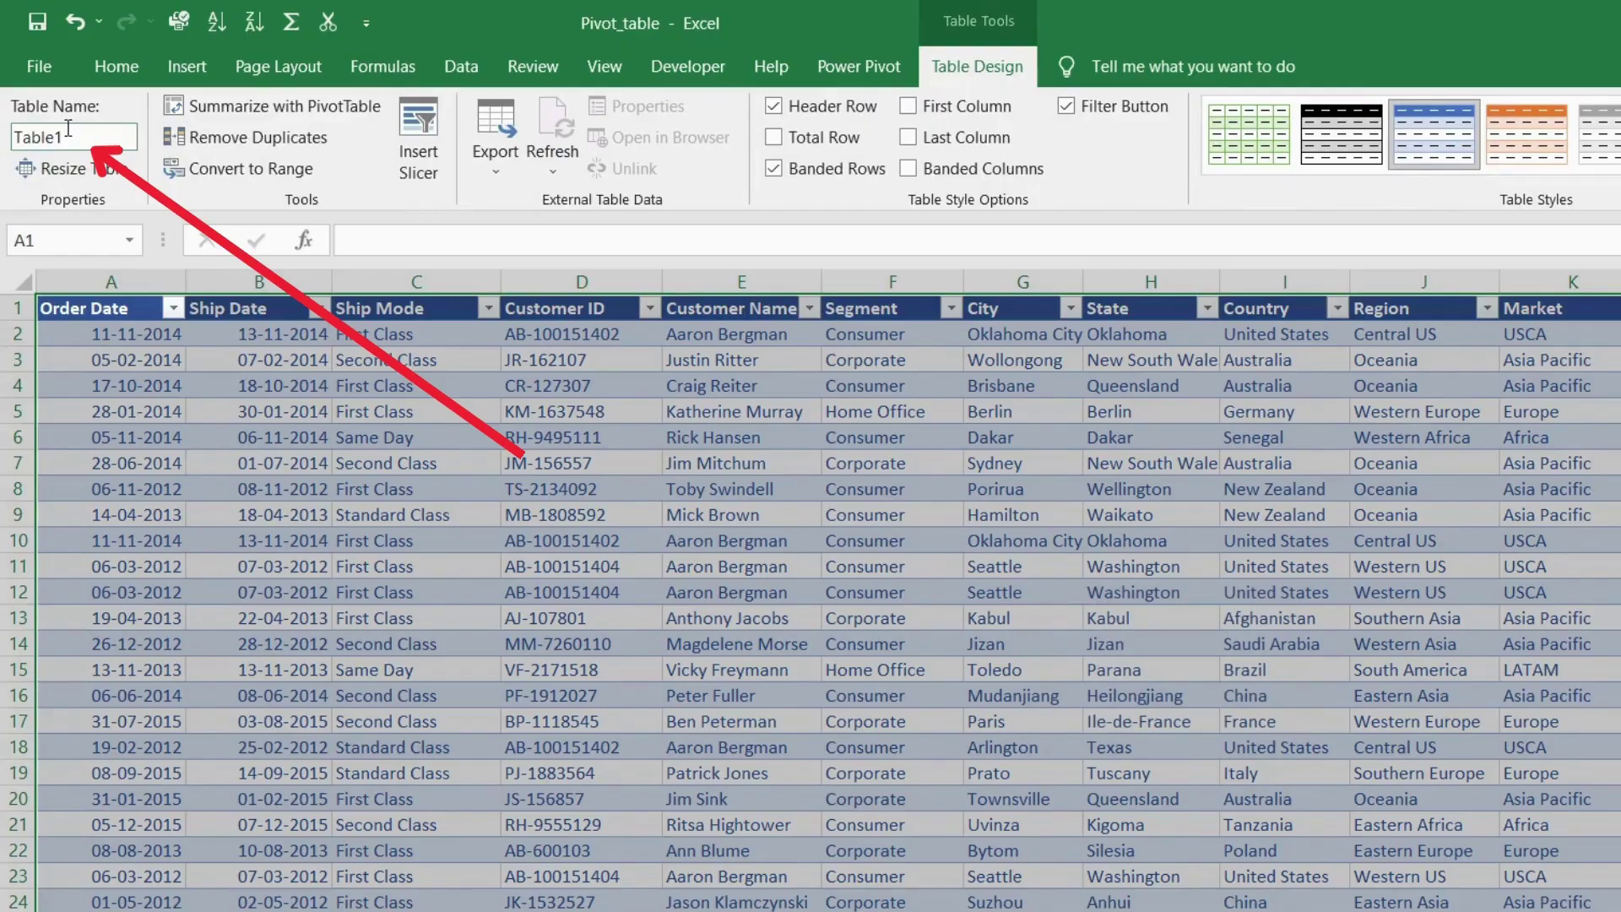
Rename the new table as sample_superstore
{"action": "left_click", "coordinate": [55, 105]}
{"action": "key", "text": "BackSpace"}
{"action": "type", "text": "sa"}
{"action": "type", "text": "mple_s"}
{"action": "type", "text": "uperst"}
{"action": "type", "text": "ore"}
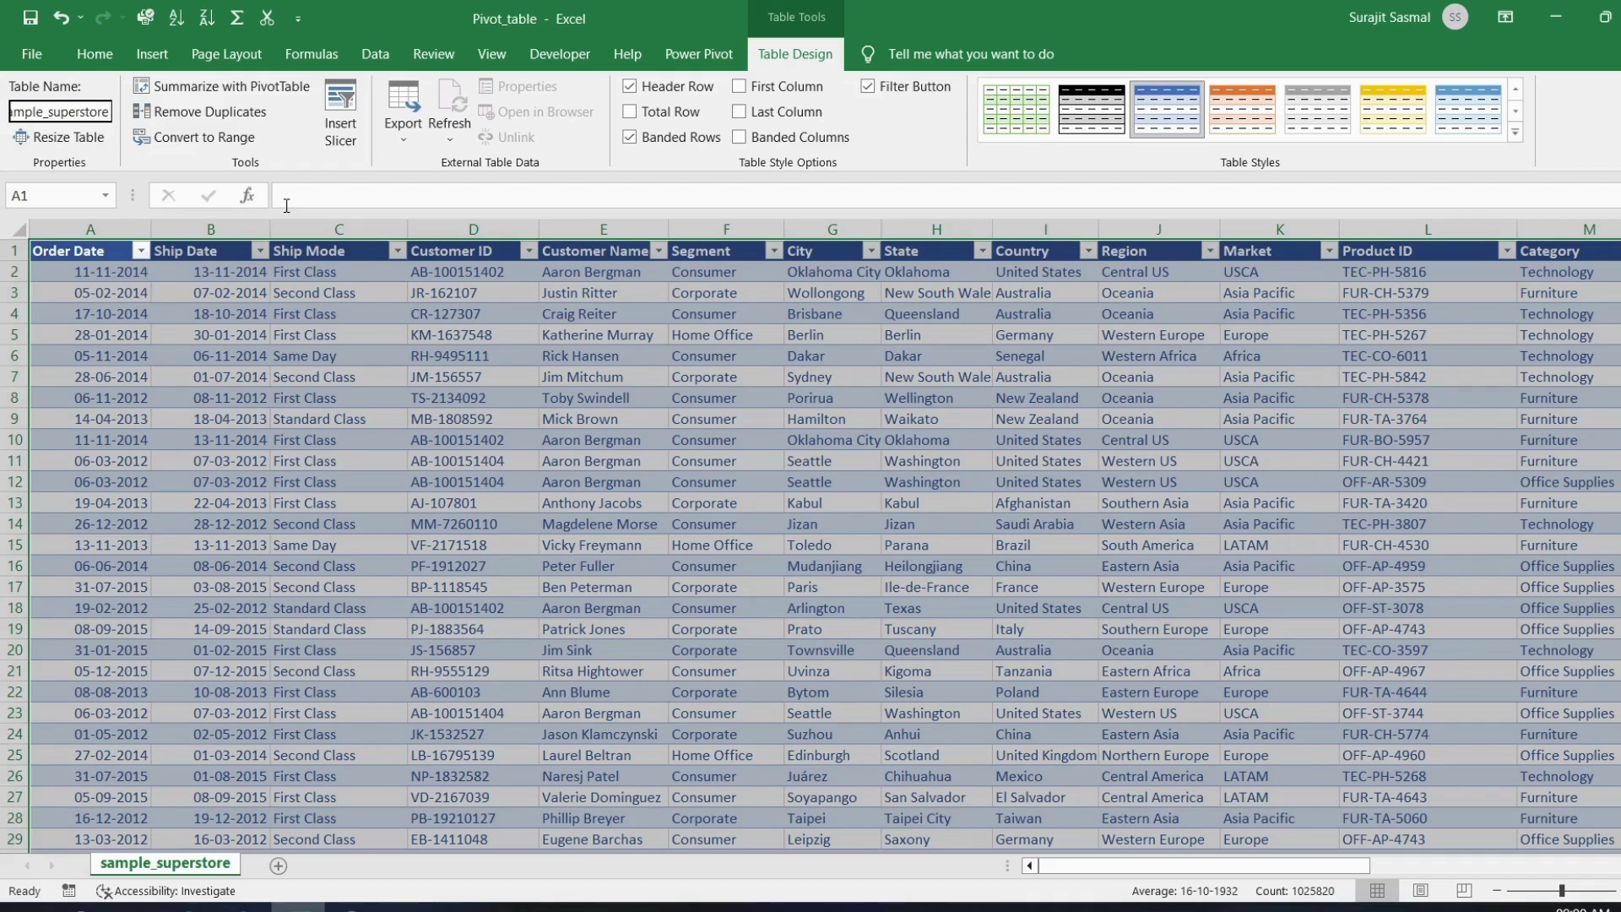
{"action": "key", "text": "Return"}
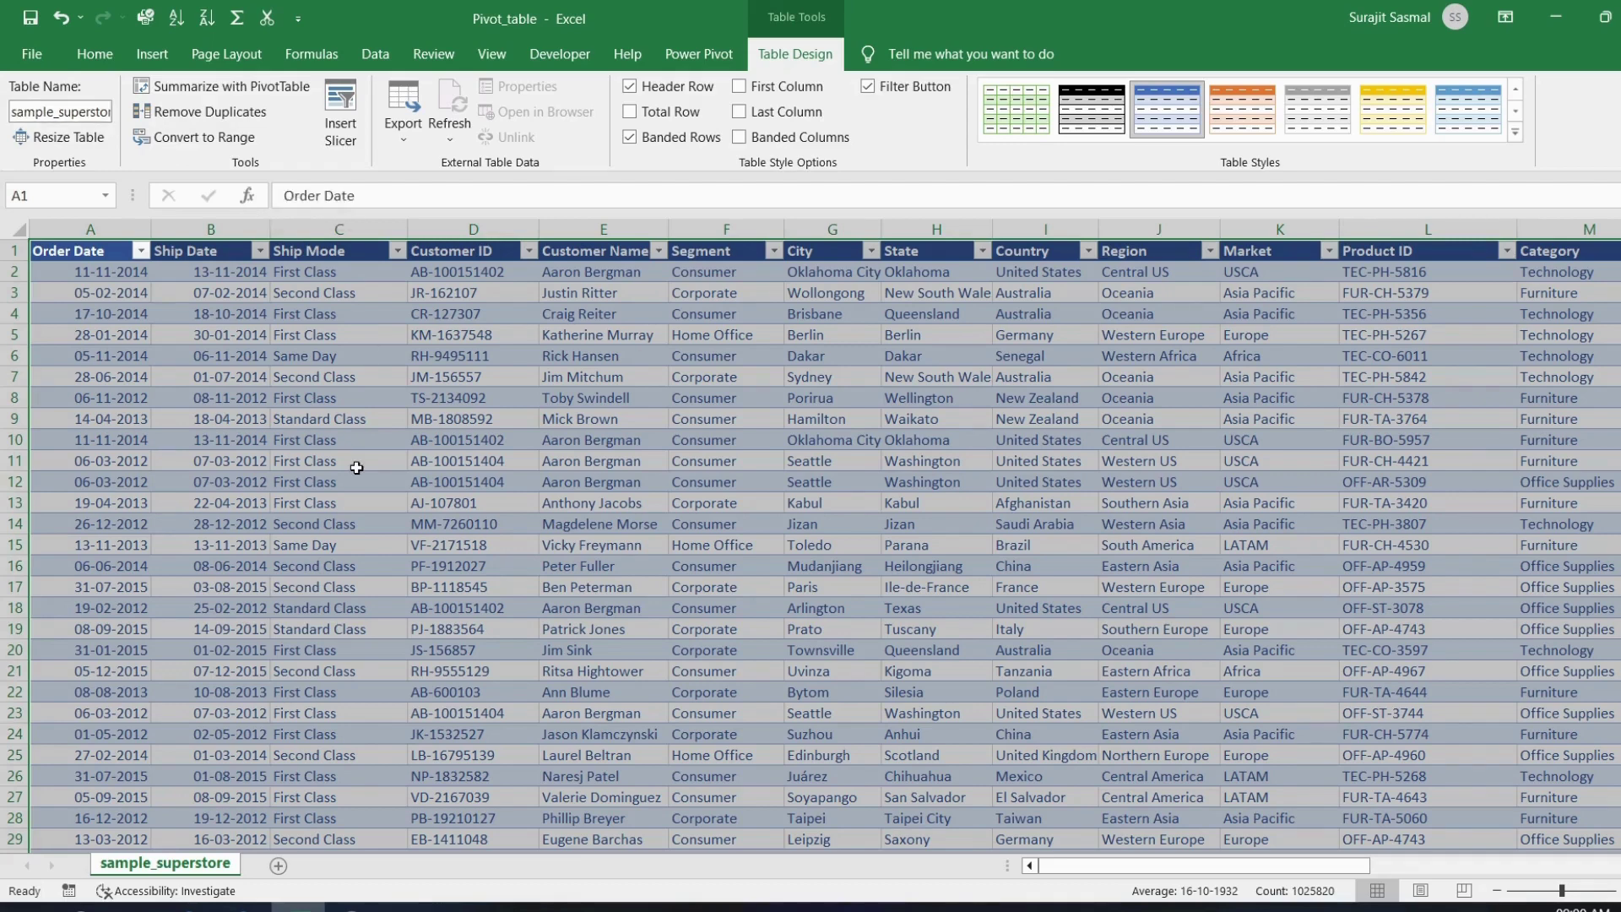
Add a new worksheet and insert a PivotTable at cell C4 based on the sample_superstore table
{"action": "left_click", "coordinate": [278, 865]}
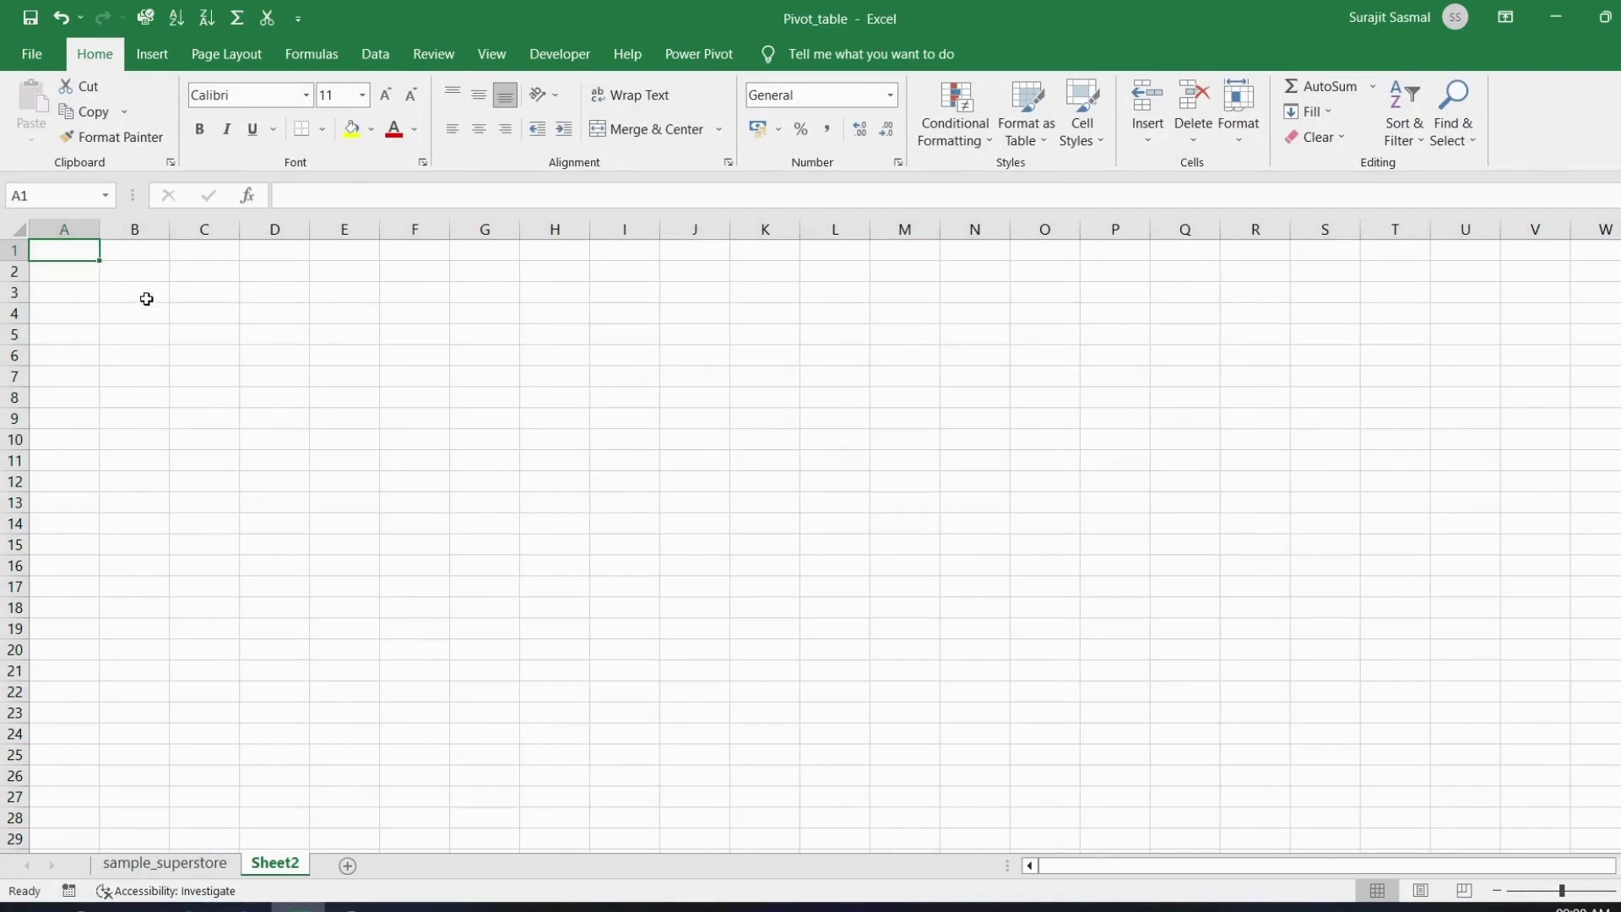
{"action": "left_click", "coordinate": [209, 308]}
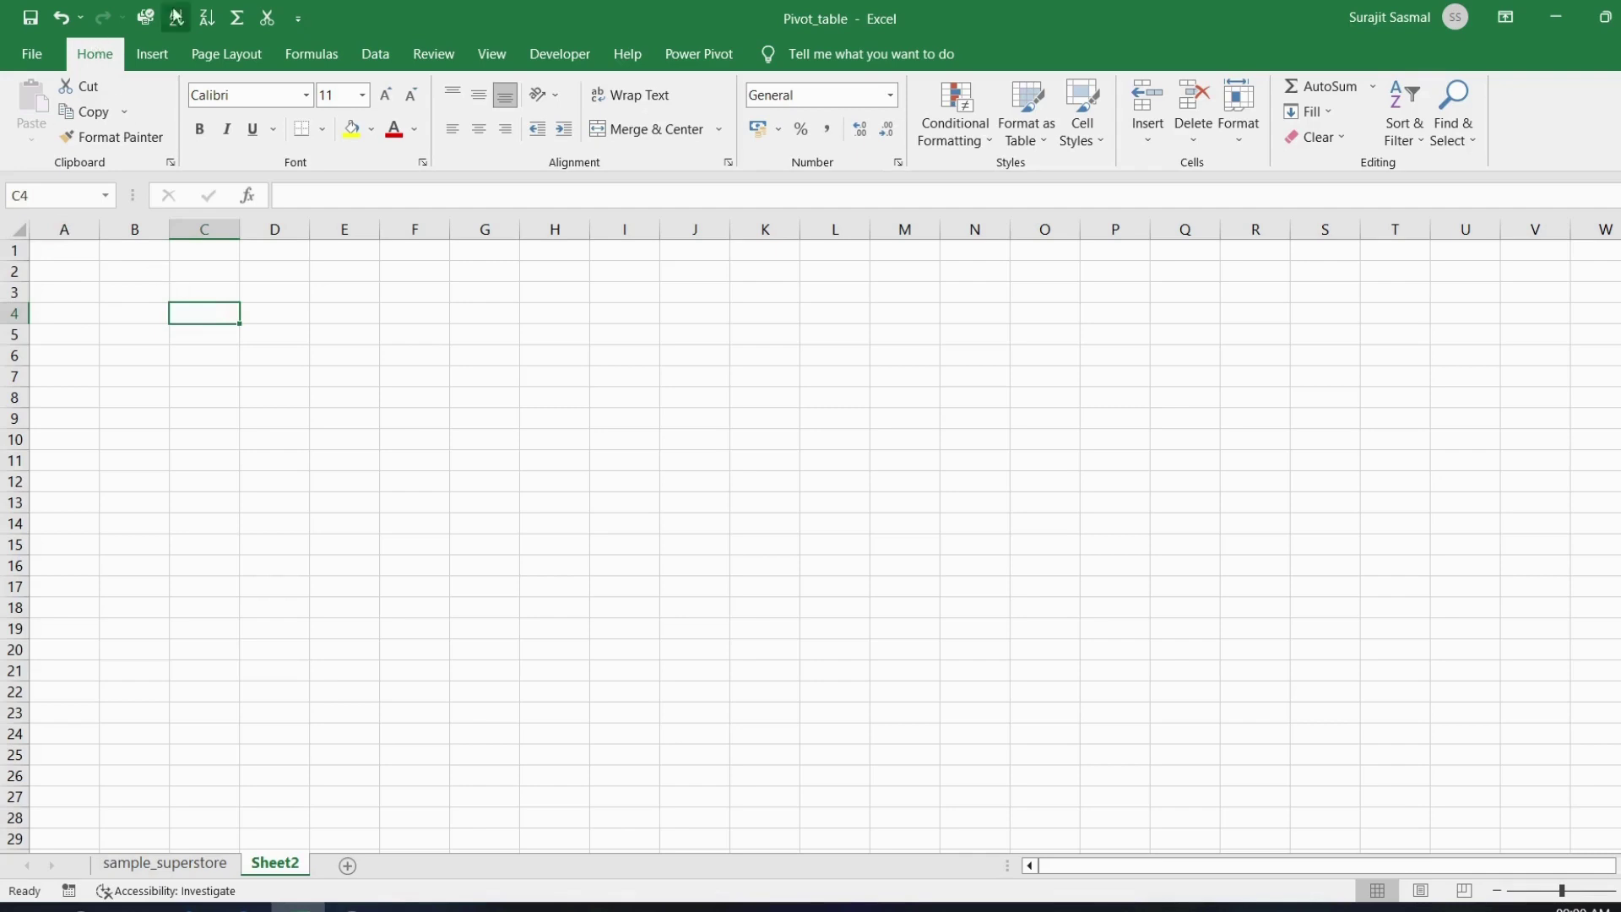
{"action": "left_click", "coordinate": [154, 56]}
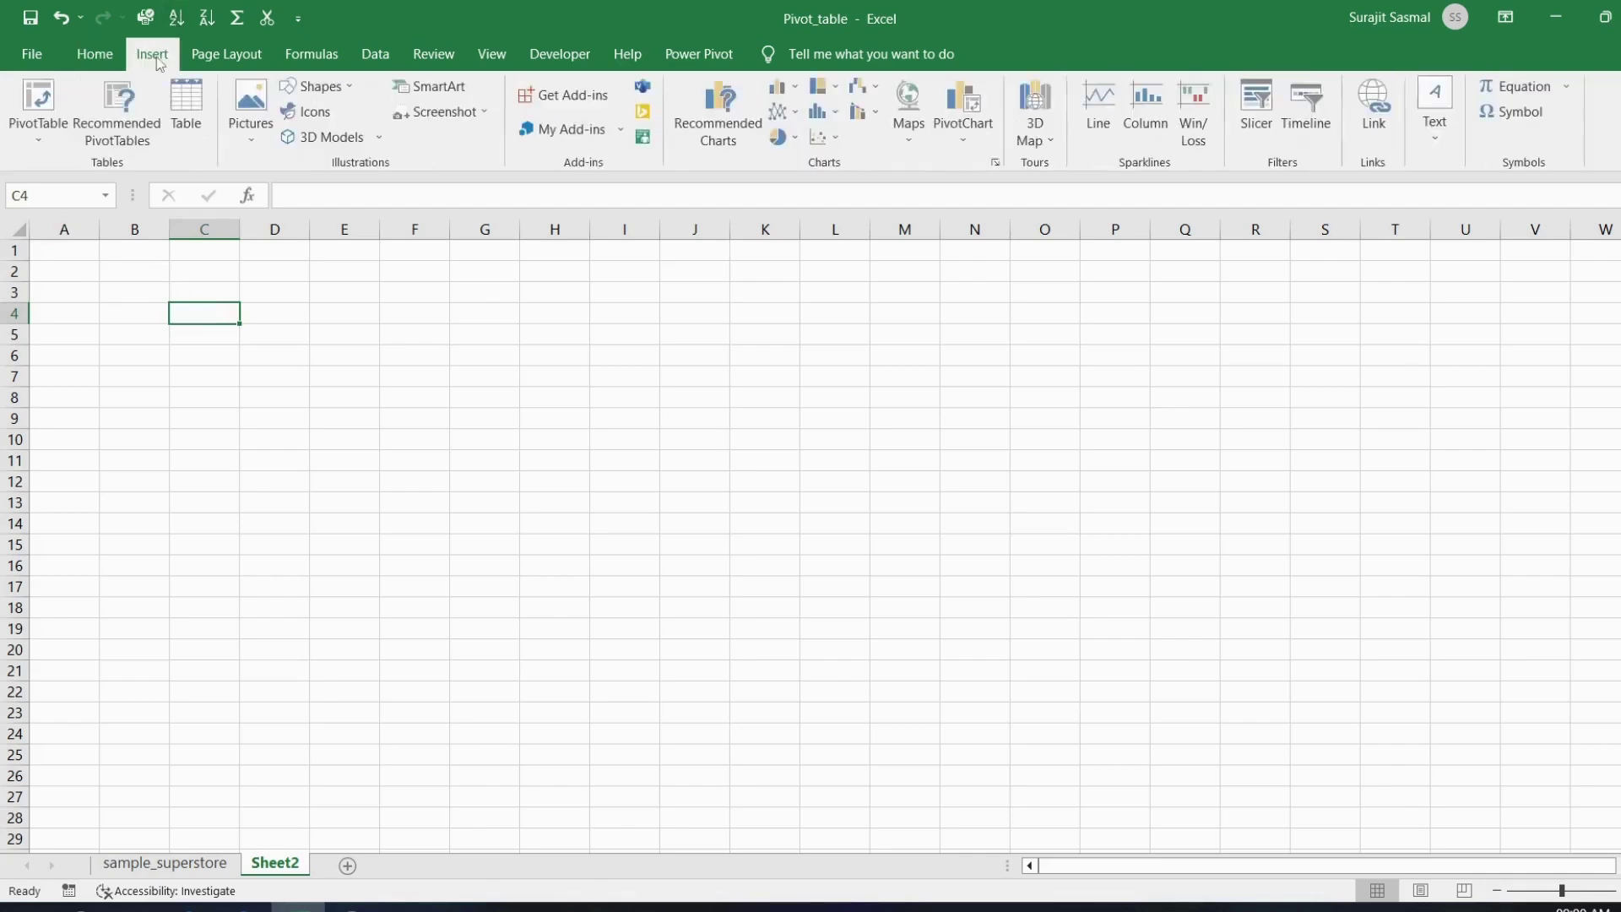
{"action": "left_click", "coordinate": [45, 110]}
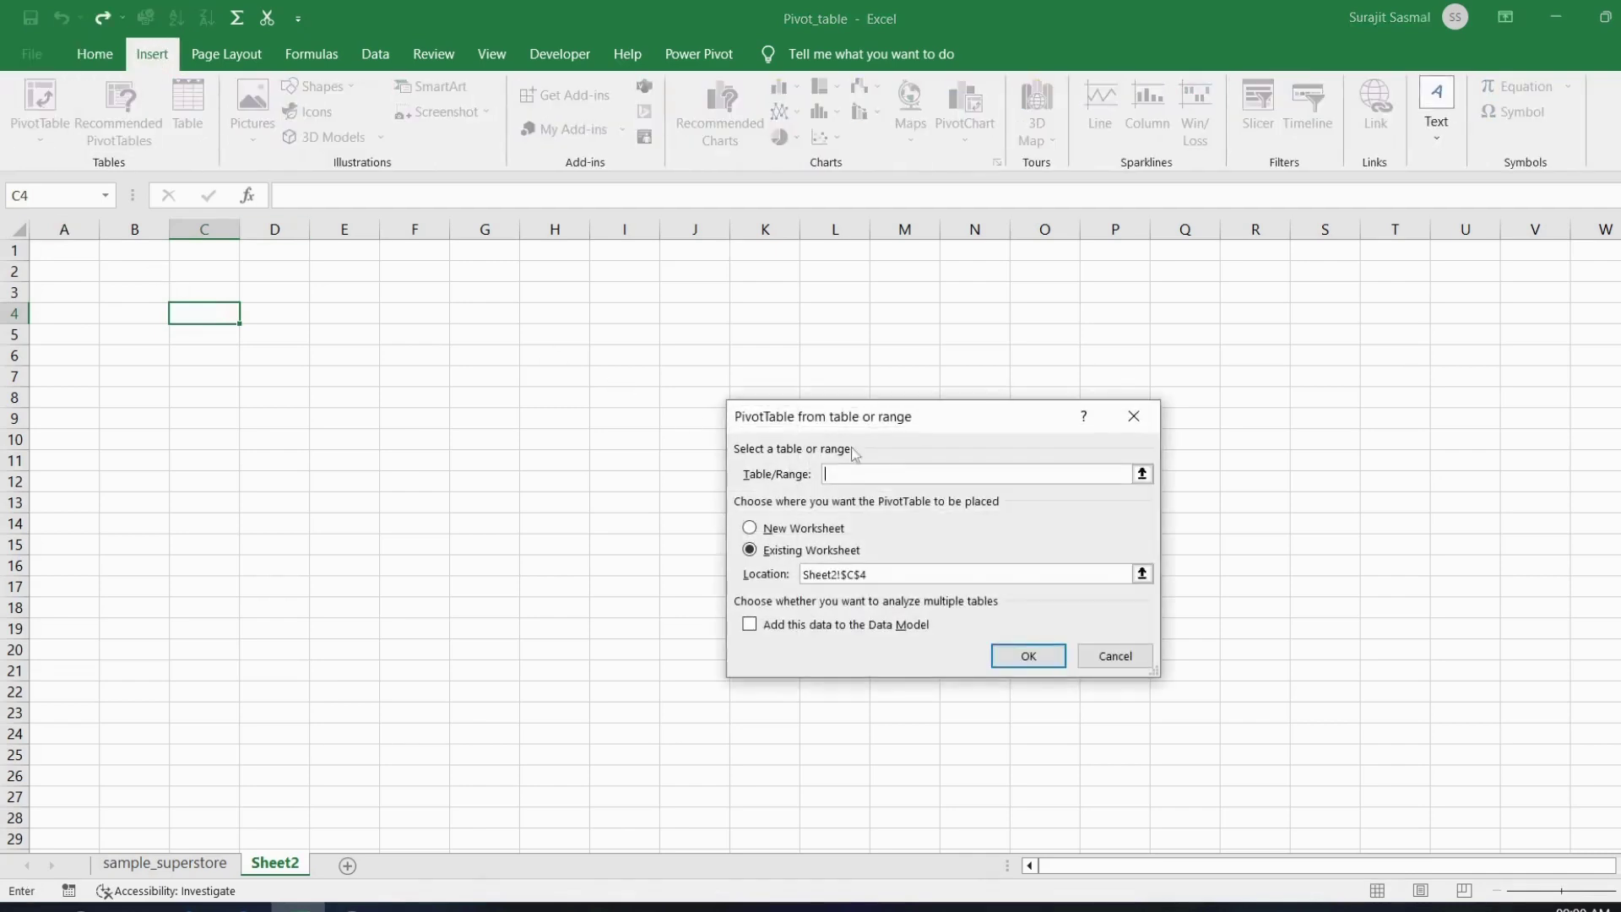
{"action": "type", "text": "sample_superstore"}
{"action": "left_click", "coordinate": [1032, 656]}
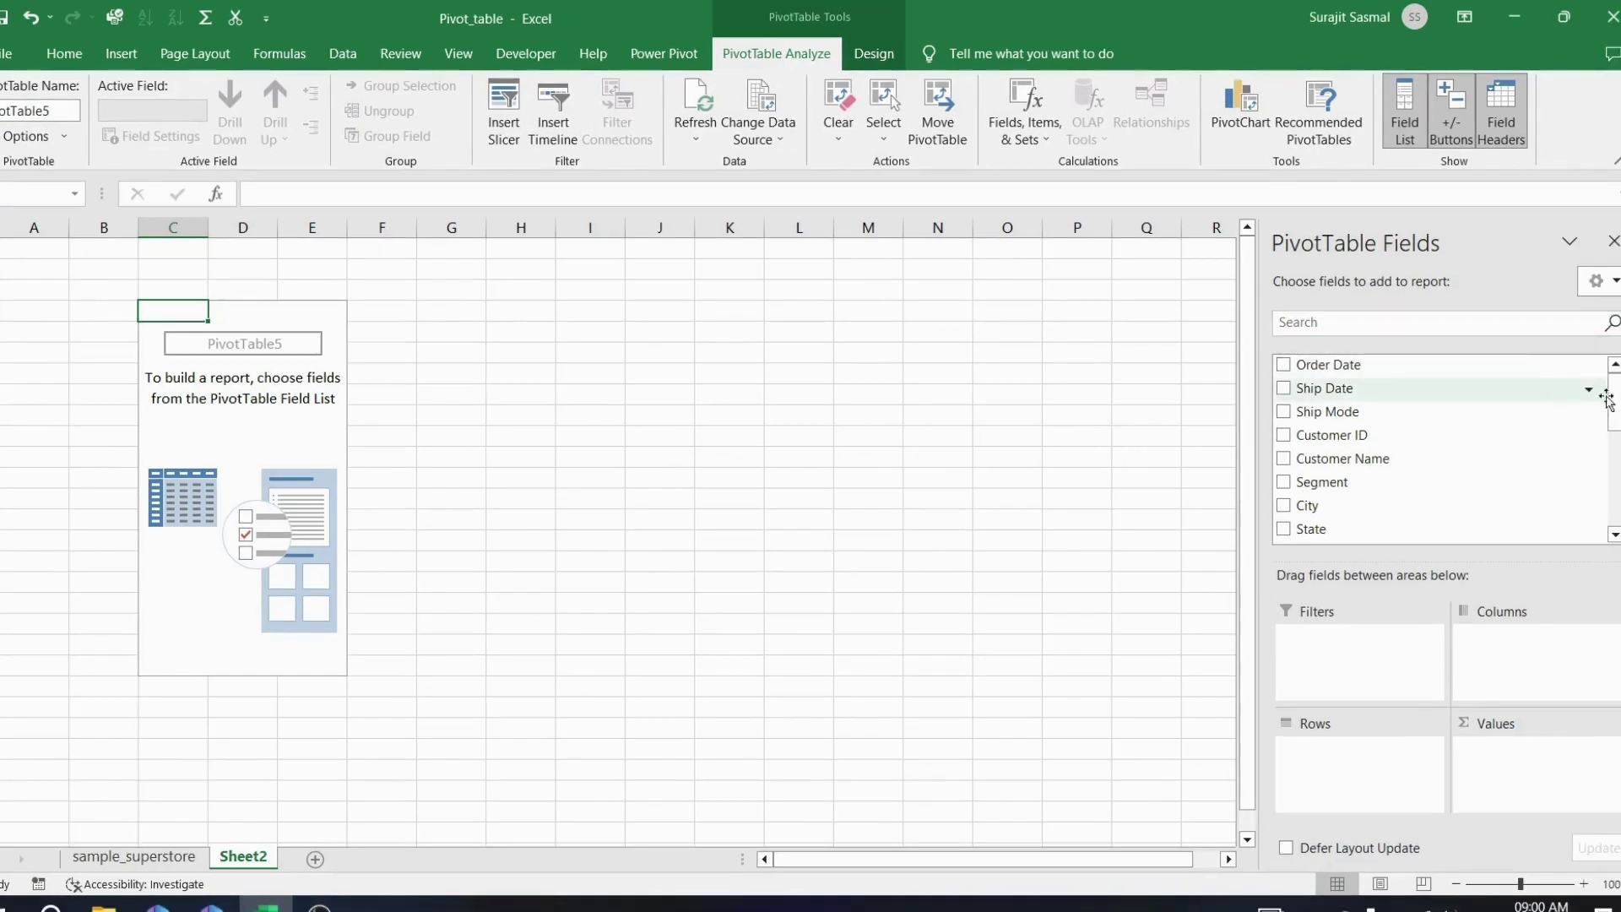
Switch the PivotTable field list to the side-by-side fields and areas layout, and return it to the stacked layout
{"action": "mouse_move", "coordinate": [1614, 402]}
{"action": "left_mouse_down"}
{"action": "mouse_move", "coordinate": [1614, 498]}
{"action": "mouse_move", "coordinate": [1614, 402]}
{"action": "left_mouse_up"}
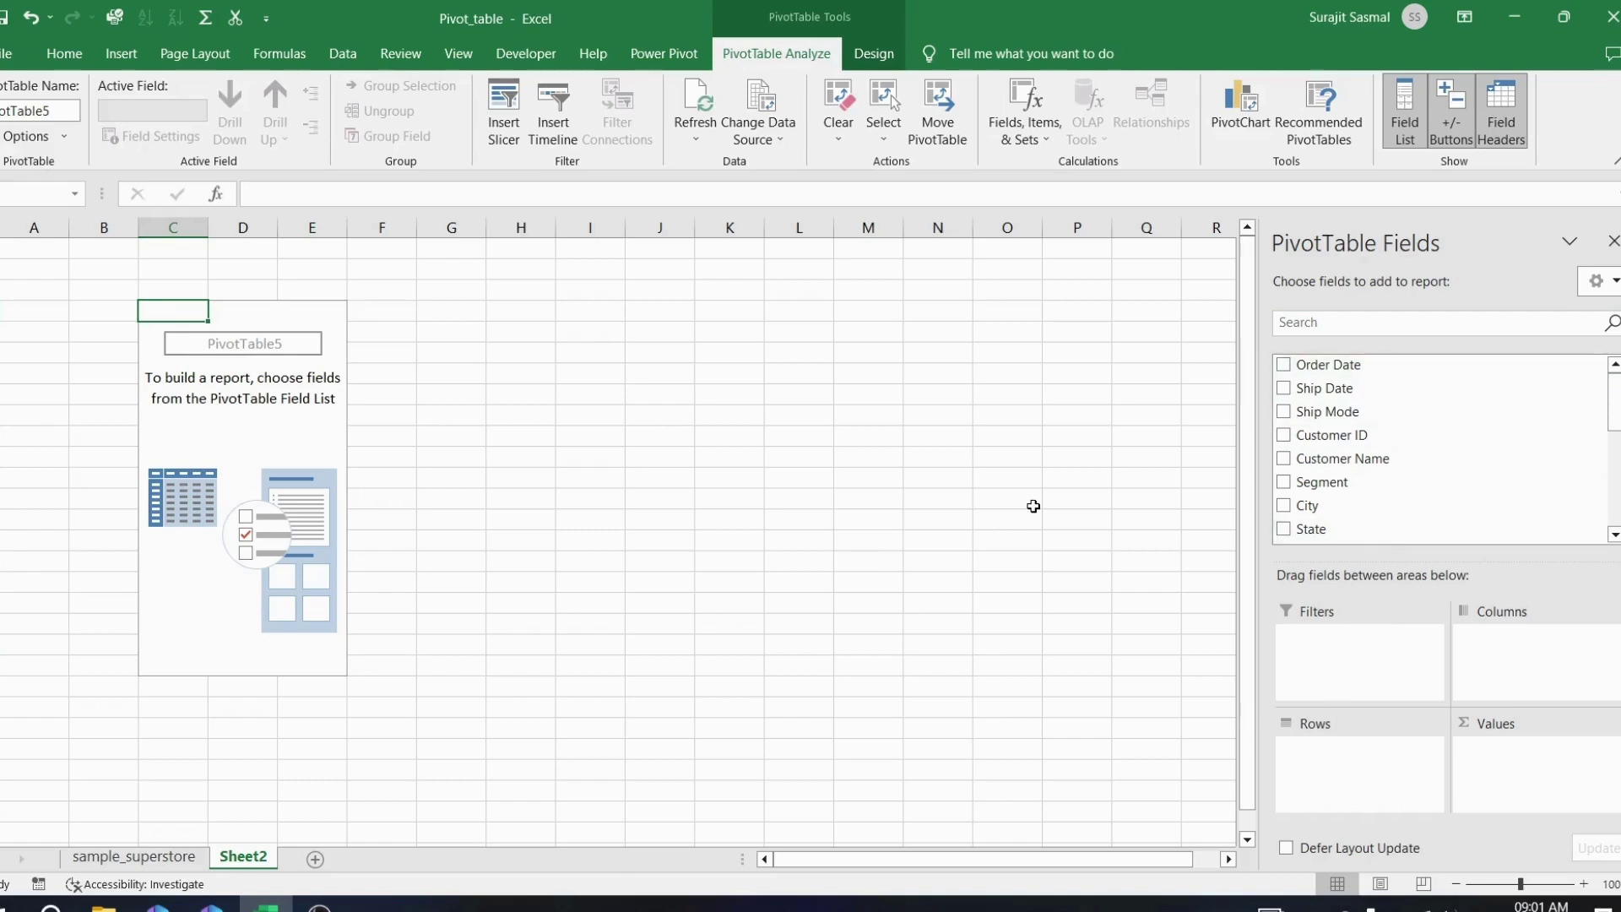
{"action": "left_click", "coordinate": [1612, 281]}
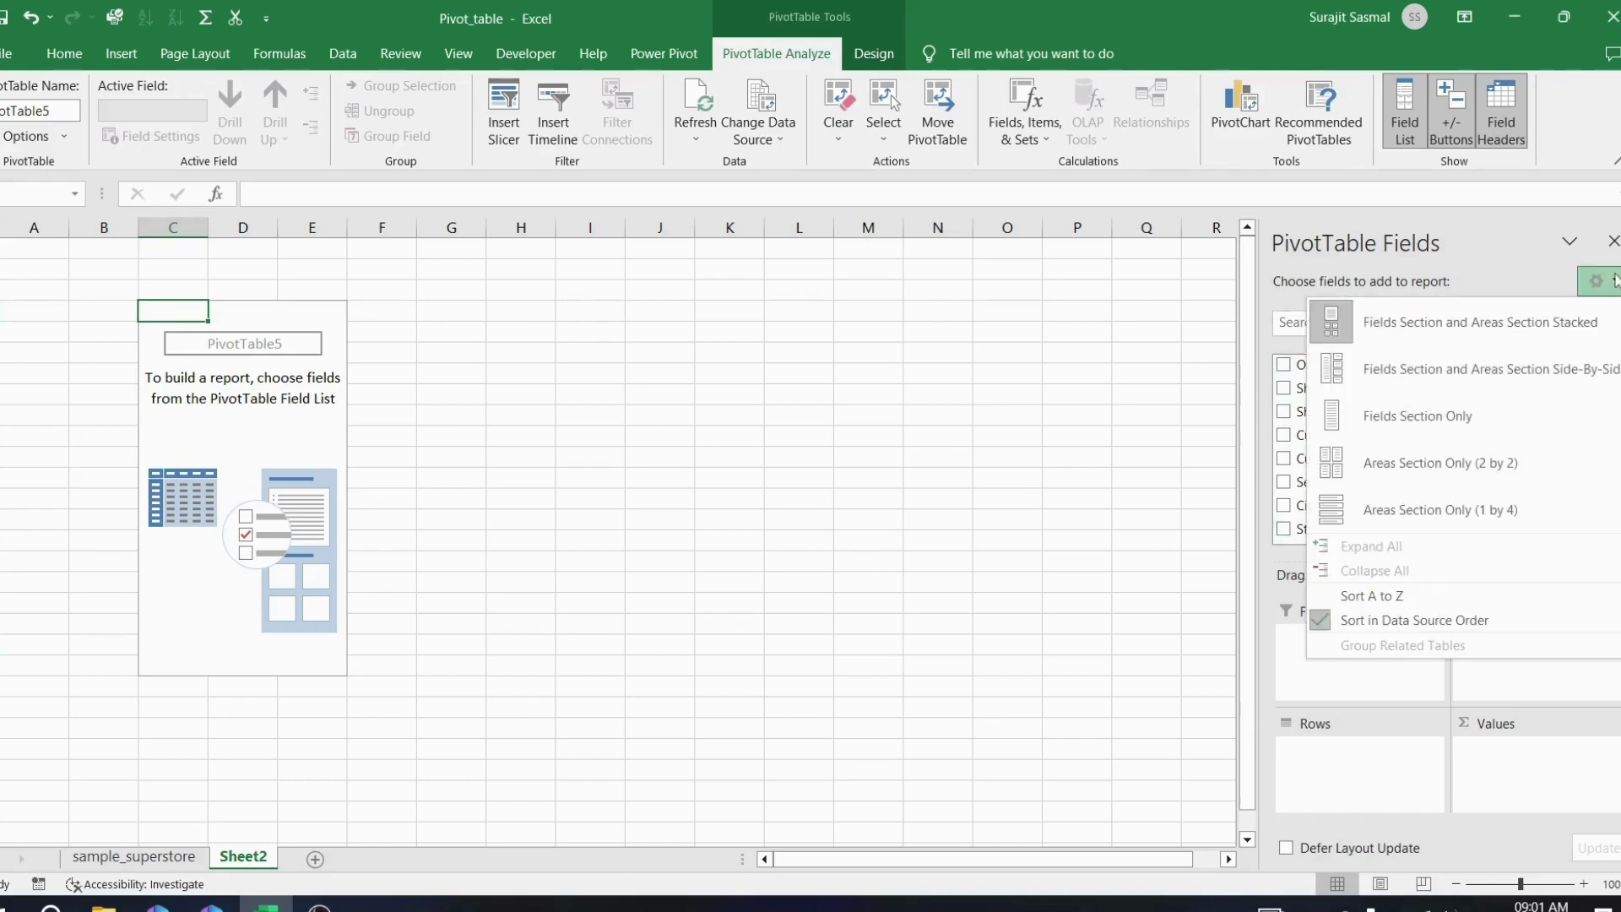
{"action": "left_click", "coordinate": [1408, 377]}
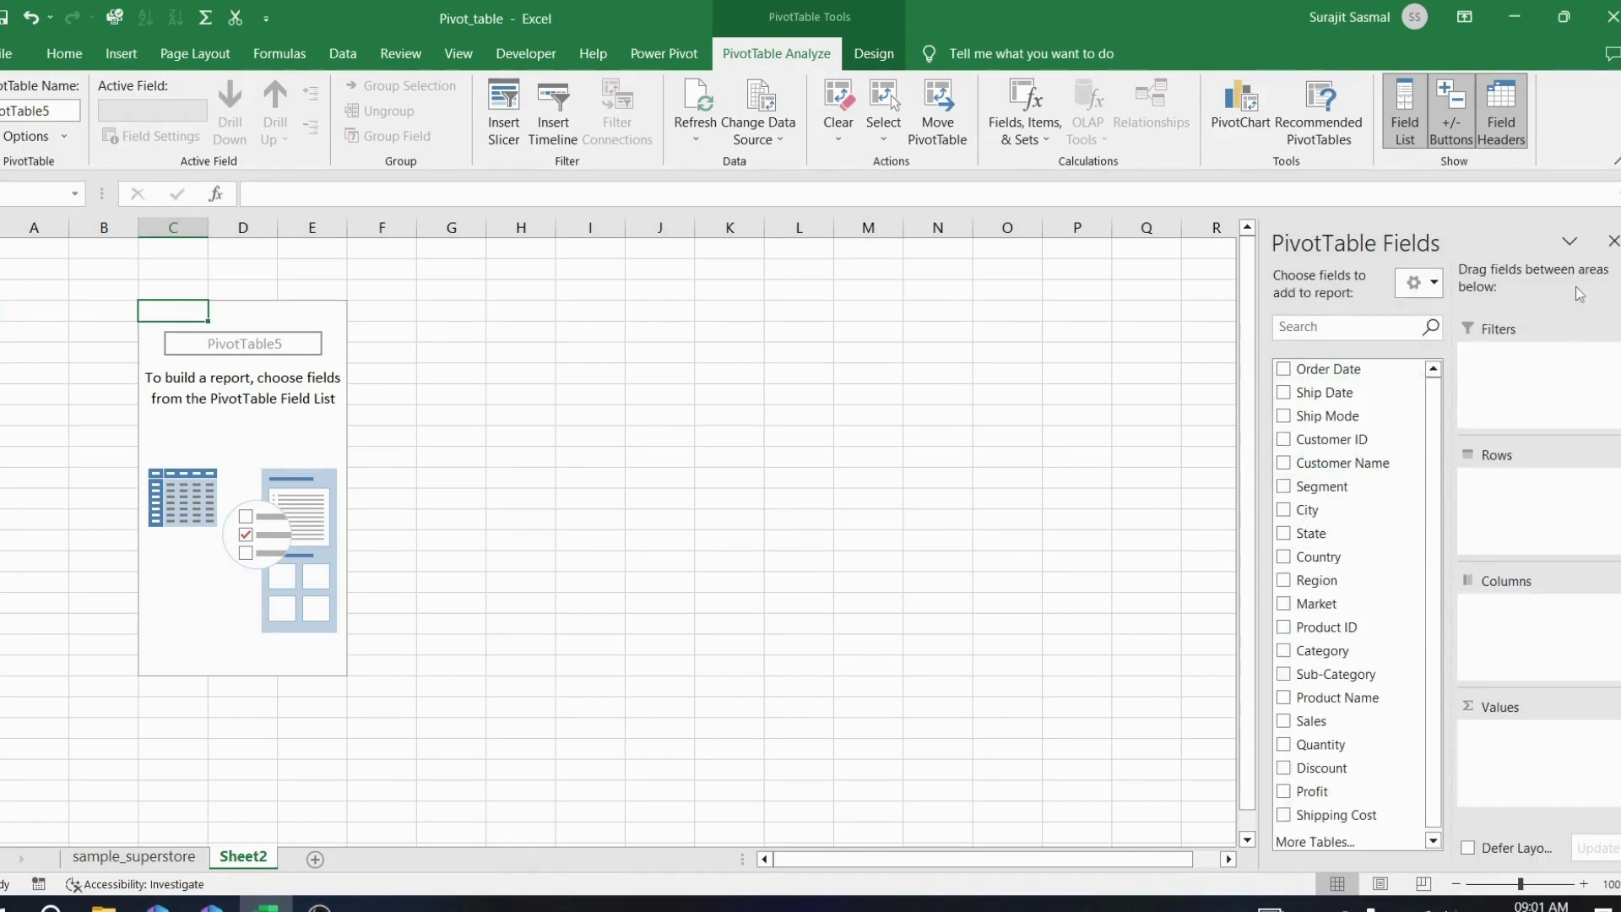
{"action": "left_click", "coordinate": [1433, 283]}
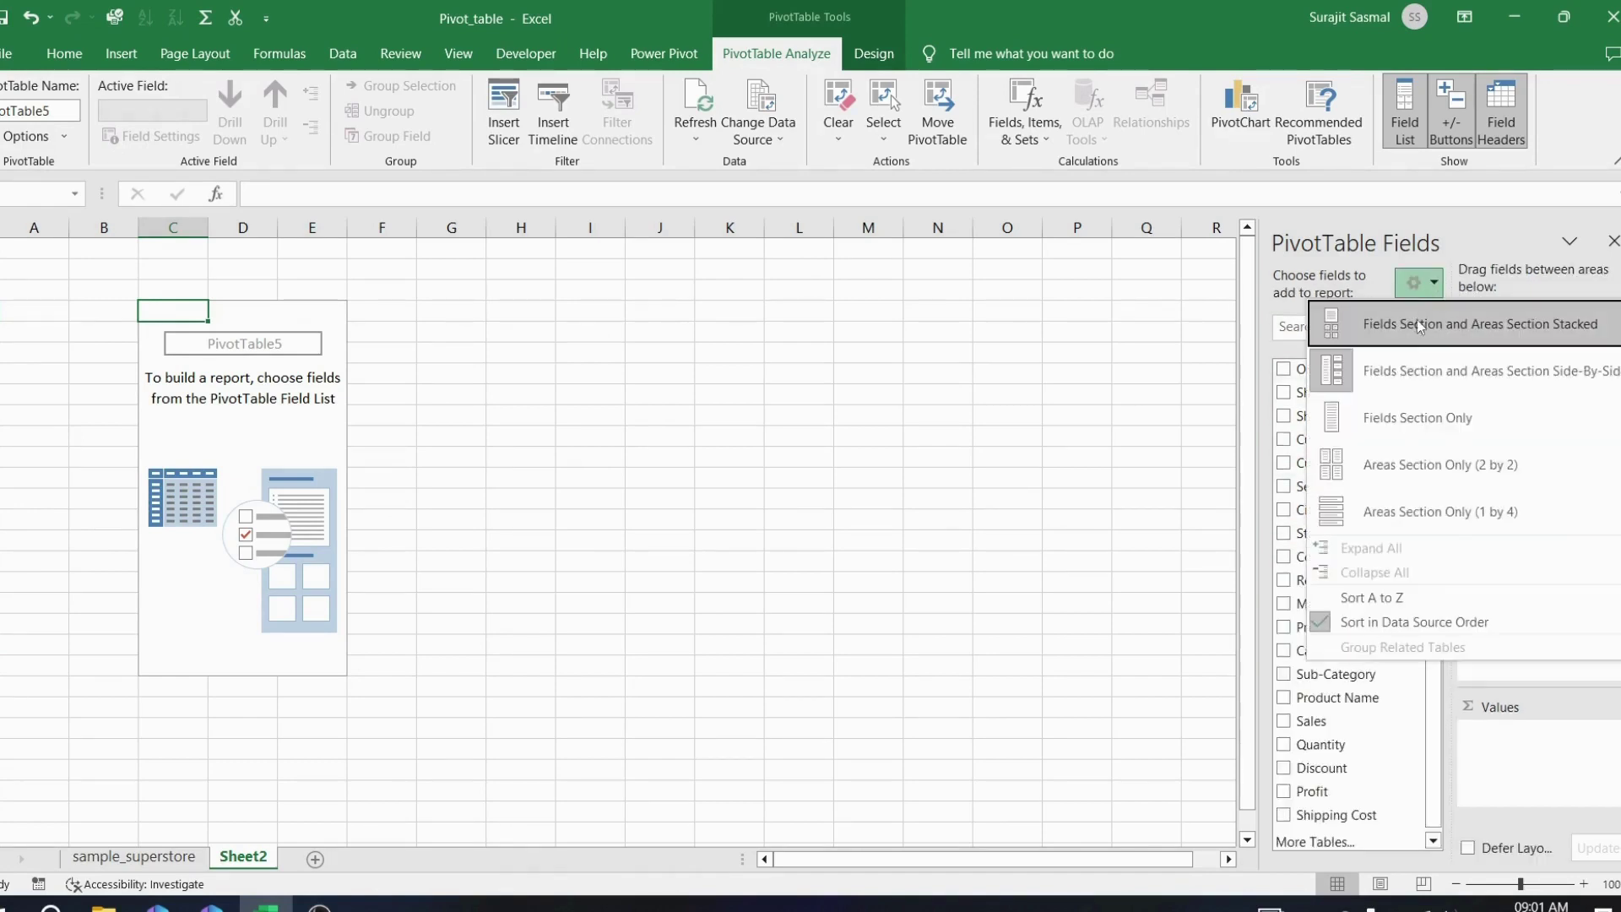
{"action": "left_click", "coordinate": [1418, 320]}
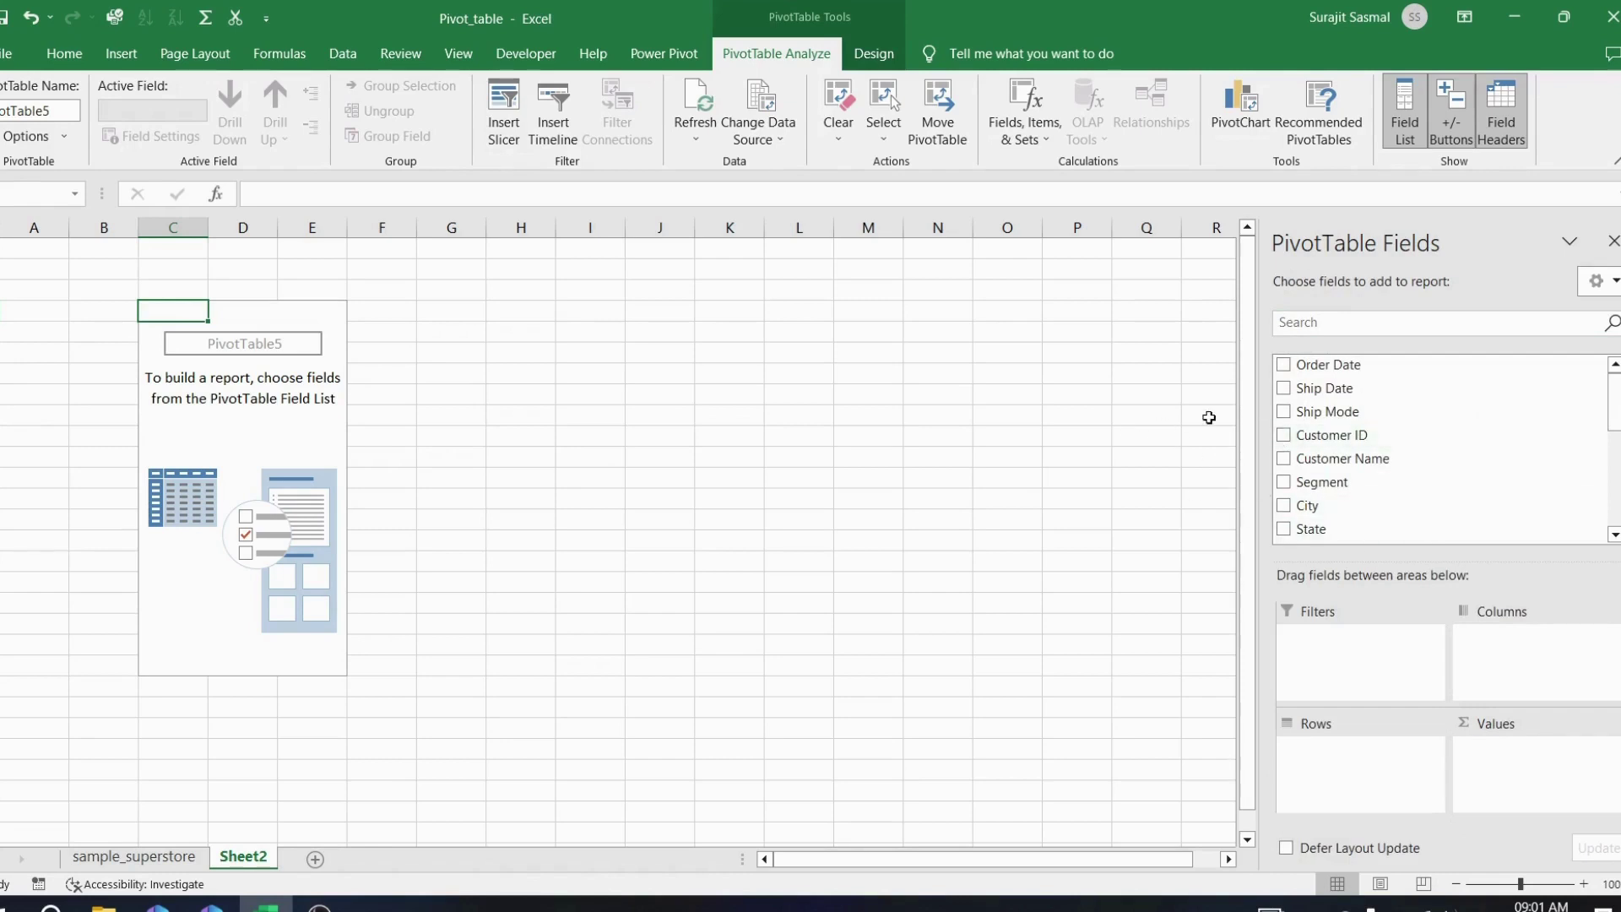
Build the PivotTable with Region in the rows and the sum of Sales in the values
{"action": "left_click_drag", "start_coordinate": [1613, 401], "coordinate": [1614, 456]}
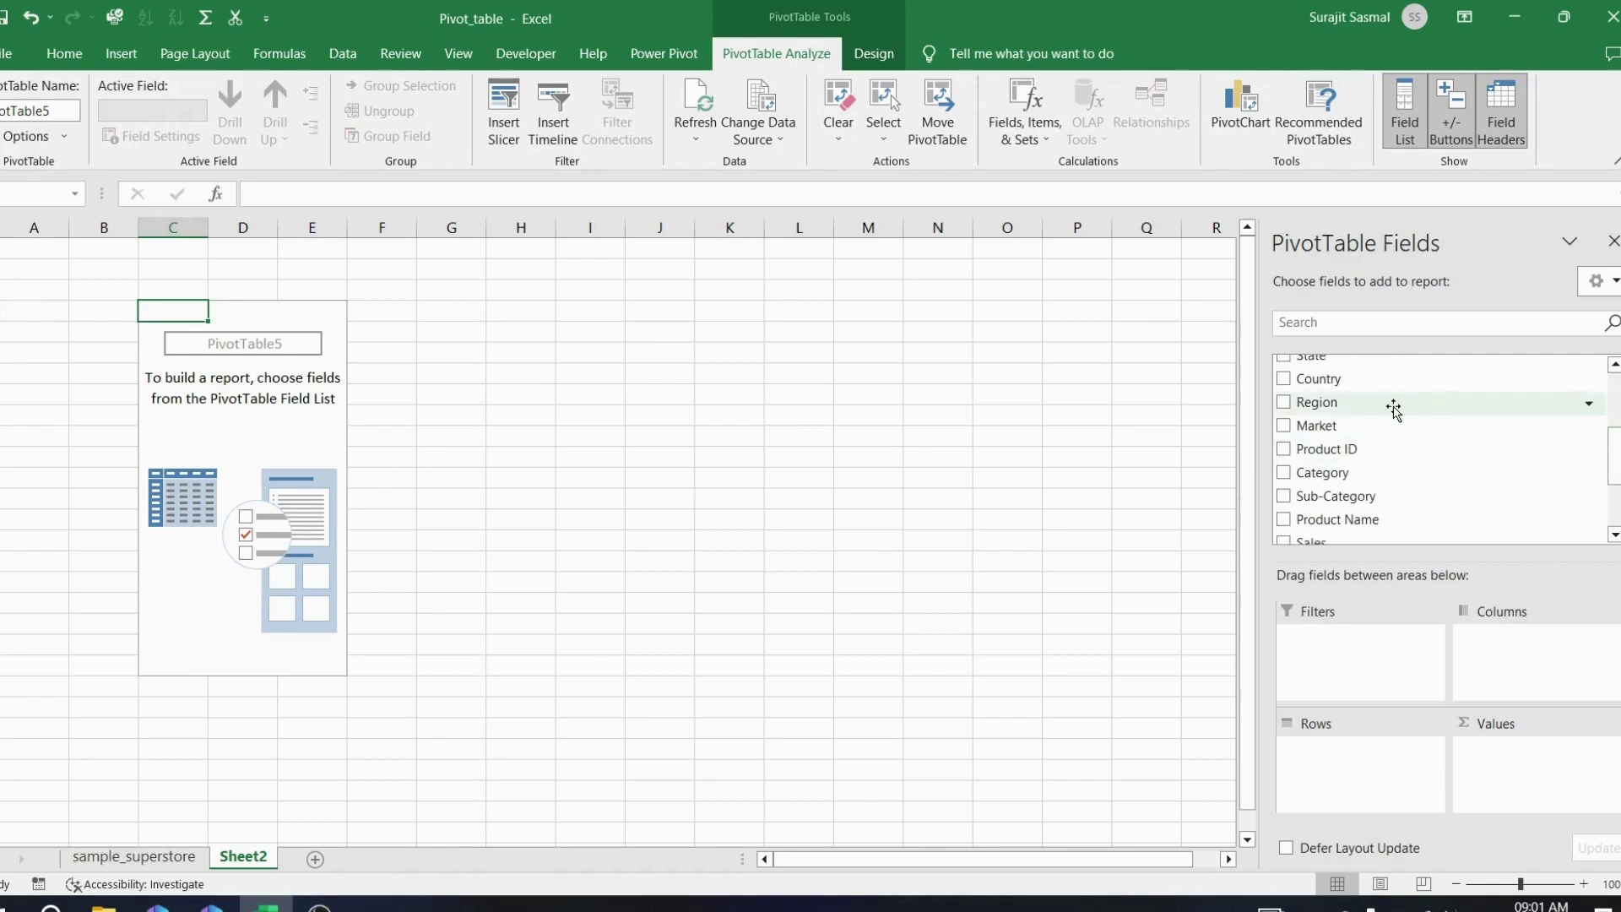
{"action": "left_click_drag", "start_coordinate": [1385, 408], "coordinate": [1343, 778]}
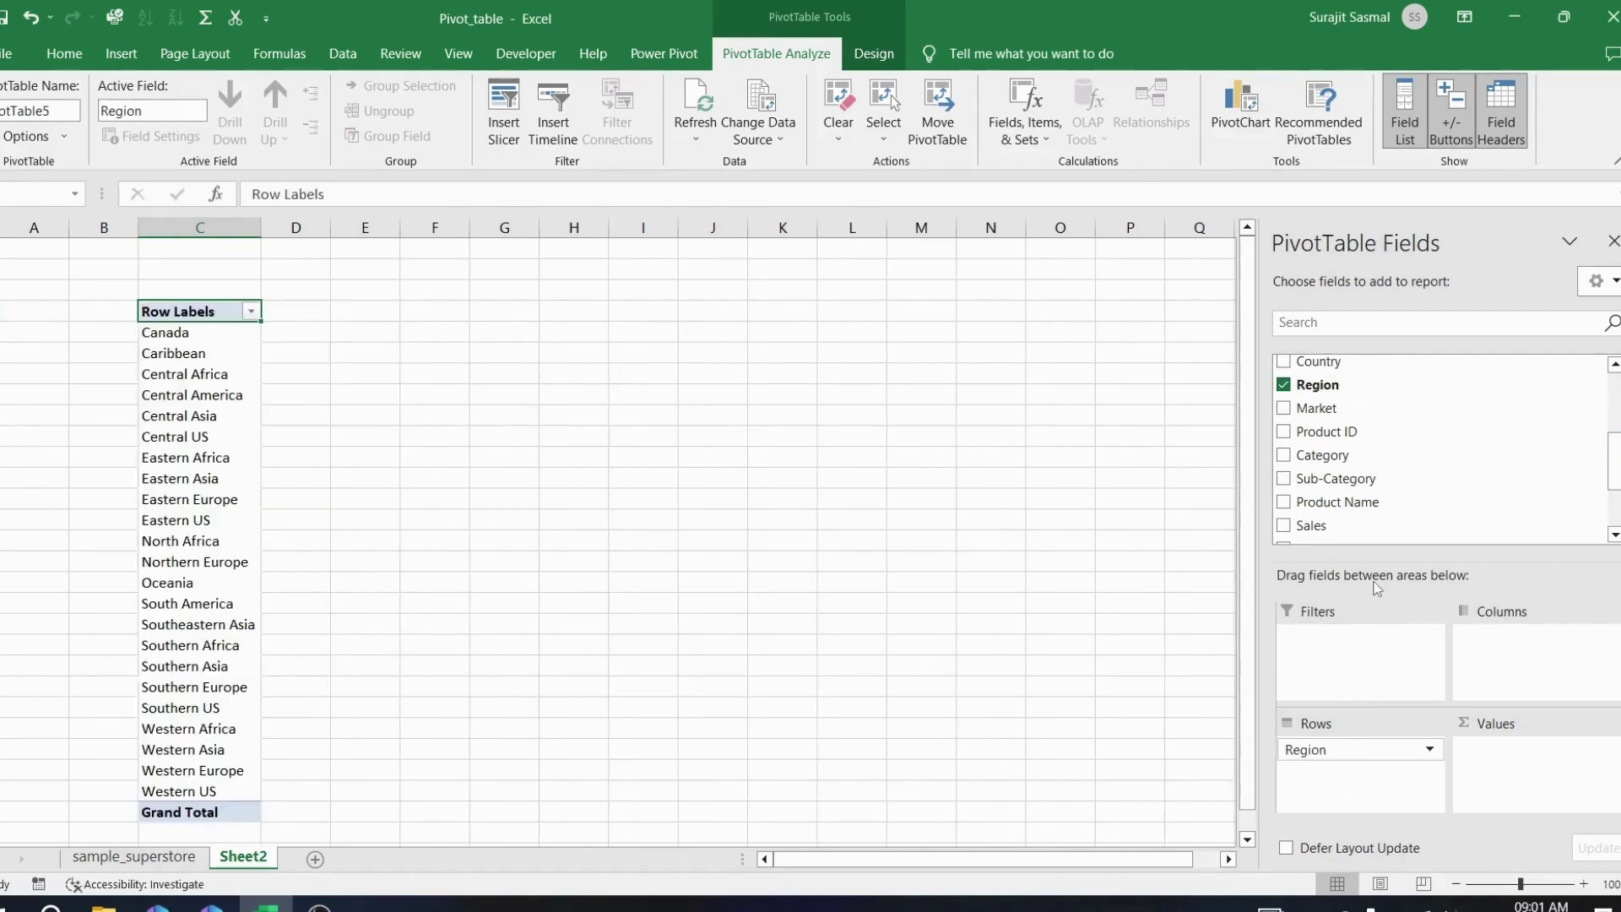
{"action": "left_click_drag", "start_coordinate": [1342, 527], "coordinate": [1523, 768]}
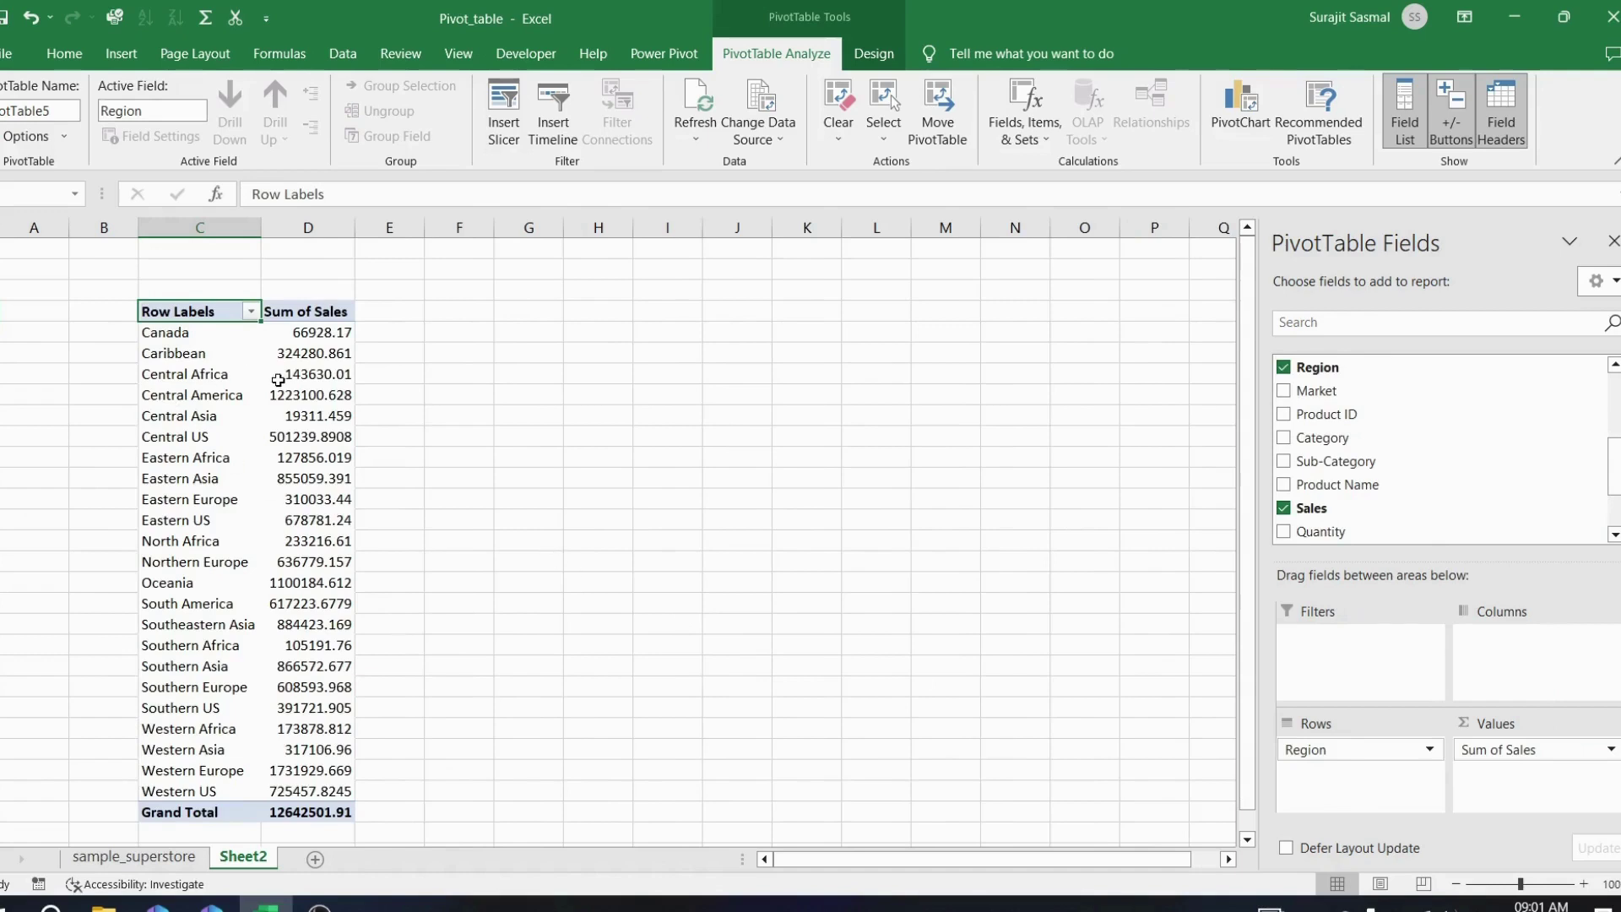
Rename the PivotTable's Row Labels header as Region
{"action": "mouse_move", "coordinate": [277, 380]}
{"action": "left_click", "coordinate": [326, 193]}
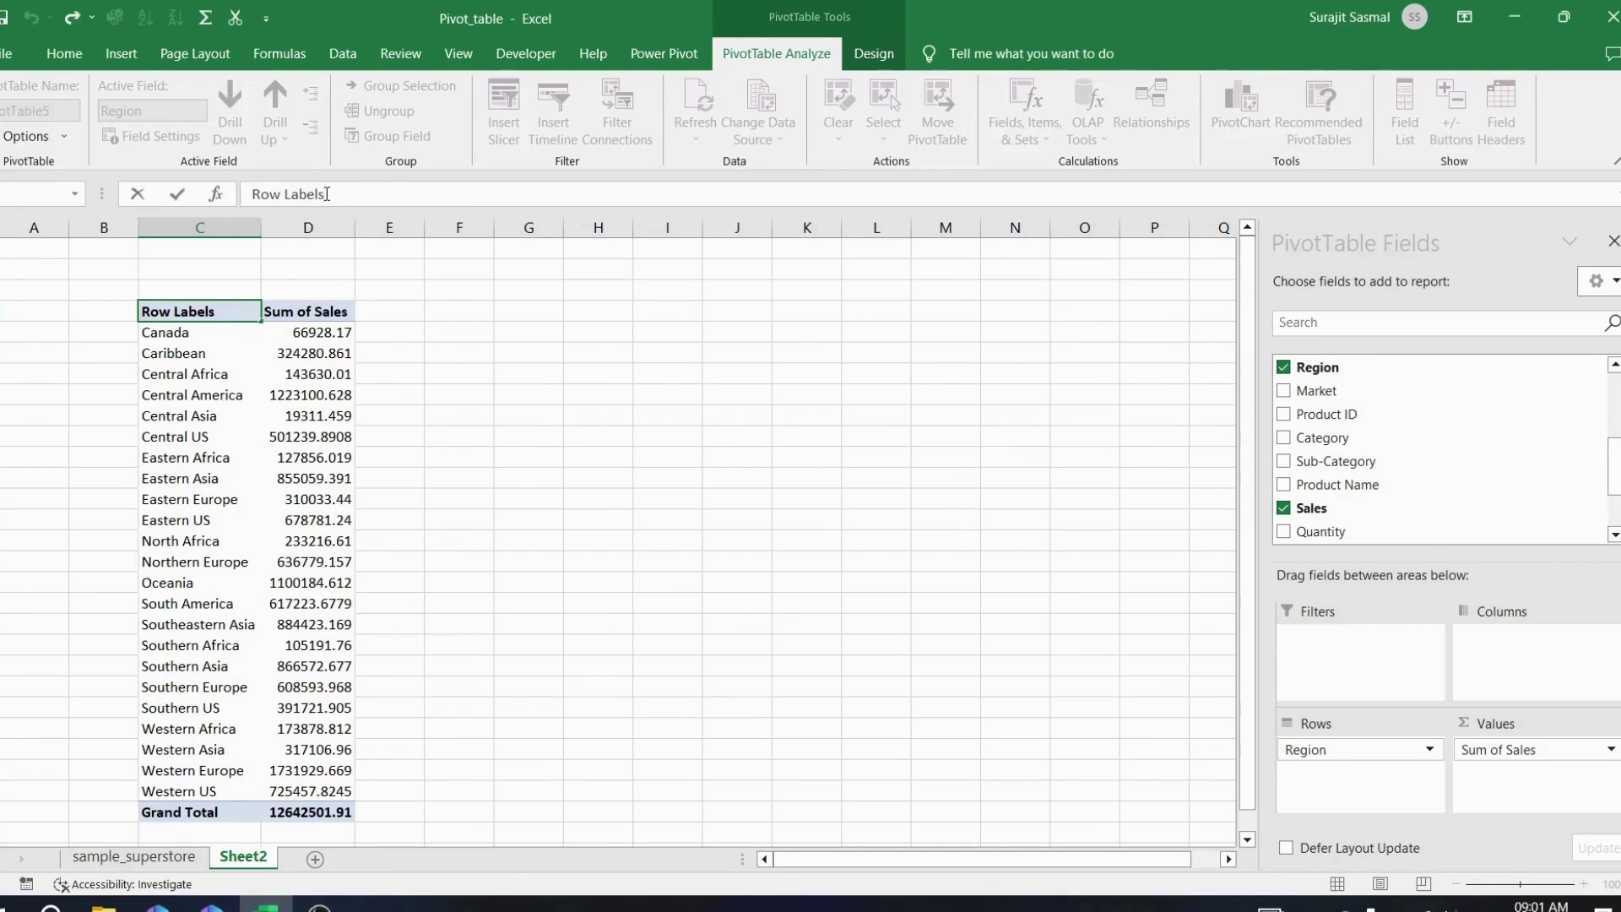
{"action": "key", "text": "BackSpace"}
{"action": "key", "text": "BackSpace"}
{"action": "key", "text": "BackSpace"}
{"action": "key", "text": "BackSpace"}
{"action": "key", "text": "BackSpace"}
{"action": "key", "text": "BackSpace"}
{"action": "key", "text": "BackSpace"}
{"action": "key", "text": "BackSpace"}
{"action": "key", "text": "BackSpace"}
{"action": "key", "text": "BackSpace"}
{"action": "type", "text": "Ref"}
{"action": "key", "text": "BackSpace"}
{"action": "type", "text": "gi"}
{"action": "key", "text": "Return"}
Change the custom name of the Sum of Sales value field to Total sales
{"action": "left_click", "coordinate": [325, 309]}
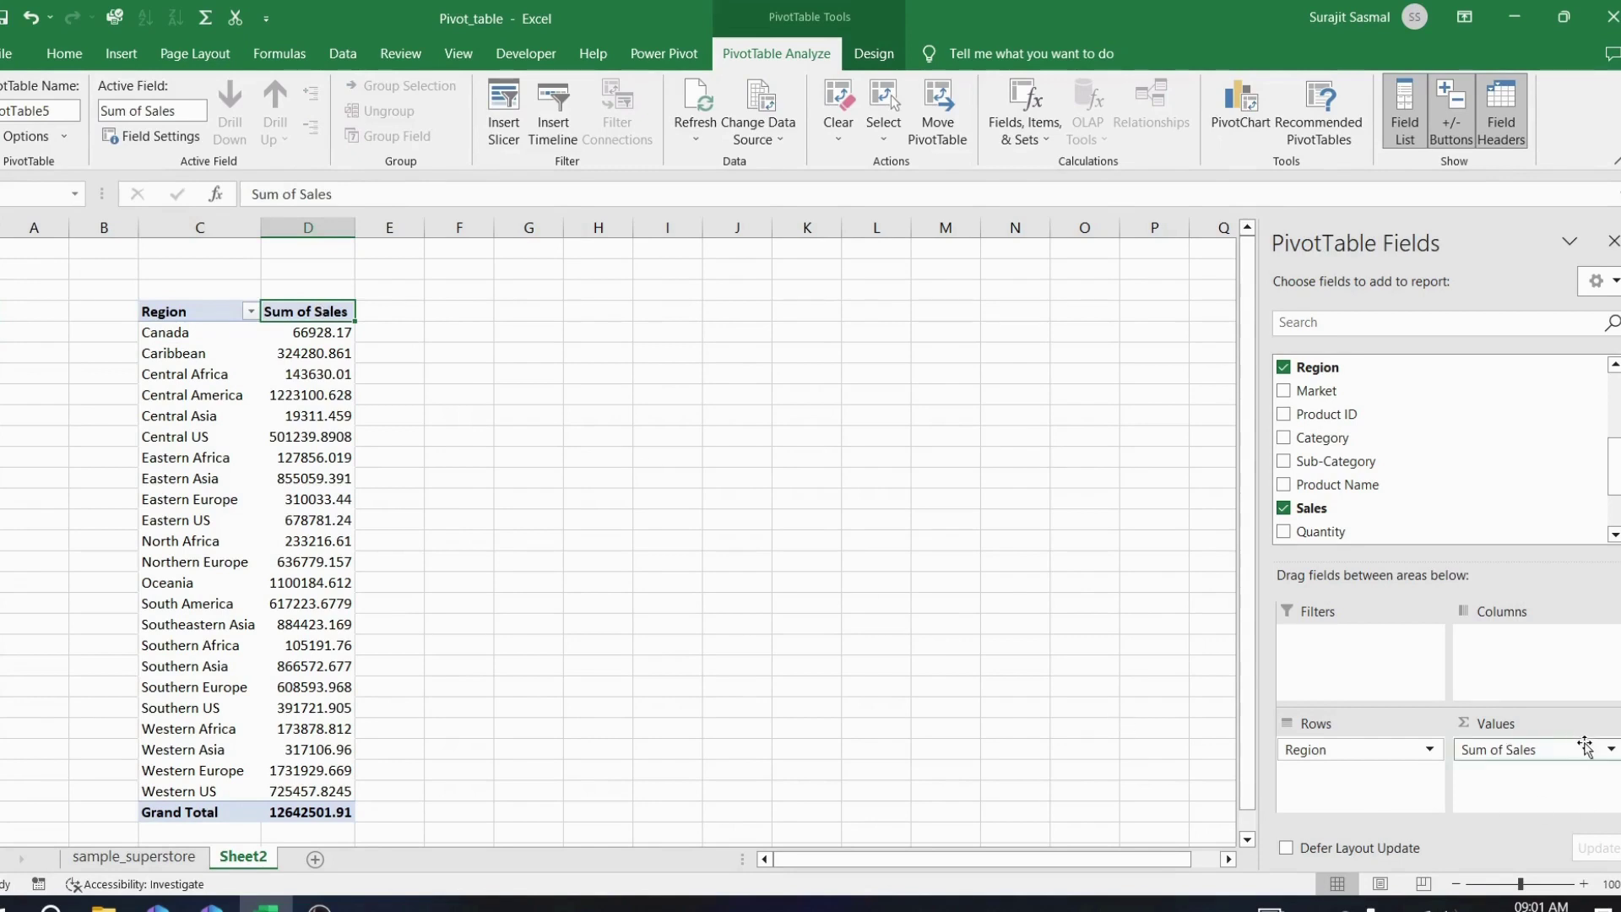
{"action": "left_click", "coordinate": [1610, 750]}
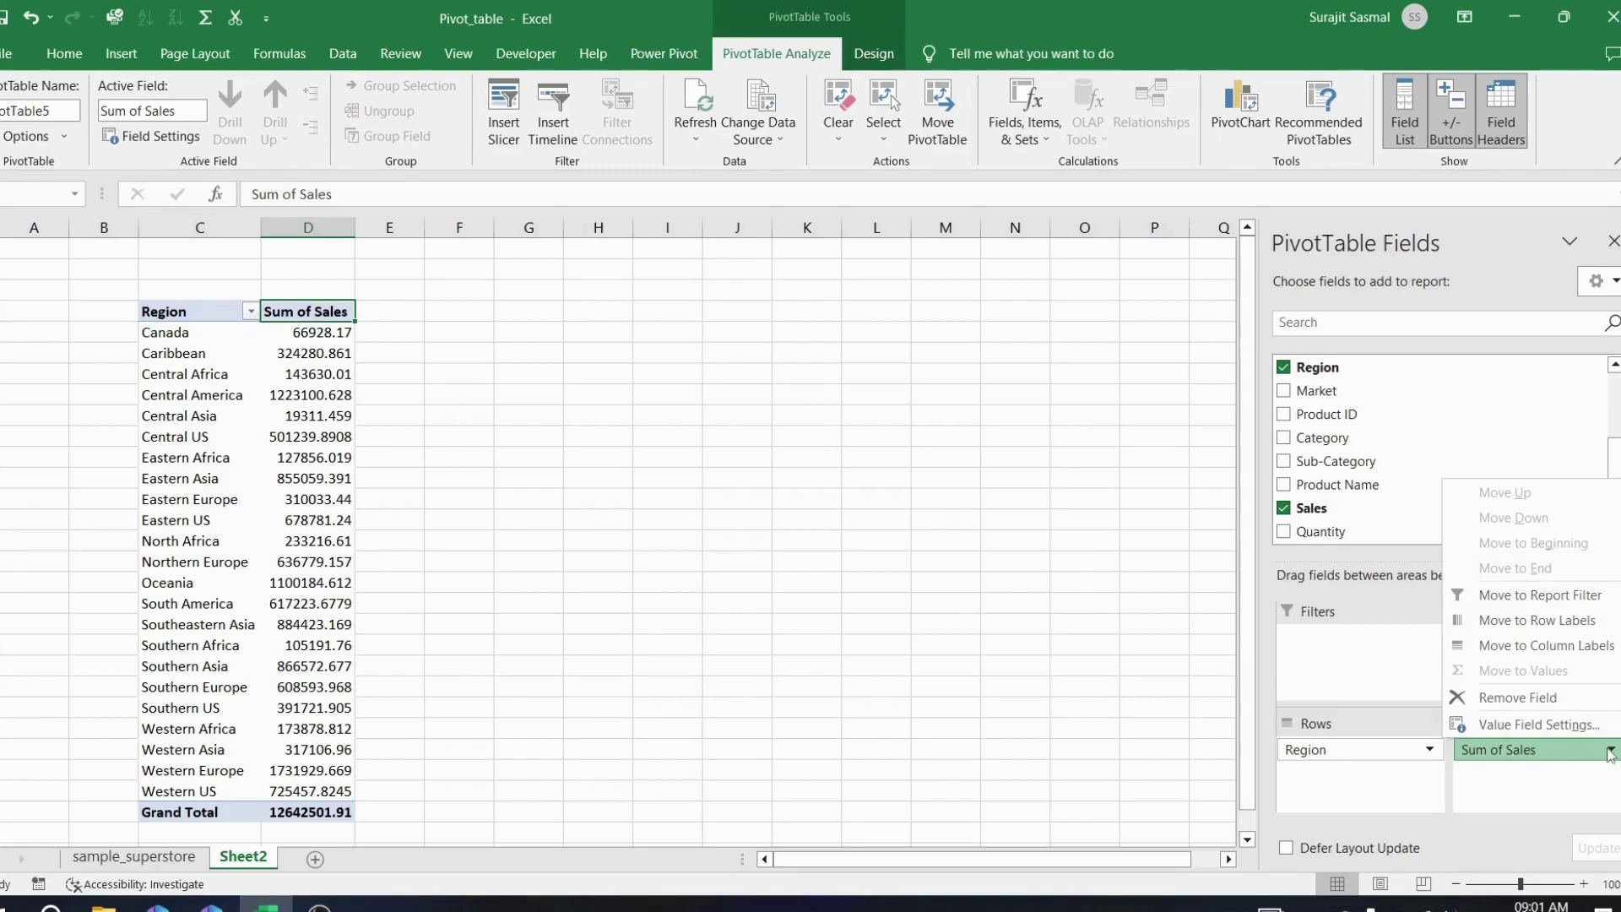
{"action": "left_click", "coordinate": [1565, 726]}
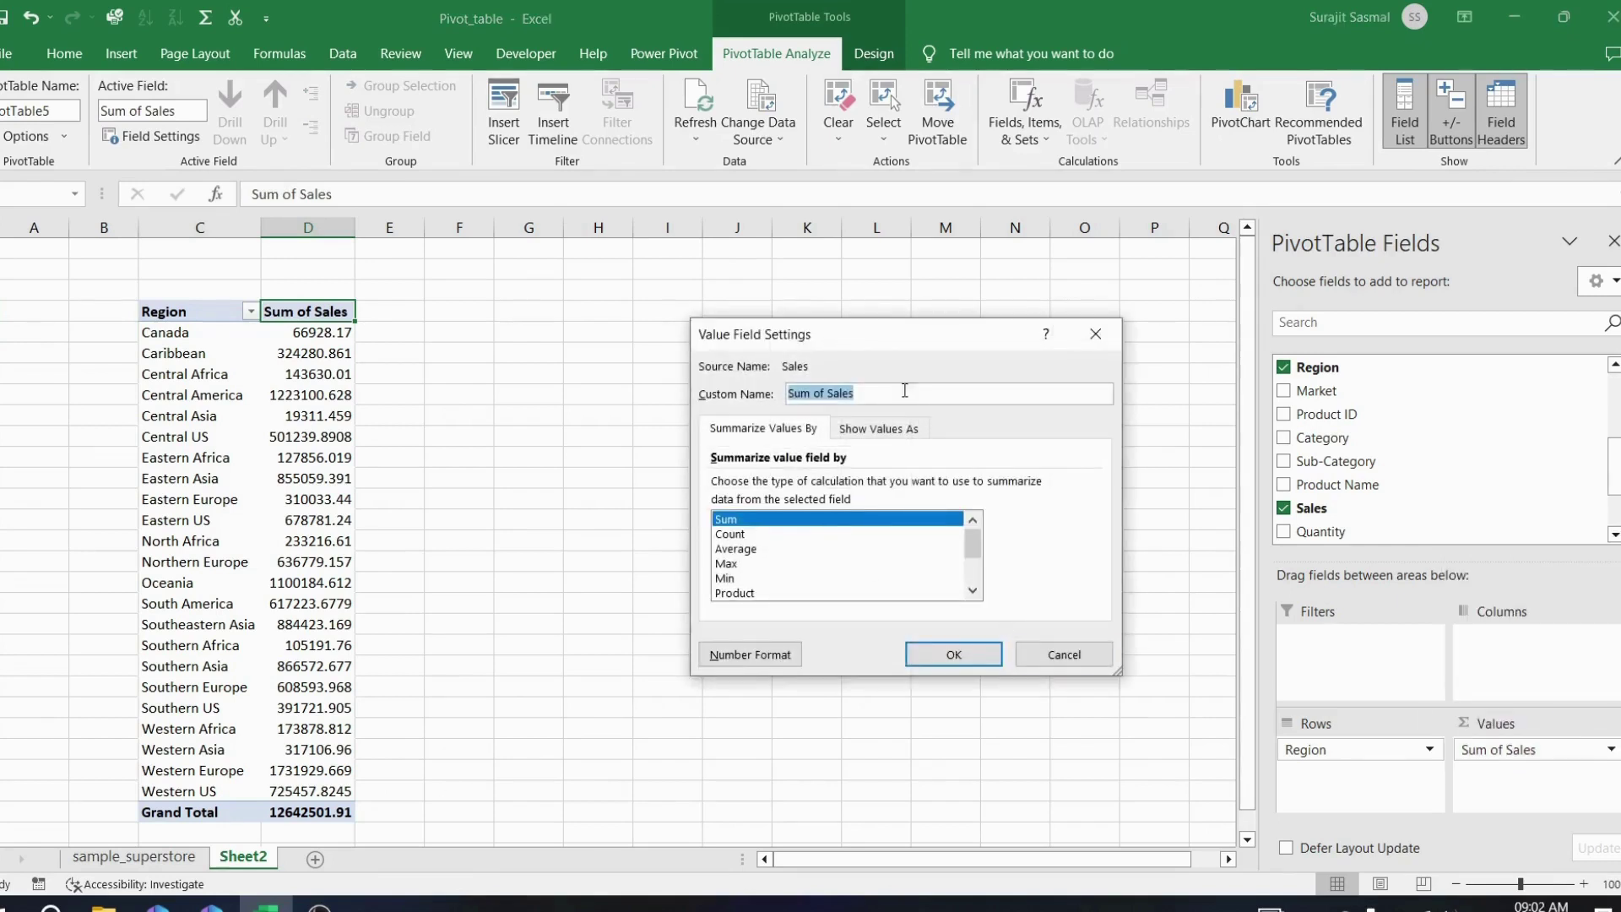
{"action": "left_click", "coordinate": [862, 393]}
{"action": "key", "text": "BackSpace"}
{"action": "key", "text": "BackSpace"}
{"action": "key", "text": "BackSpace"}
{"action": "key", "text": "BackSpace"}
{"action": "key", "text": "BackSpace"}
{"action": "key", "text": "BackSpace"}
{"action": "key", "text": "BackSpace"}
{"action": "key", "text": "BackSpace"}
{"action": "key", "text": "BackSpace"}
{"action": "left_click", "coordinate": [962, 657]}
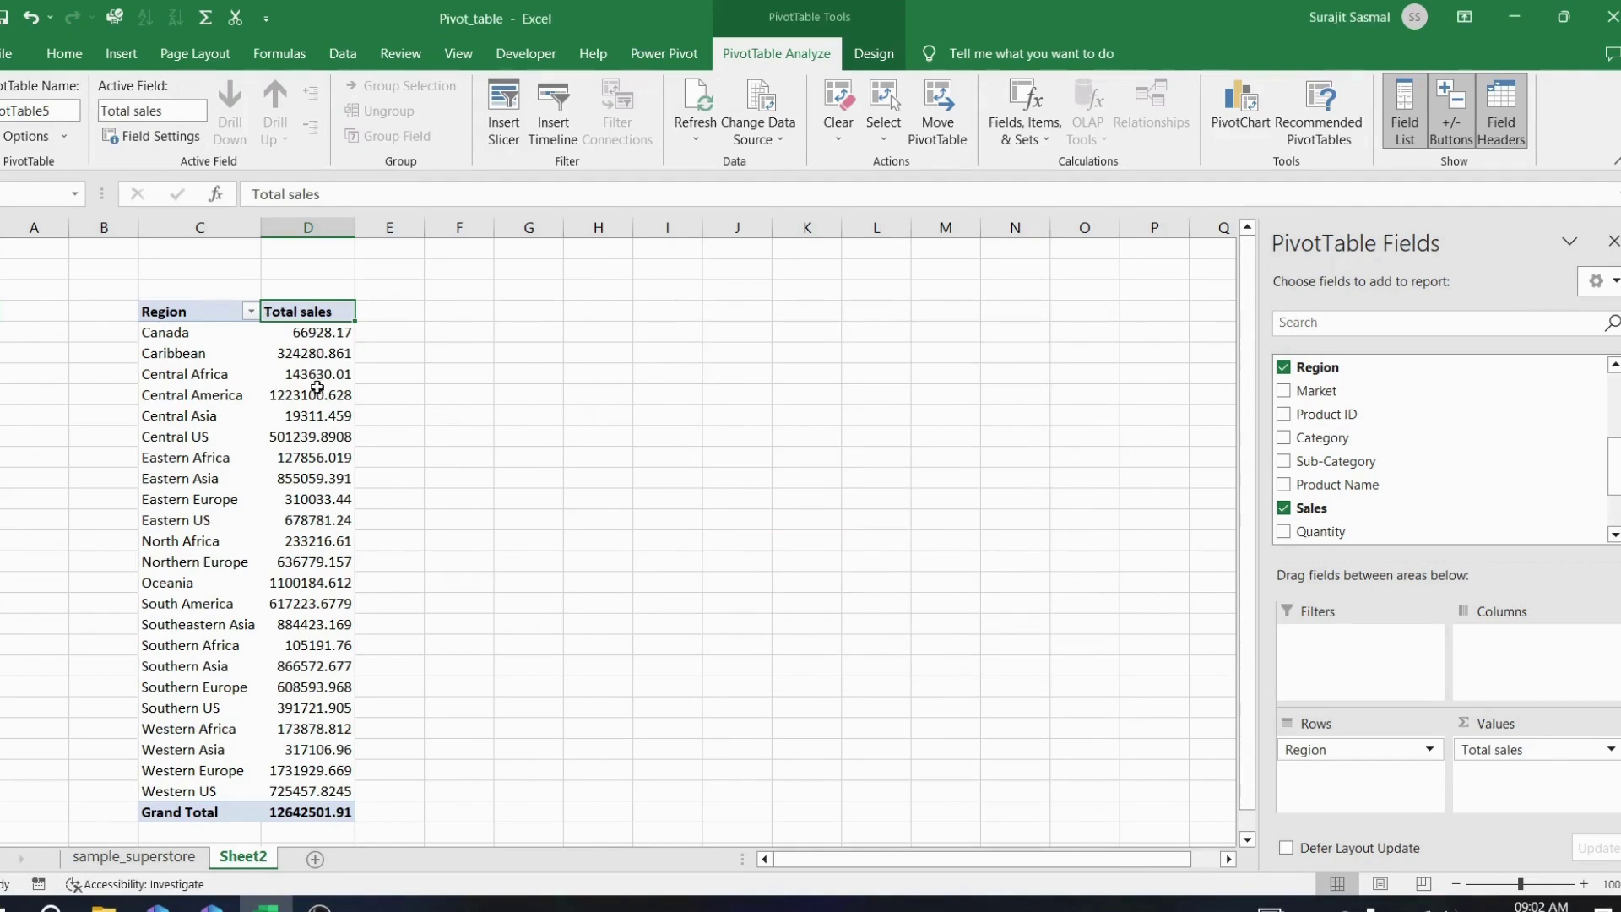
Sort the PivotTable regions by Total sales from largest to smallest
{"action": "mouse_move", "coordinate": [322, 359]}
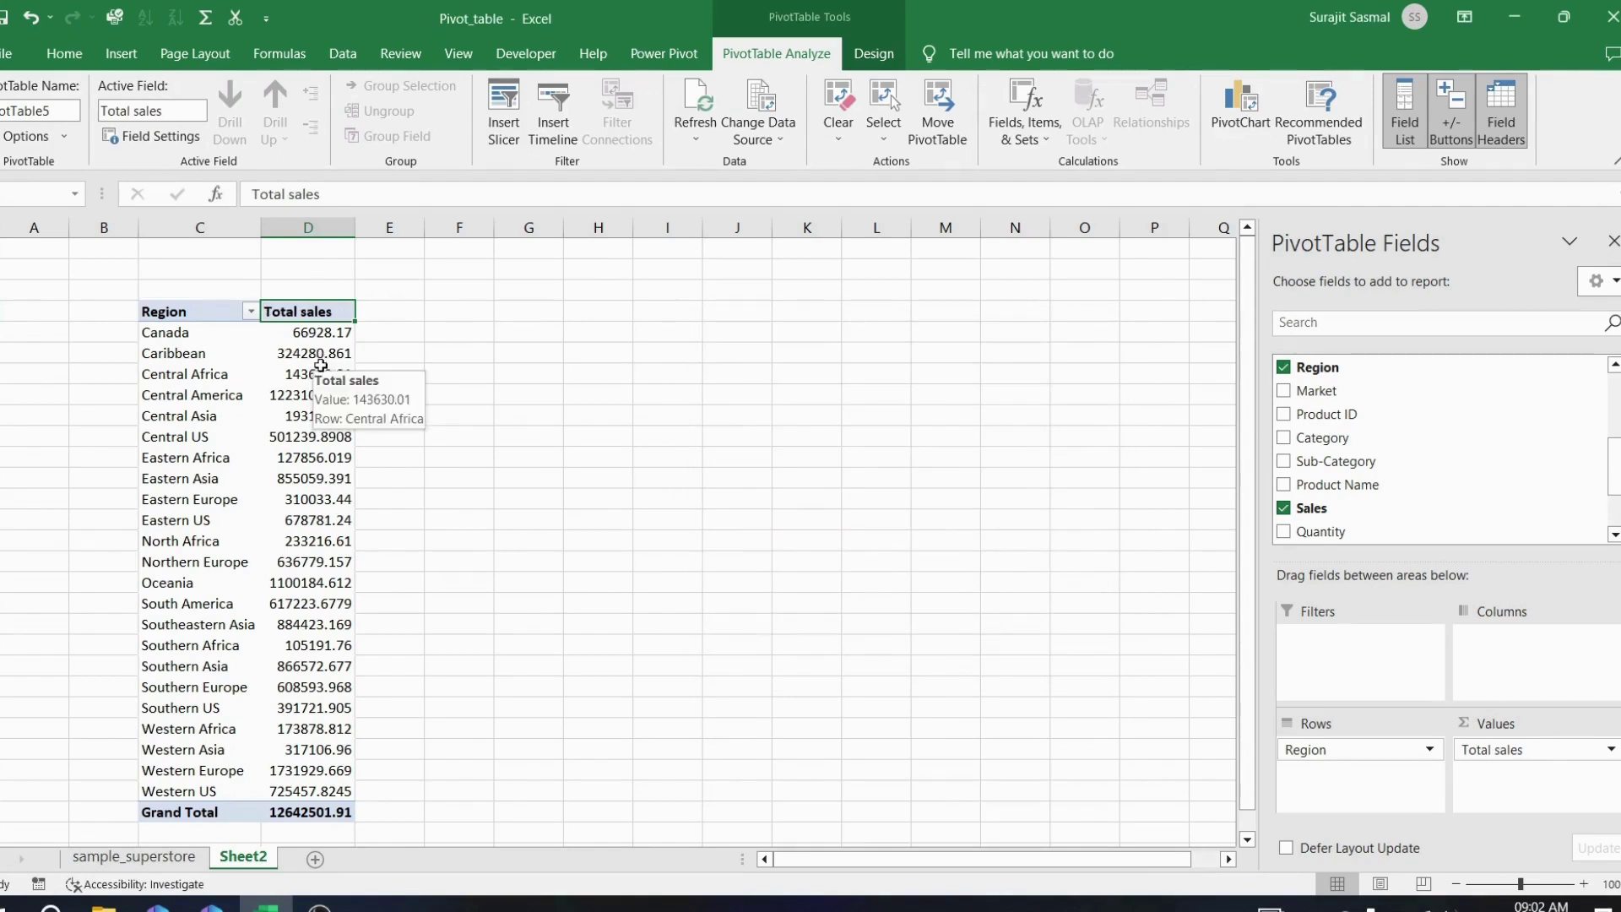
{"action": "left_click", "coordinate": [308, 333]}
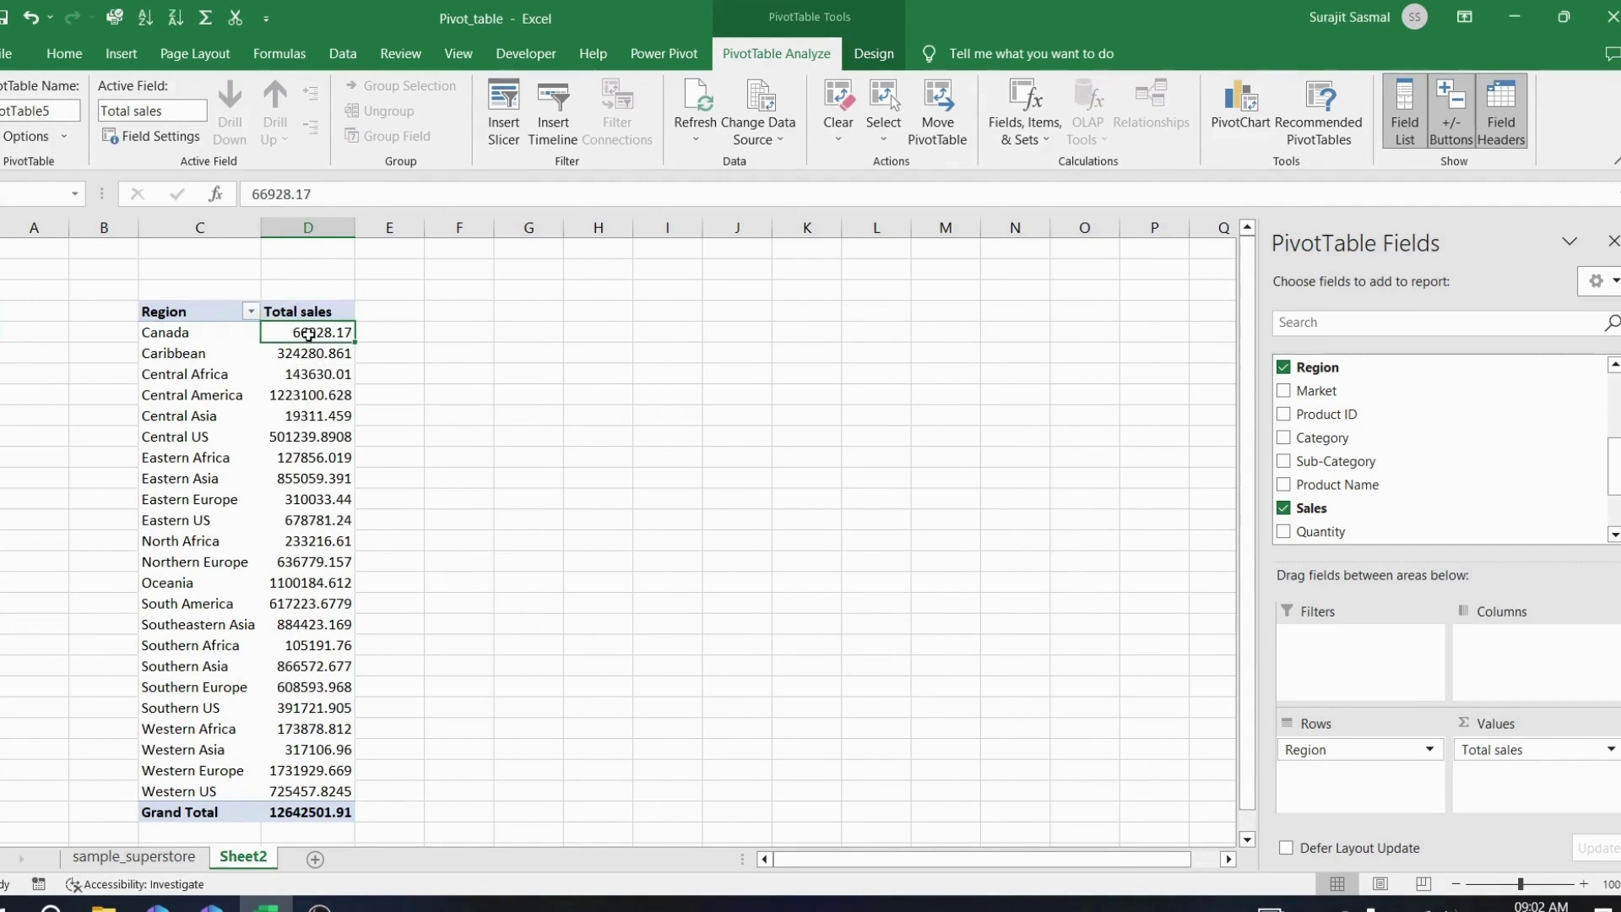
{"action": "right_click", "coordinate": [309, 335]}
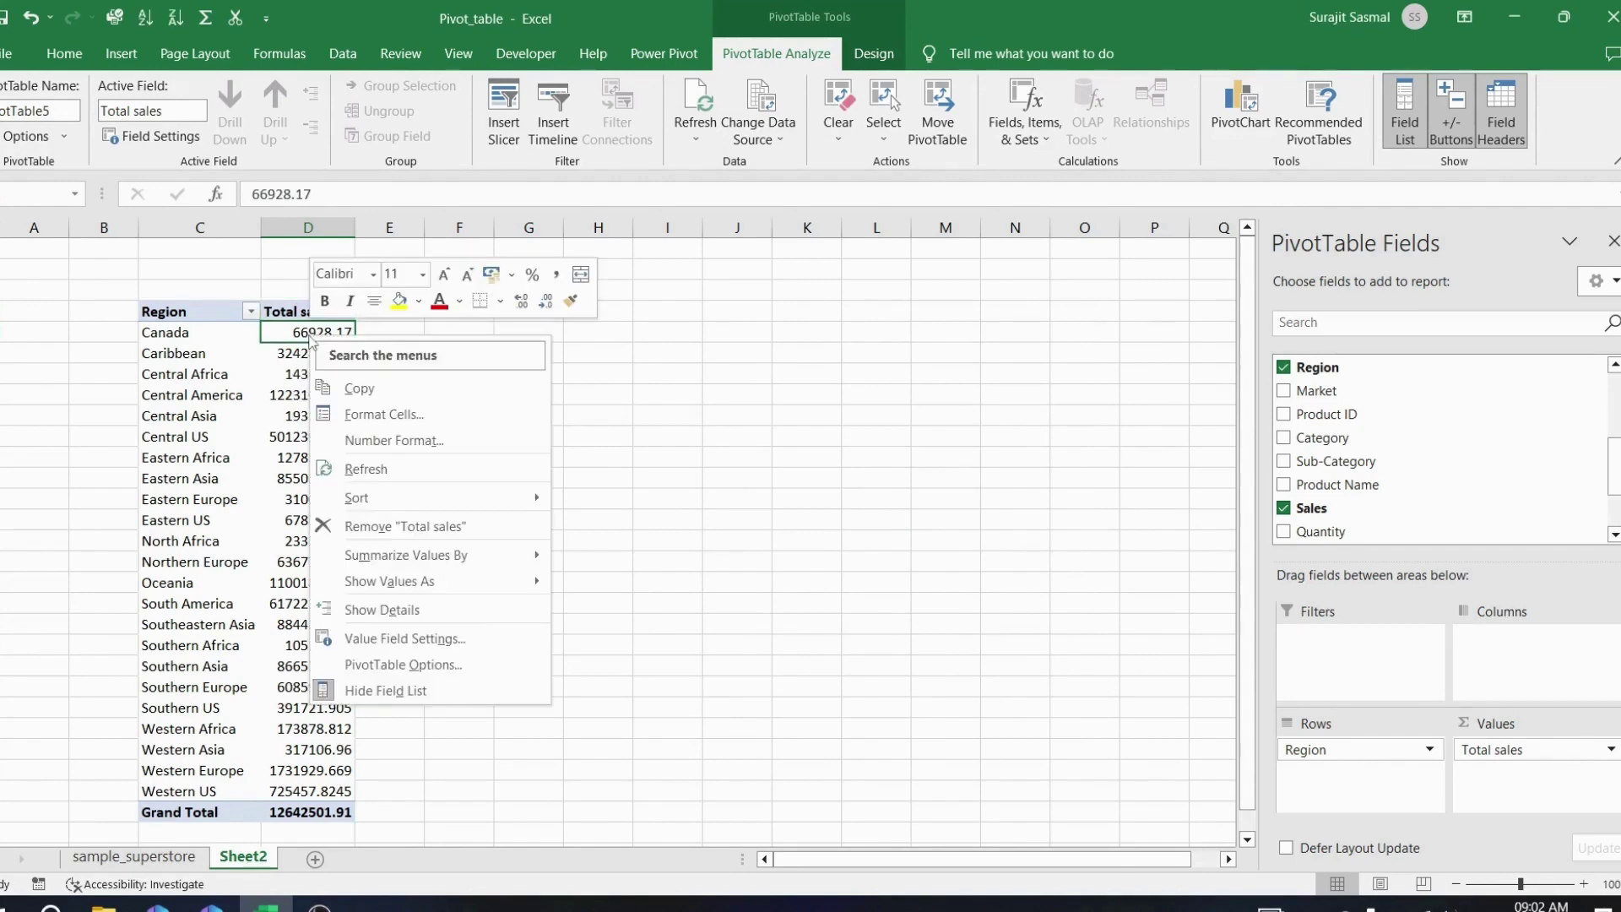
{"action": "mouse_move", "coordinate": [501, 505]}
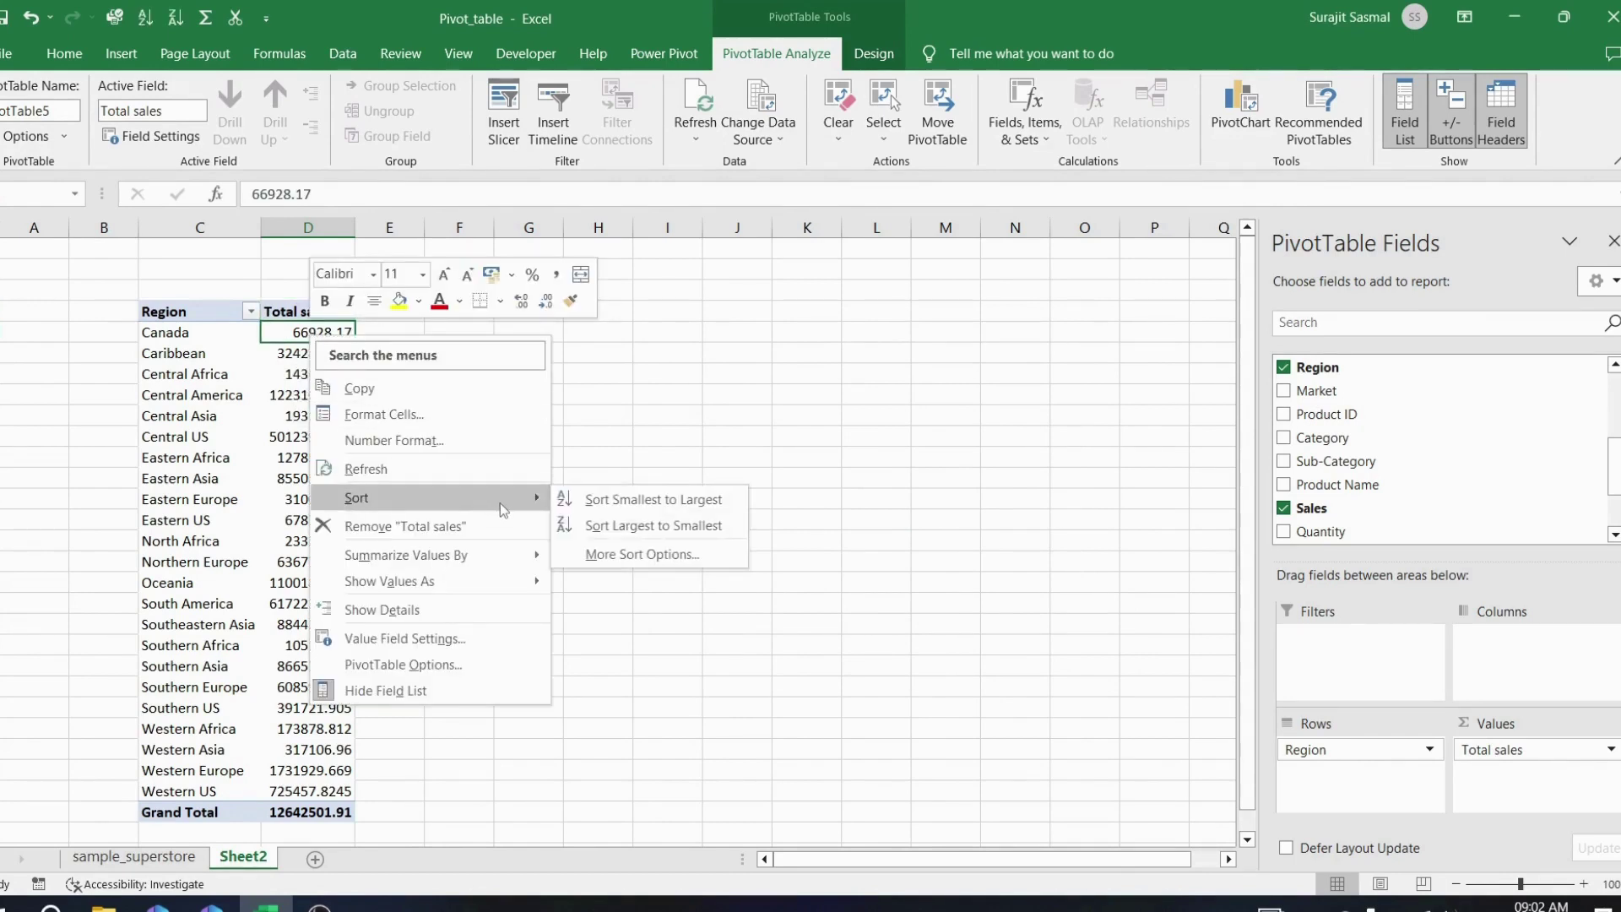
{"action": "left_click", "coordinate": [644, 525]}
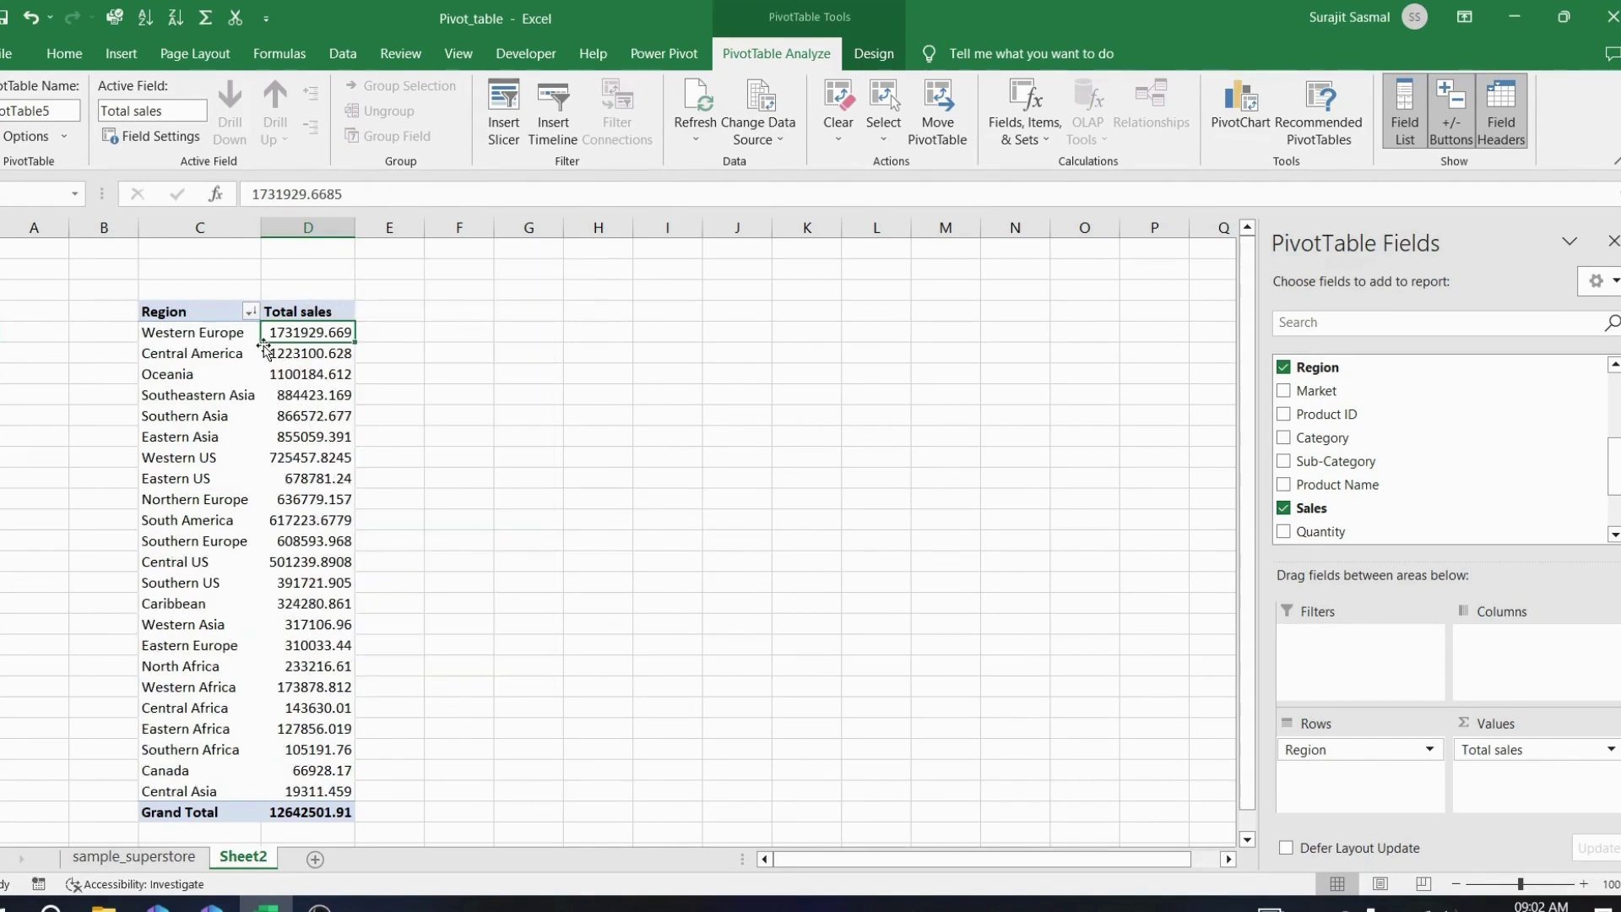
{"action": "mouse_move", "coordinate": [312, 394]}
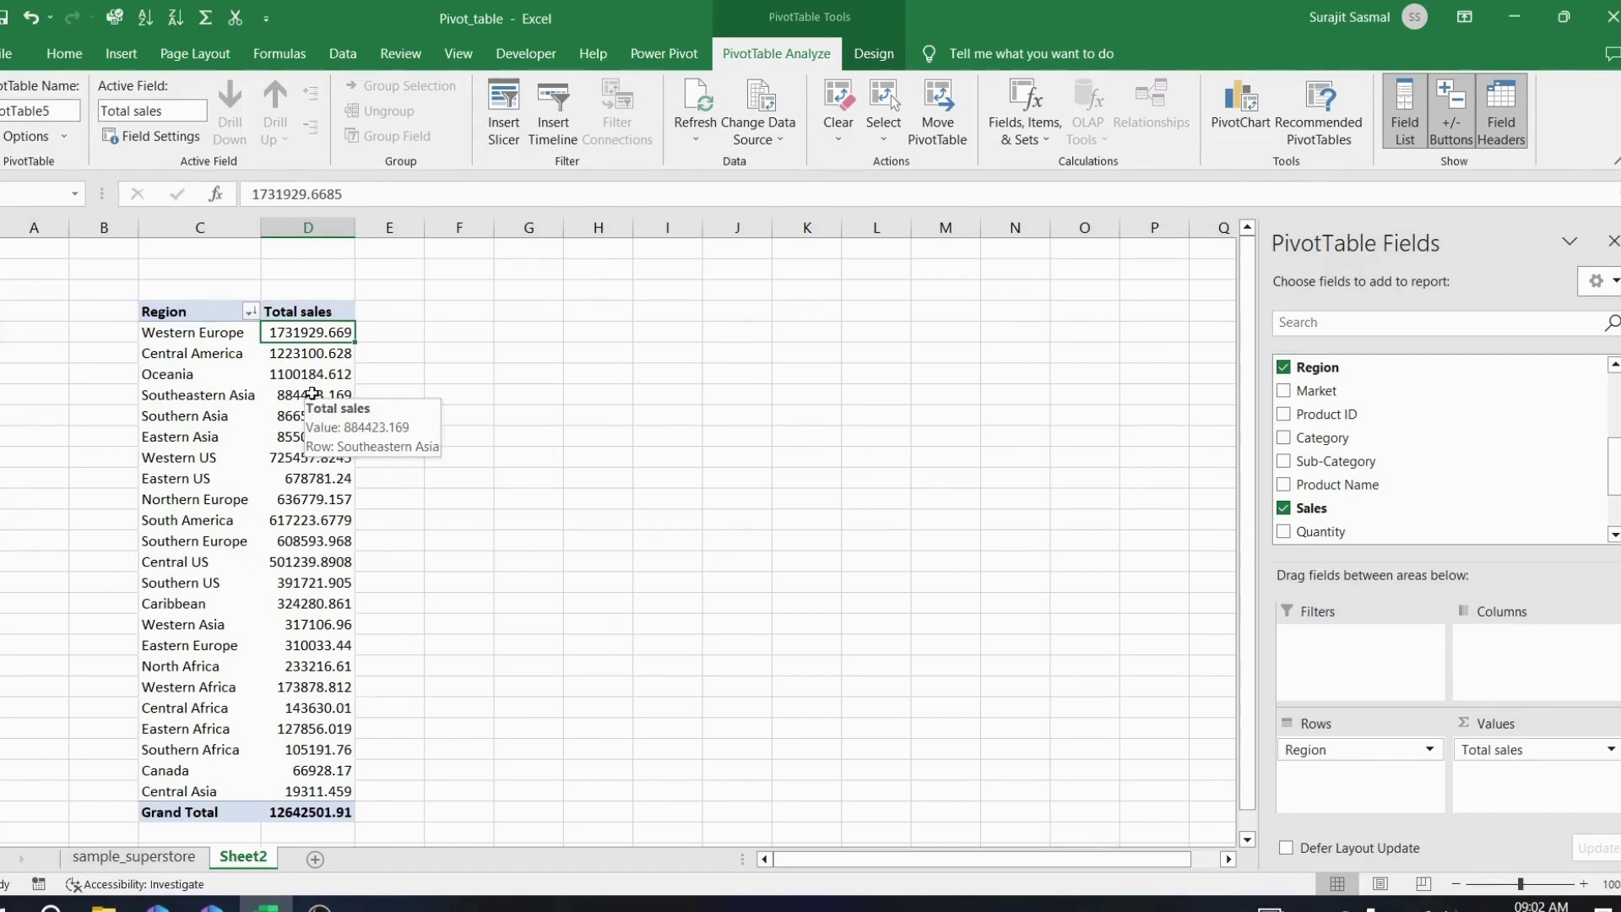
{"action": "mouse_move", "coordinate": [302, 355]}
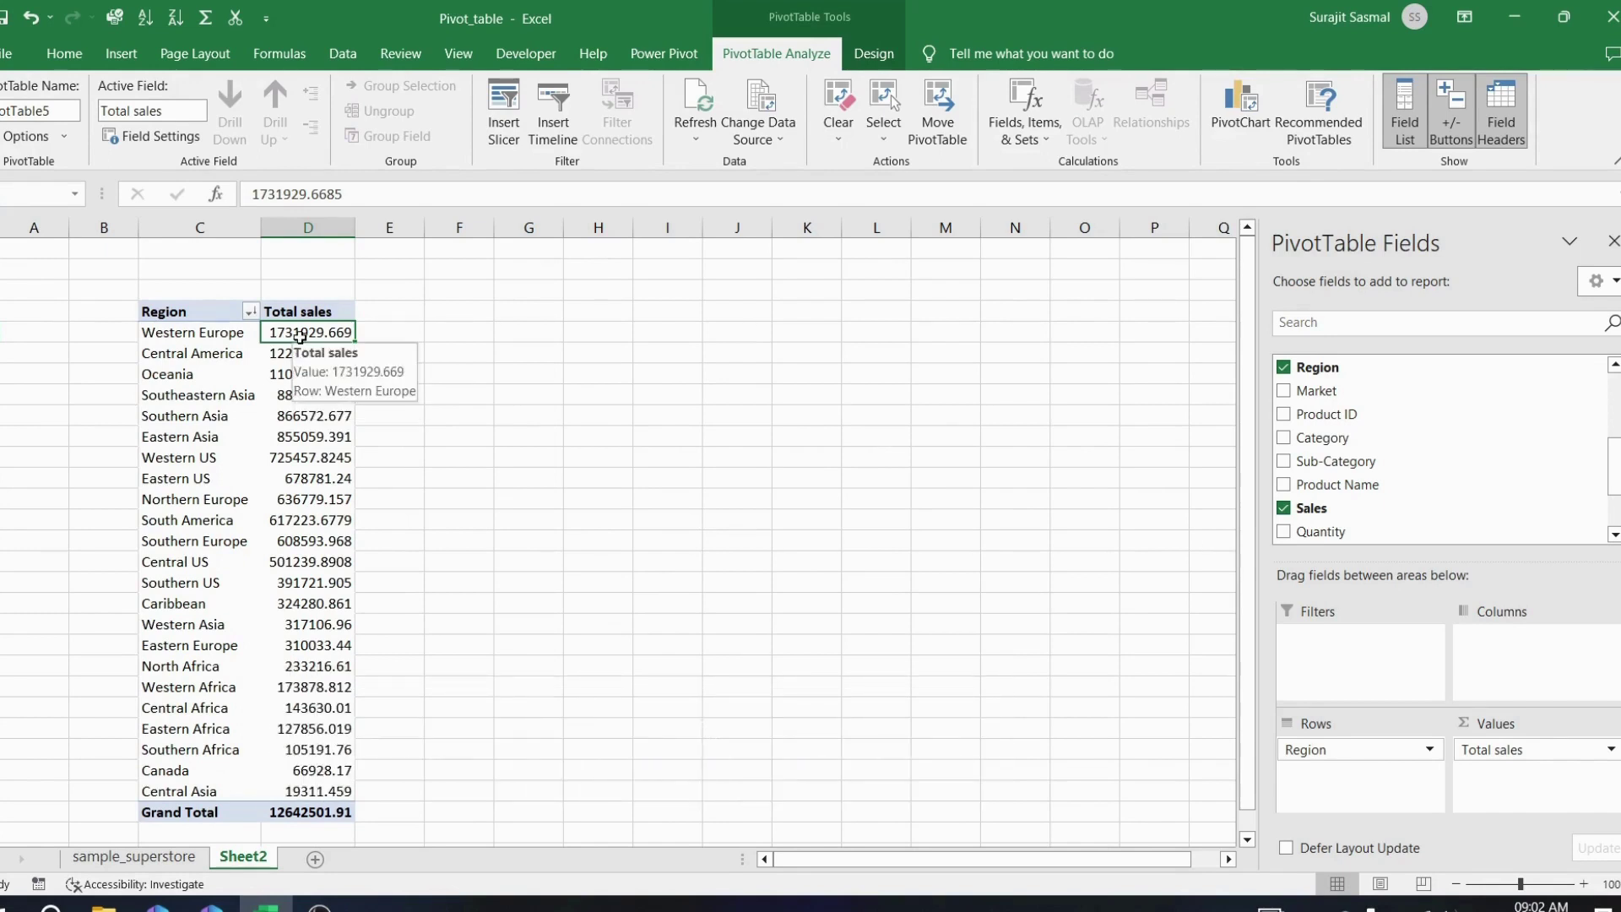
Format the PivotTable's Total sales values as Currency with the ₹ symbol and 0 decimal places
{"action": "right_click", "coordinate": [299, 336]}
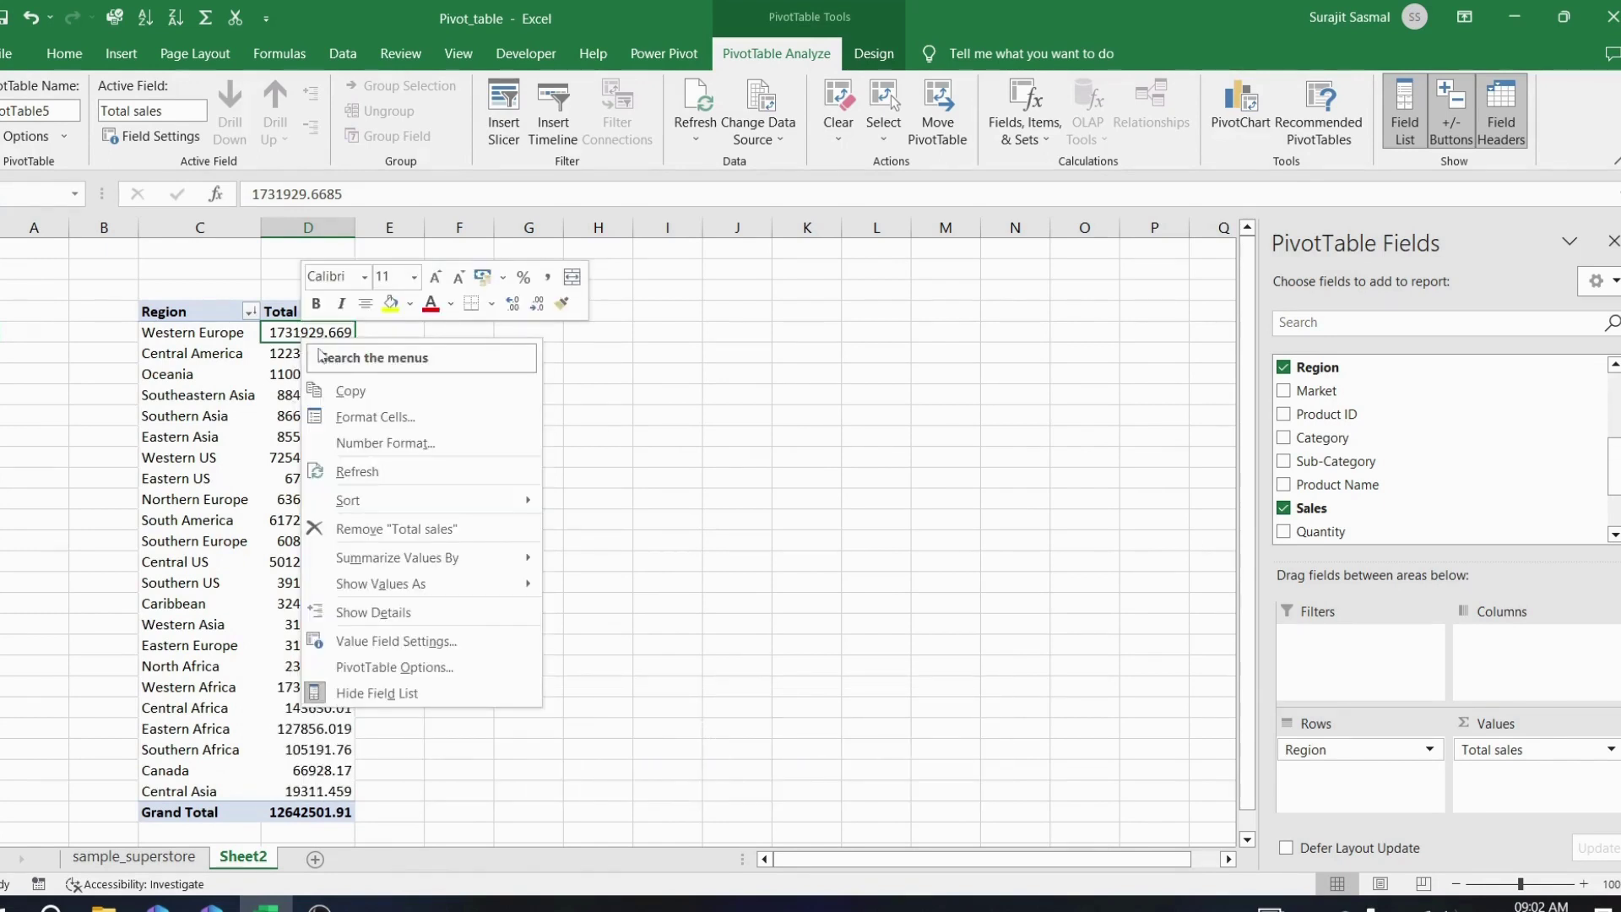
{"action": "left_click", "coordinate": [421, 435]}
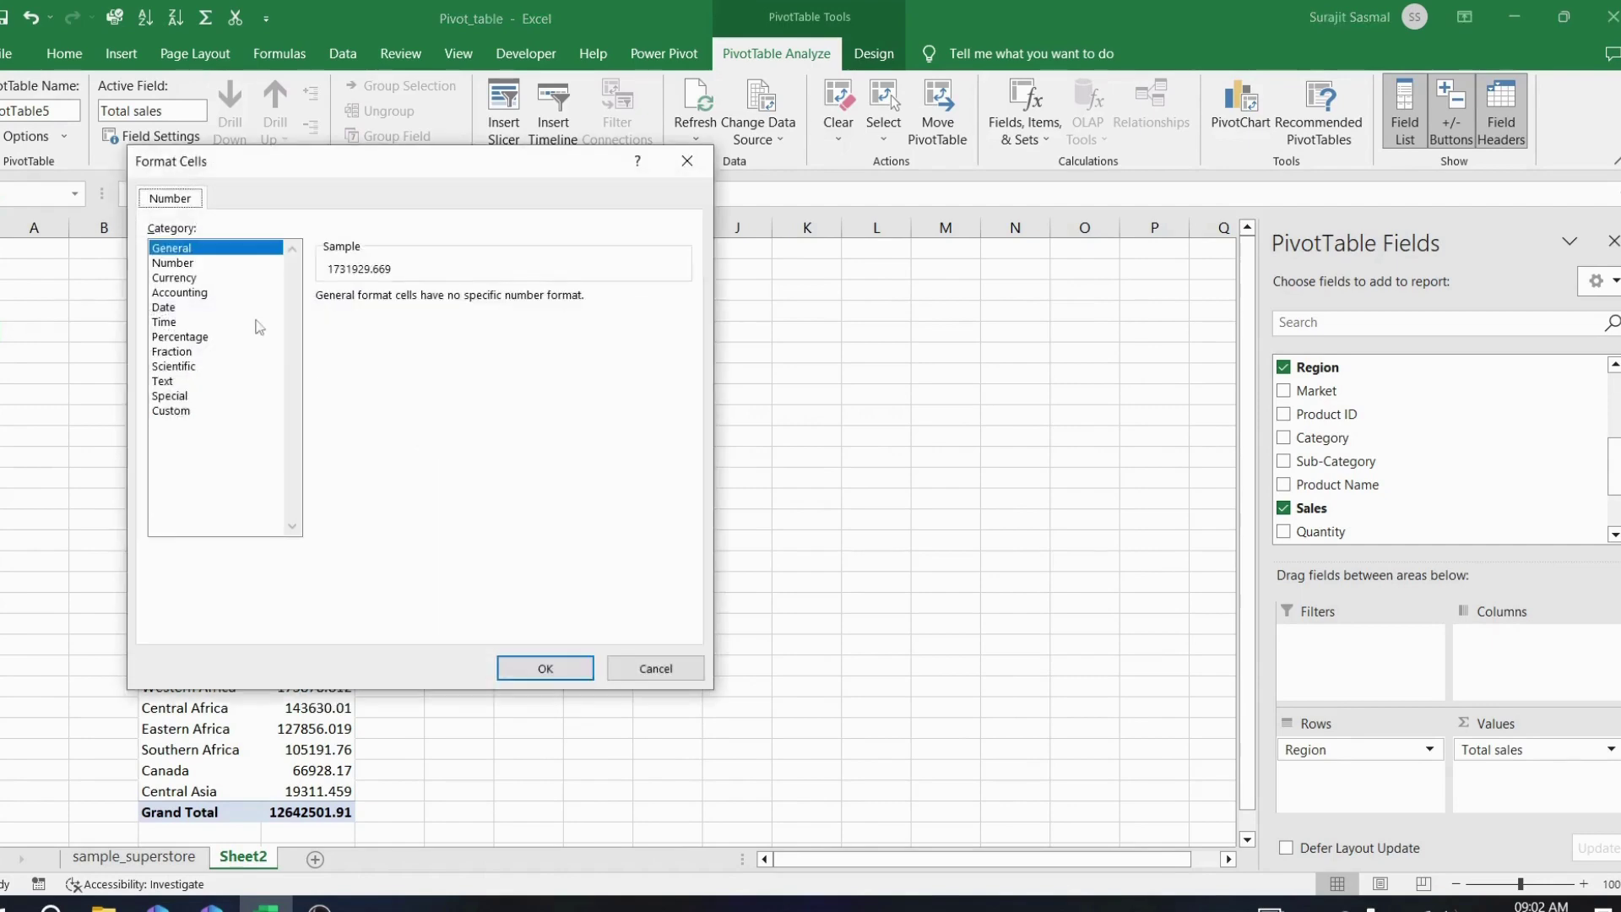
{"action": "left_click", "coordinate": [218, 279]}
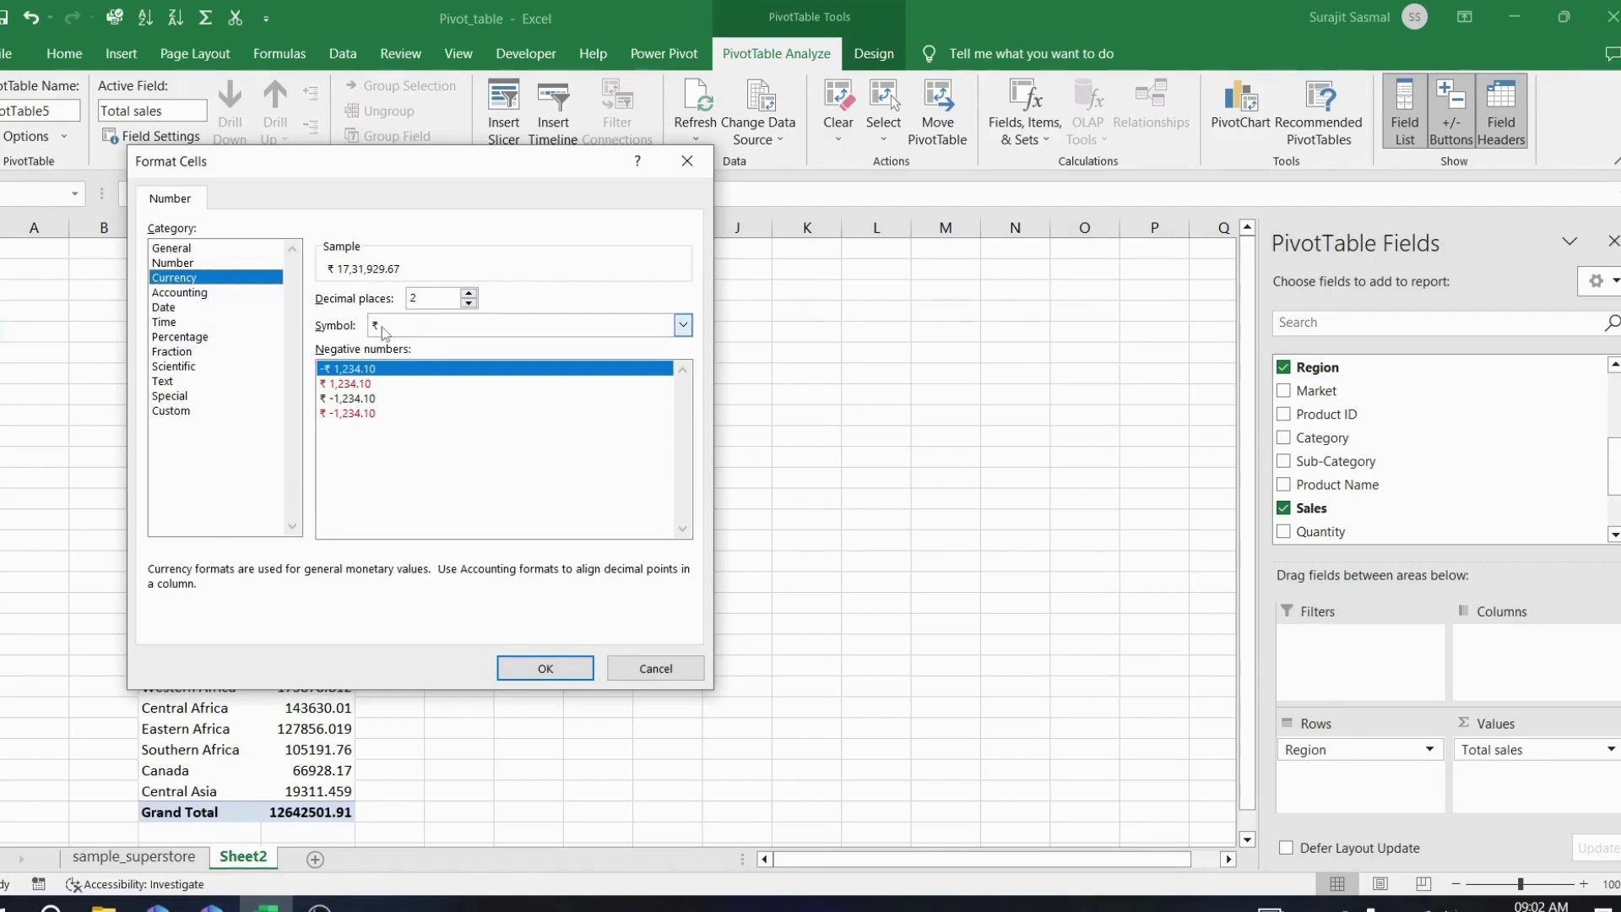
{"action": "left_click", "coordinate": [683, 325]}
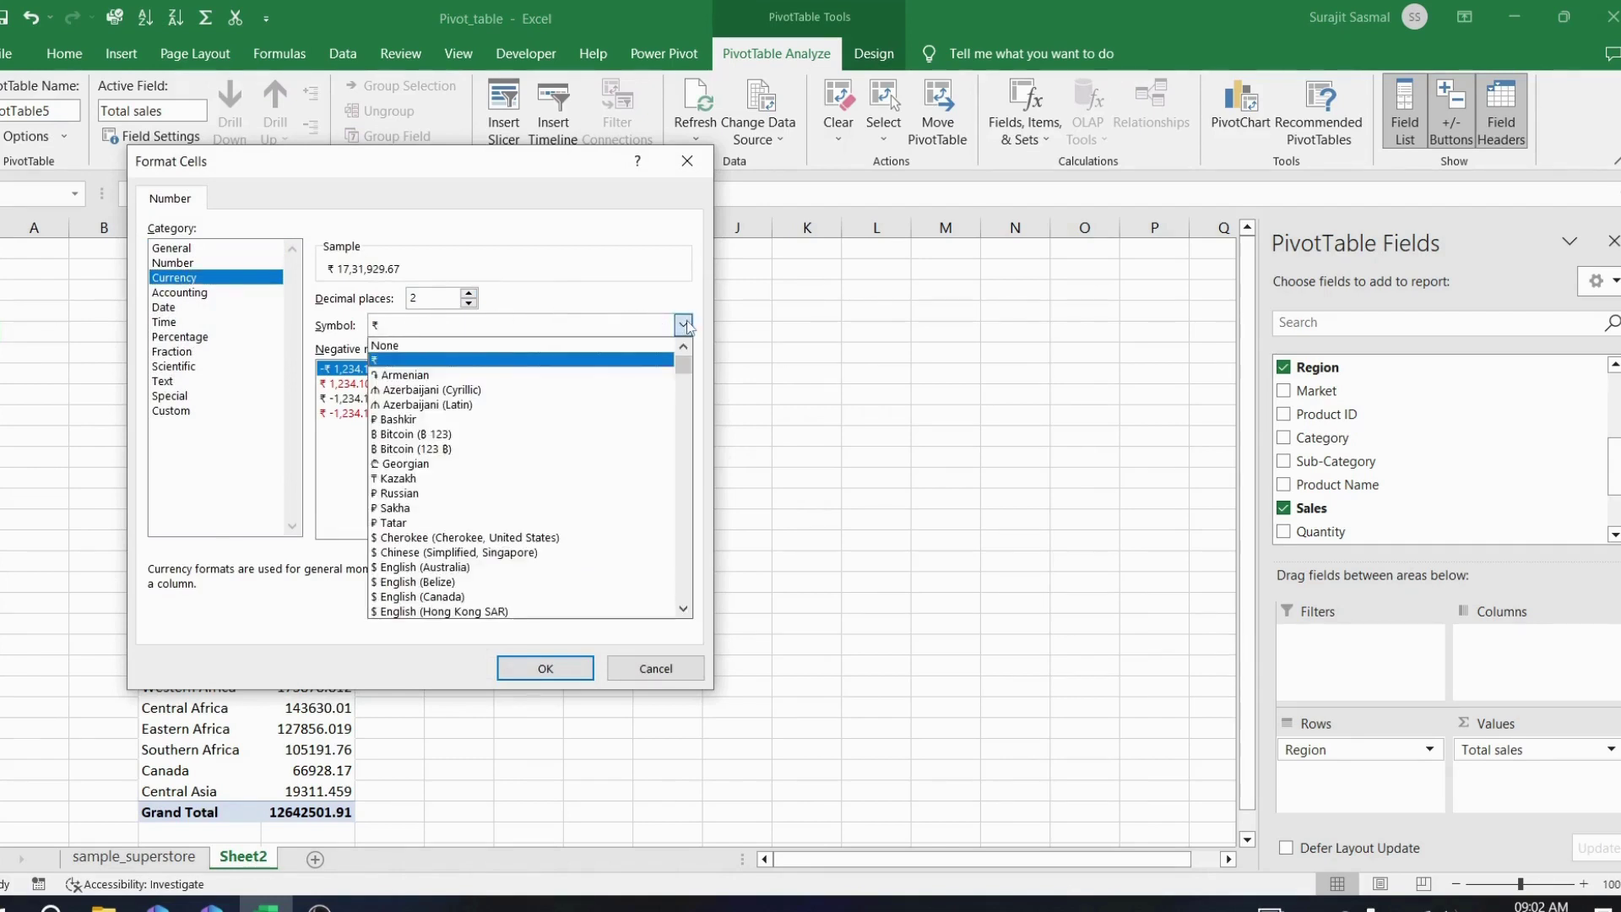
{"action": "left_click", "coordinate": [506, 326]}
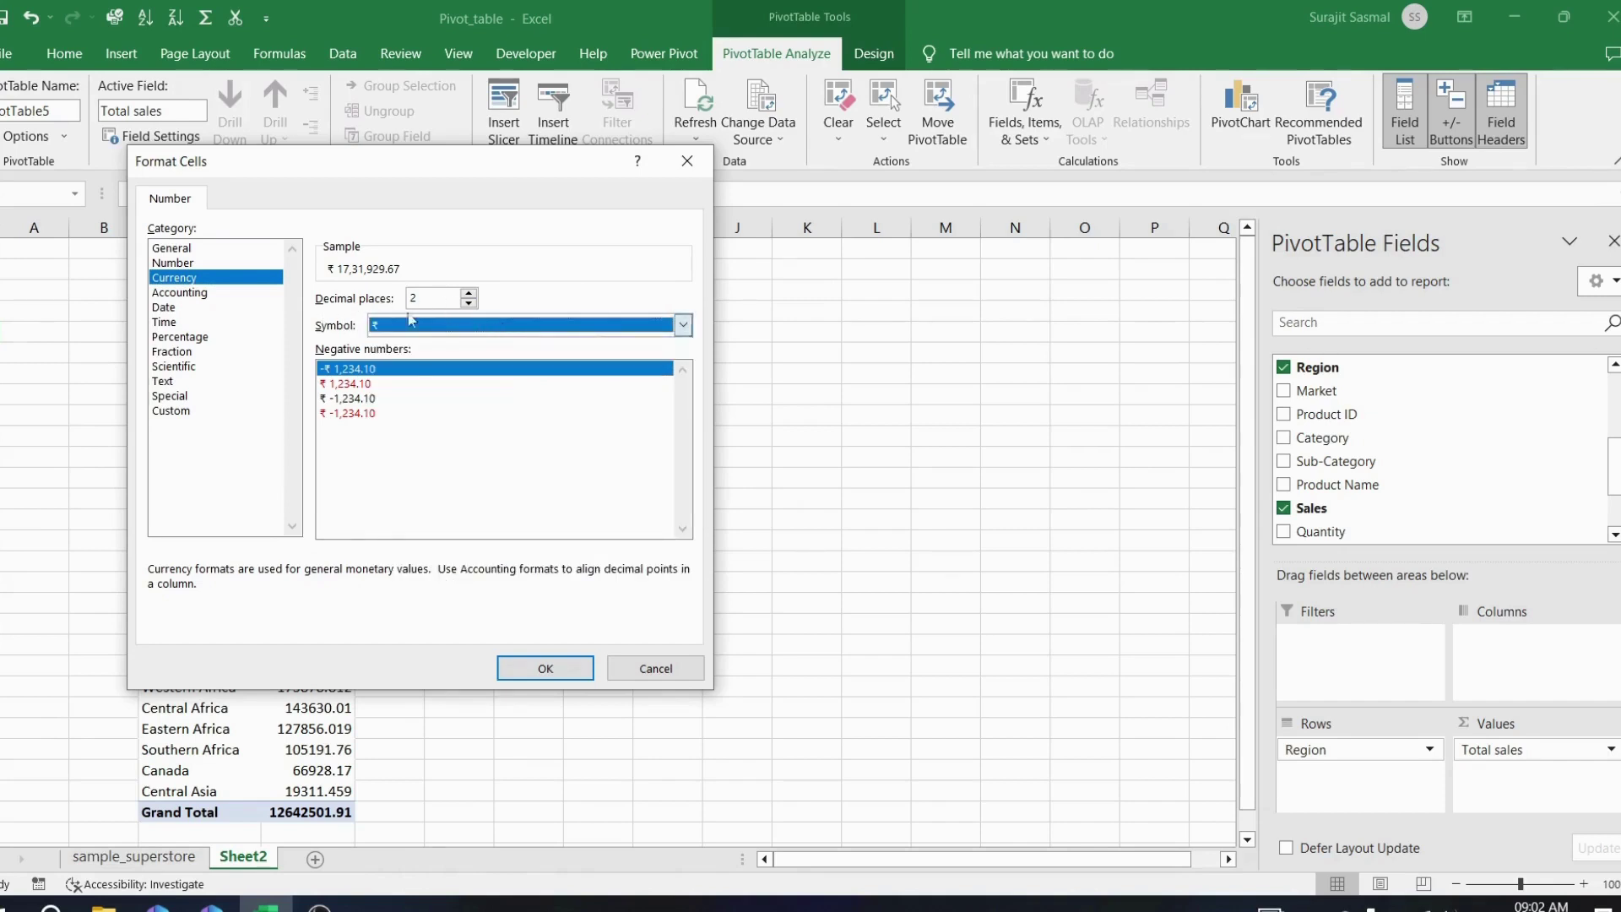
{"action": "left_click", "coordinate": [469, 303]}
{"action": "left_click", "coordinate": [469, 303]}
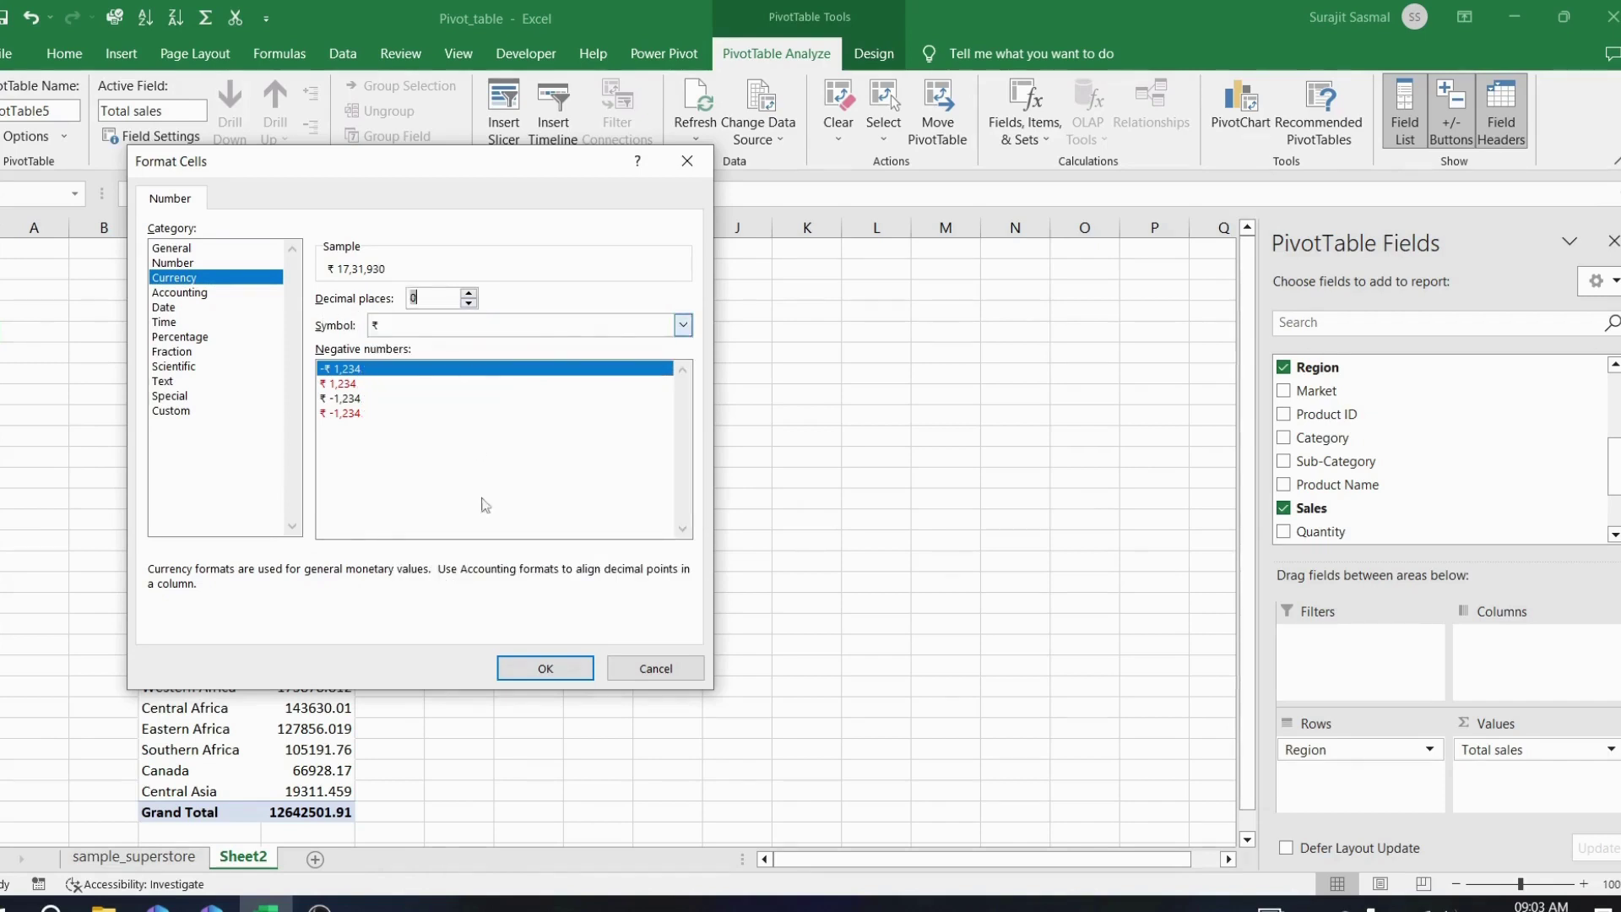
{"action": "left_click", "coordinate": [544, 669]}
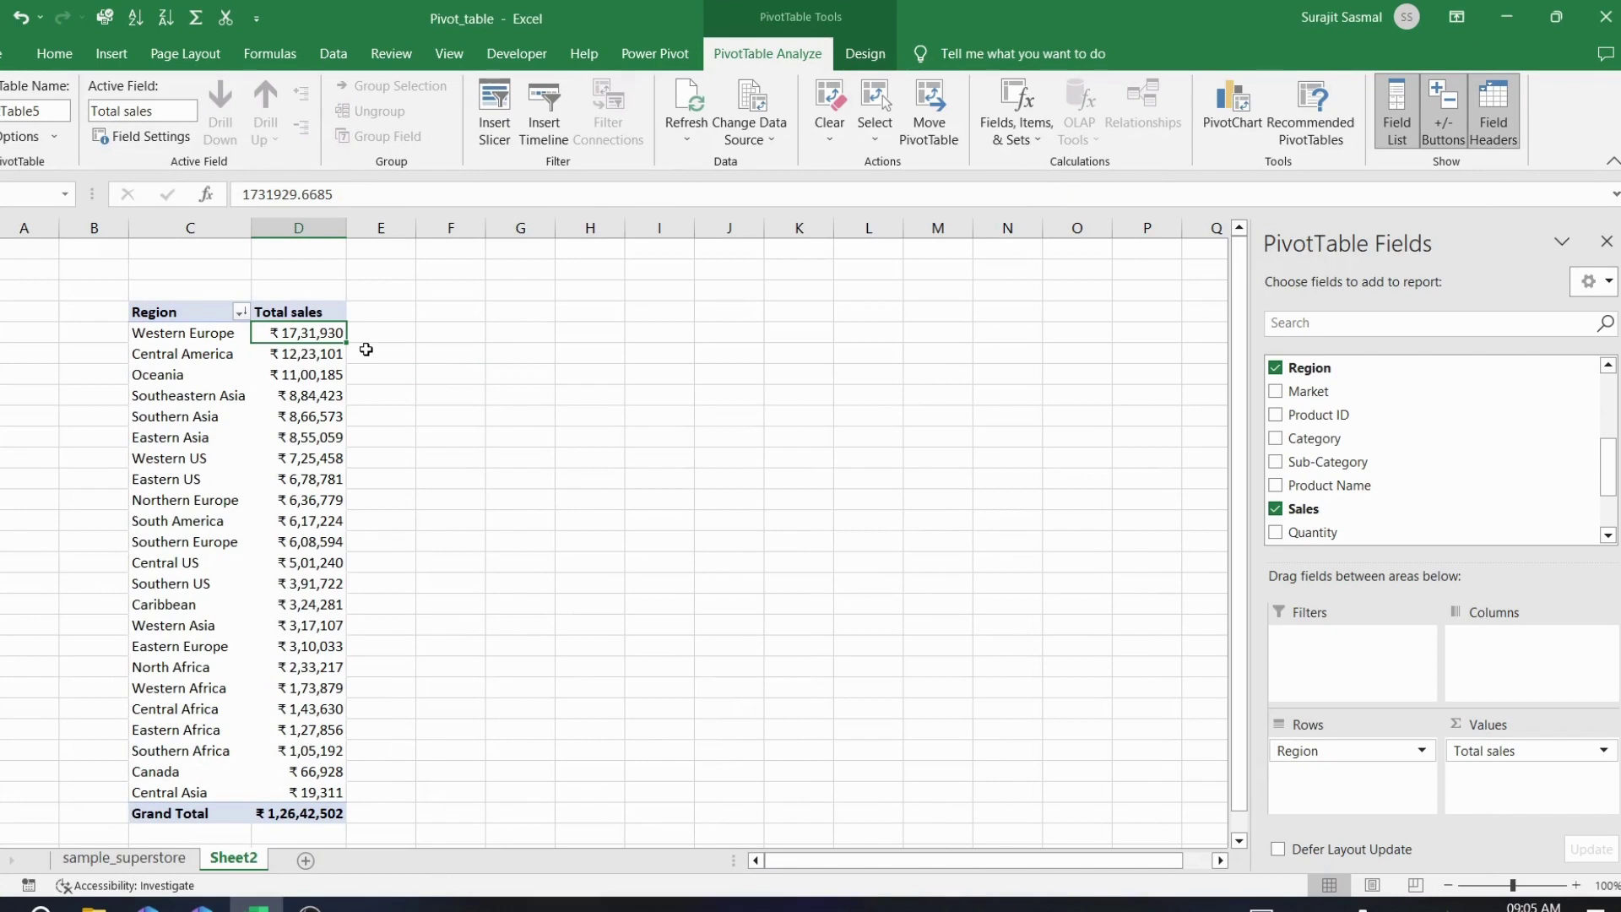
{"action": "left_click", "coordinate": [600, 330]}
{"action": "left_click", "coordinate": [106, 68]}
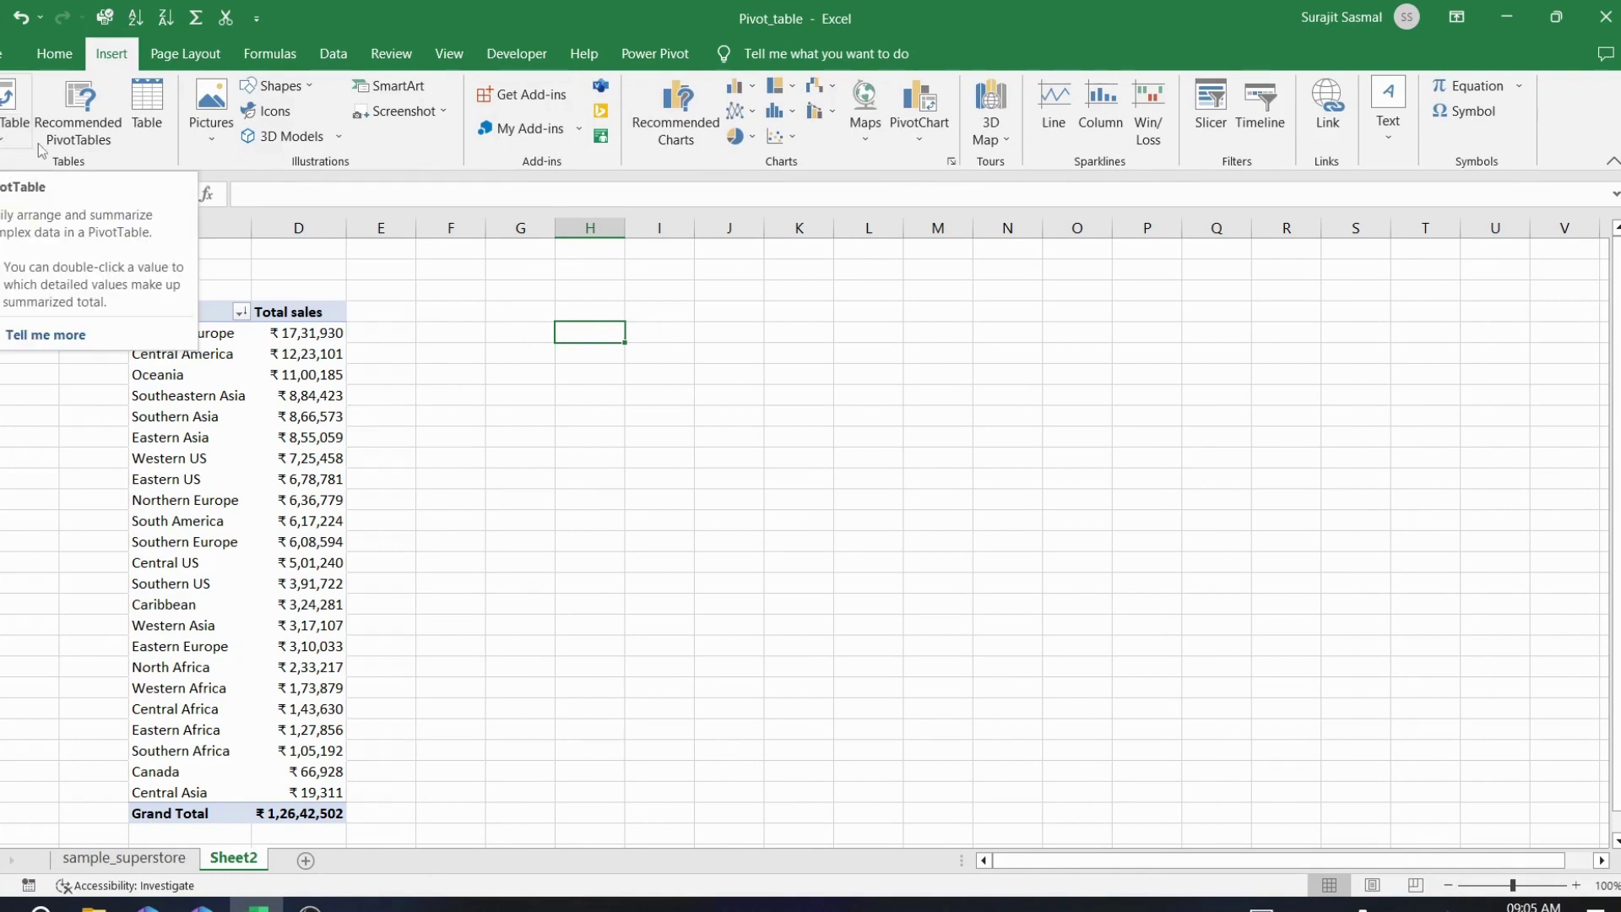
{"action": "left_click", "coordinate": [342, 393]}
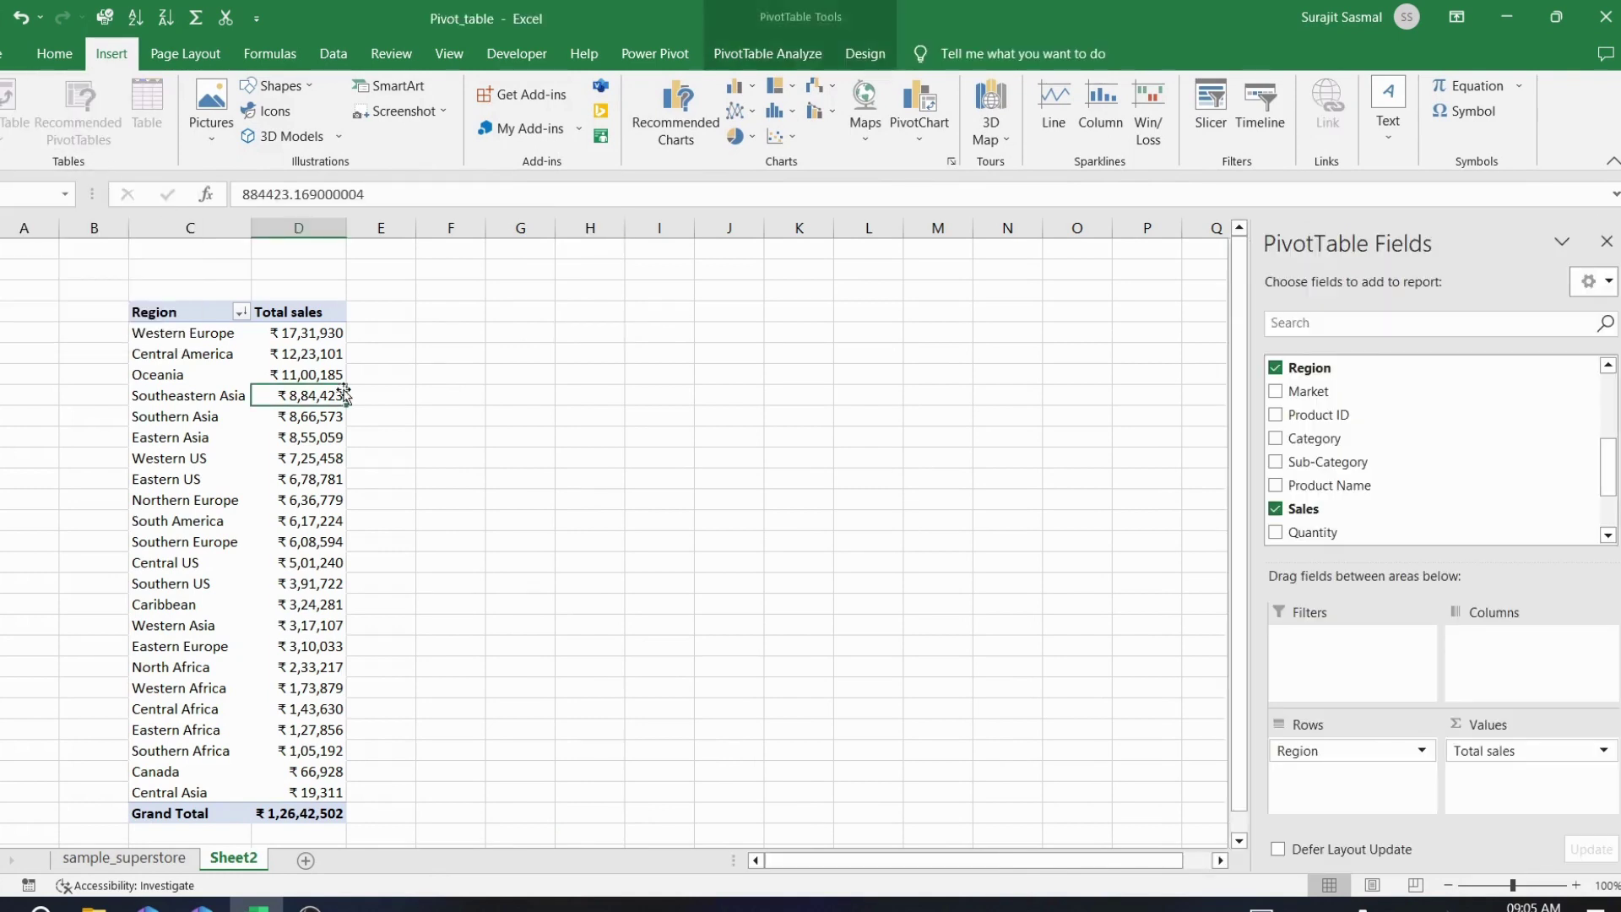
Copy the whole region PivotTable to column G in the same header row, and widen columns G and H to fit
{"action": "left_click_drag", "start_coordinate": [158, 316], "coordinate": [309, 812]}
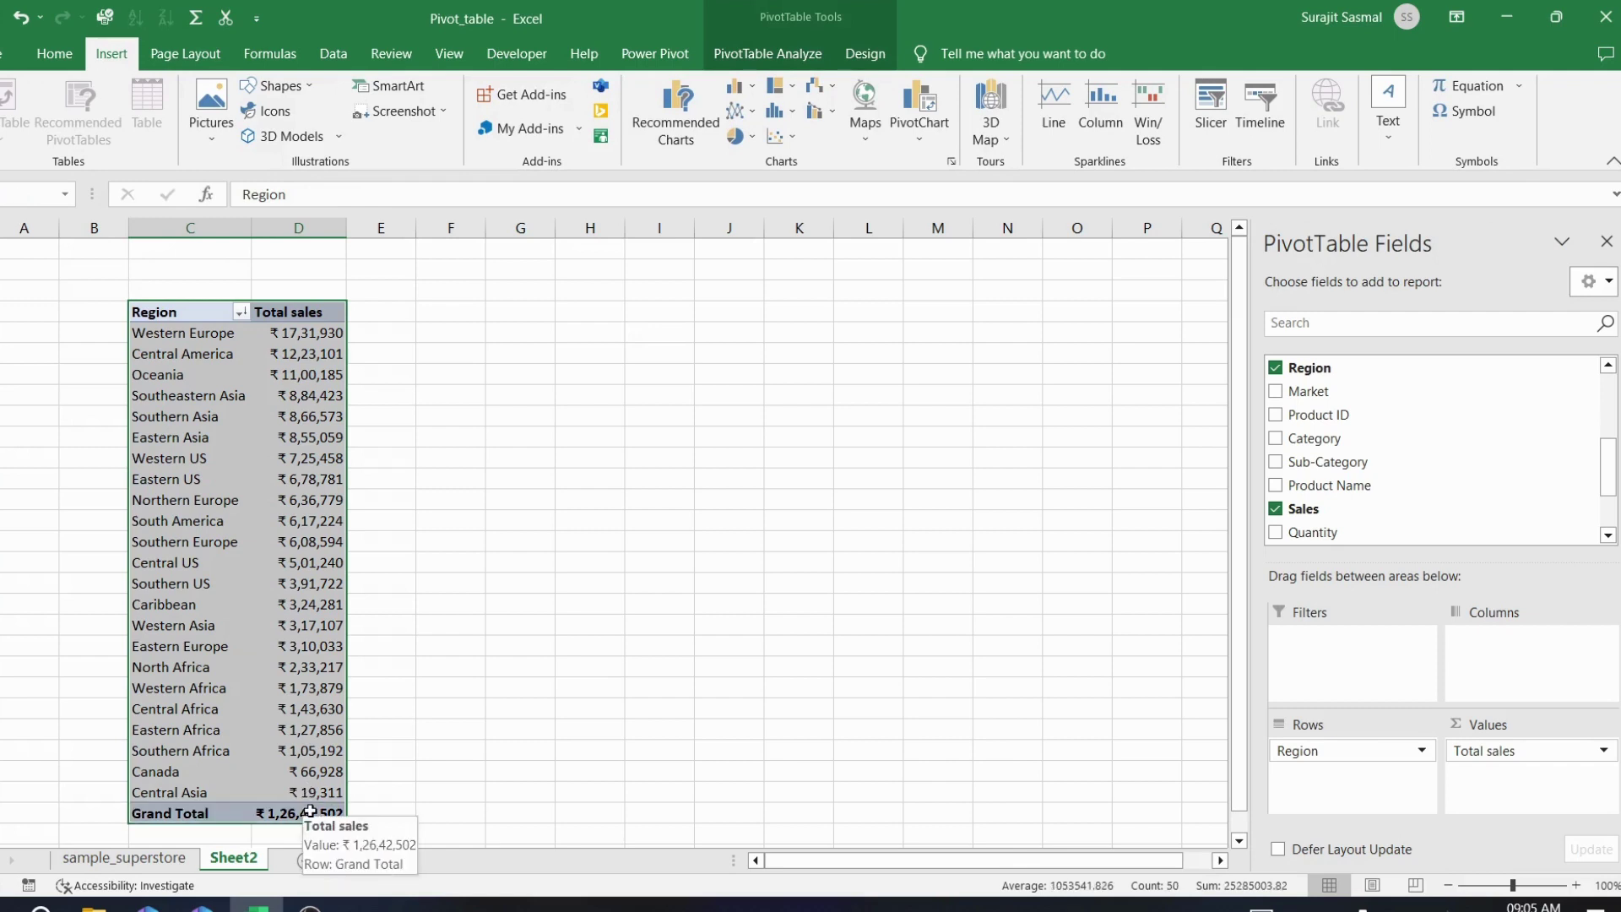
{"action": "key", "text": "ctrl+c"}
{"action": "left_click", "coordinate": [524, 312]}
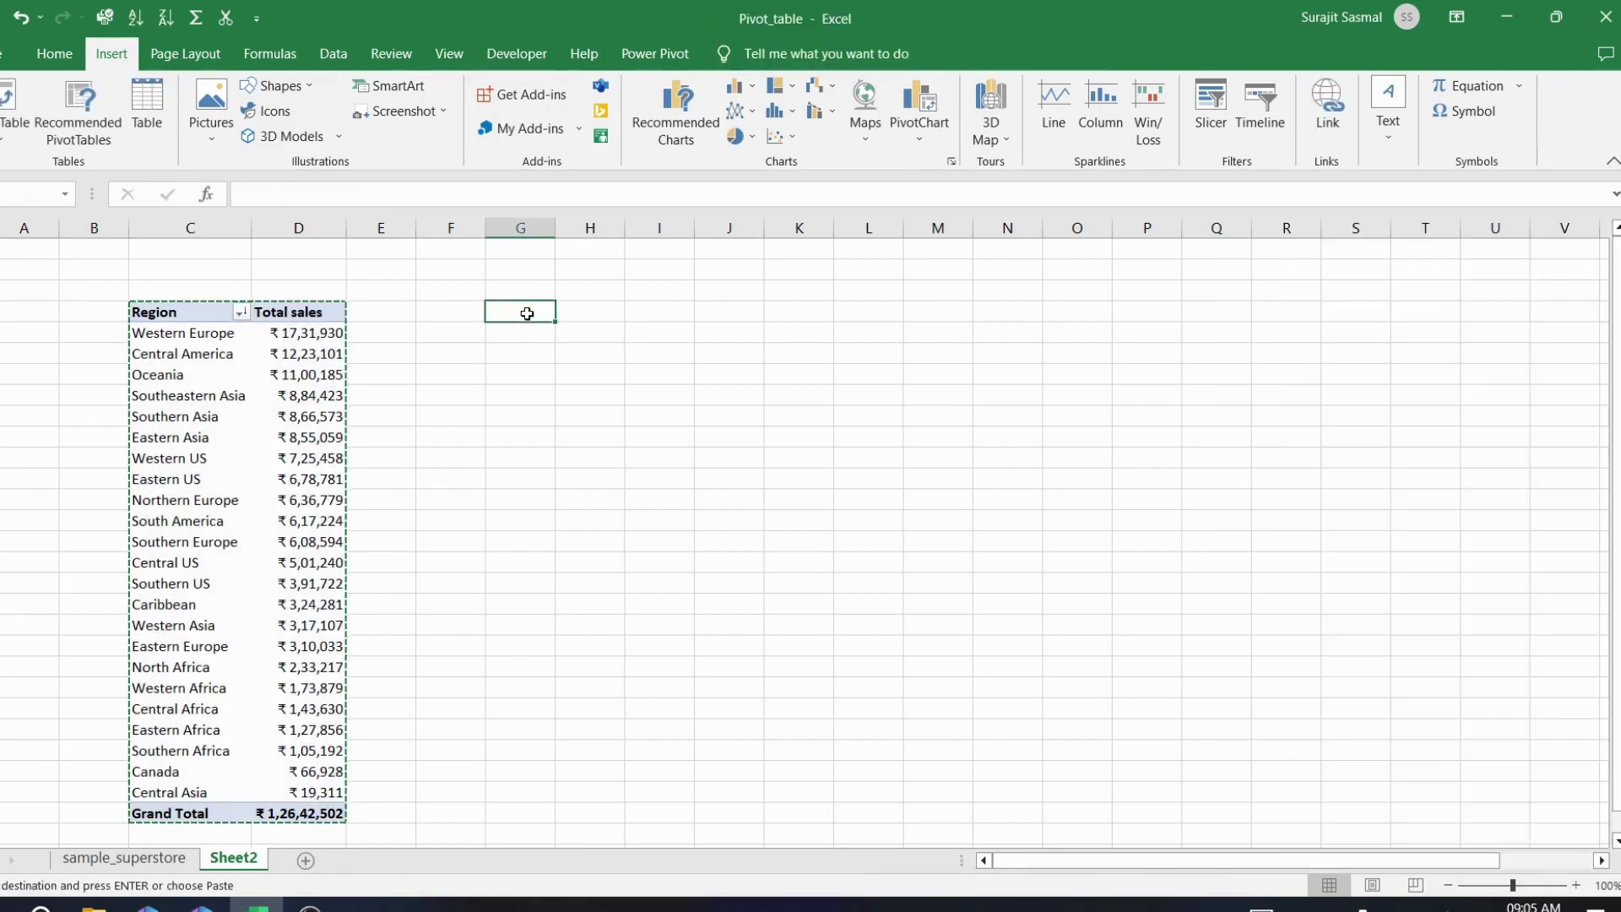
{"action": "key", "text": "ctrl+v"}
{"action": "key", "text": "Escape"}
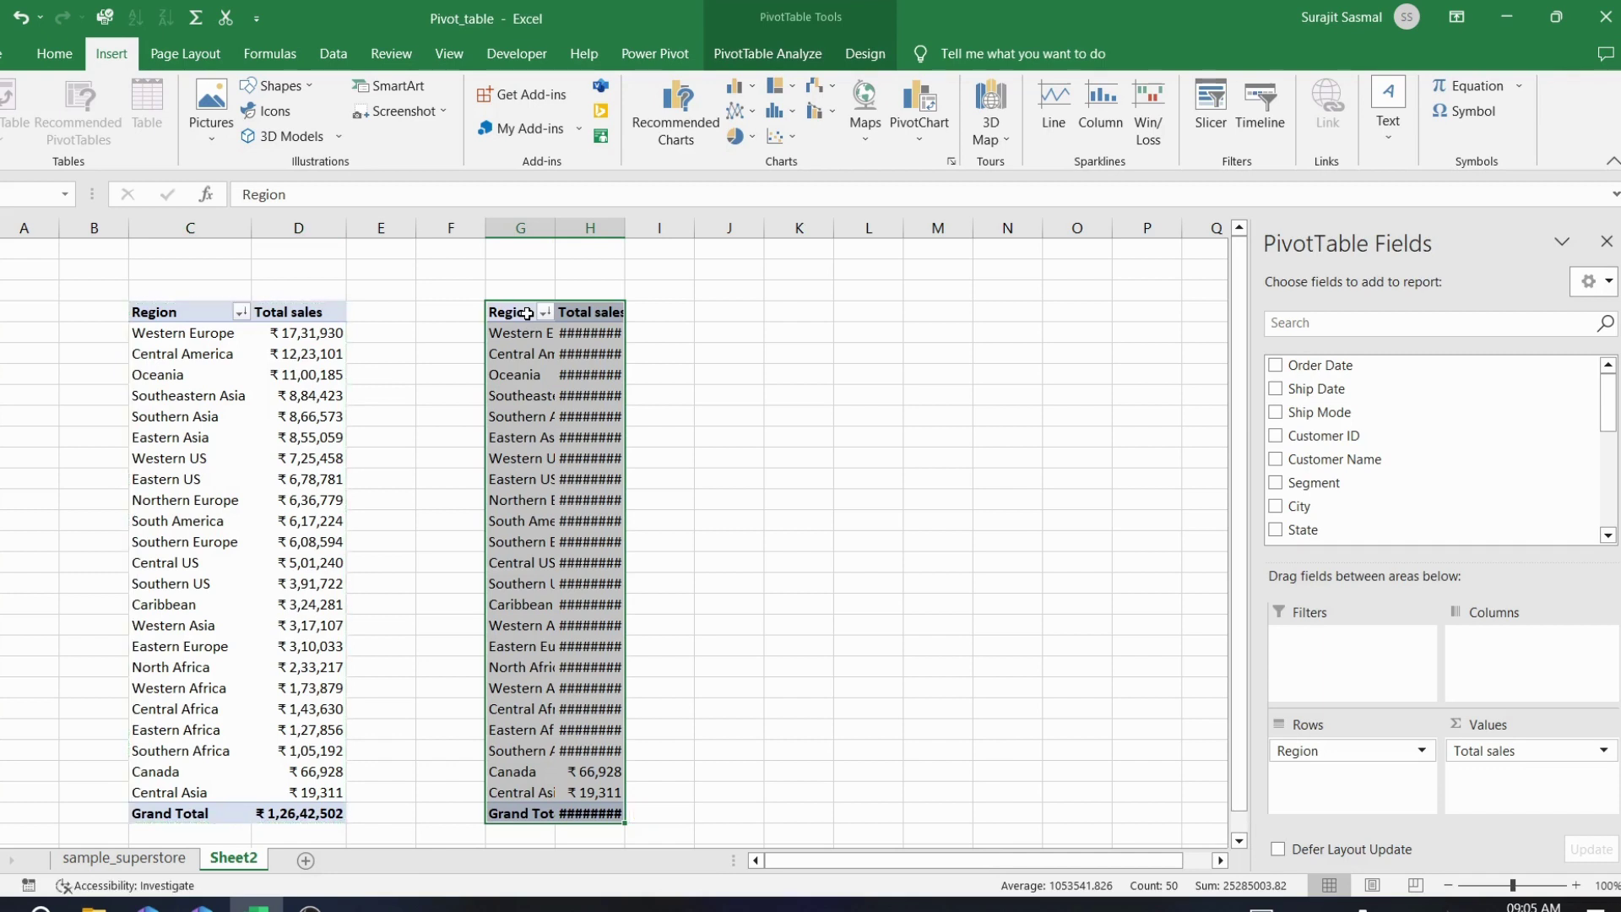
{"action": "left_click_drag", "start_coordinate": [625, 226], "coordinate": [671, 227]}
{"action": "left_click_drag", "start_coordinate": [555, 228], "coordinate": [594, 226]}
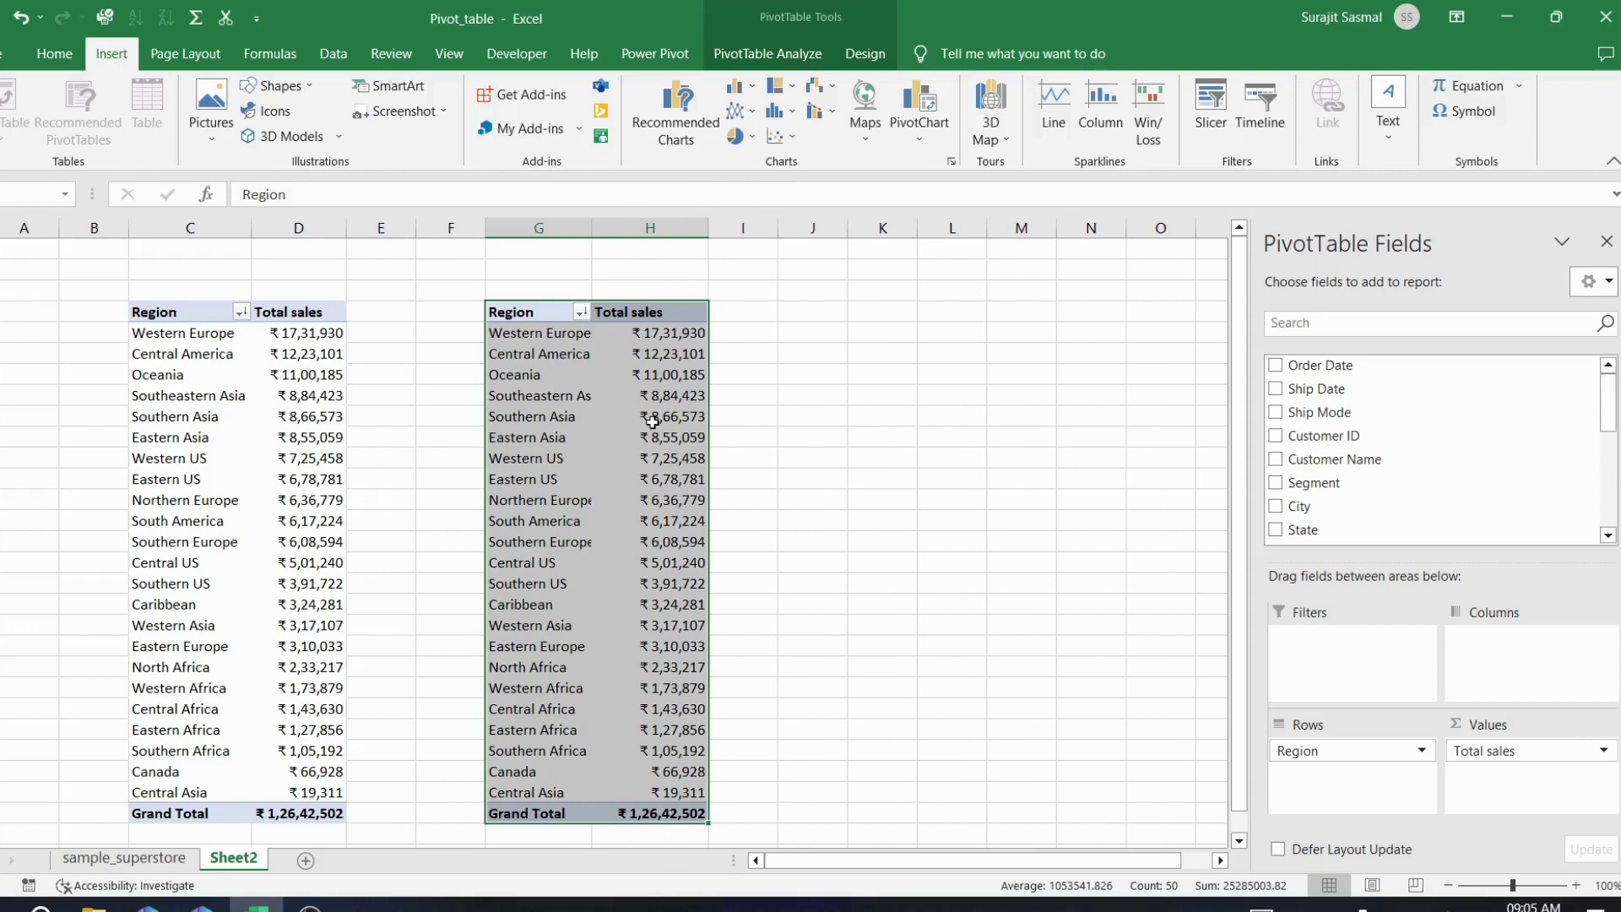
Replace Region with Segment in the rows of the copied PivotTable
{"action": "mouse_move", "coordinate": [622, 446]}
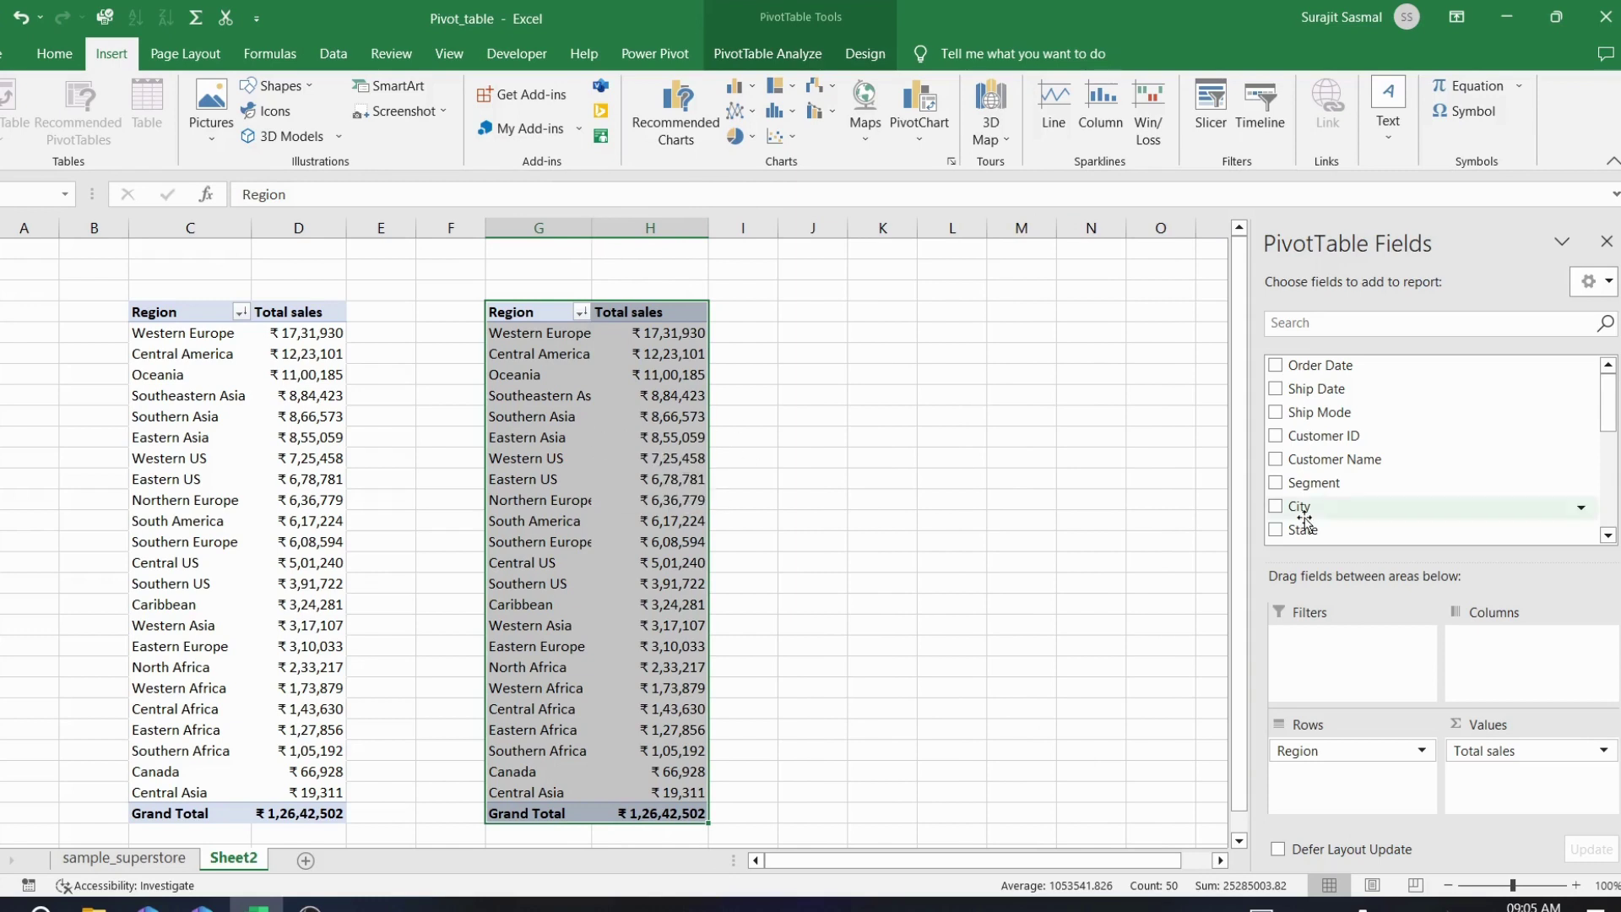
{"action": "left_click_drag", "start_coordinate": [1338, 754], "coordinate": [1149, 701]}
{"action": "left_click_drag", "start_coordinate": [1381, 487], "coordinate": [1360, 791]}
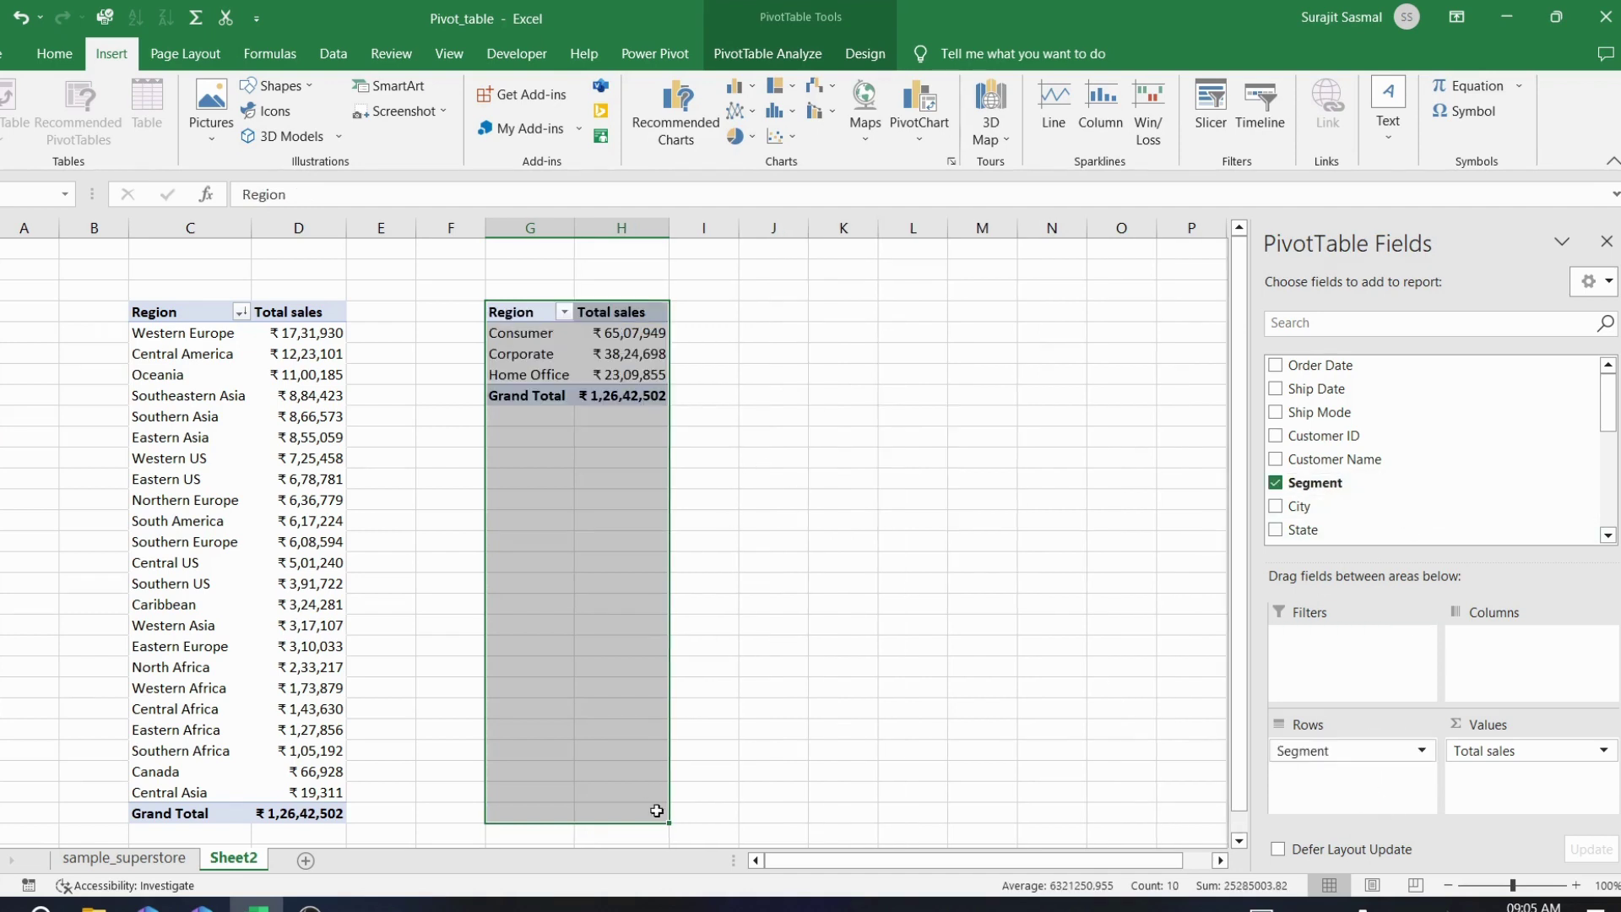
{"action": "left_click", "coordinate": [750, 642]}
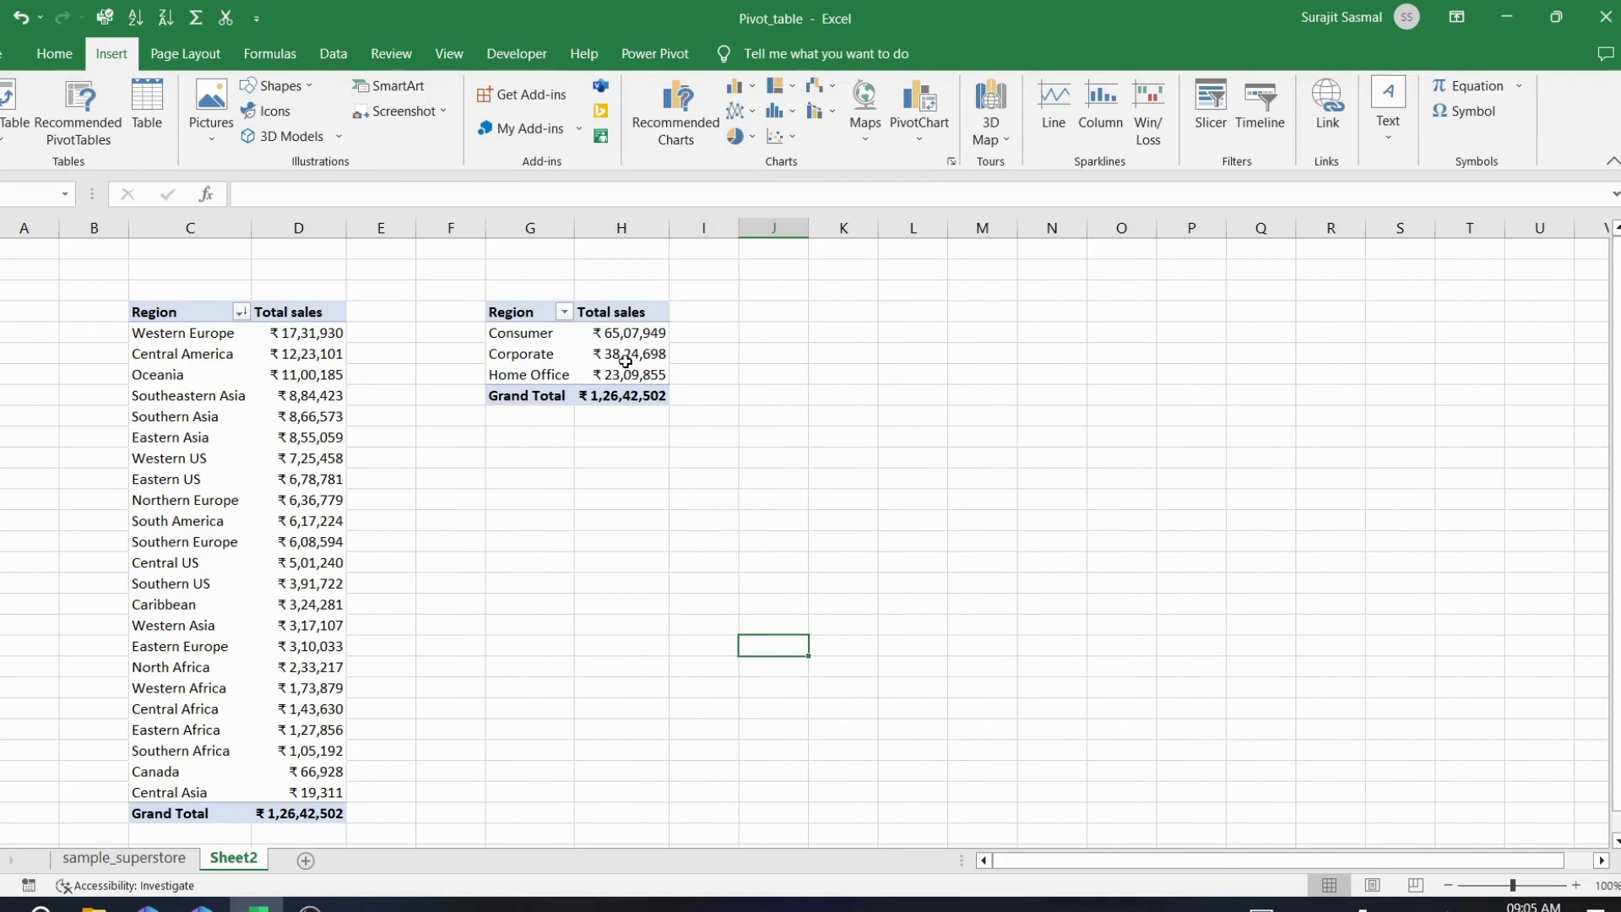
Add the Sales field a second time to the values of the segment PivotTable
{"action": "left_click", "coordinate": [596, 355]}
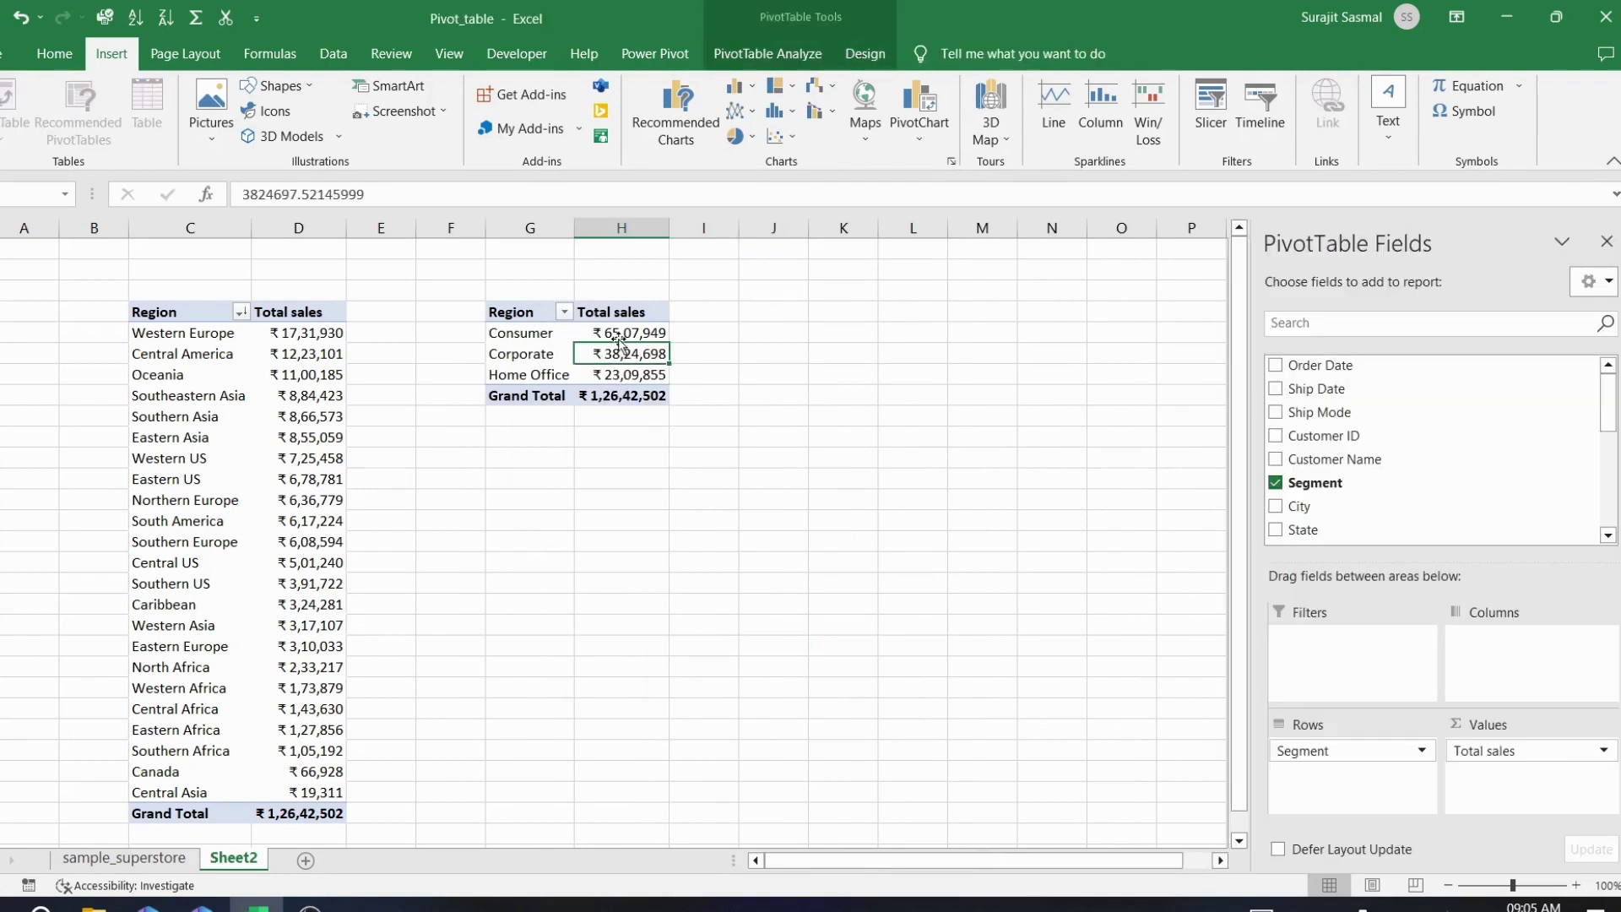
{"action": "mouse_move", "coordinate": [635, 336]}
{"action": "left_click_drag", "start_coordinate": [1603, 416], "coordinate": [1604, 491]}
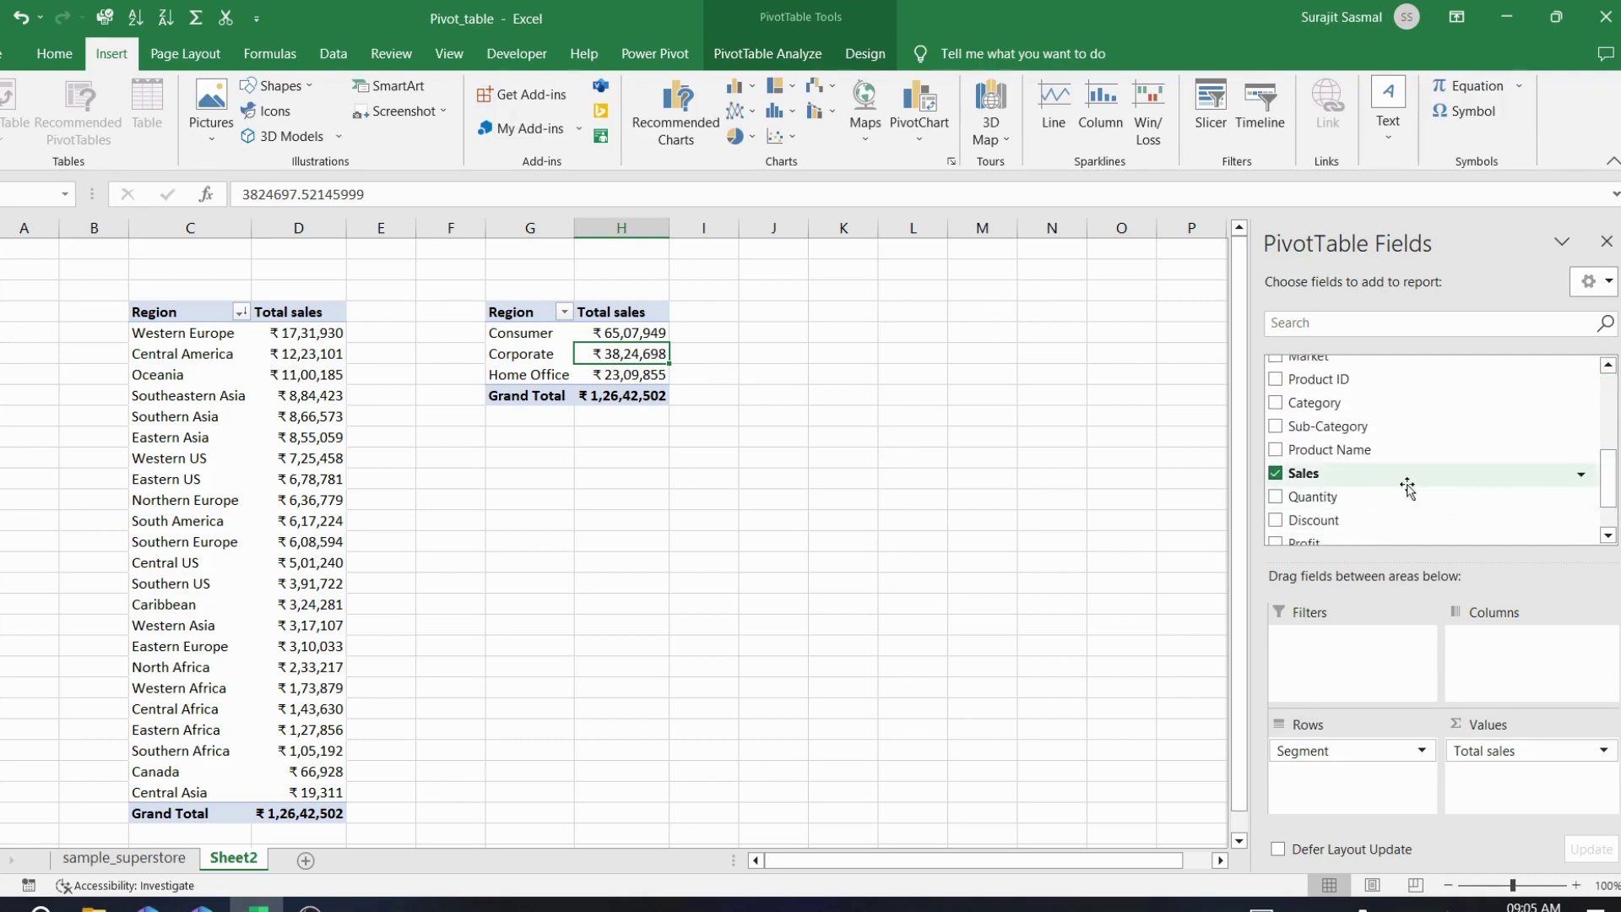
{"action": "mouse_move", "coordinate": [1401, 477]}
{"action": "left_mouse_down"}
{"action": "mouse_move", "coordinate": [1515, 764]}
{"action": "mouse_move", "coordinate": [1512, 787]}
{"action": "mouse_move", "coordinate": [1486, 772]}
{"action": "left_mouse_up"}
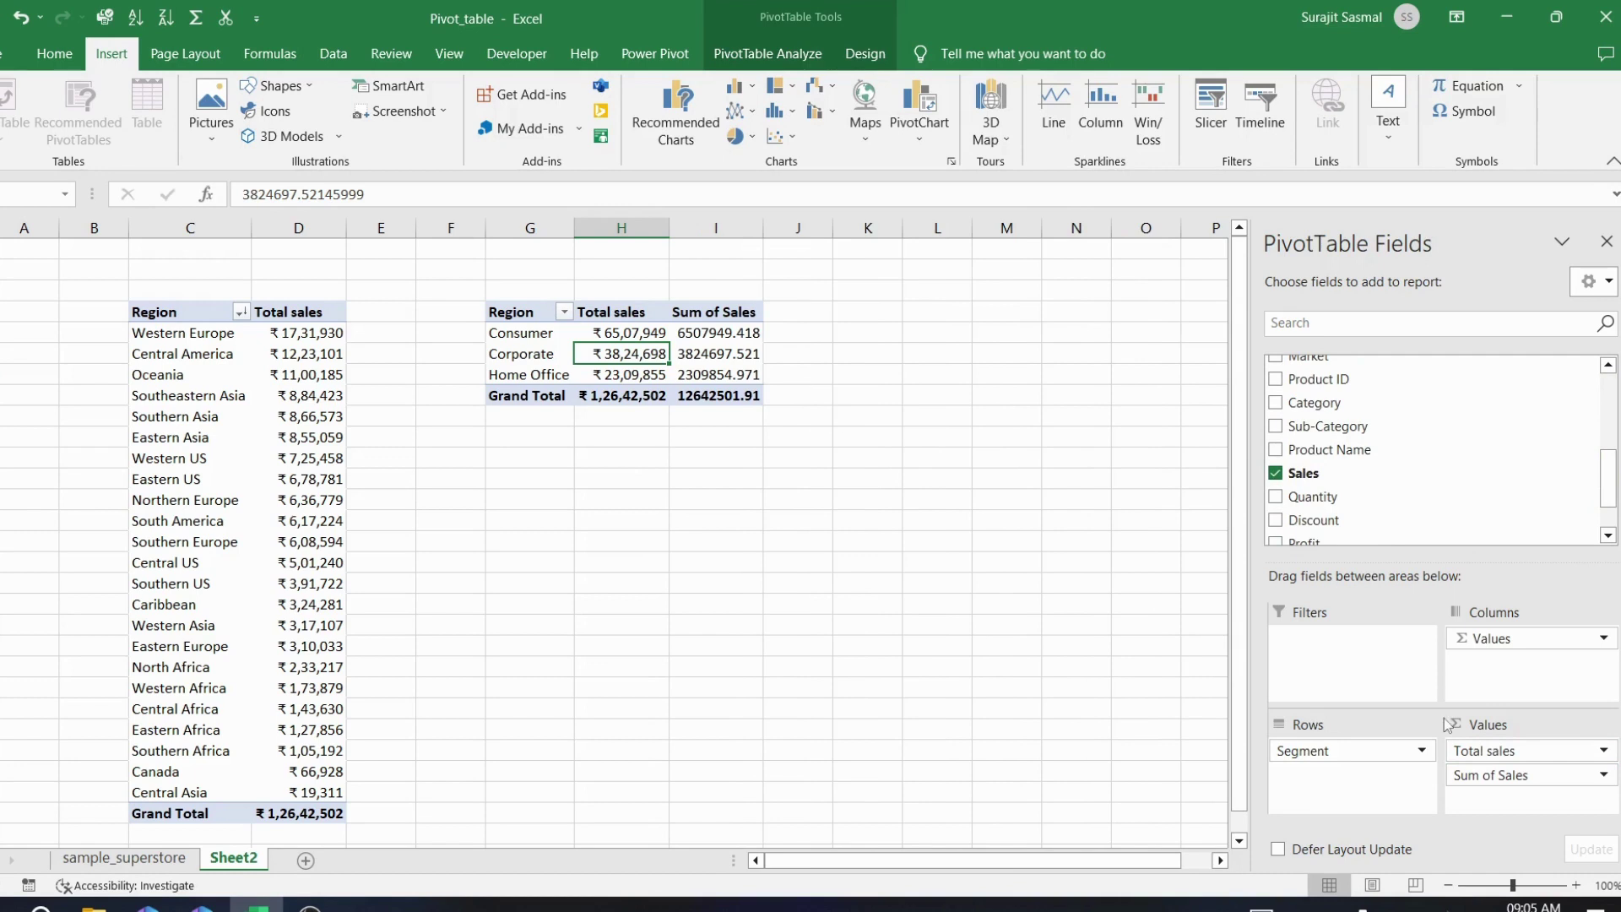
Show the segment PivotTable's Sum of Sales values as % of Grand Total
{"action": "left_click", "coordinate": [1603, 775]}
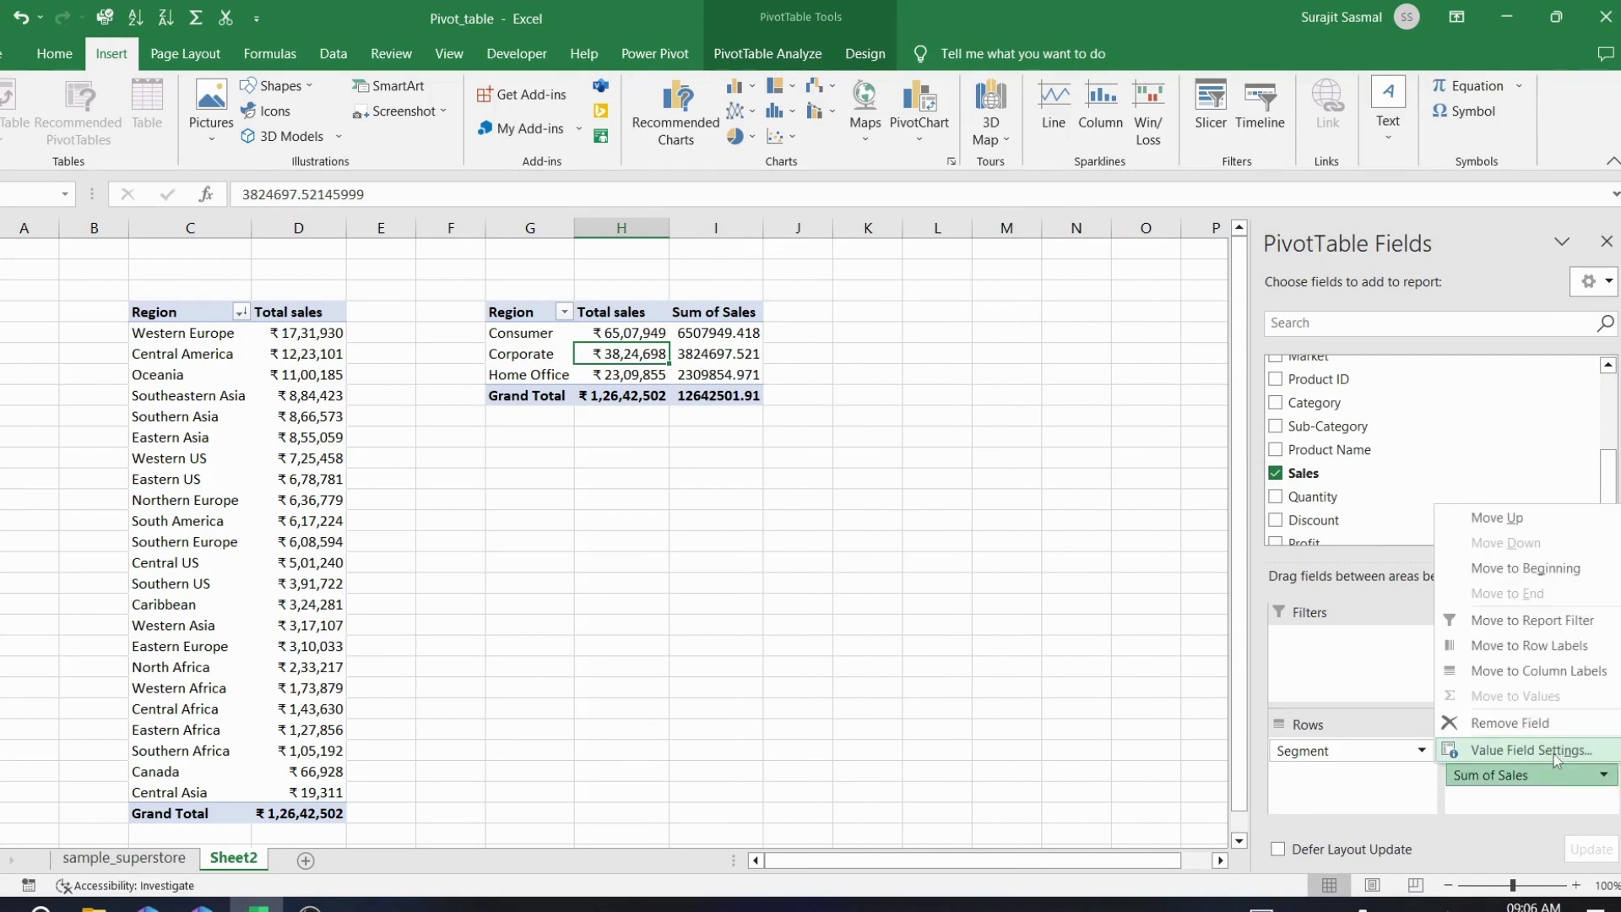
{"action": "left_click", "coordinate": [1529, 749]}
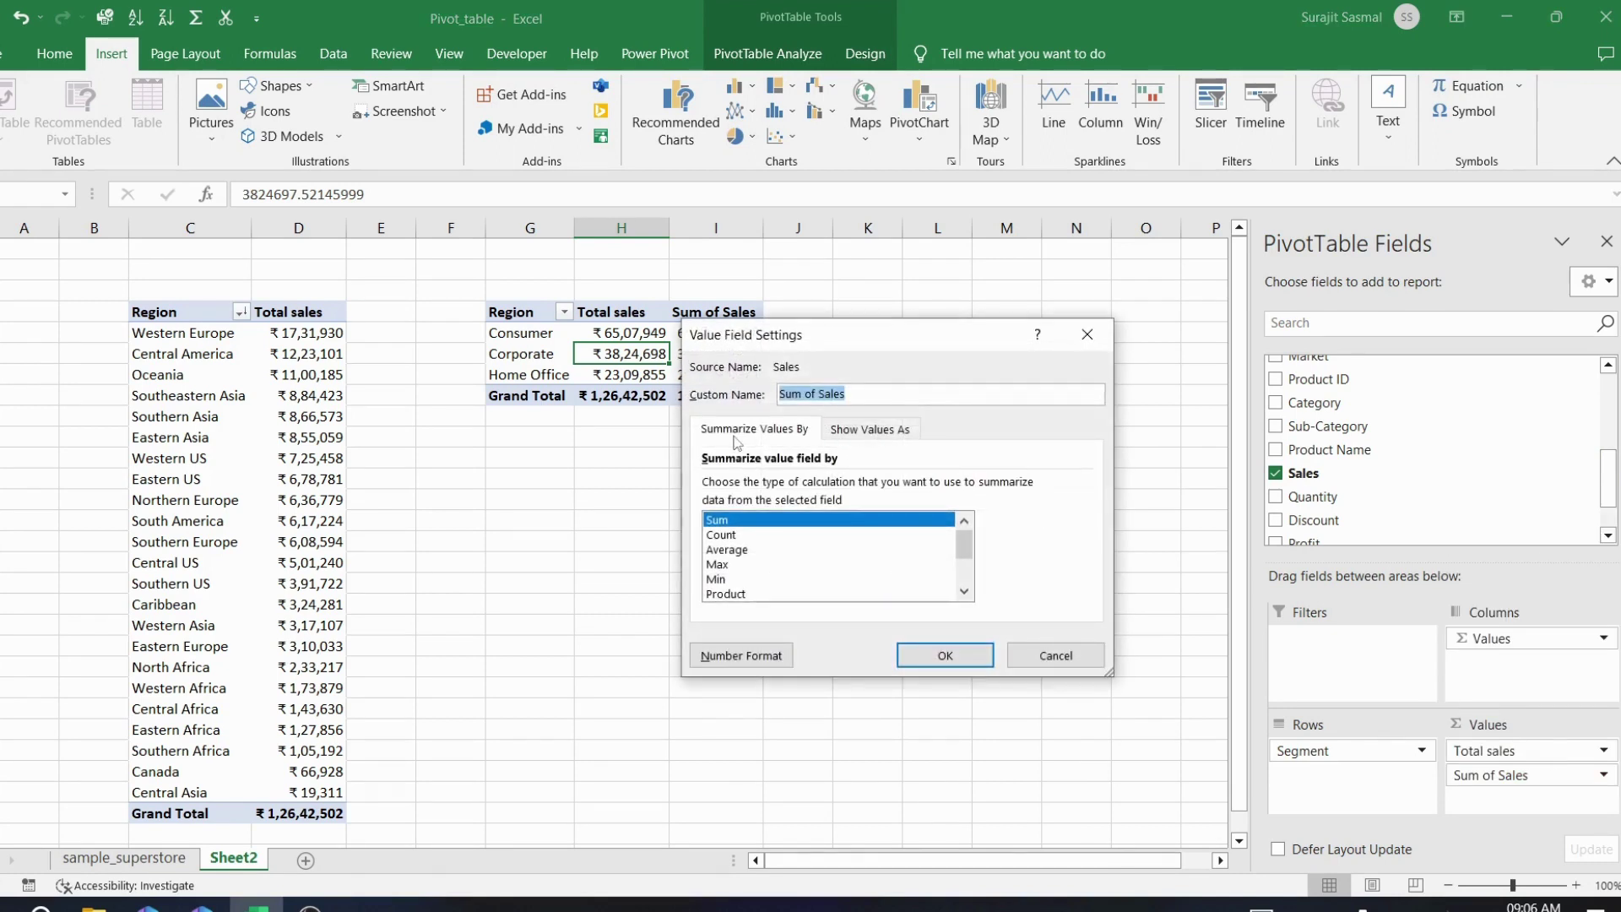
{"action": "left_click", "coordinate": [872, 434]}
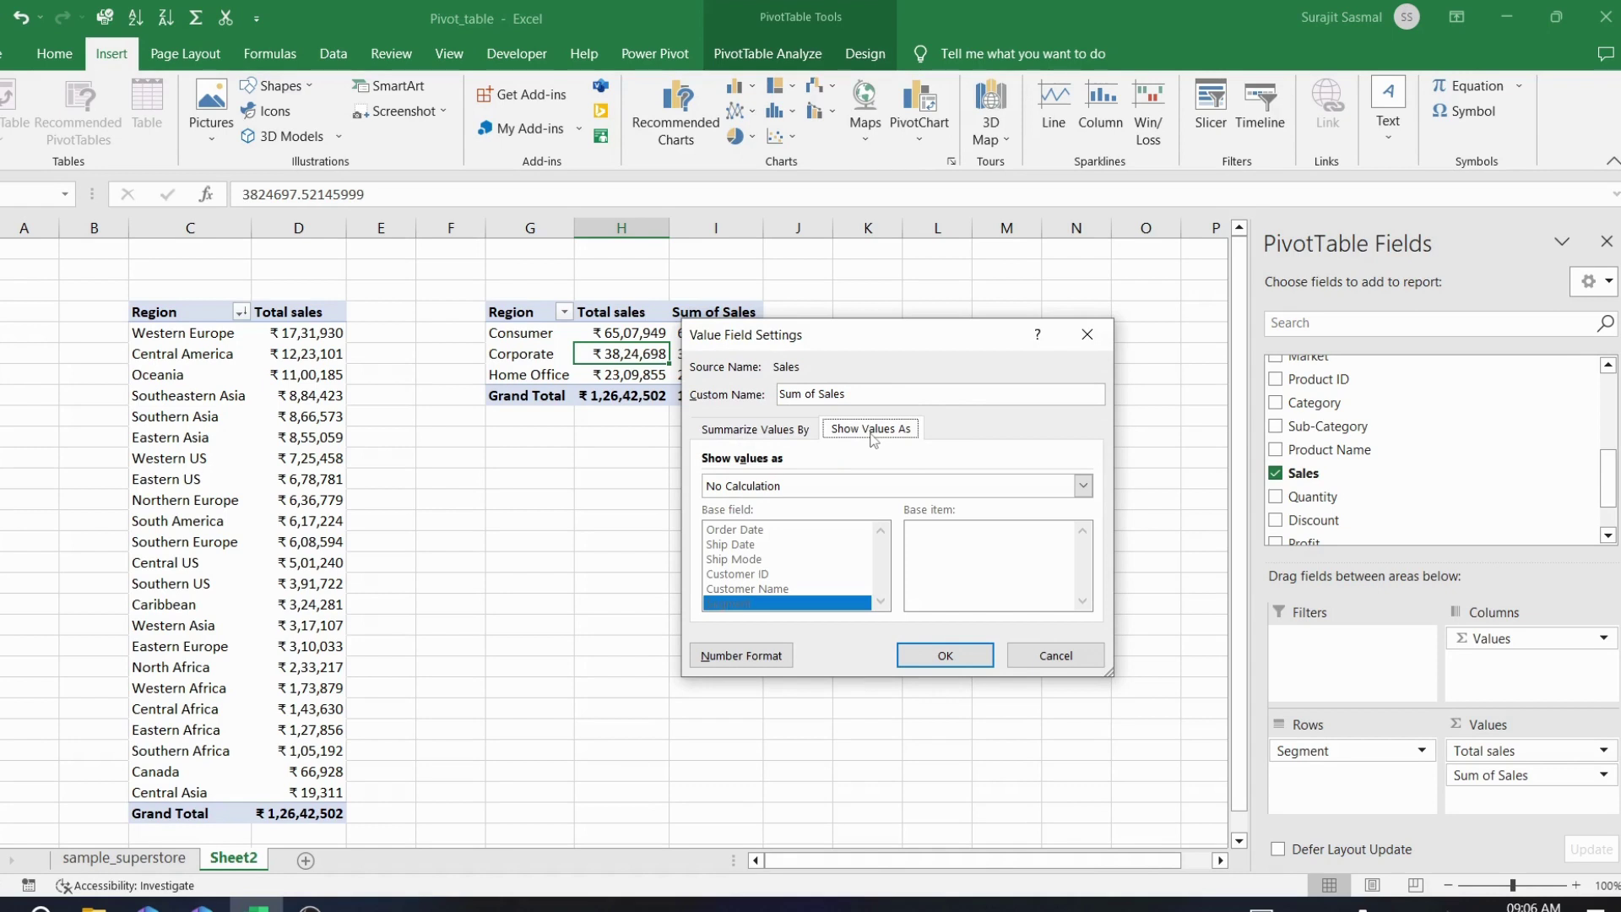
{"action": "left_click", "coordinate": [1083, 487]}
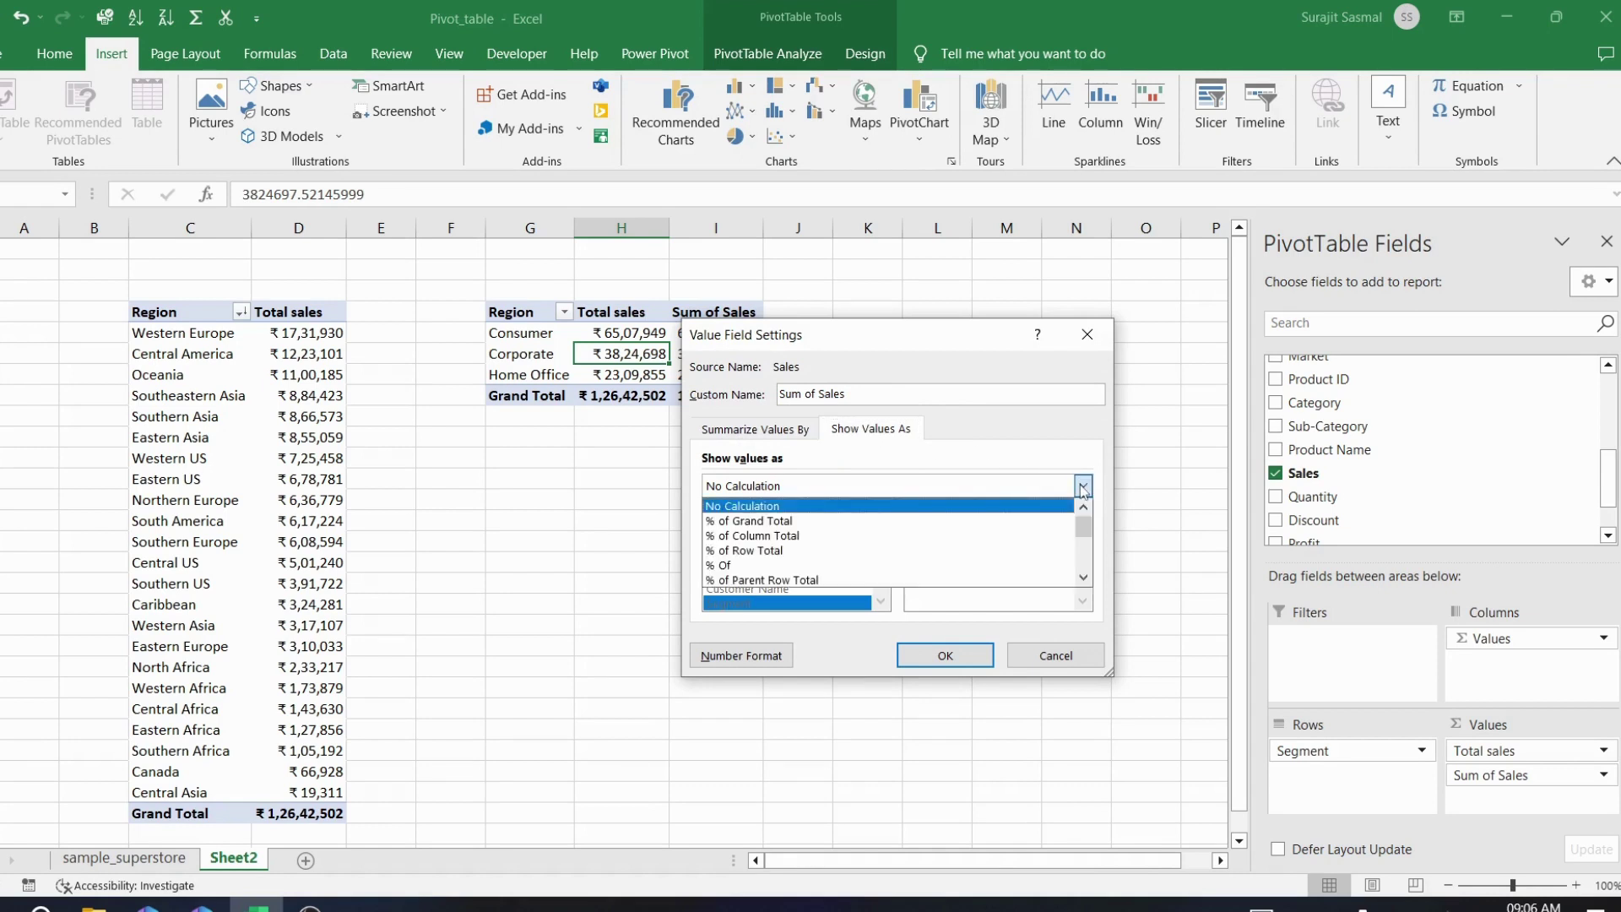
{"action": "left_click", "coordinate": [872, 529]}
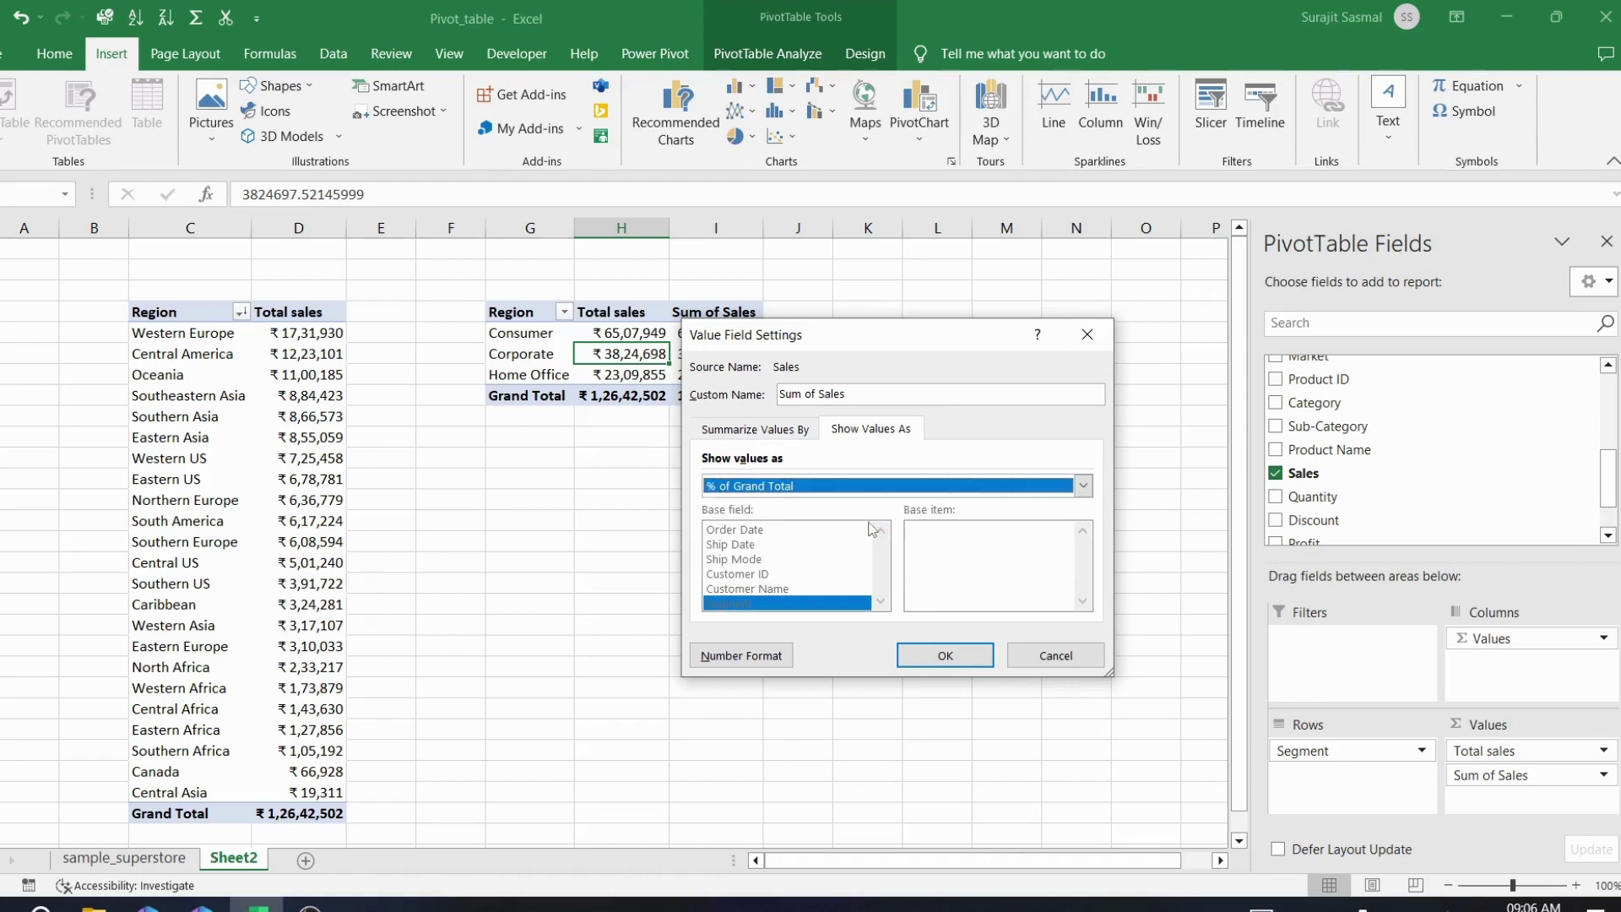
{"action": "left_click", "coordinate": [943, 656]}
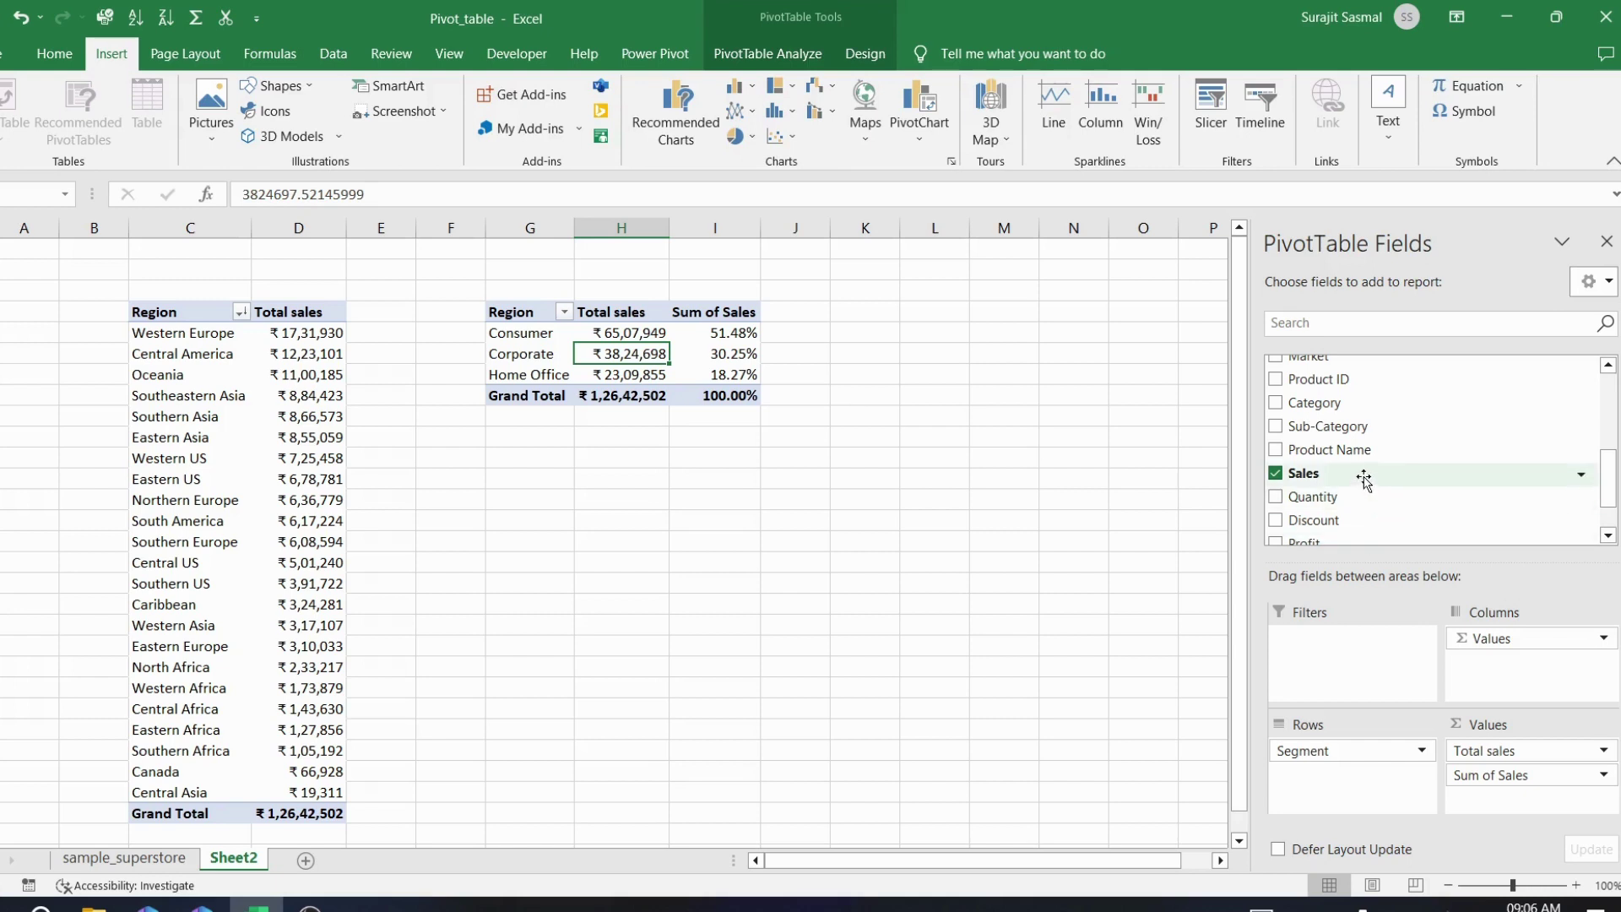
Add Sales a third time to the segment PivotTable's values and summarize it by Average
{"action": "left_click_drag", "start_coordinate": [1364, 478], "coordinate": [1505, 812]}
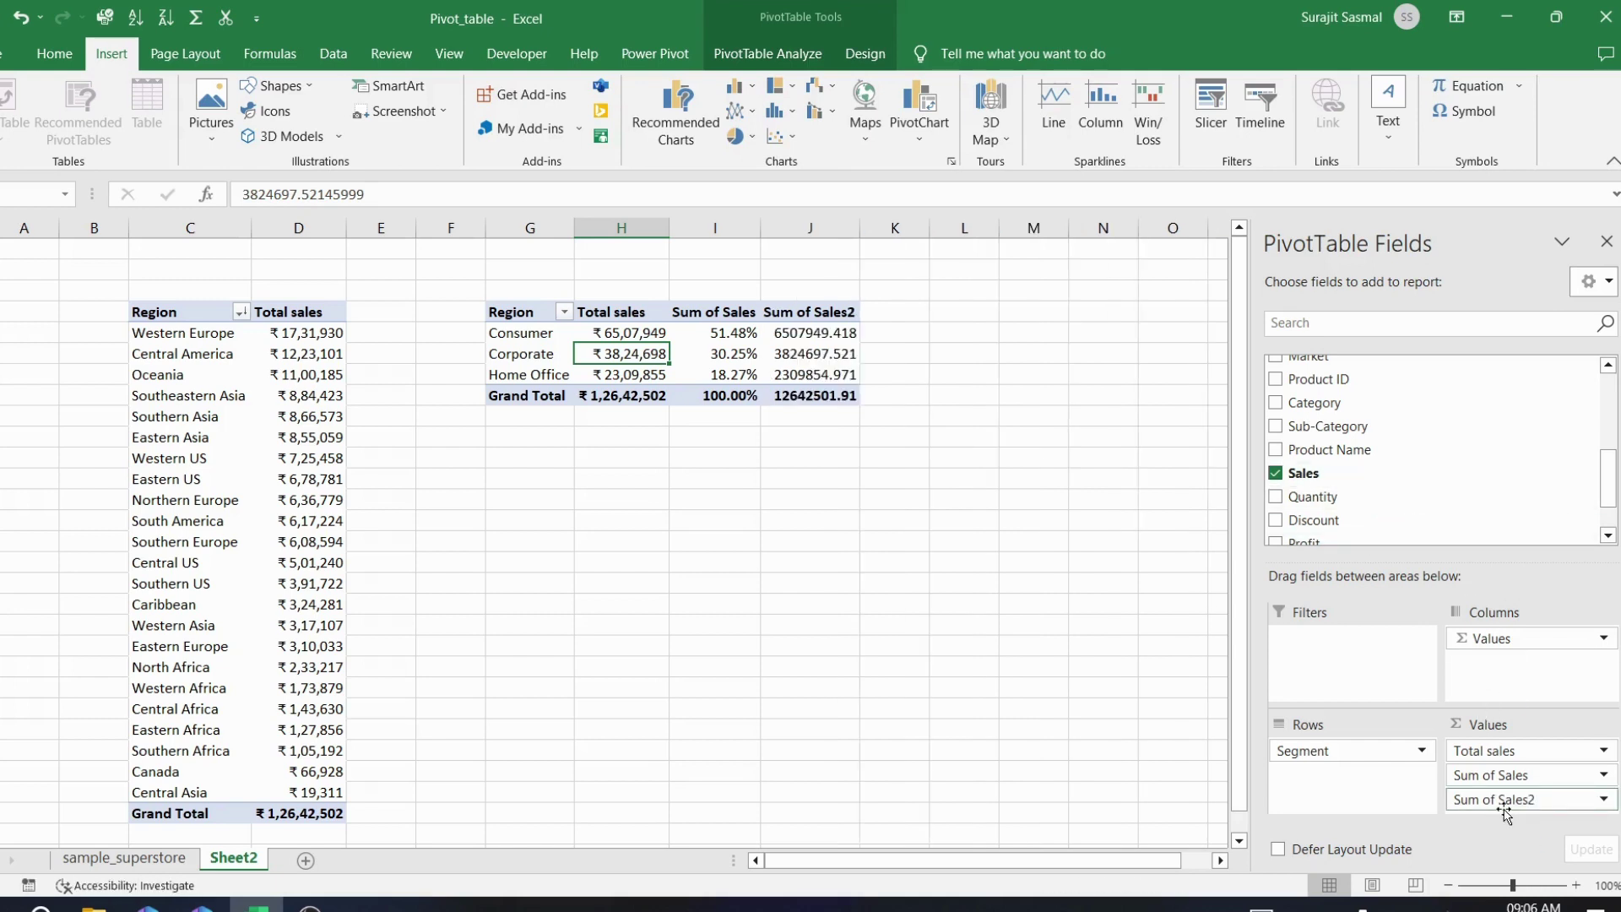
{"action": "left_click", "coordinate": [1603, 799]}
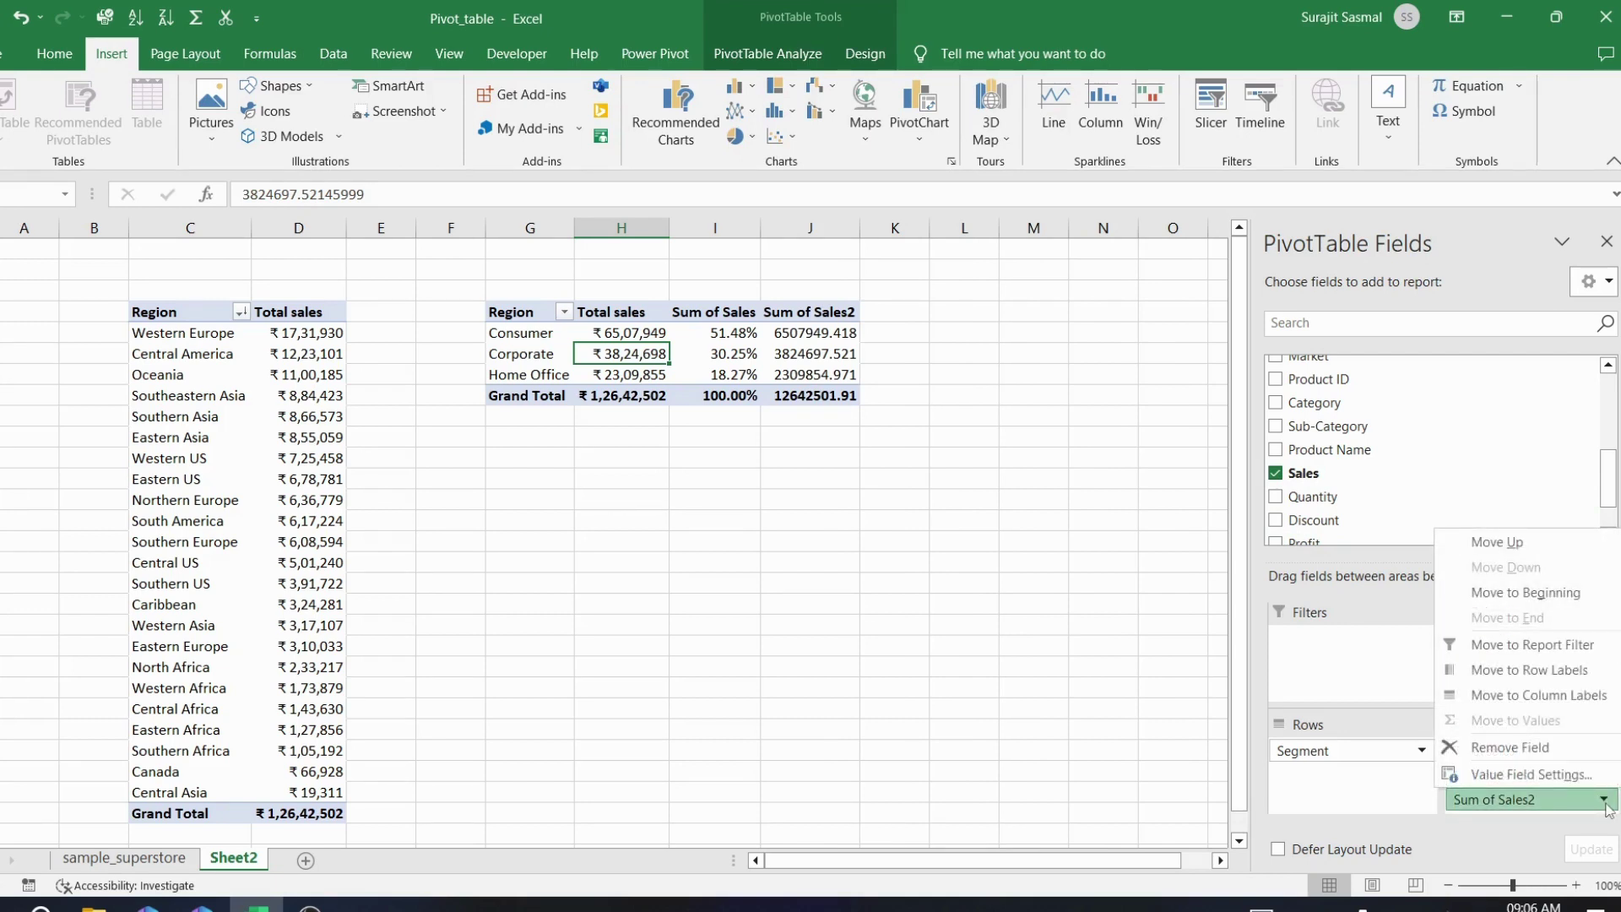
{"action": "left_click", "coordinate": [1553, 777]}
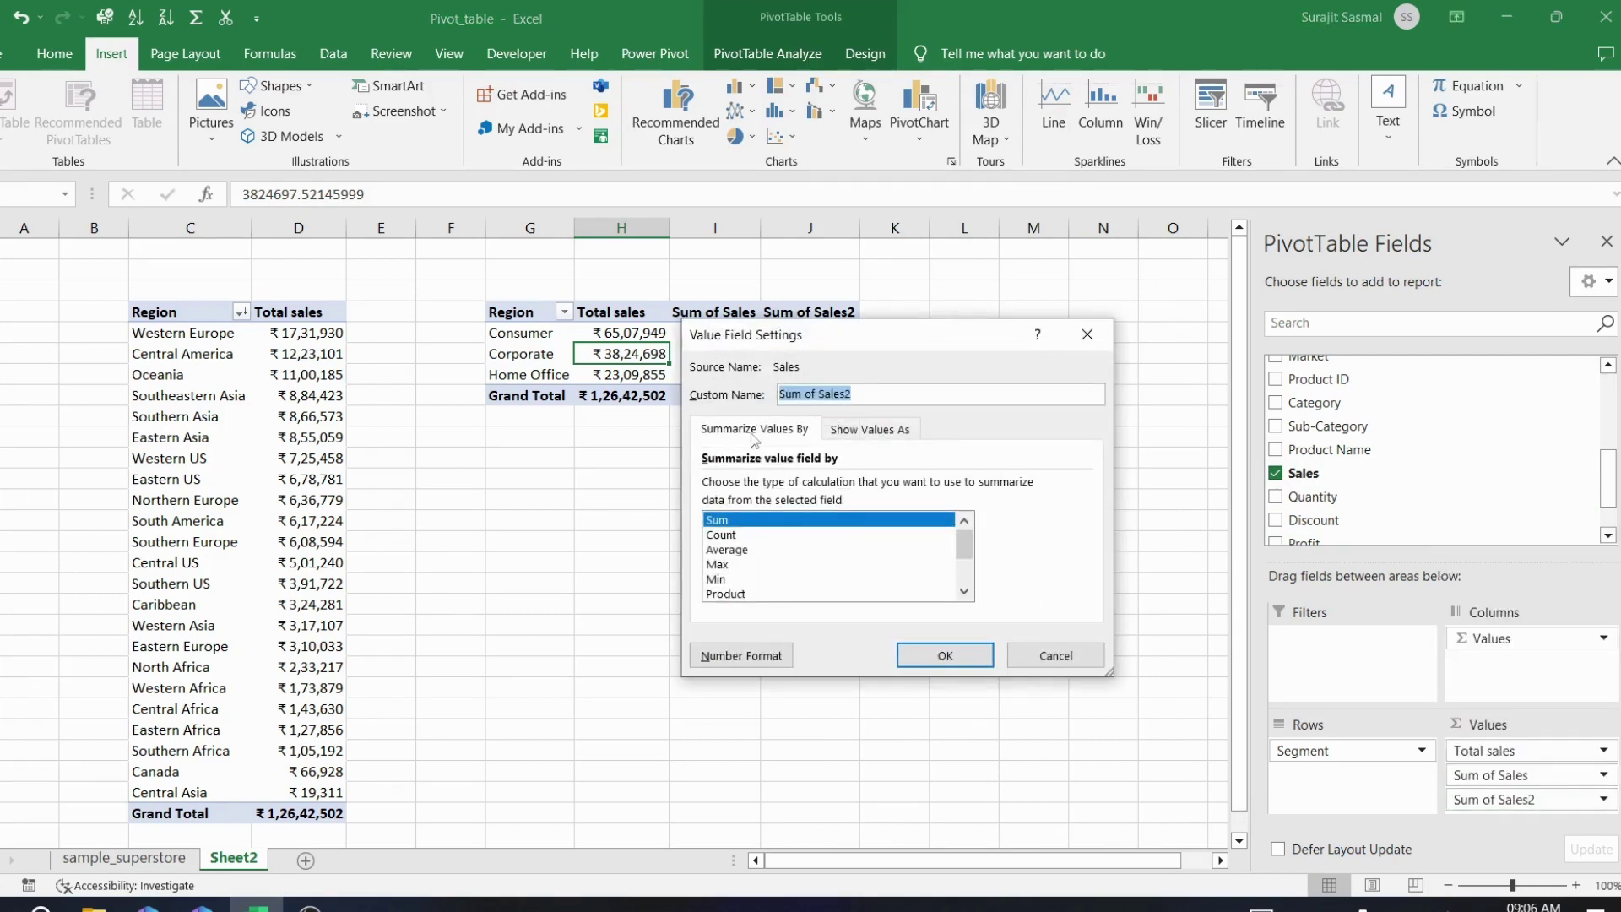
{"action": "left_click", "coordinate": [756, 549]}
{"action": "left_click", "coordinate": [918, 657]}
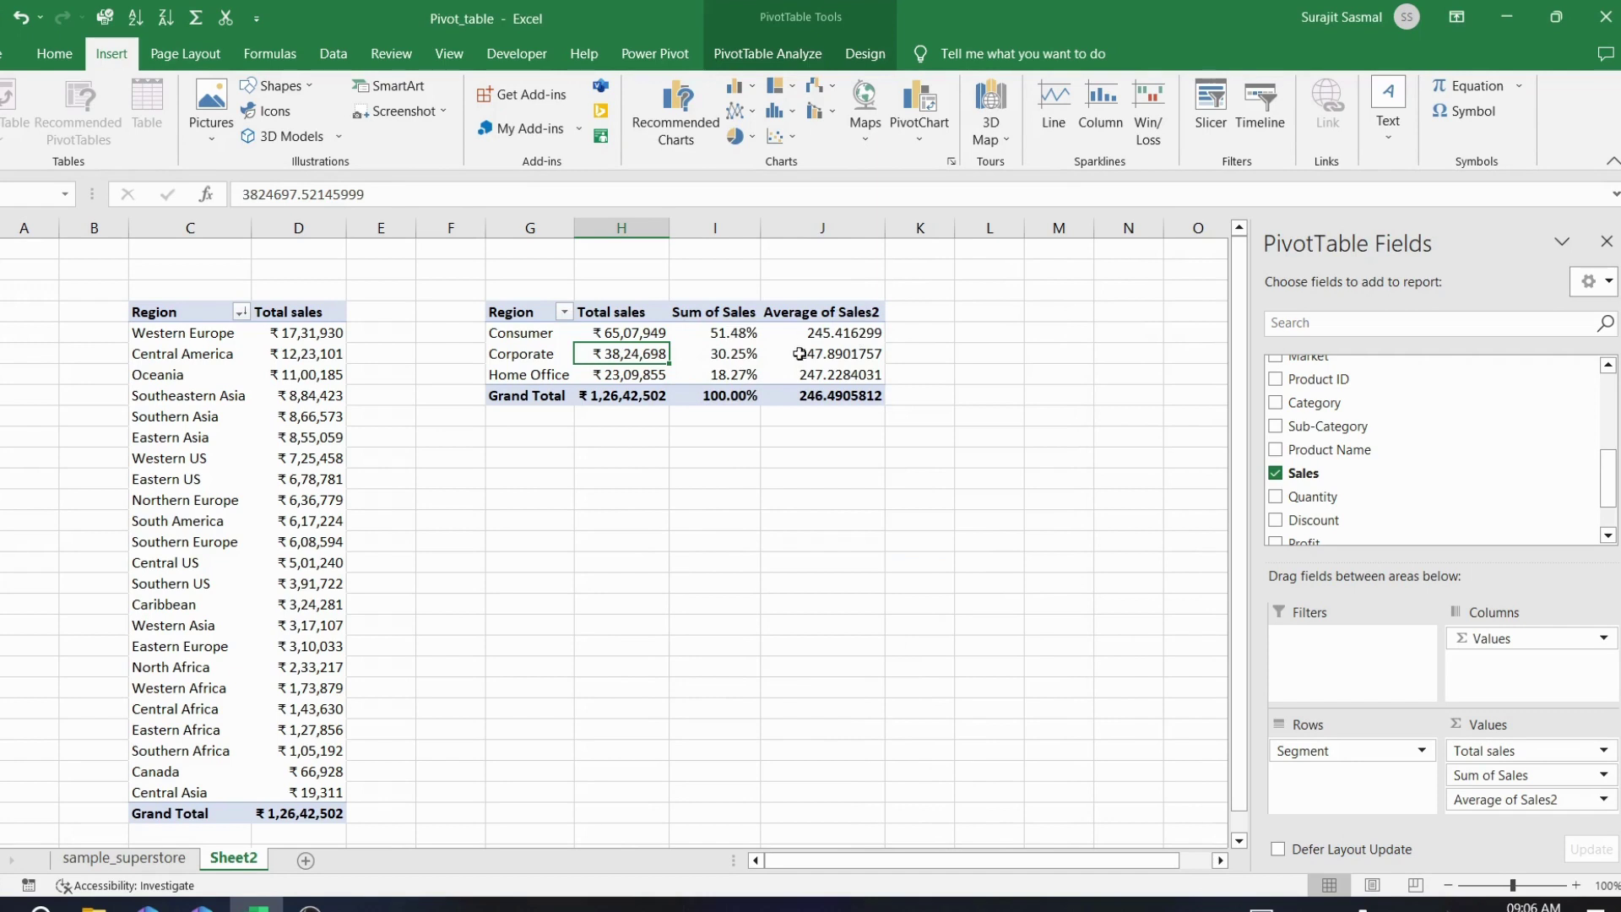
Copy the region PivotTable to column L in the same header row, and fit the widths of columns L and M
{"action": "mouse_move", "coordinate": [829, 363]}
{"action": "left_click_drag", "start_coordinate": [169, 312], "coordinate": [322, 811]}
{"action": "key", "text": "ctrl+c"}
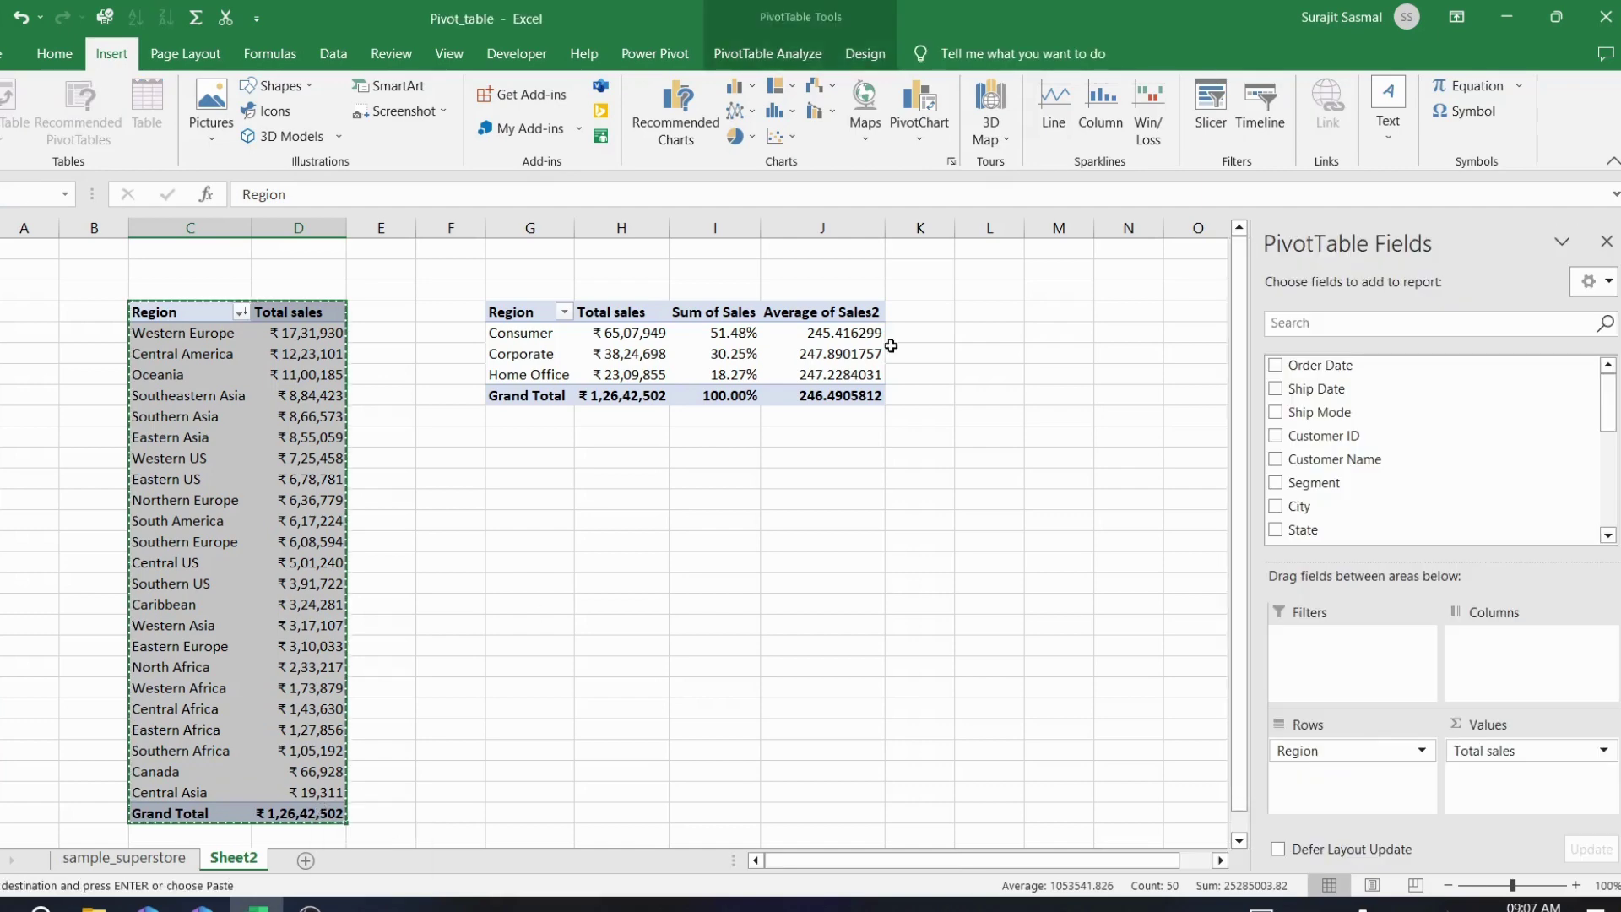
{"action": "left_click", "coordinate": [975, 312]}
{"action": "key", "text": "ctrl+v"}
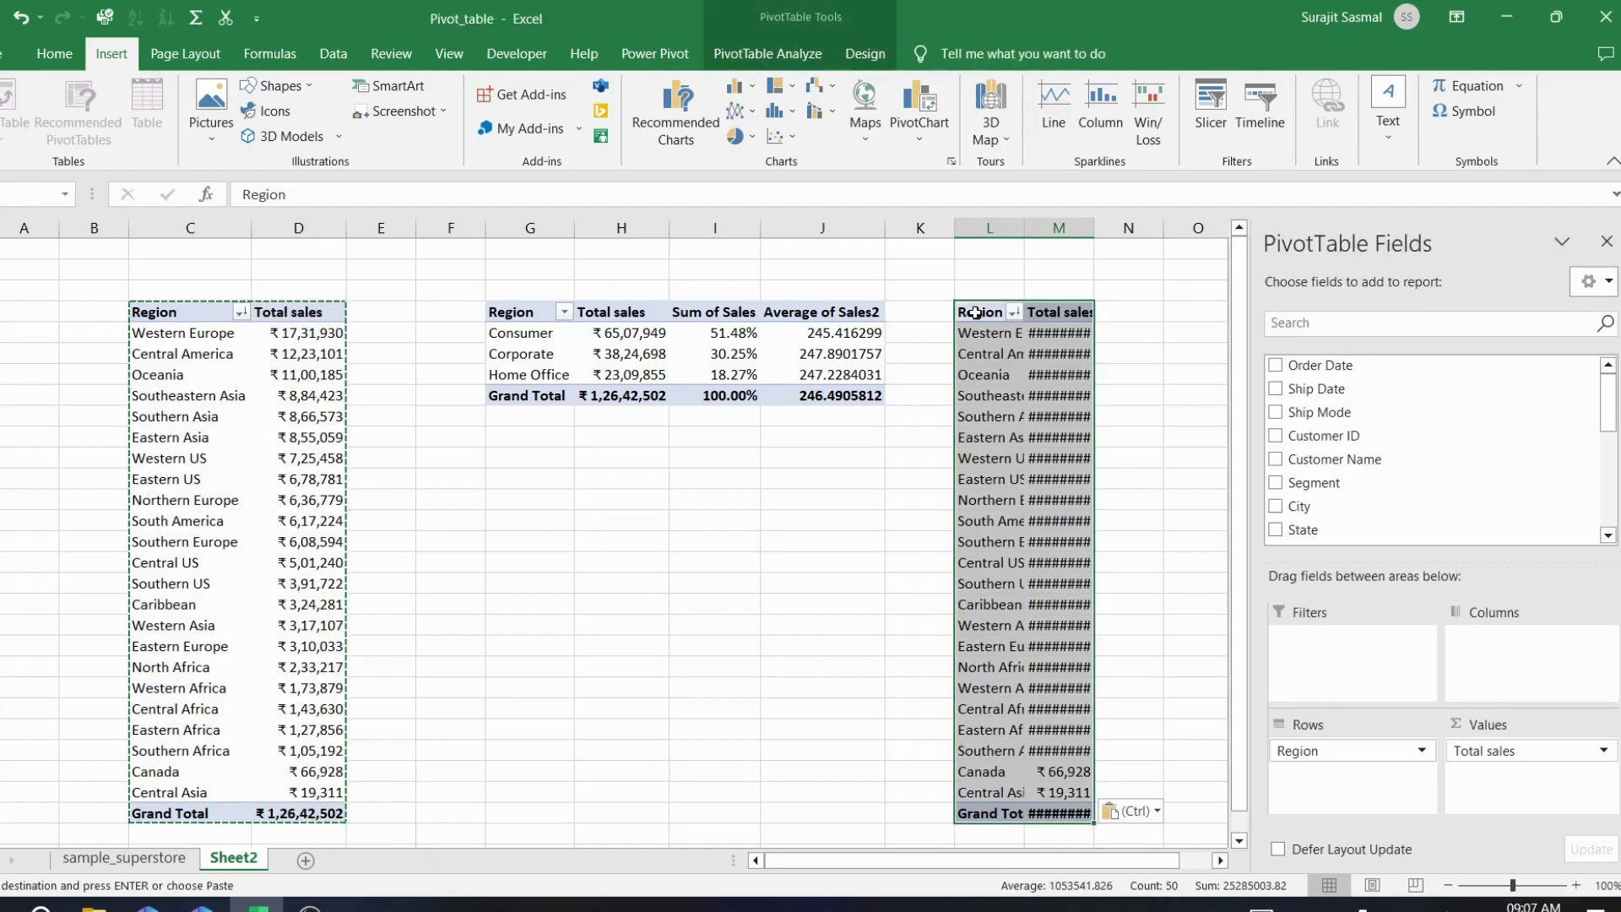
{"action": "double_click", "coordinate": [1094, 228]}
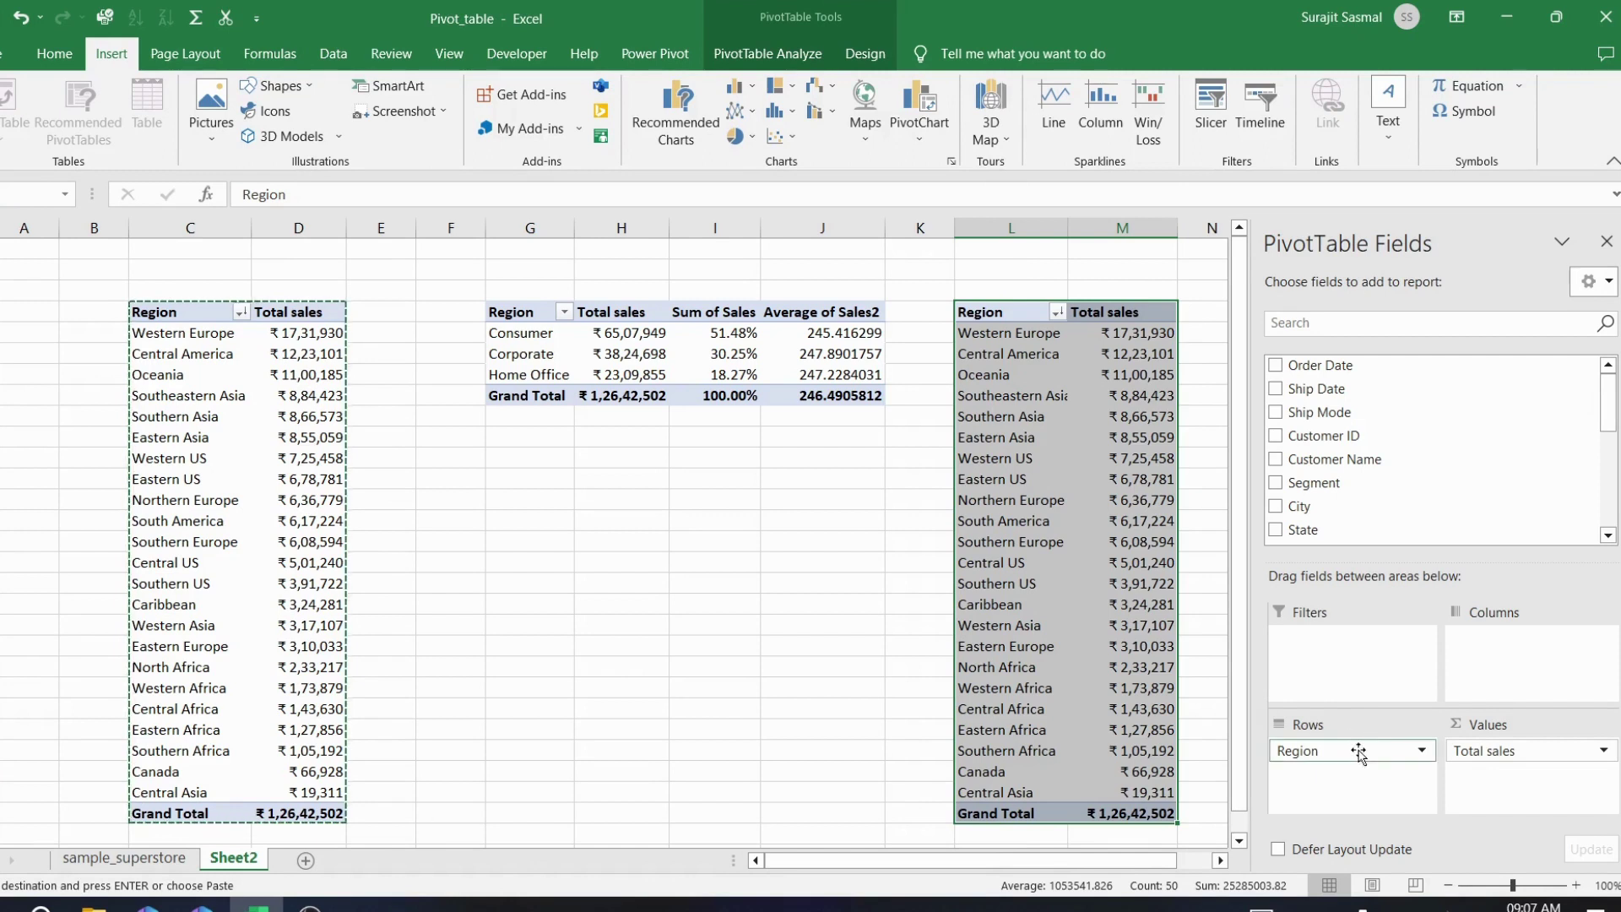
Replace Region with Category in the rows of the PivotTable copied to column L
{"action": "left_click_drag", "start_coordinate": [1608, 393], "coordinate": [1610, 470]}
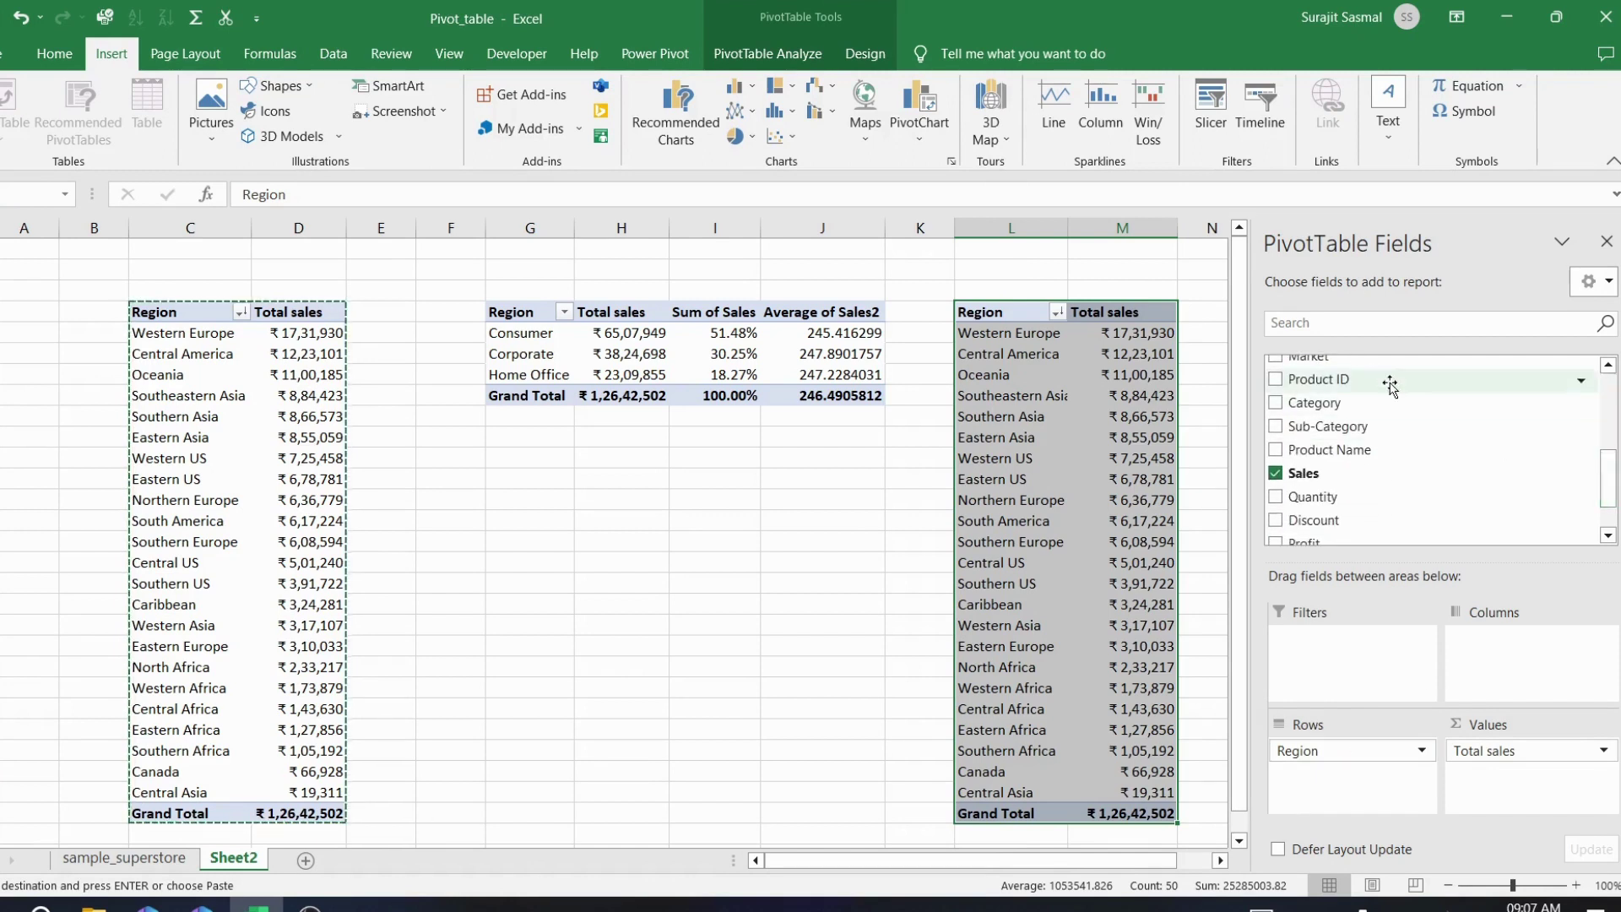
{"action": "left_click_drag", "start_coordinate": [1333, 751], "coordinate": [952, 772]}
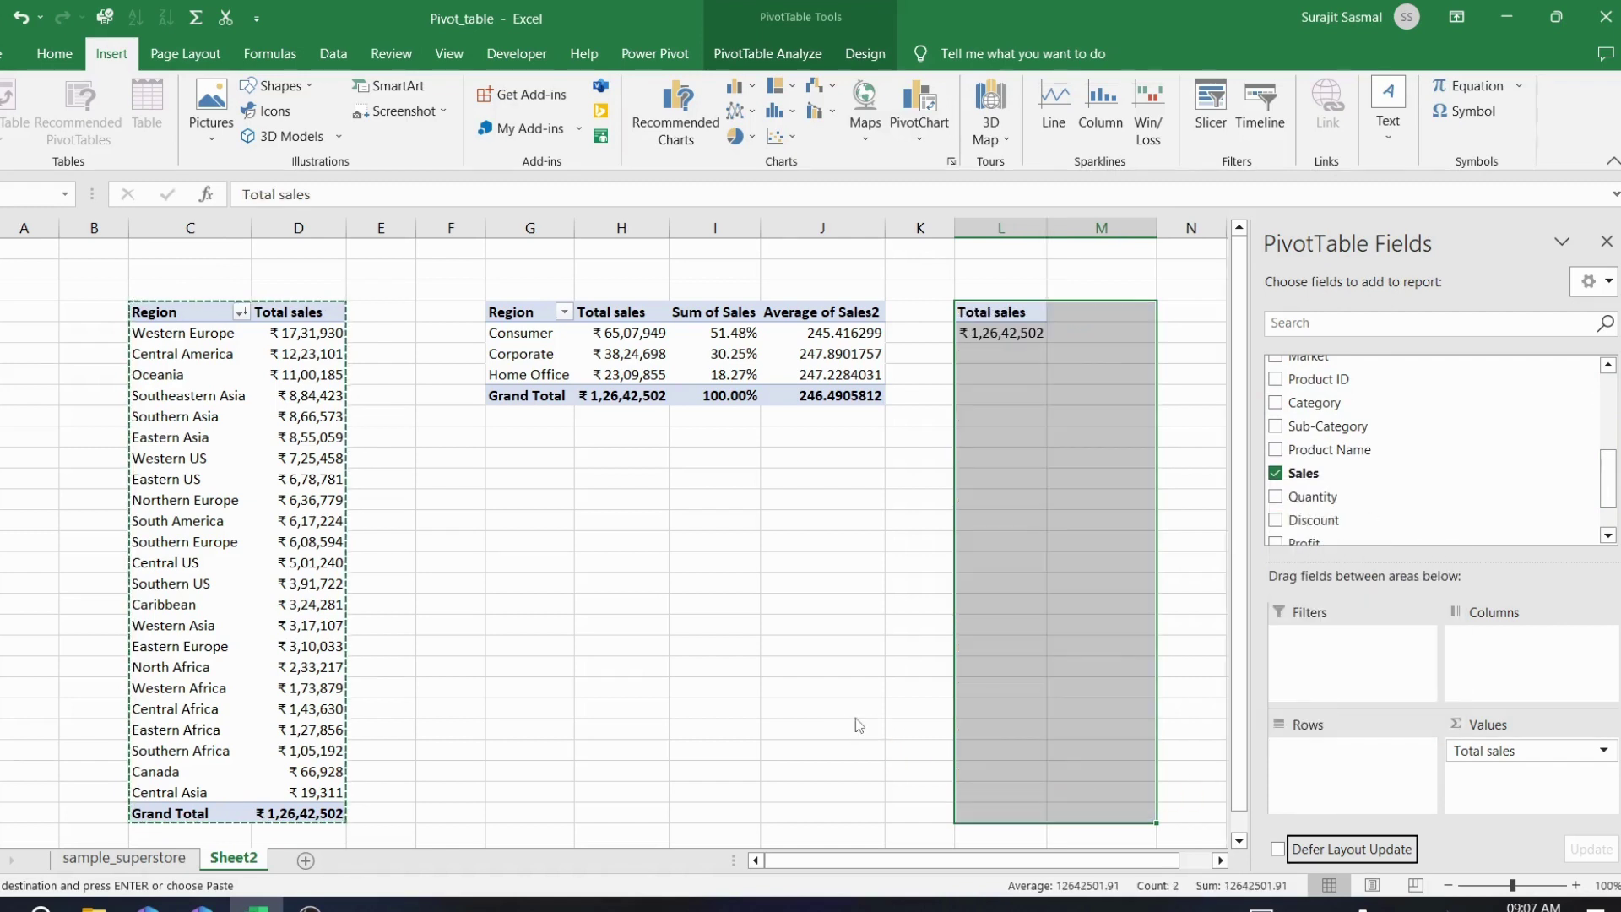
{"action": "left_click_drag", "start_coordinate": [1366, 403], "coordinate": [1376, 764]}
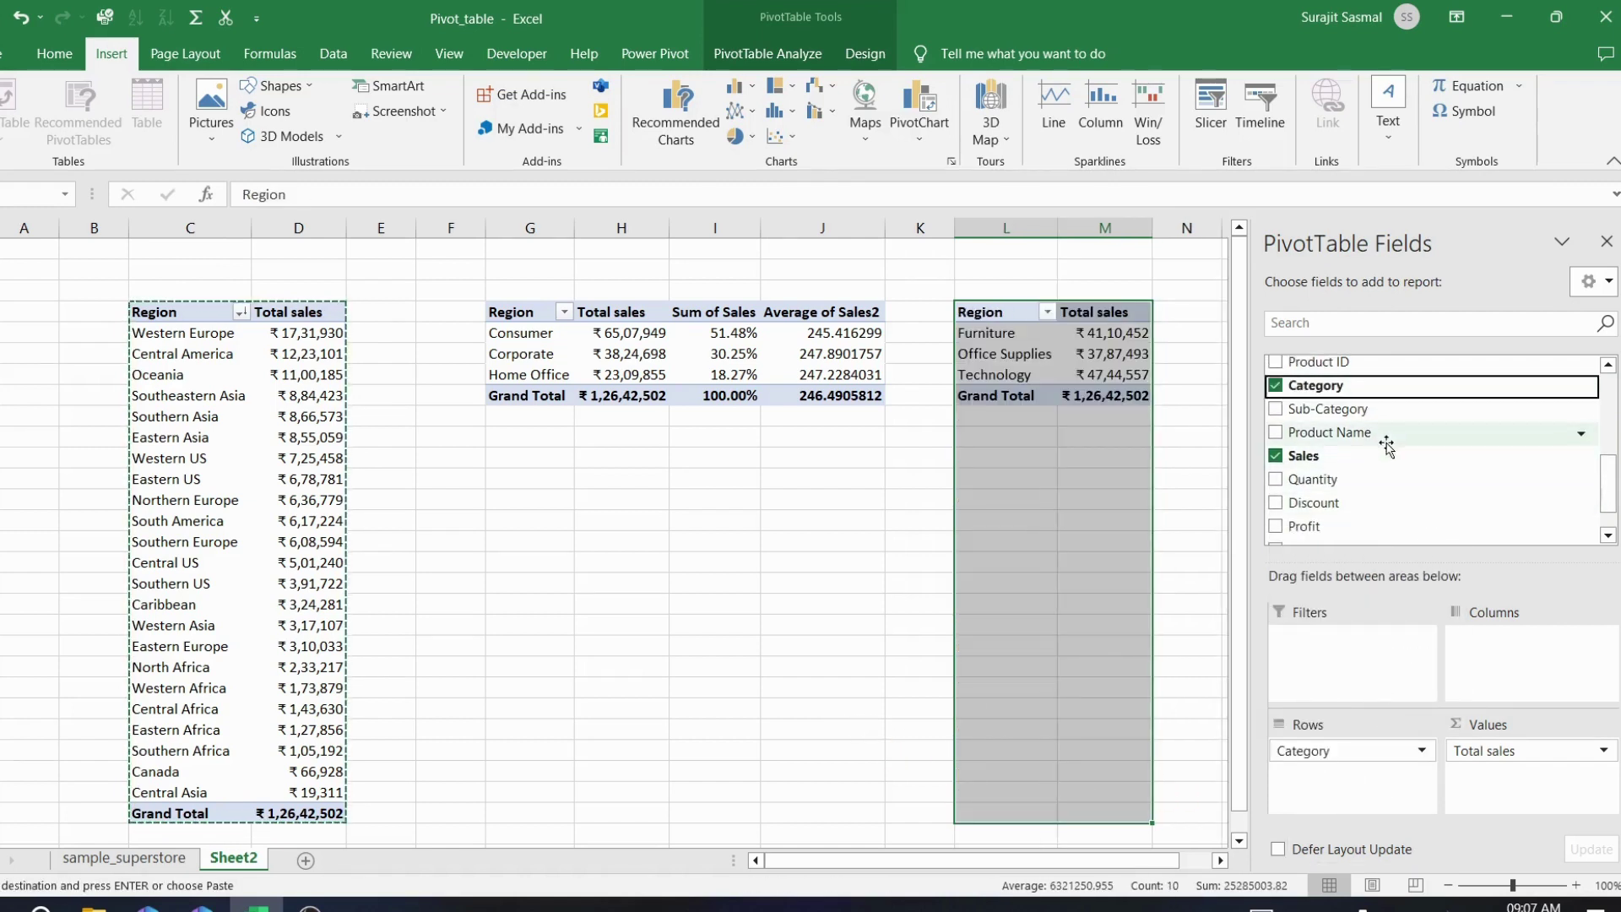
Add Sub-Category beneath Category in the rows of the category PivotTable
{"action": "mouse_move", "coordinate": [1374, 412]}
{"action": "left_mouse_down"}
{"action": "mouse_move", "coordinate": [1417, 797]}
{"action": "mouse_move", "coordinate": [1384, 781]}
{"action": "left_mouse_up"}
{"action": "left_click", "coordinate": [1070, 481]}
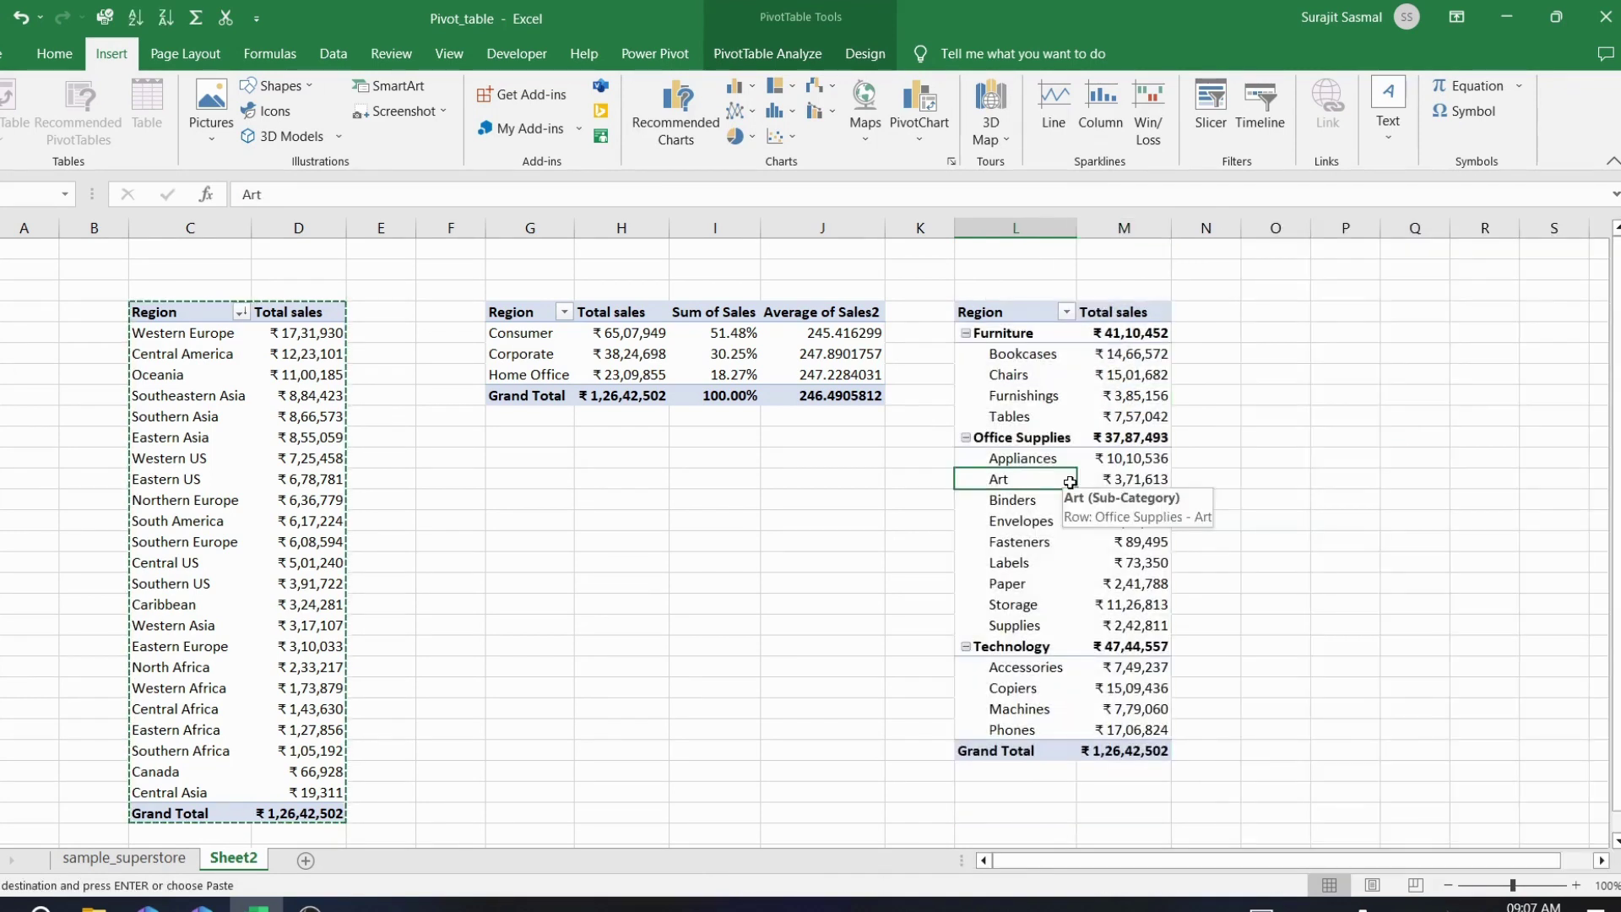
Collapse the Furniture, Office Supplies and Technology groups in the category PivotTable, and expand all three again
{"action": "left_click", "coordinate": [965, 335]}
{"action": "left_click", "coordinate": [967, 356]}
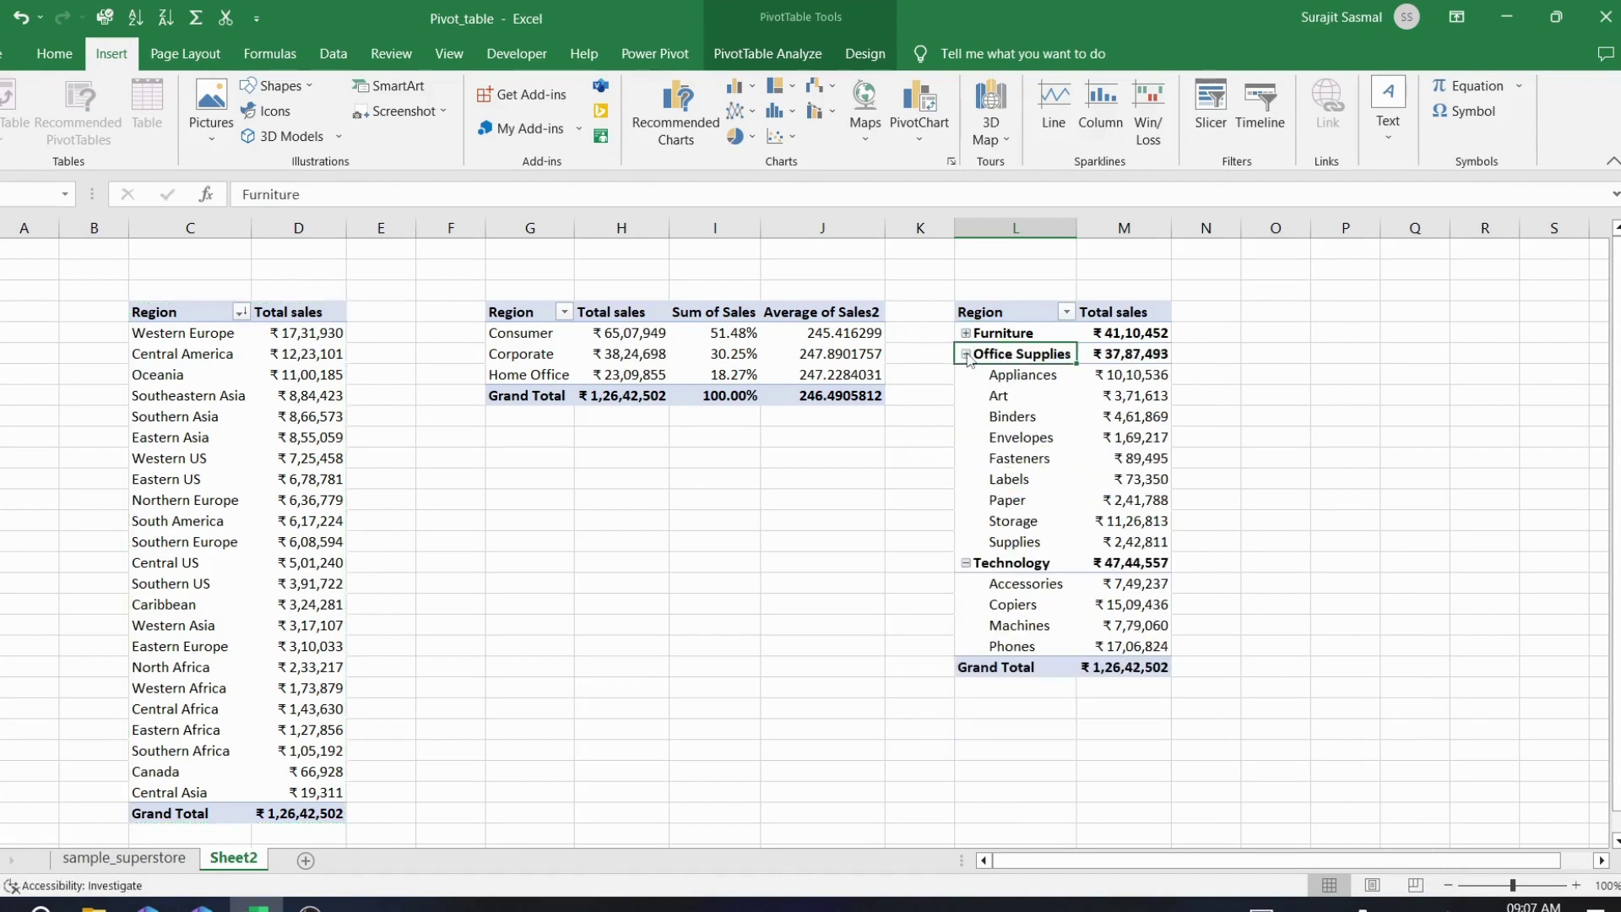
{"action": "left_click", "coordinate": [967, 375]}
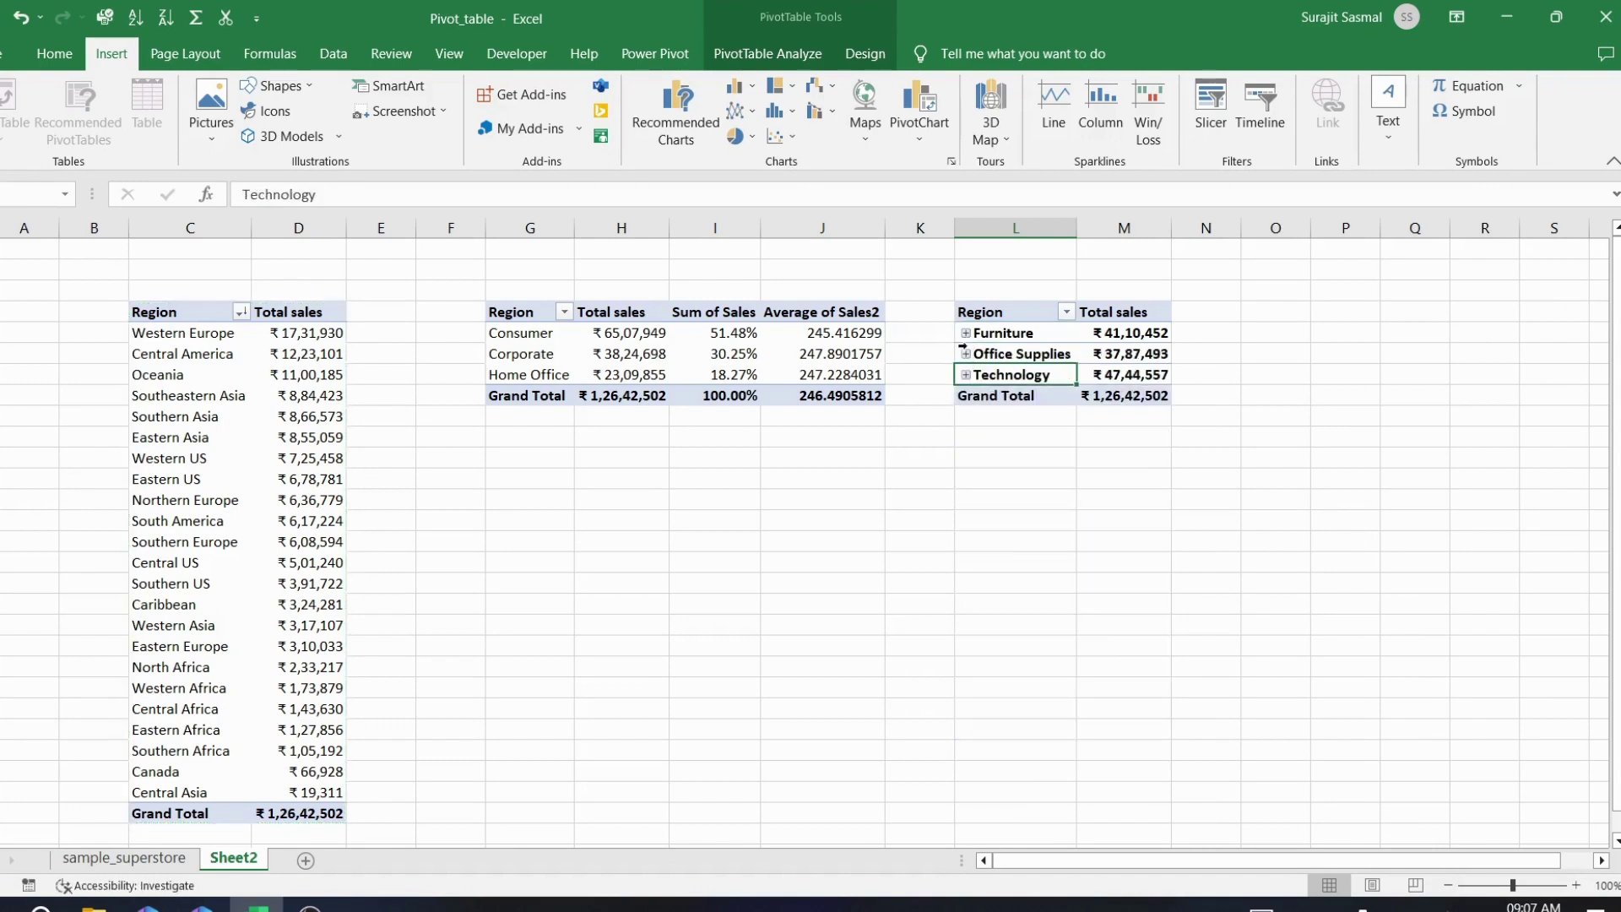
{"action": "left_click", "coordinate": [965, 335]}
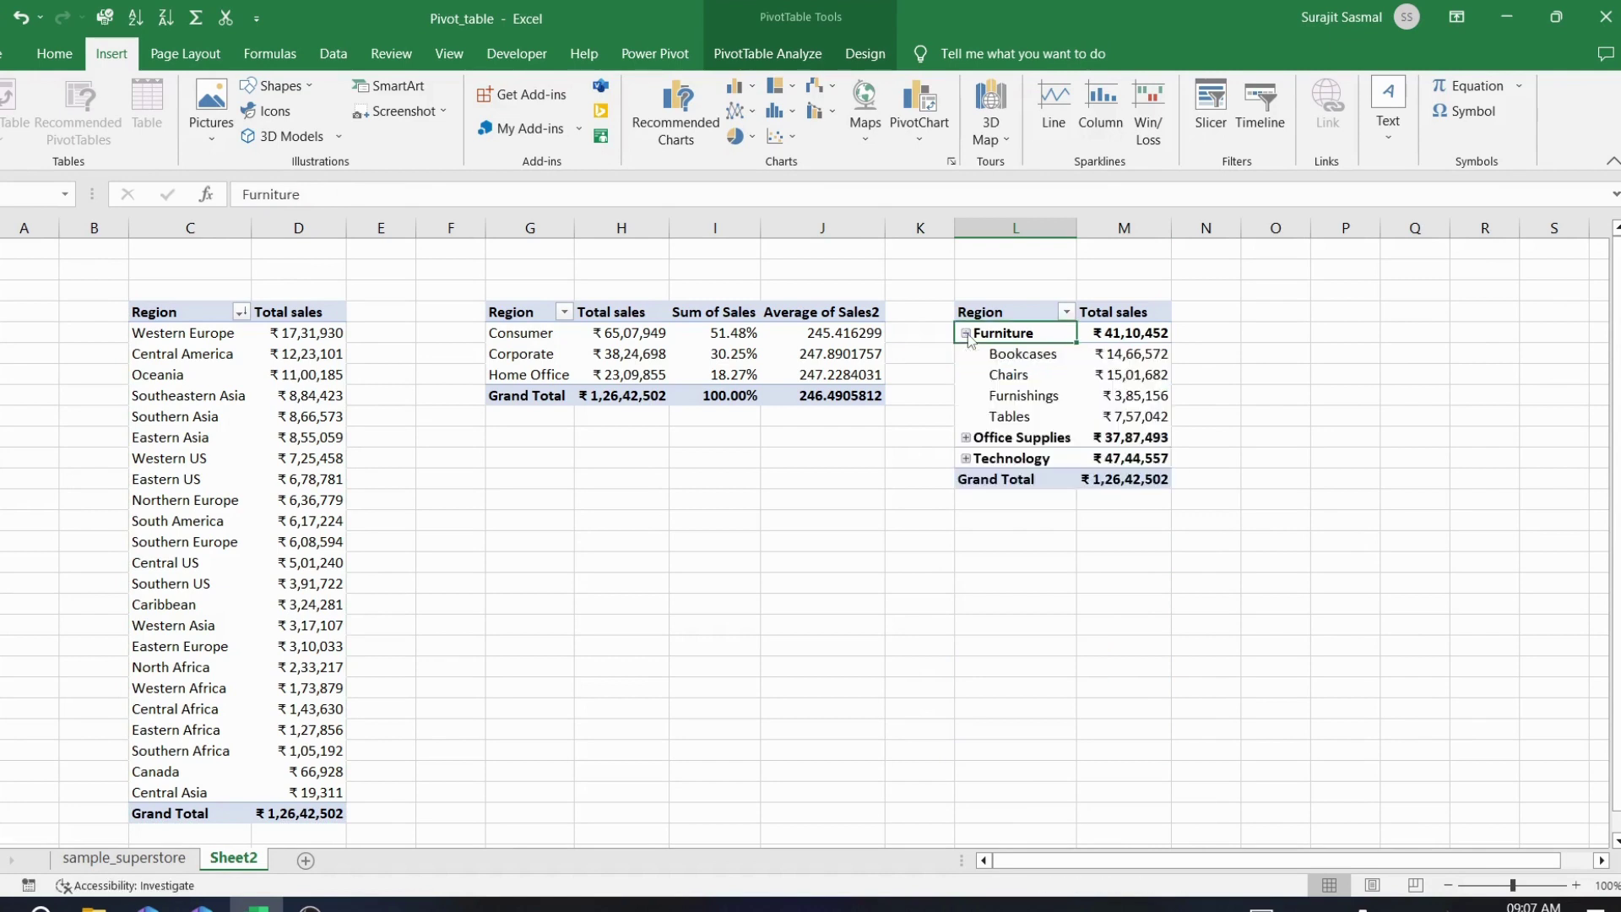
{"action": "left_click", "coordinate": [966, 438]}
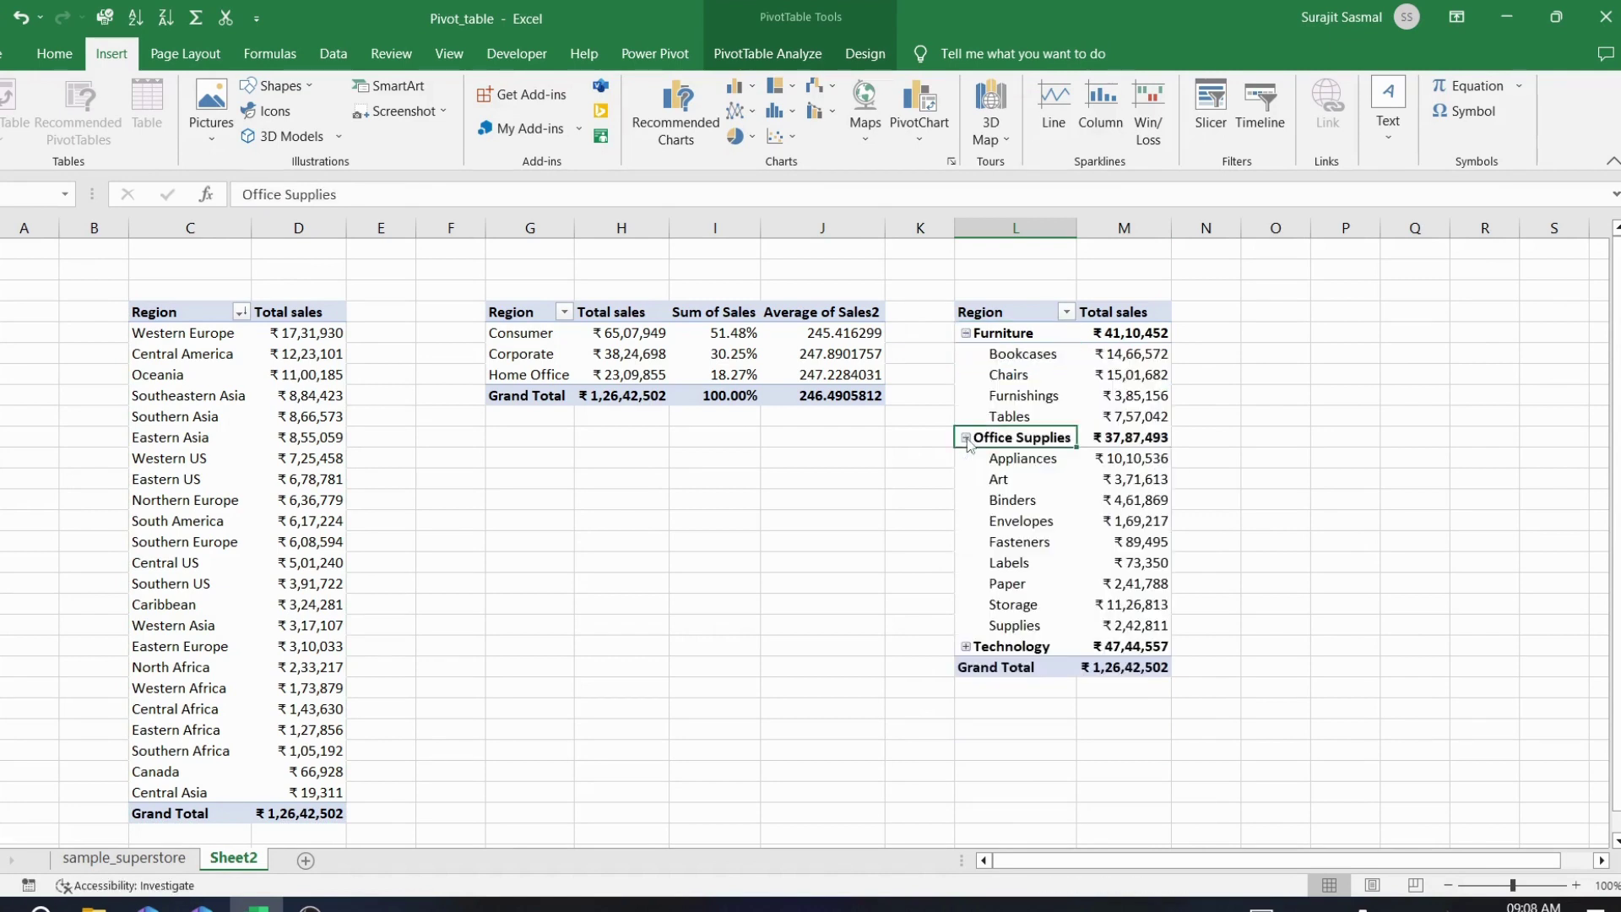
{"action": "left_click", "coordinate": [966, 646]}
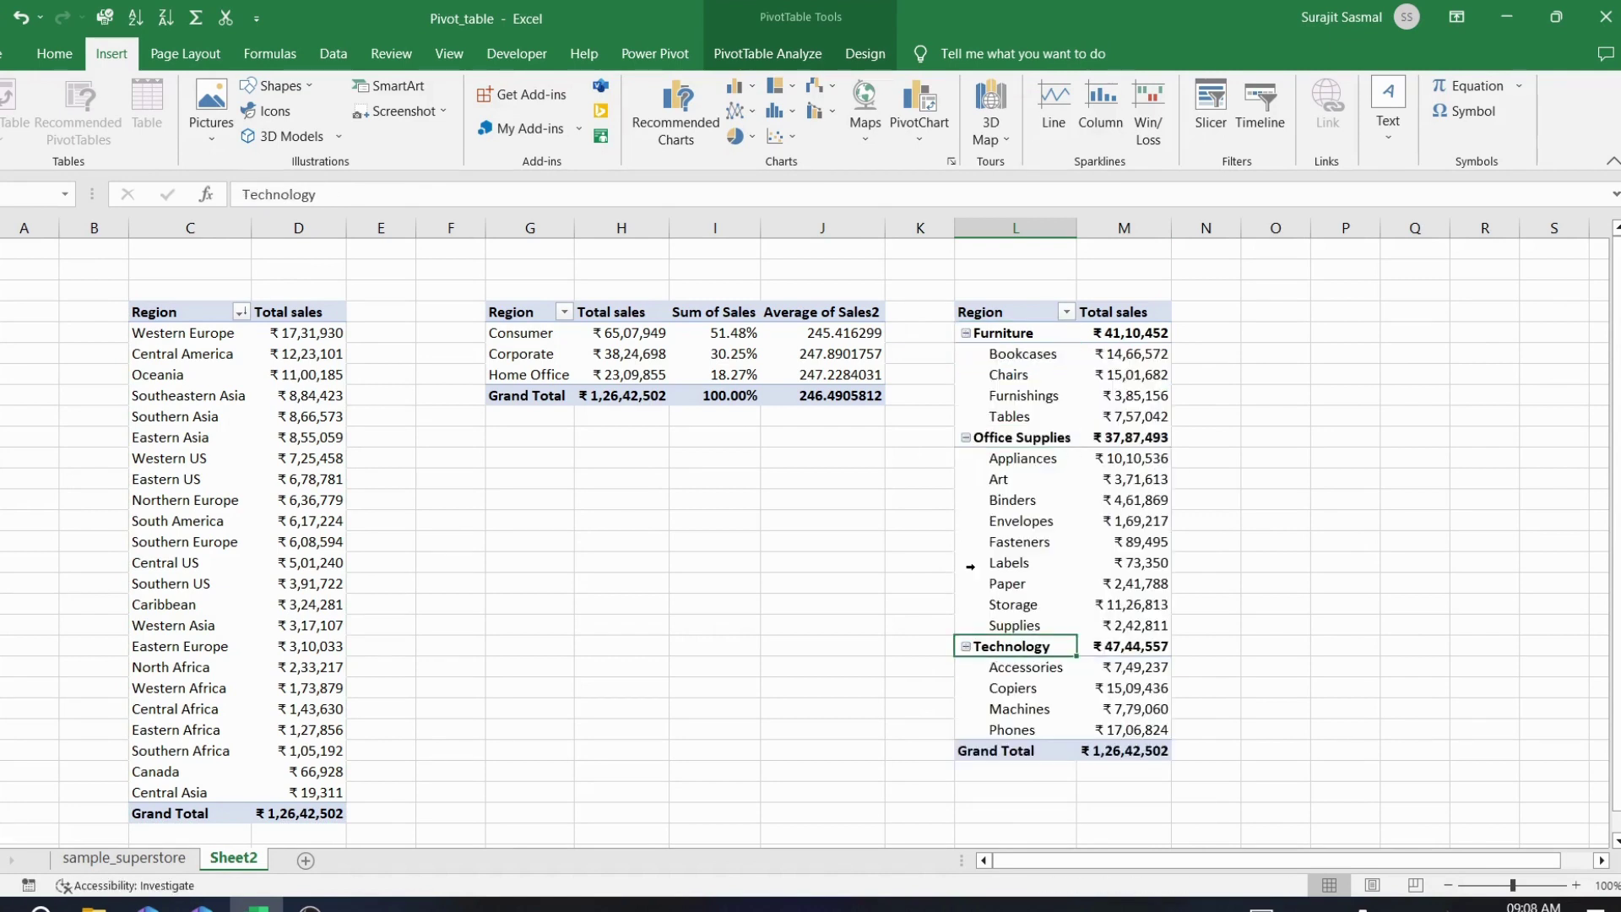
Hide the expand and collapse buttons of the category PivotTable
{"action": "left_click", "coordinate": [865, 54]}
{"action": "left_click", "coordinate": [778, 54]}
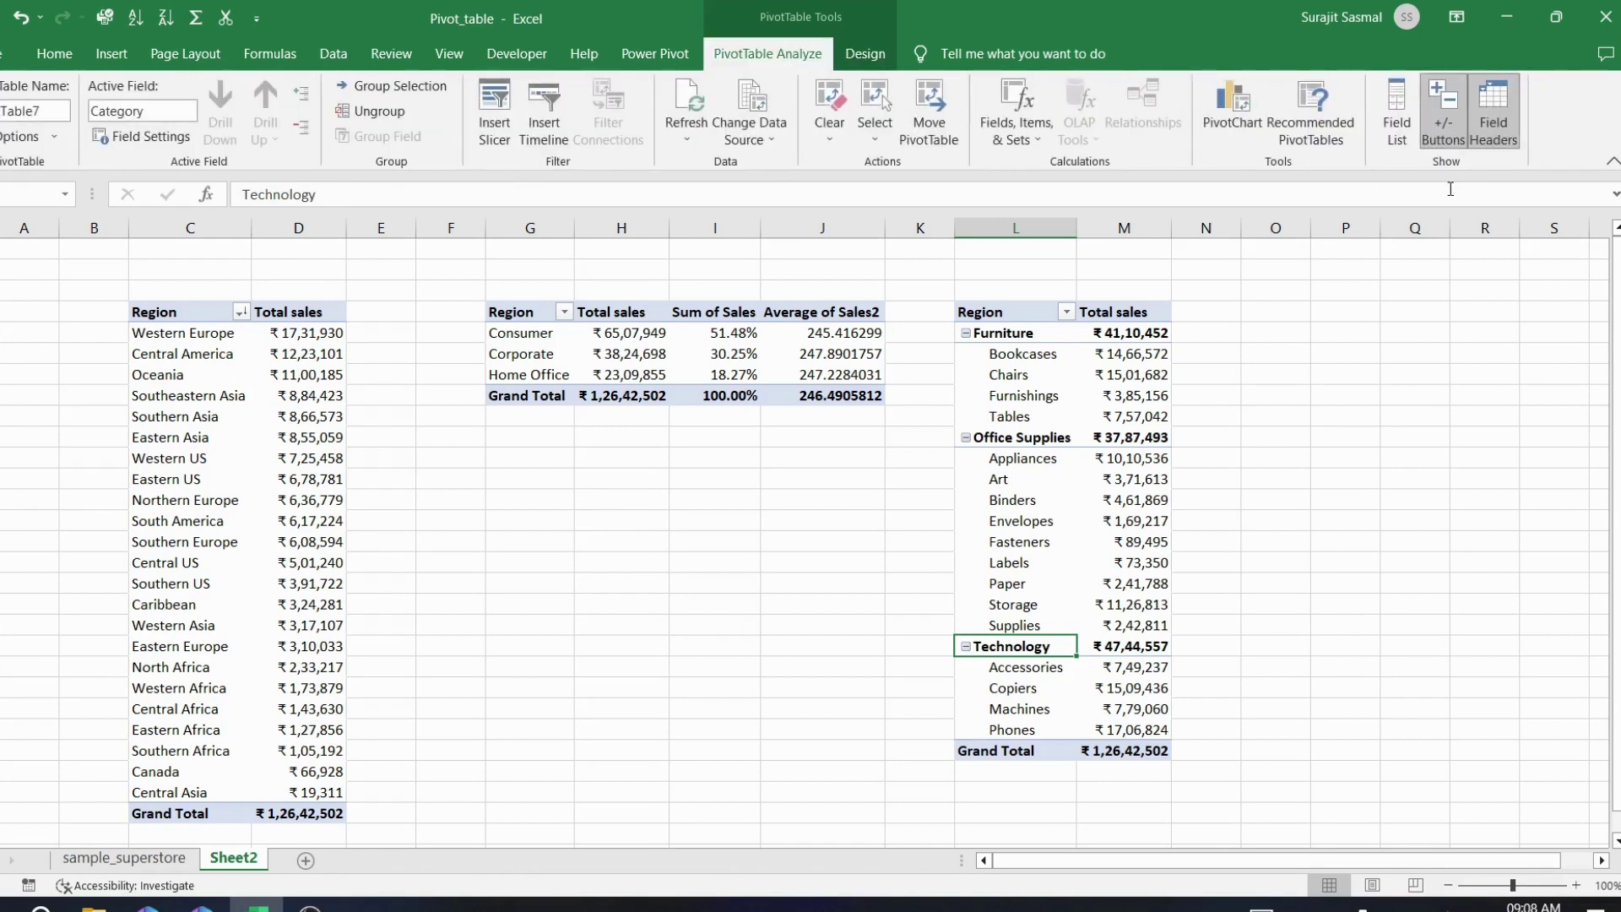
{"action": "left_click", "coordinate": [1444, 110]}
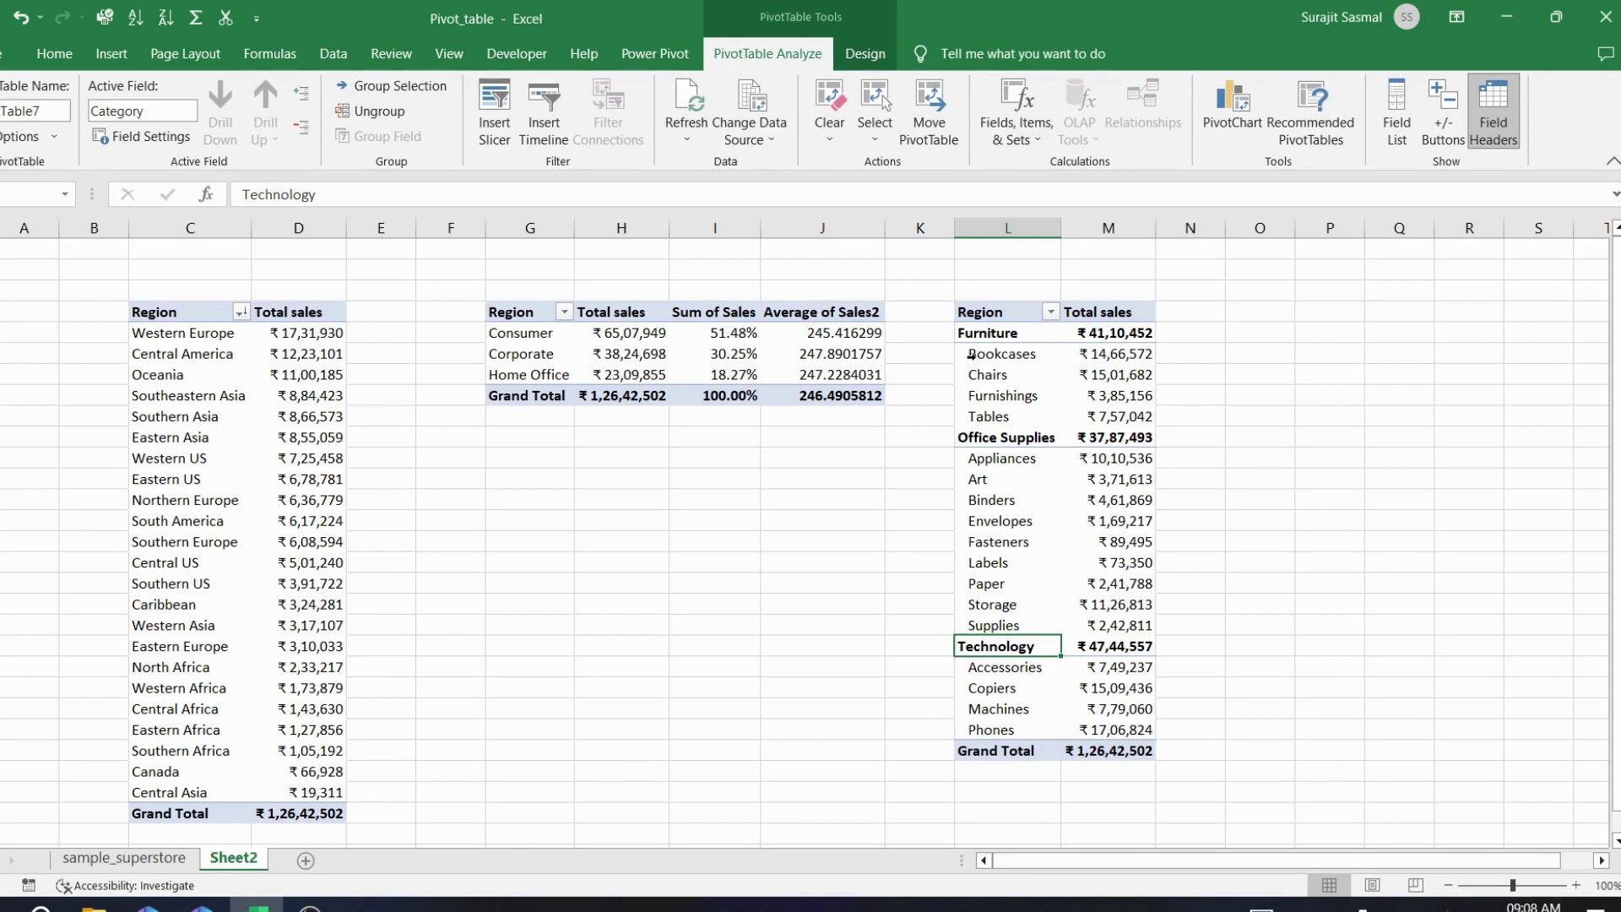
Set the category PivotTable to show no subtotals and turn its grand totals off for rows and columns
{"action": "mouse_move", "coordinate": [1105, 397]}
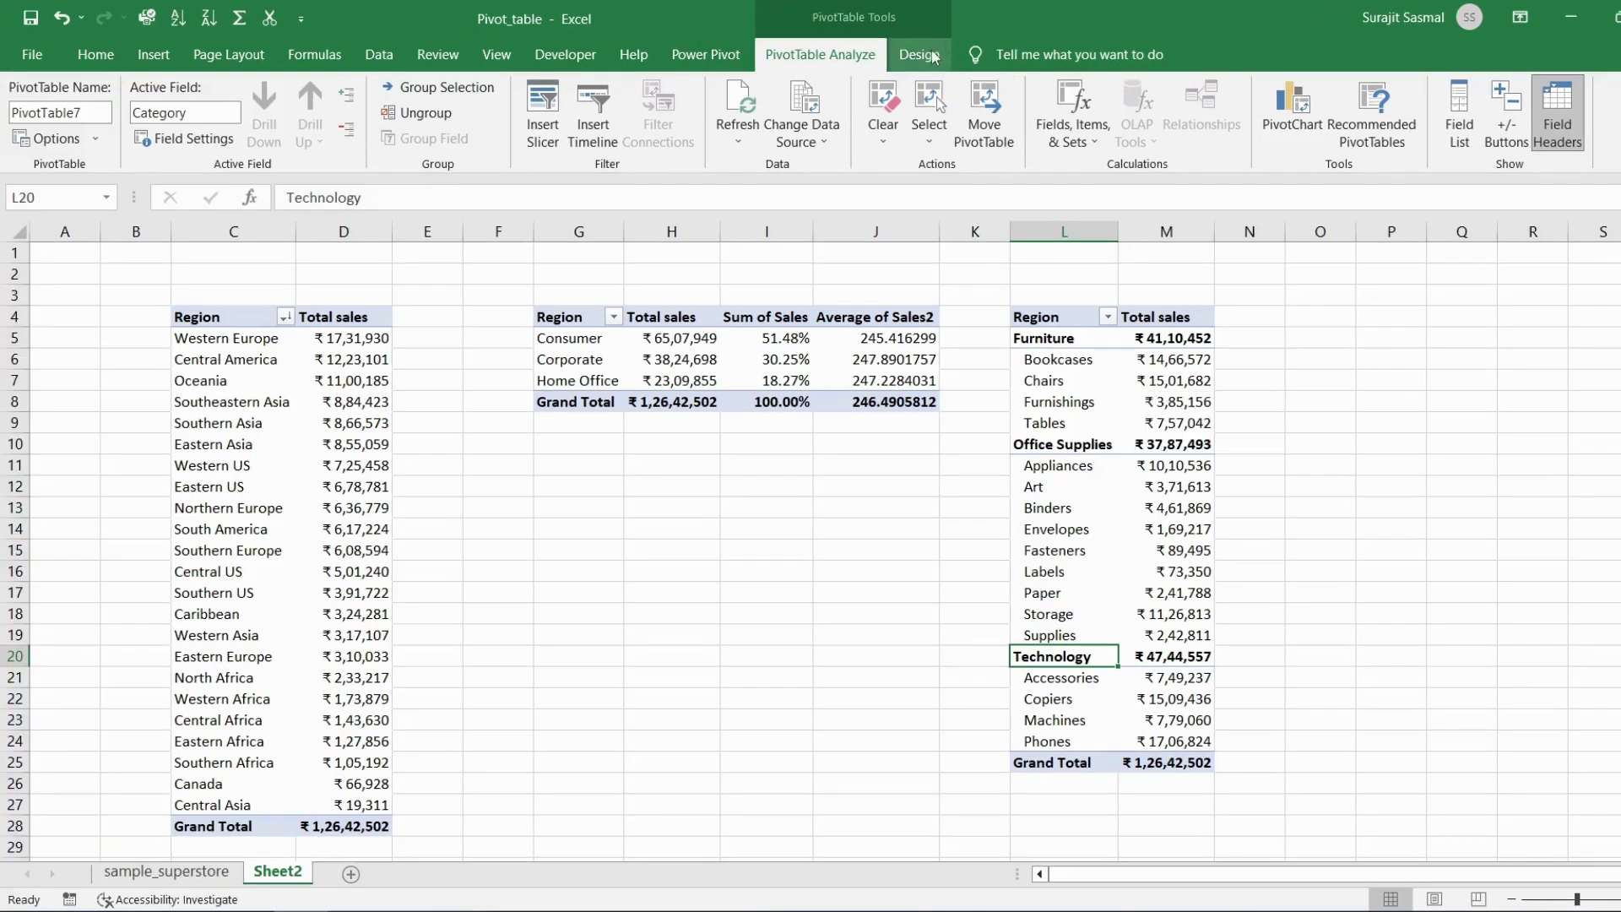
{"action": "left_click", "coordinate": [878, 57]}
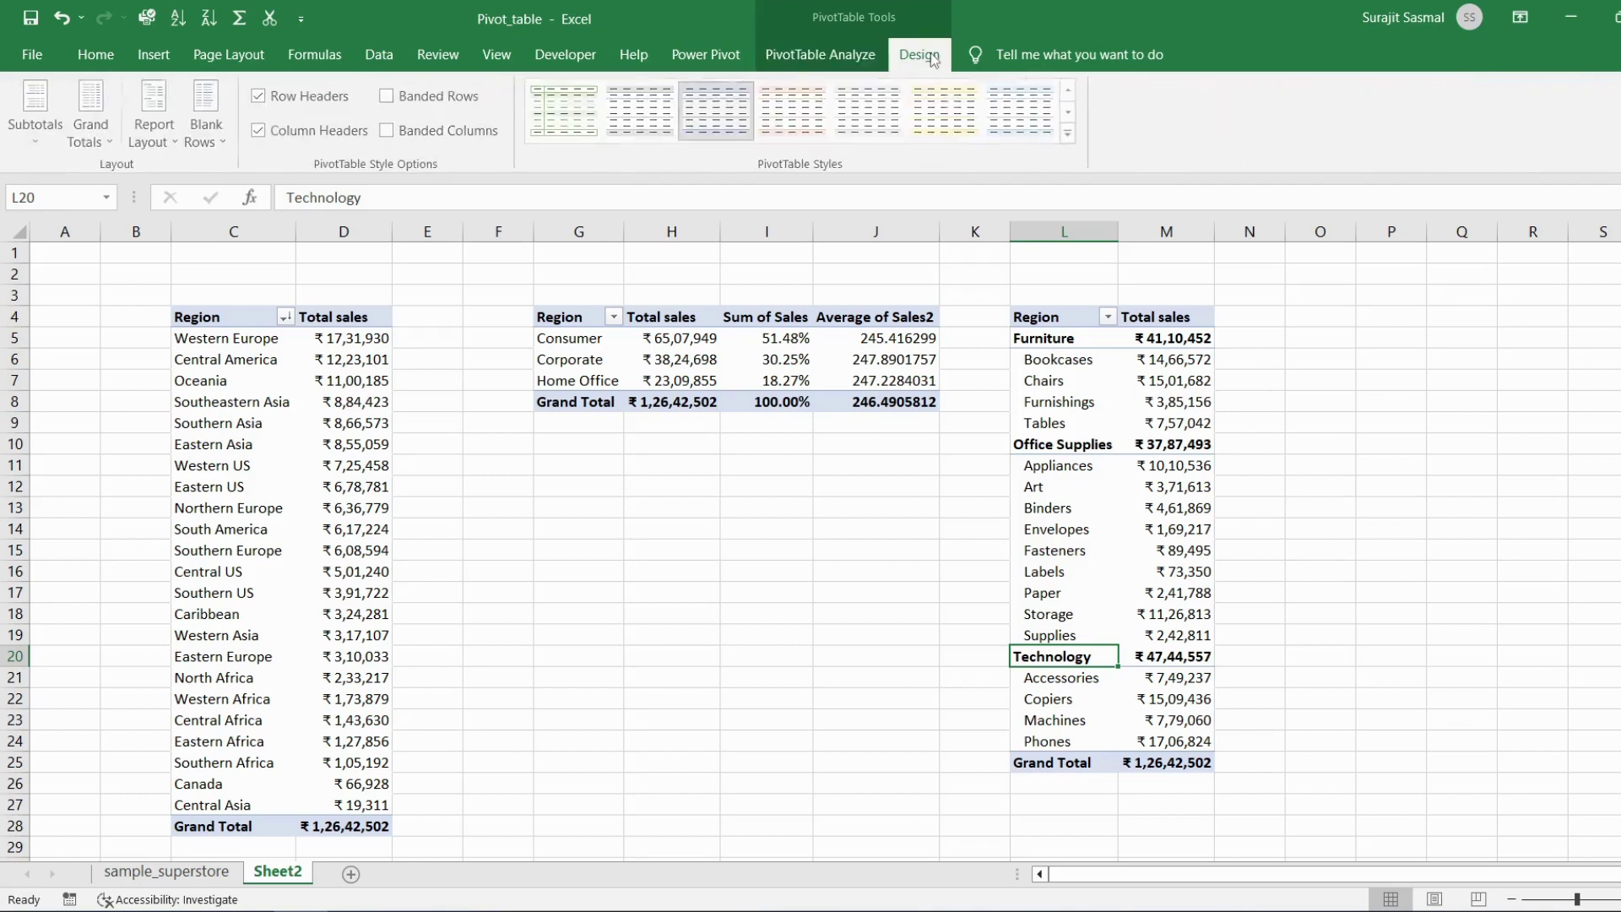
{"action": "left_click", "coordinate": [29, 139]}
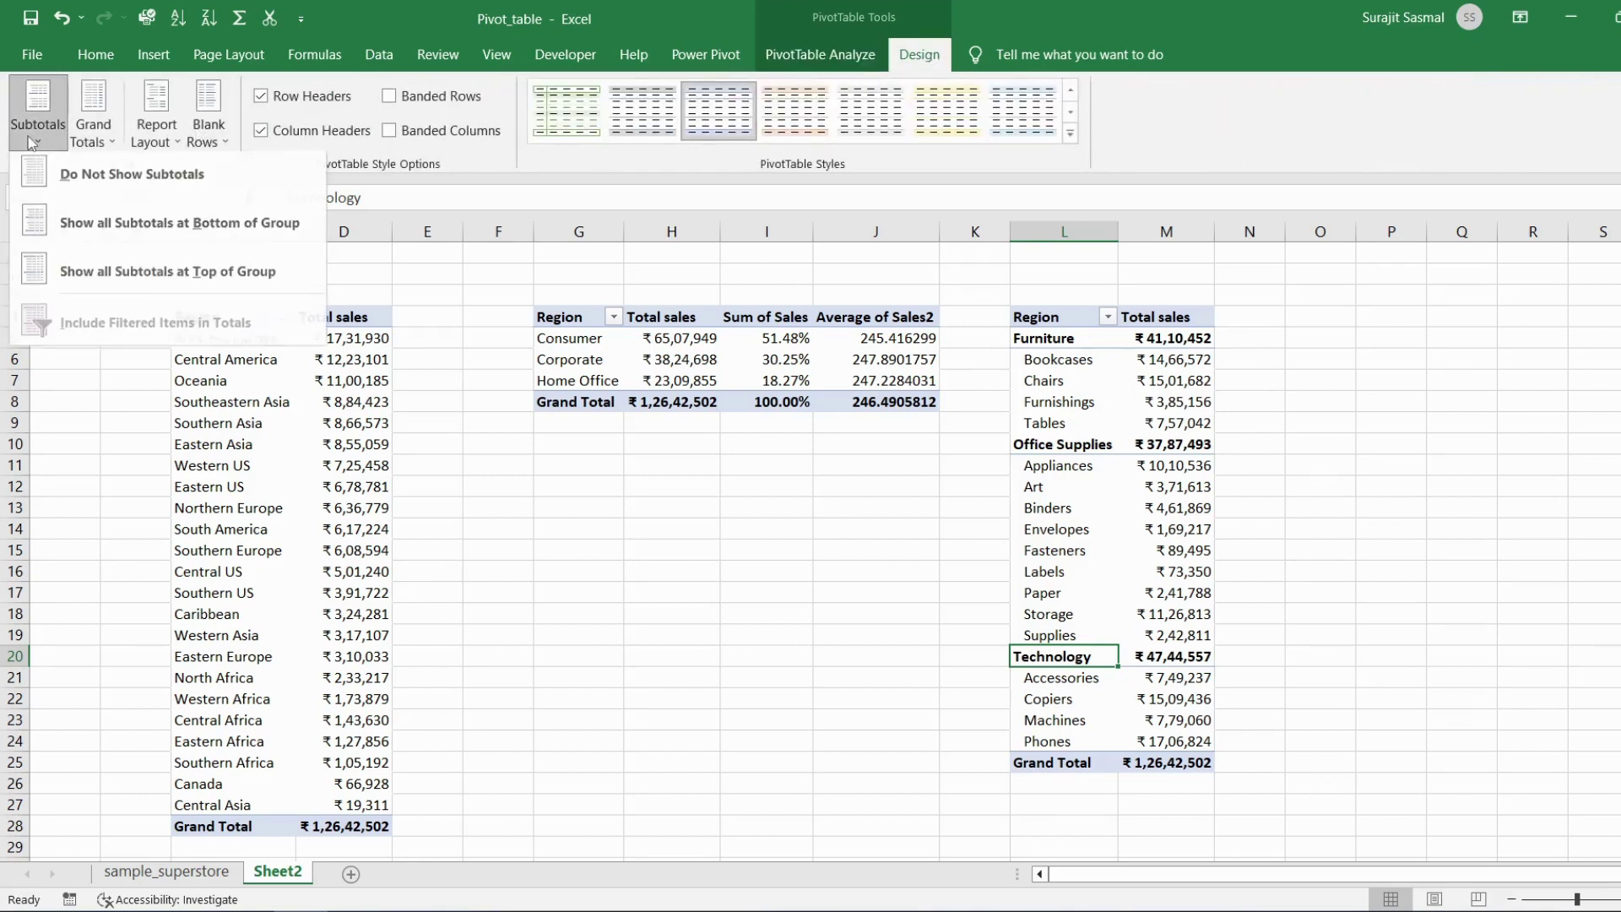
{"action": "left_click", "coordinate": [107, 189]}
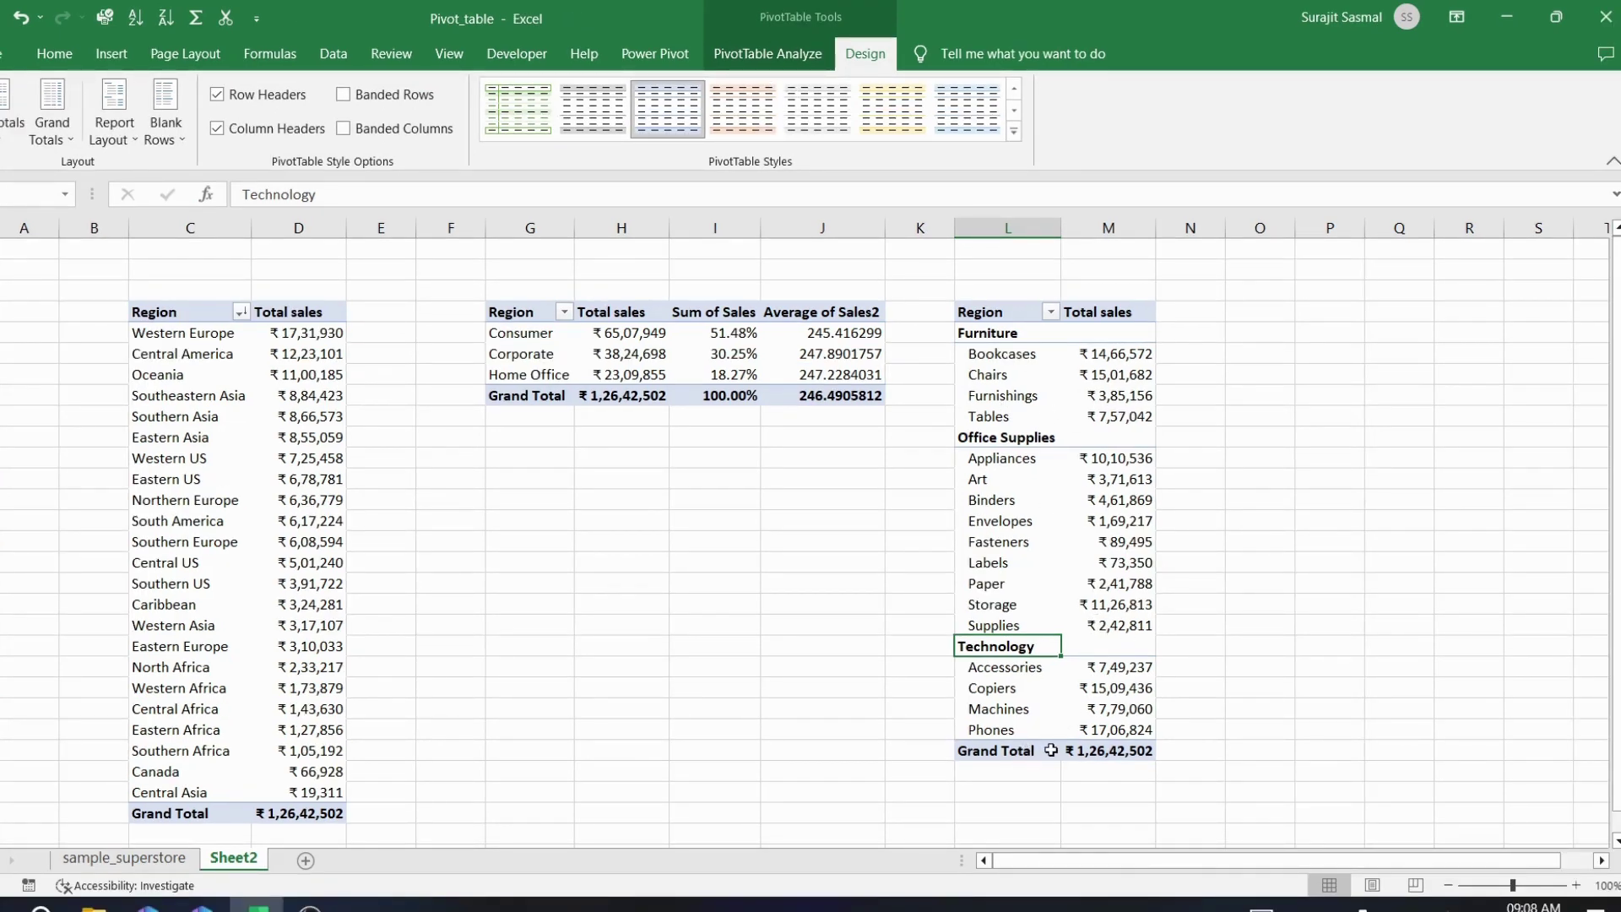
{"action": "left_click", "coordinate": [69, 140]}
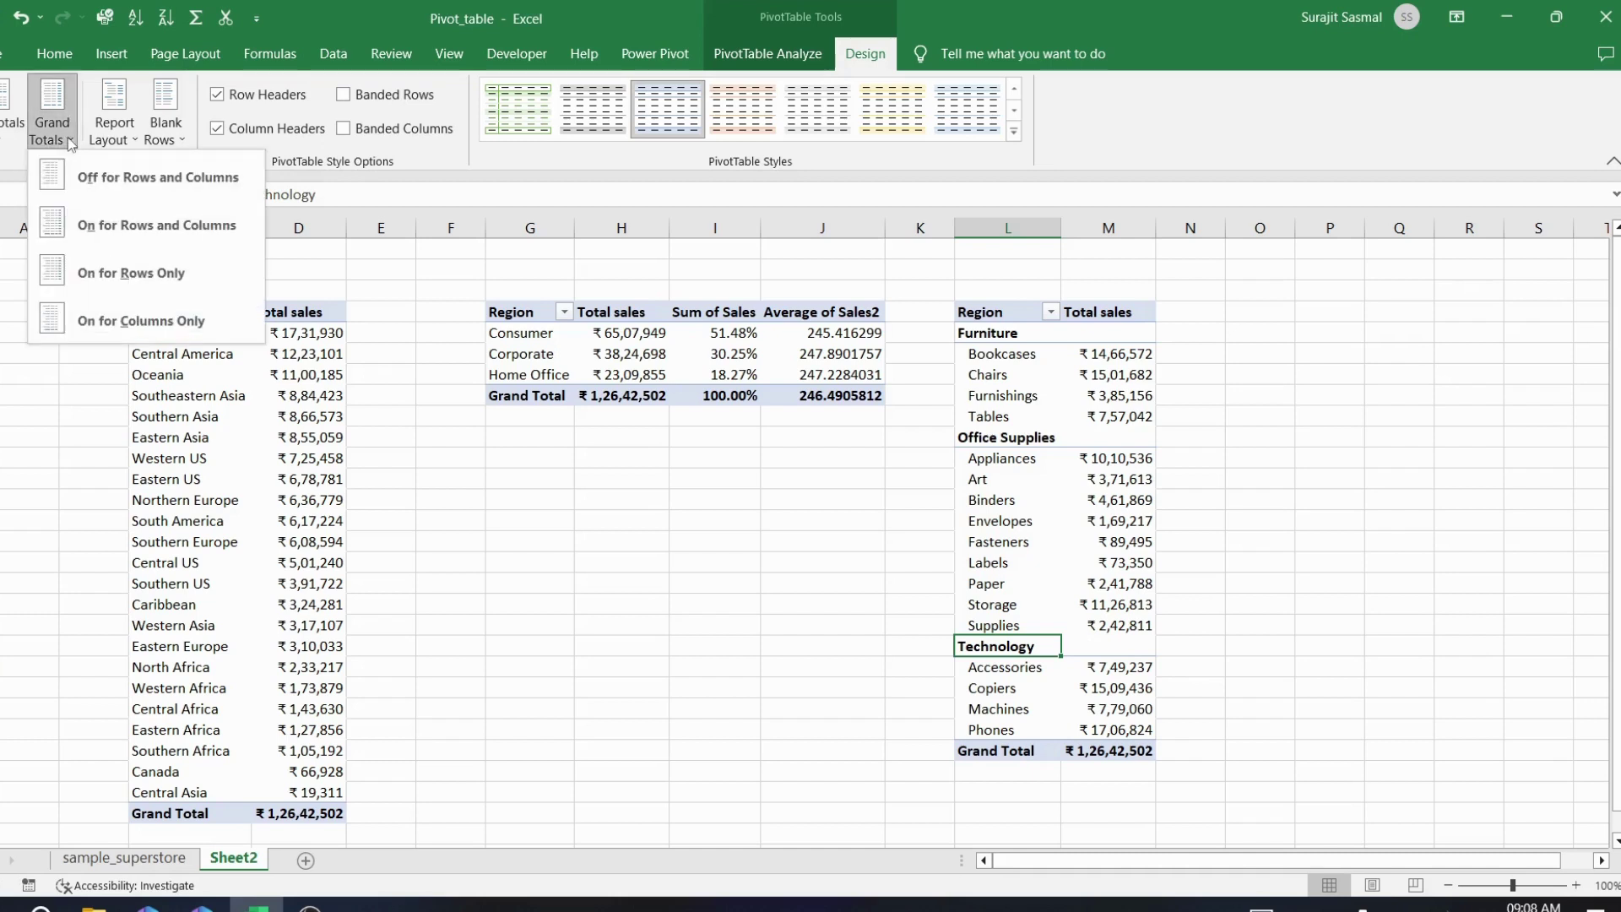
{"action": "left_click", "coordinate": [135, 179]}
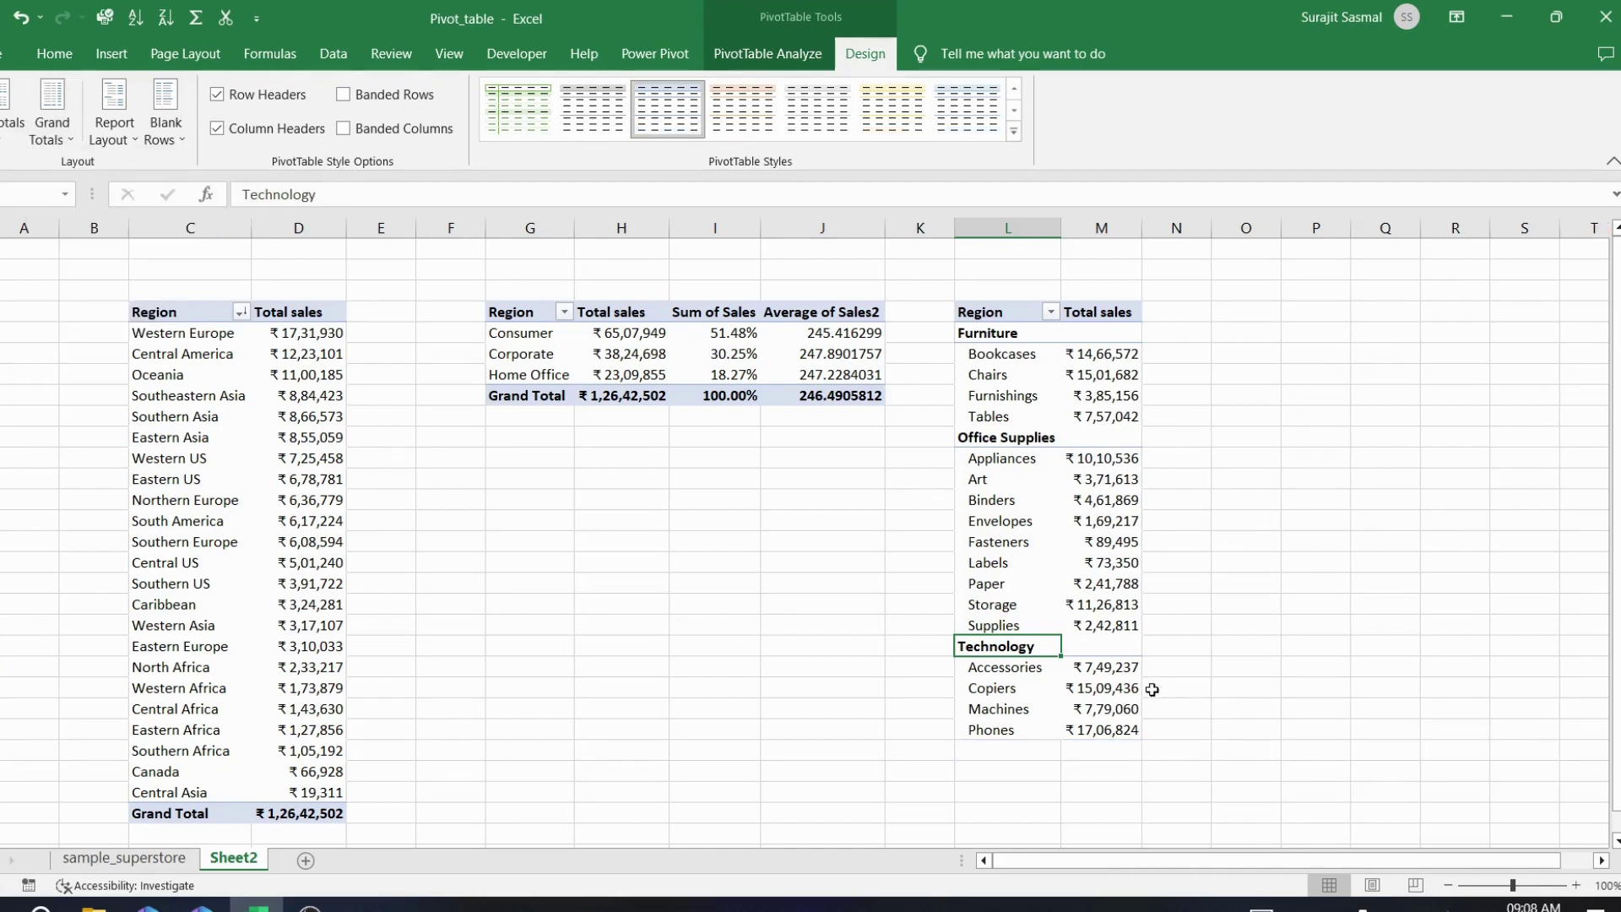
Select the Furnishings sales value in the category PivotTable and show the PivotTable field list
{"action": "left_click", "coordinate": [1057, 402]}
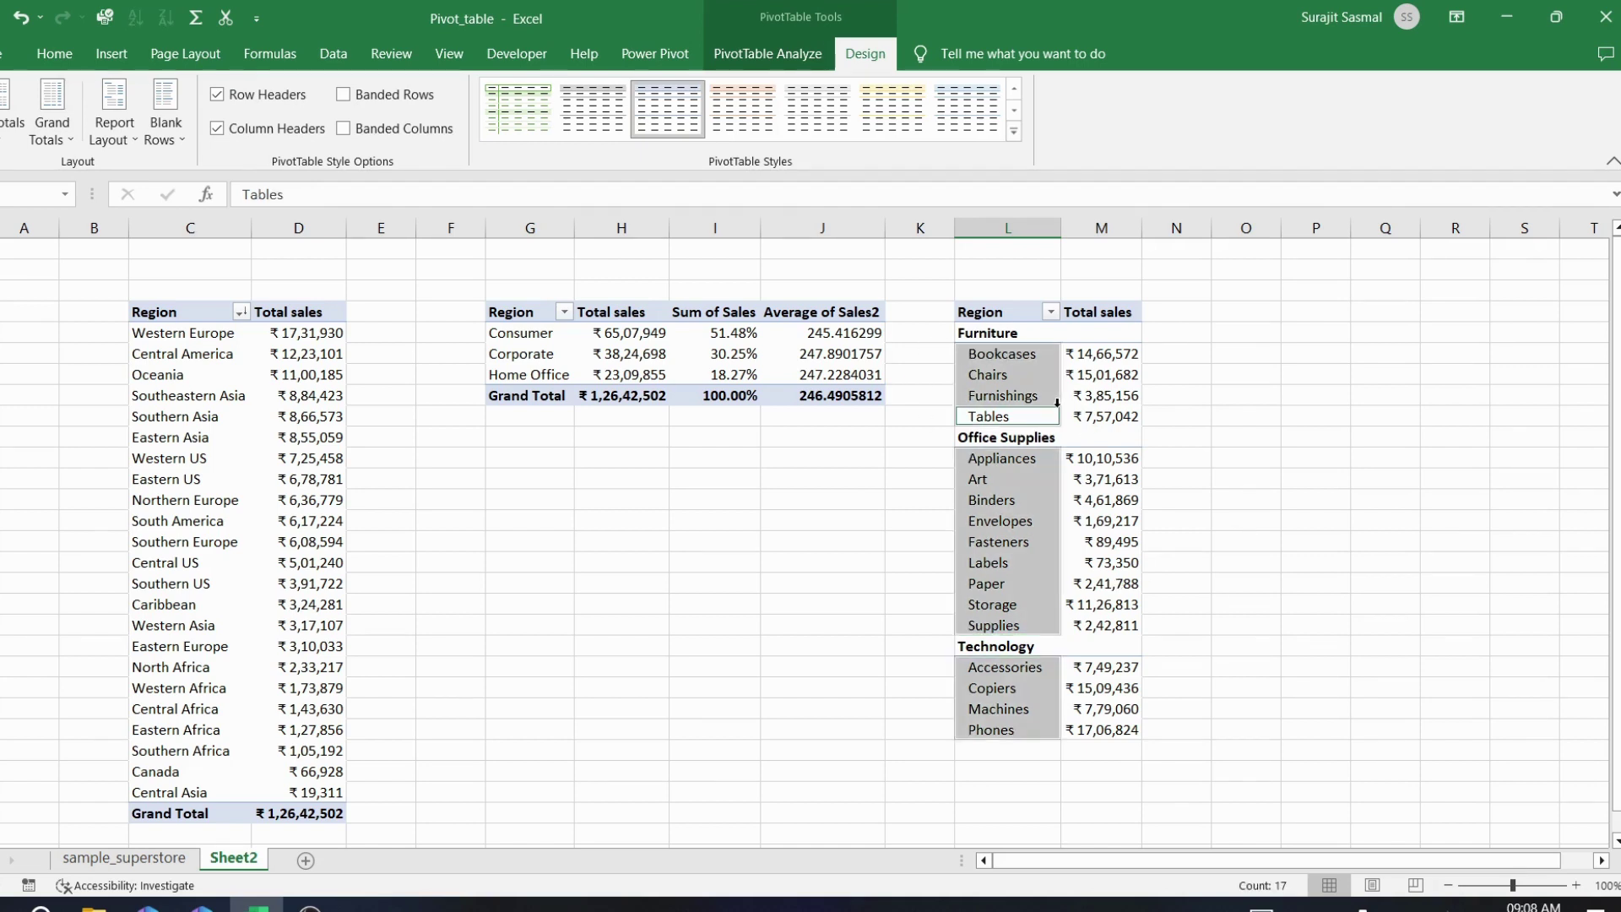
{"action": "left_click", "coordinate": [1108, 402]}
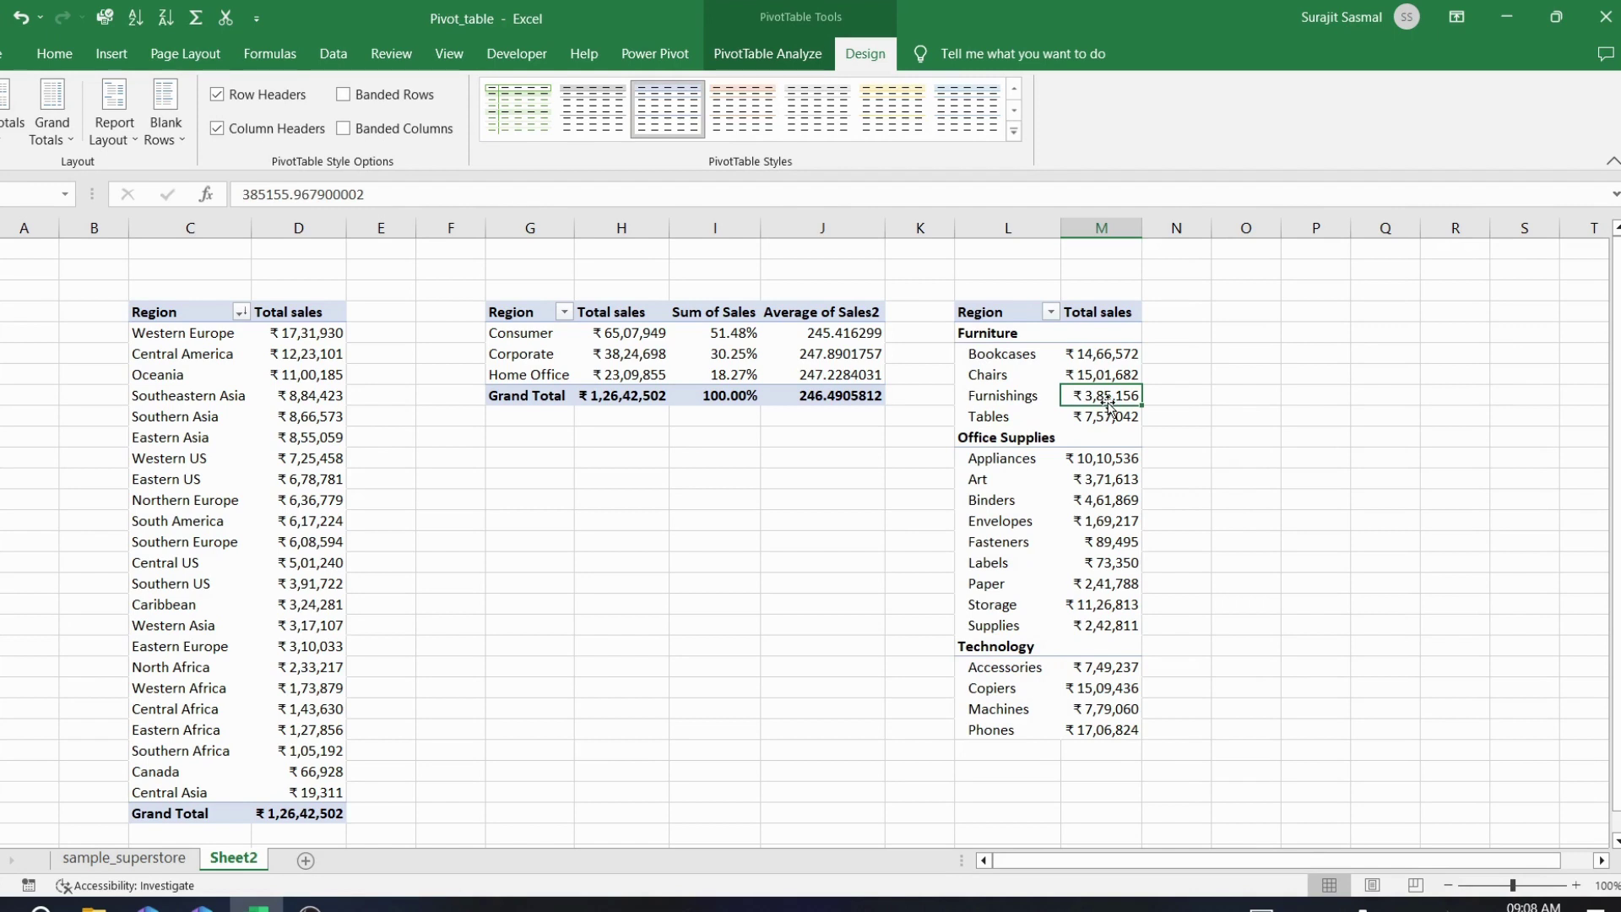
{"action": "left_click", "coordinate": [773, 55]}
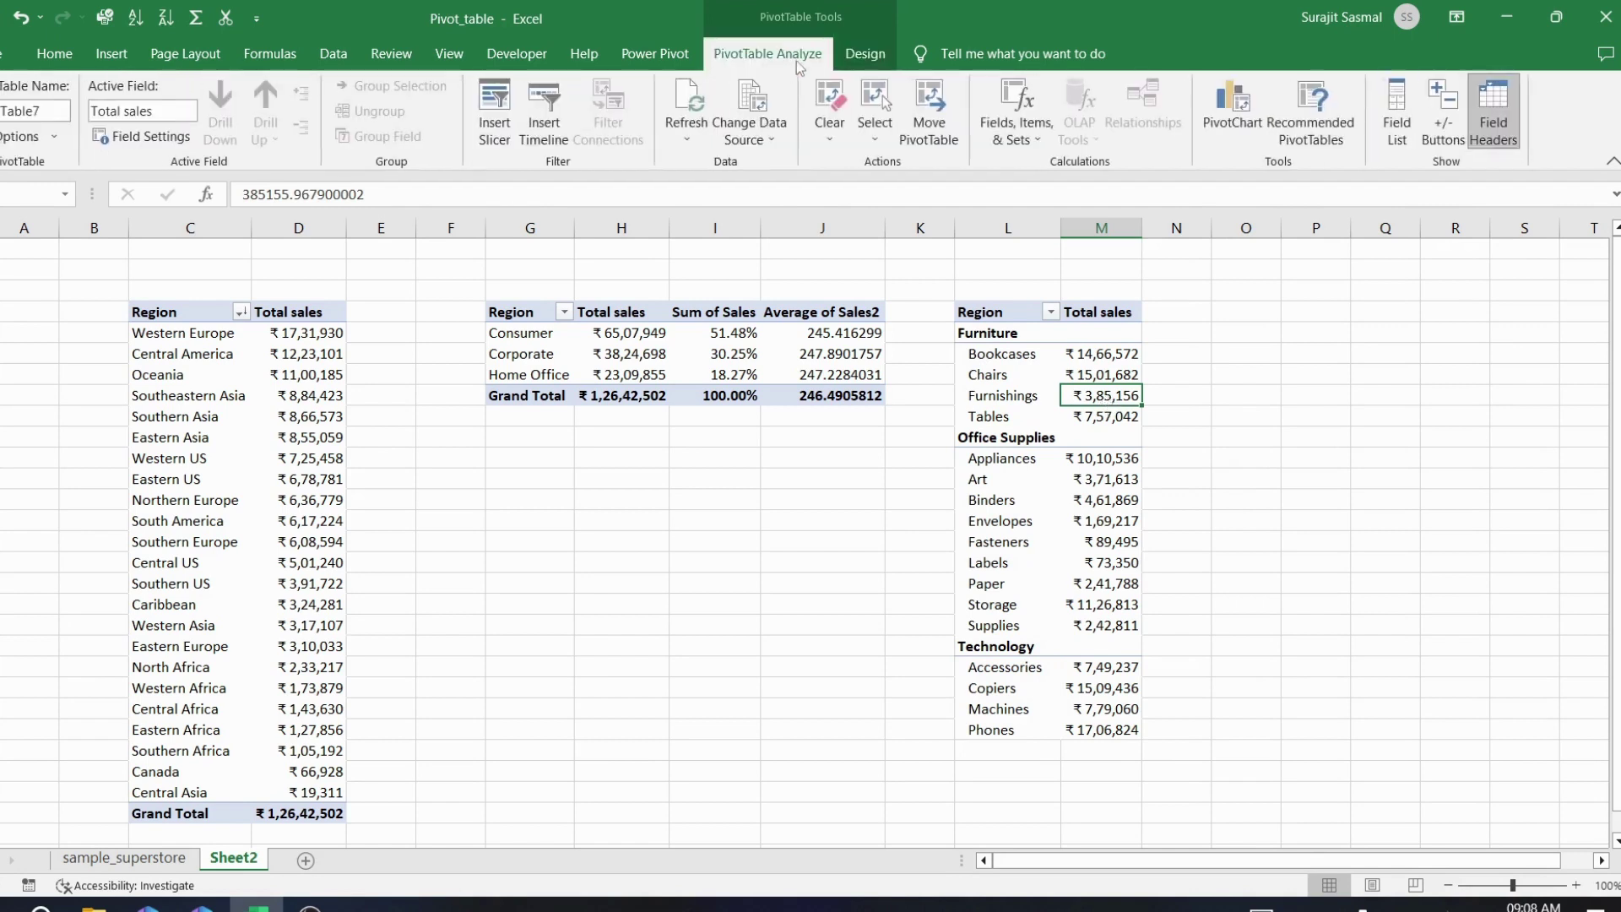
{"action": "left_click", "coordinate": [1396, 110]}
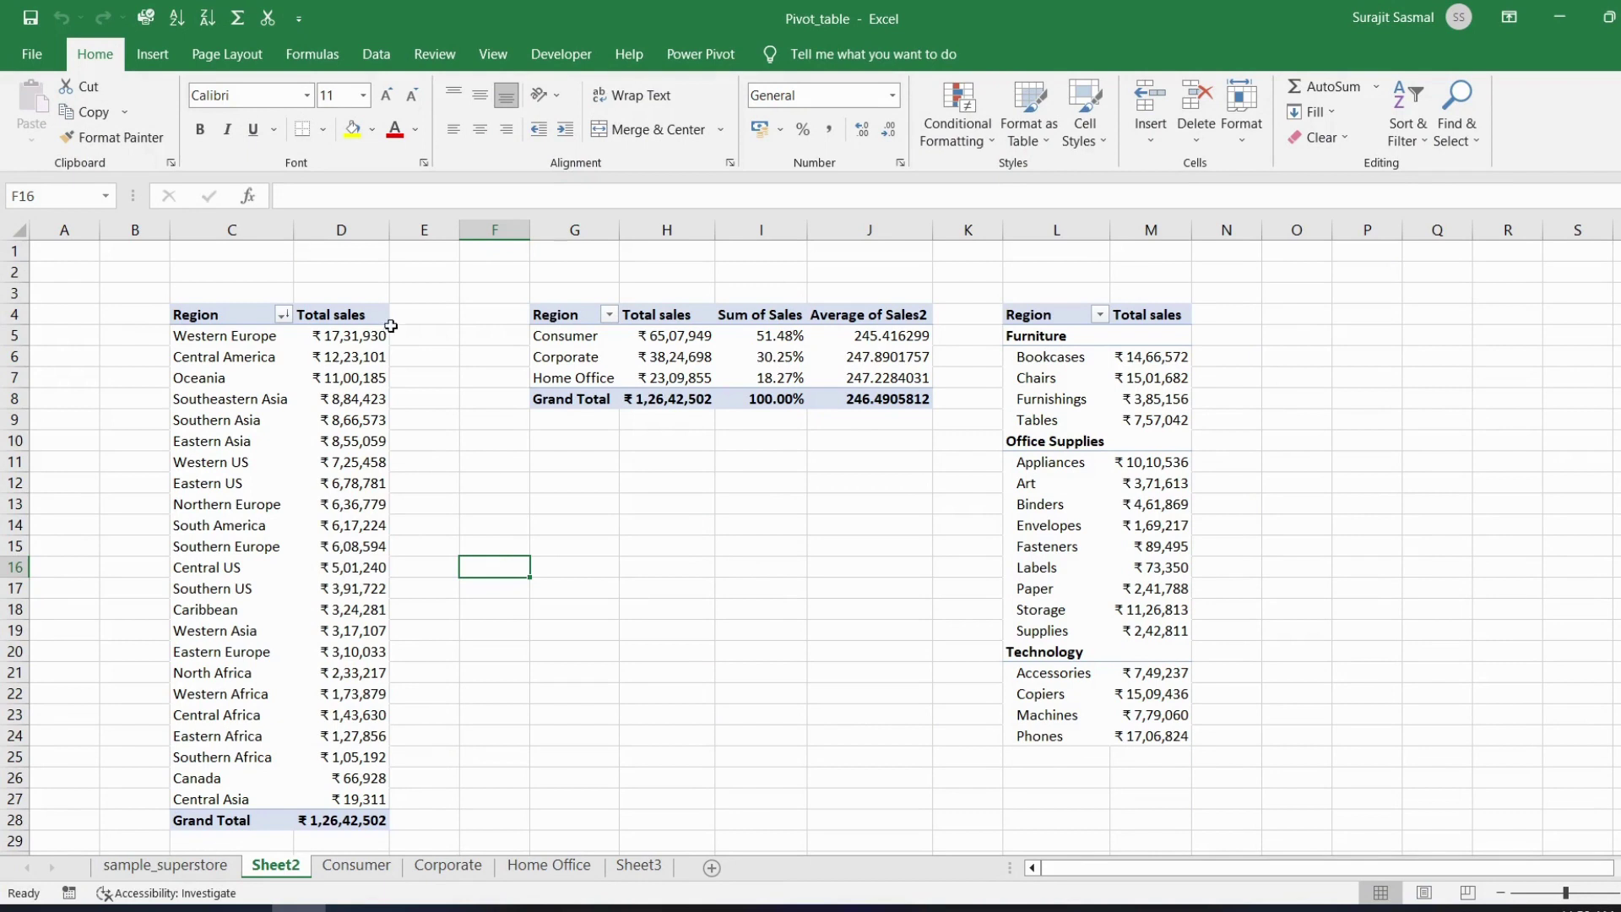
Drill down into Western Europe's total sales to extract its source records to a new sheet, and widen the Region column there
{"action": "mouse_move", "coordinate": [358, 336]}
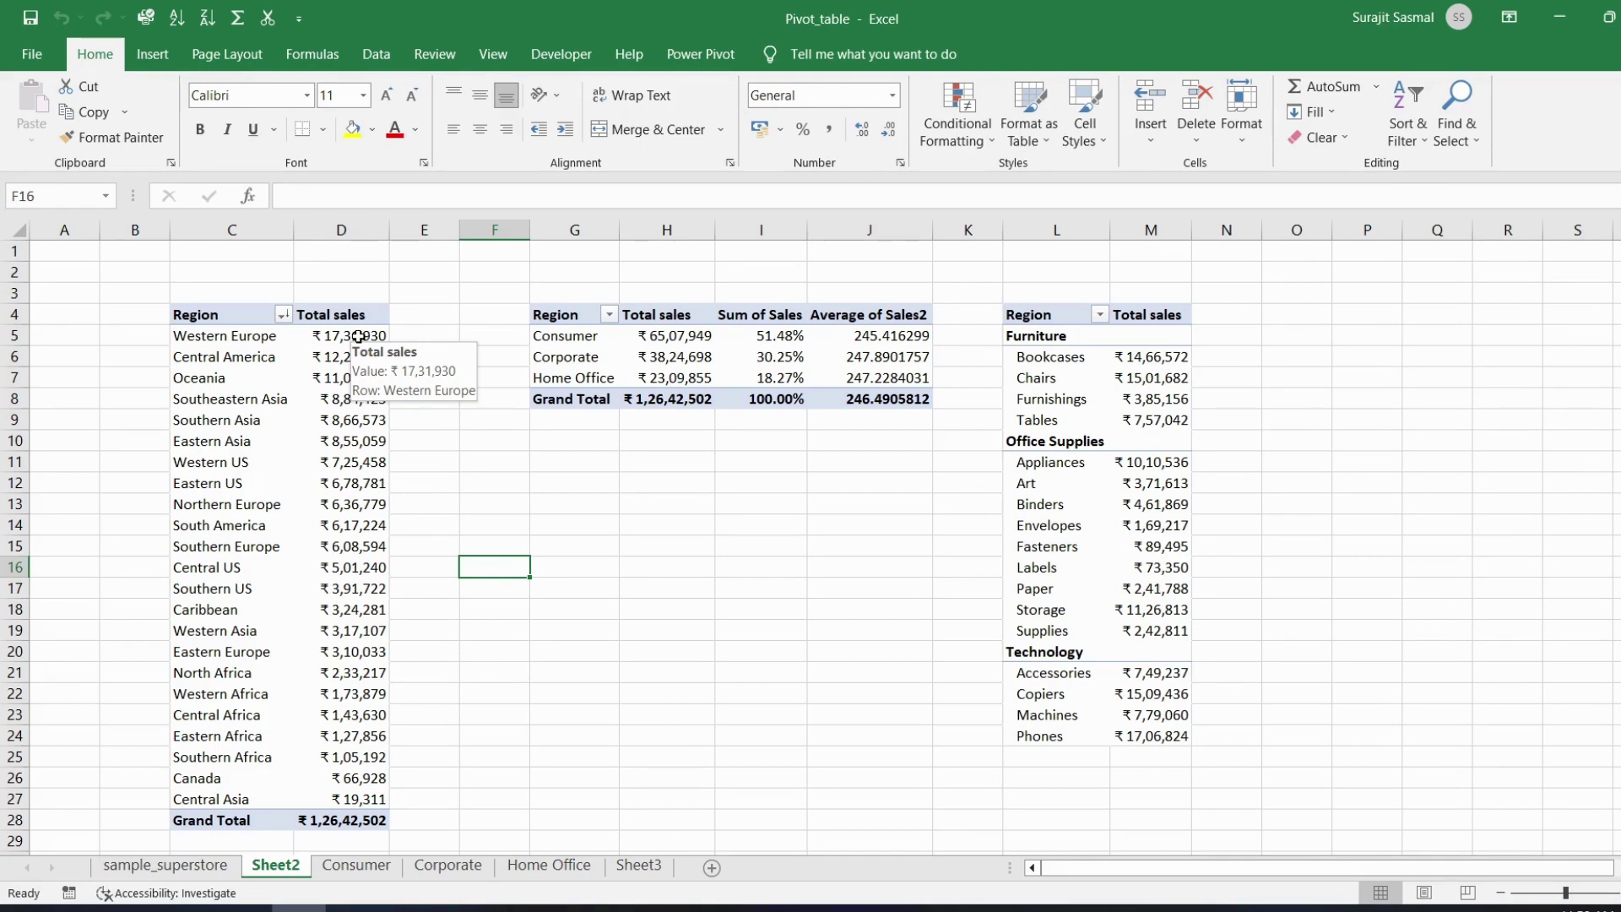
{"action": "left_click", "coordinate": [358, 336]}
{"action": "double_click", "coordinate": [358, 336]}
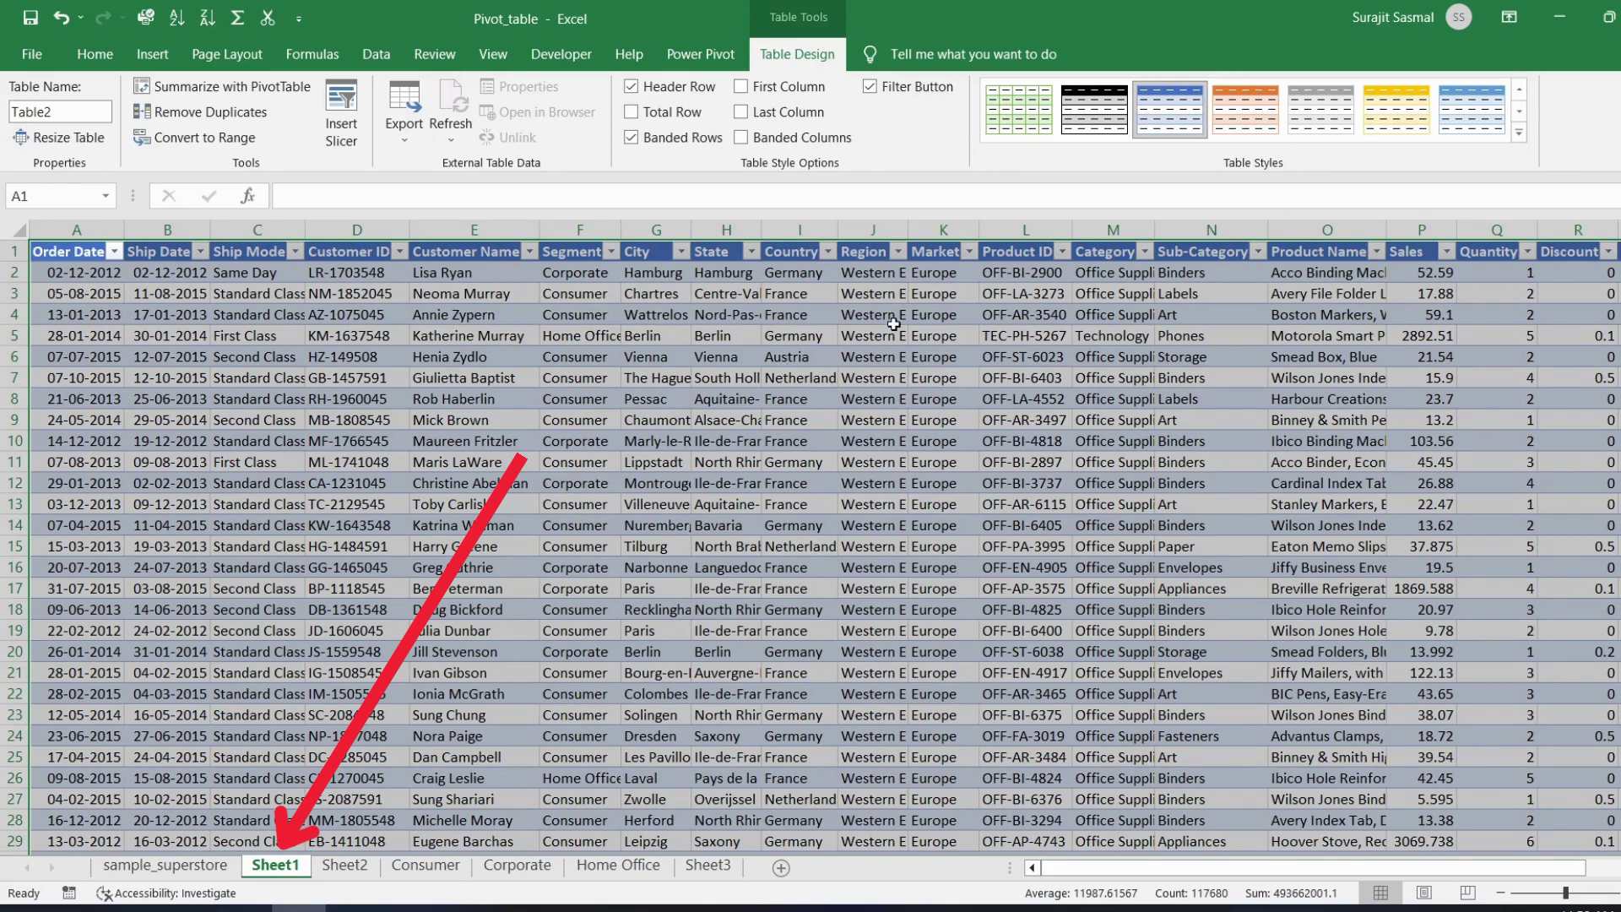
{"action": "left_click_drag", "start_coordinate": [905, 226], "coordinate": [959, 226]}
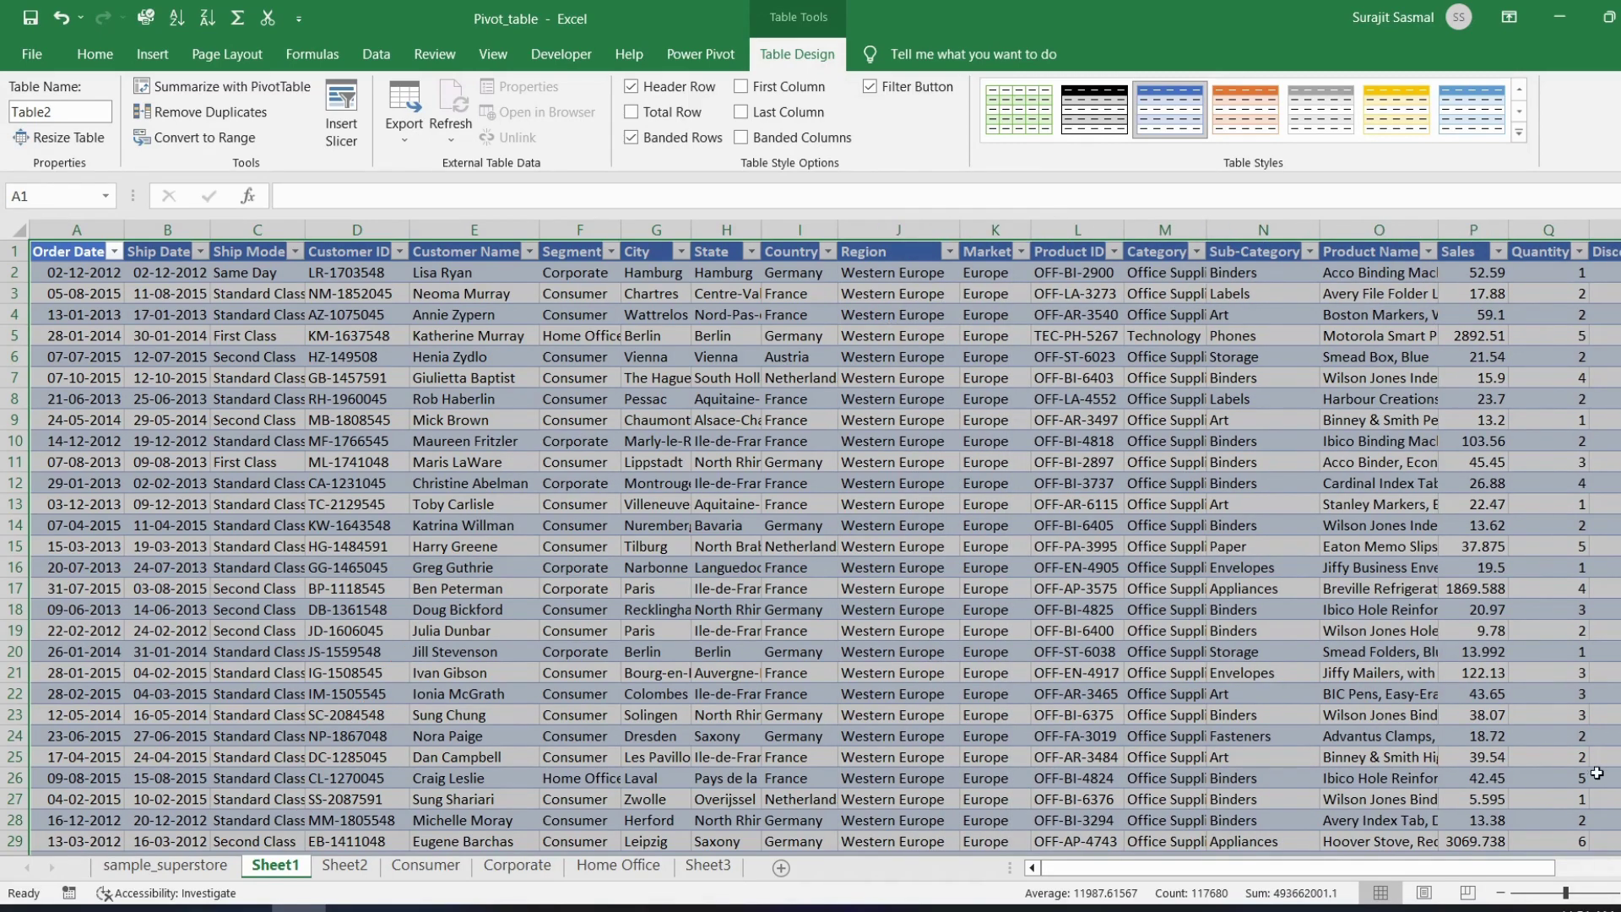
Compare the sum of the extracted Sales column with Western Europe's total sales on Sheet2
{"action": "left_click", "coordinate": [1484, 236]}
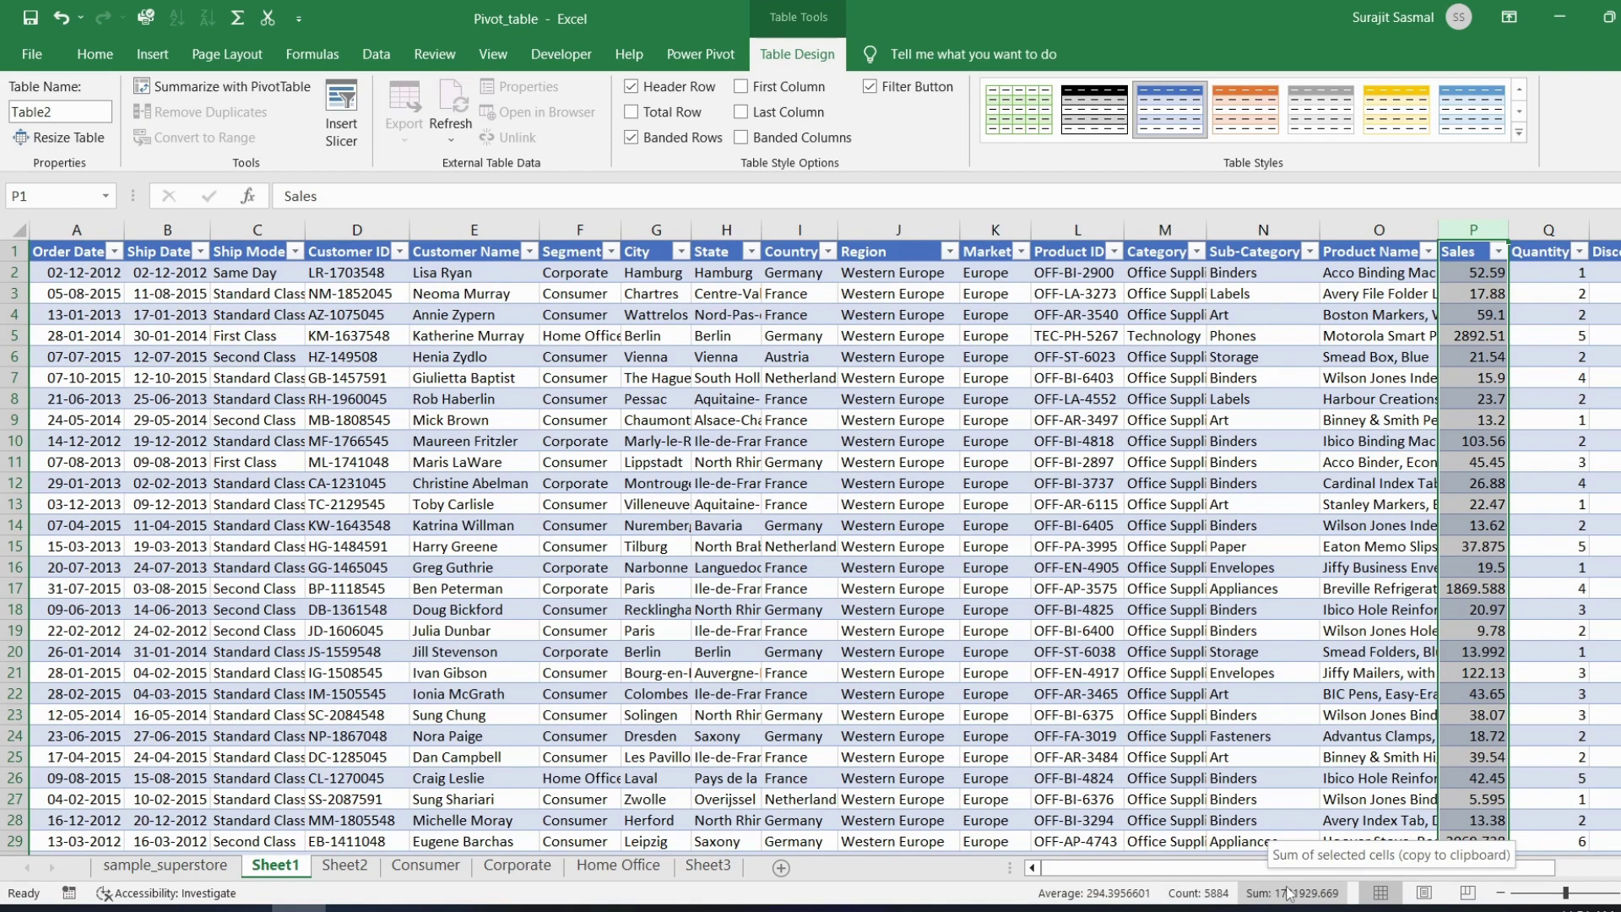
{"action": "left_click", "coordinate": [345, 865]}
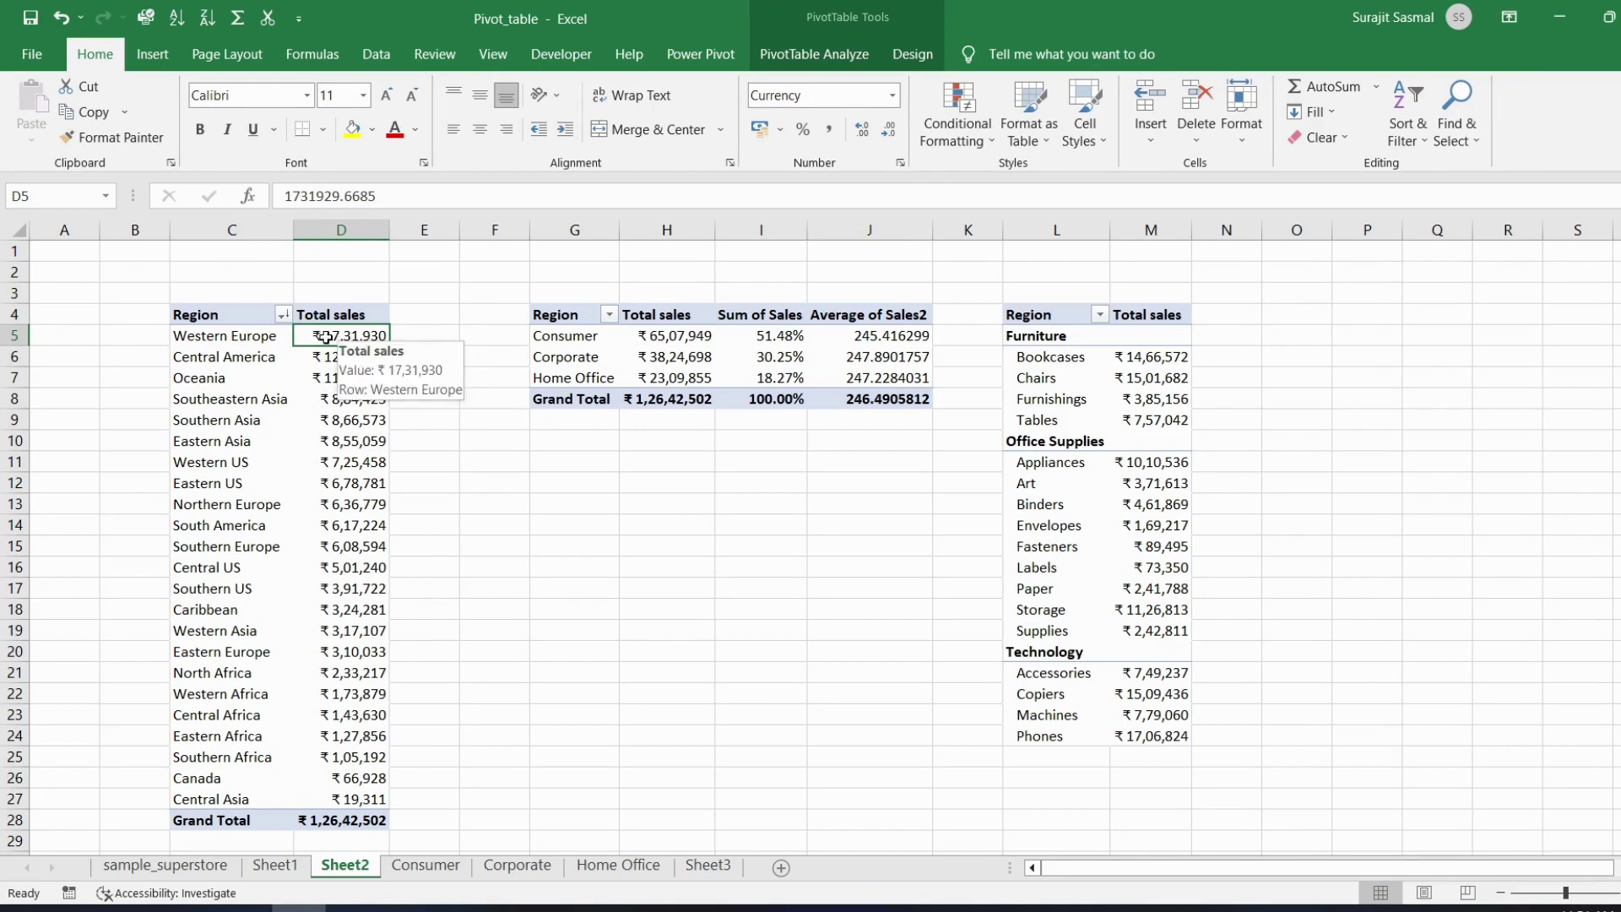
{"action": "mouse_move", "coordinate": [377, 336]}
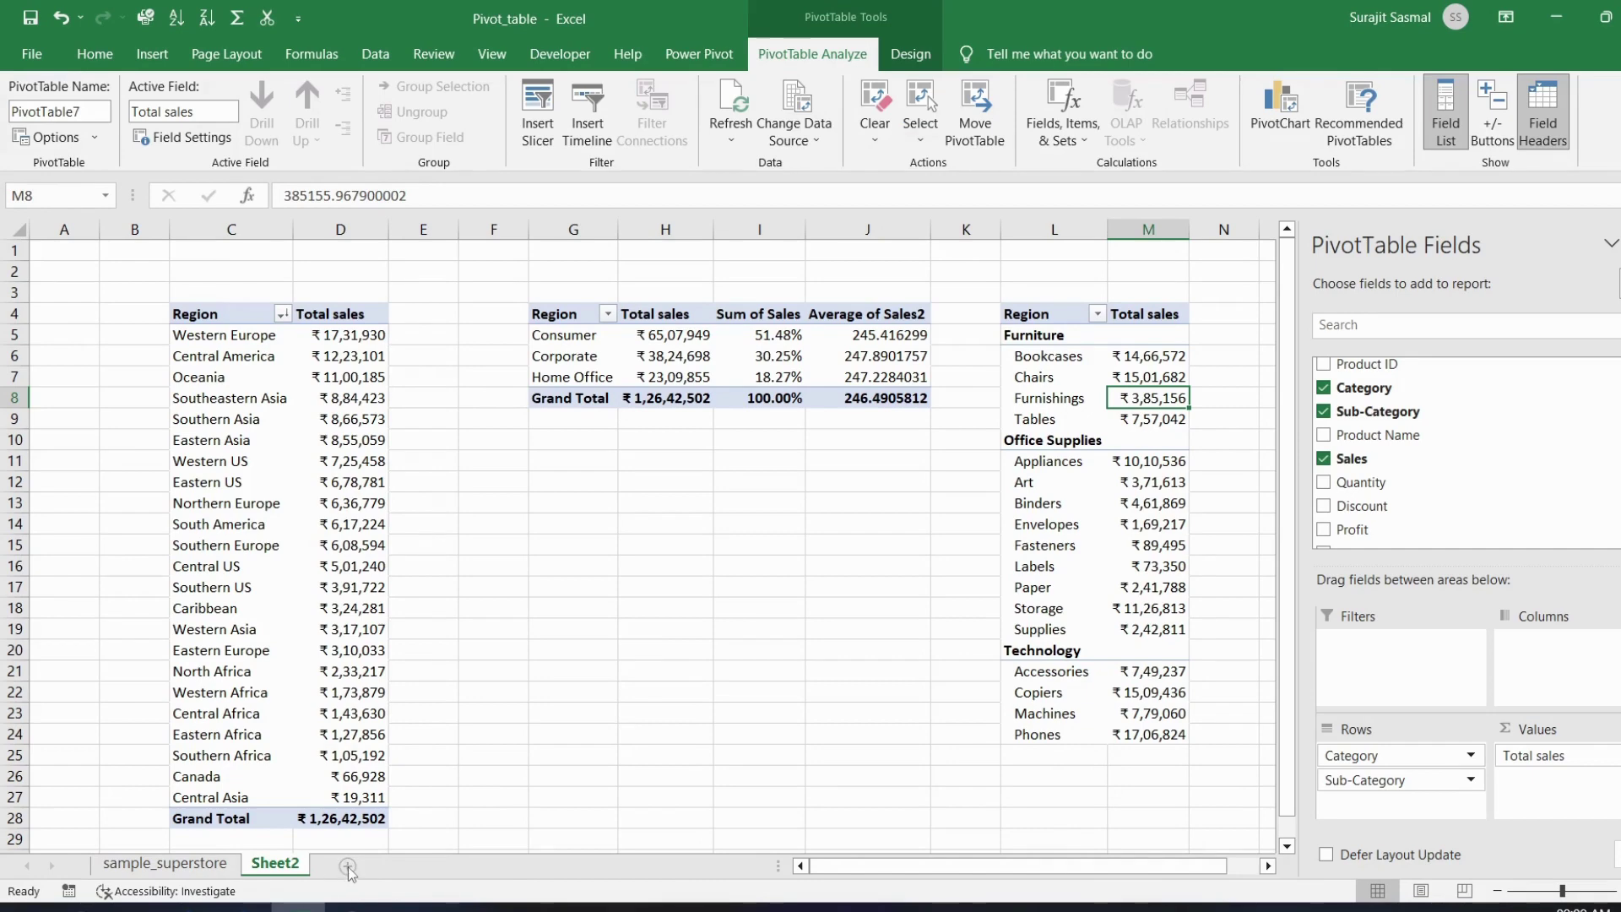
Add a new worksheet and insert a PivotTable at cell D6 from the sample_superstore table
{"action": "left_click", "coordinate": [347, 866]}
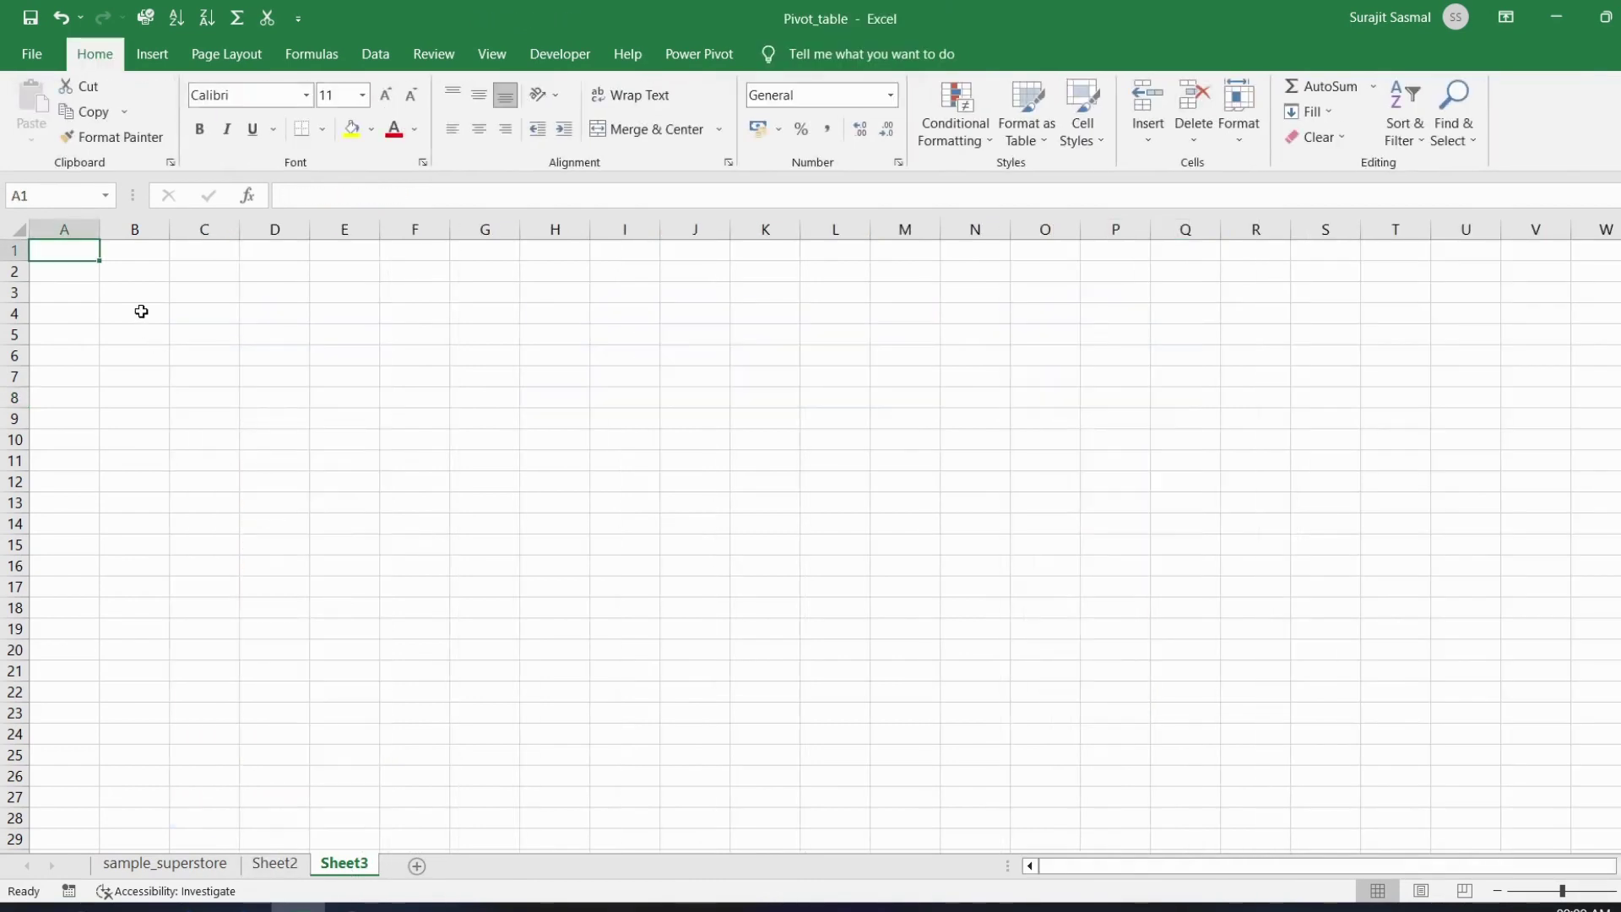
{"action": "left_click", "coordinate": [296, 354]}
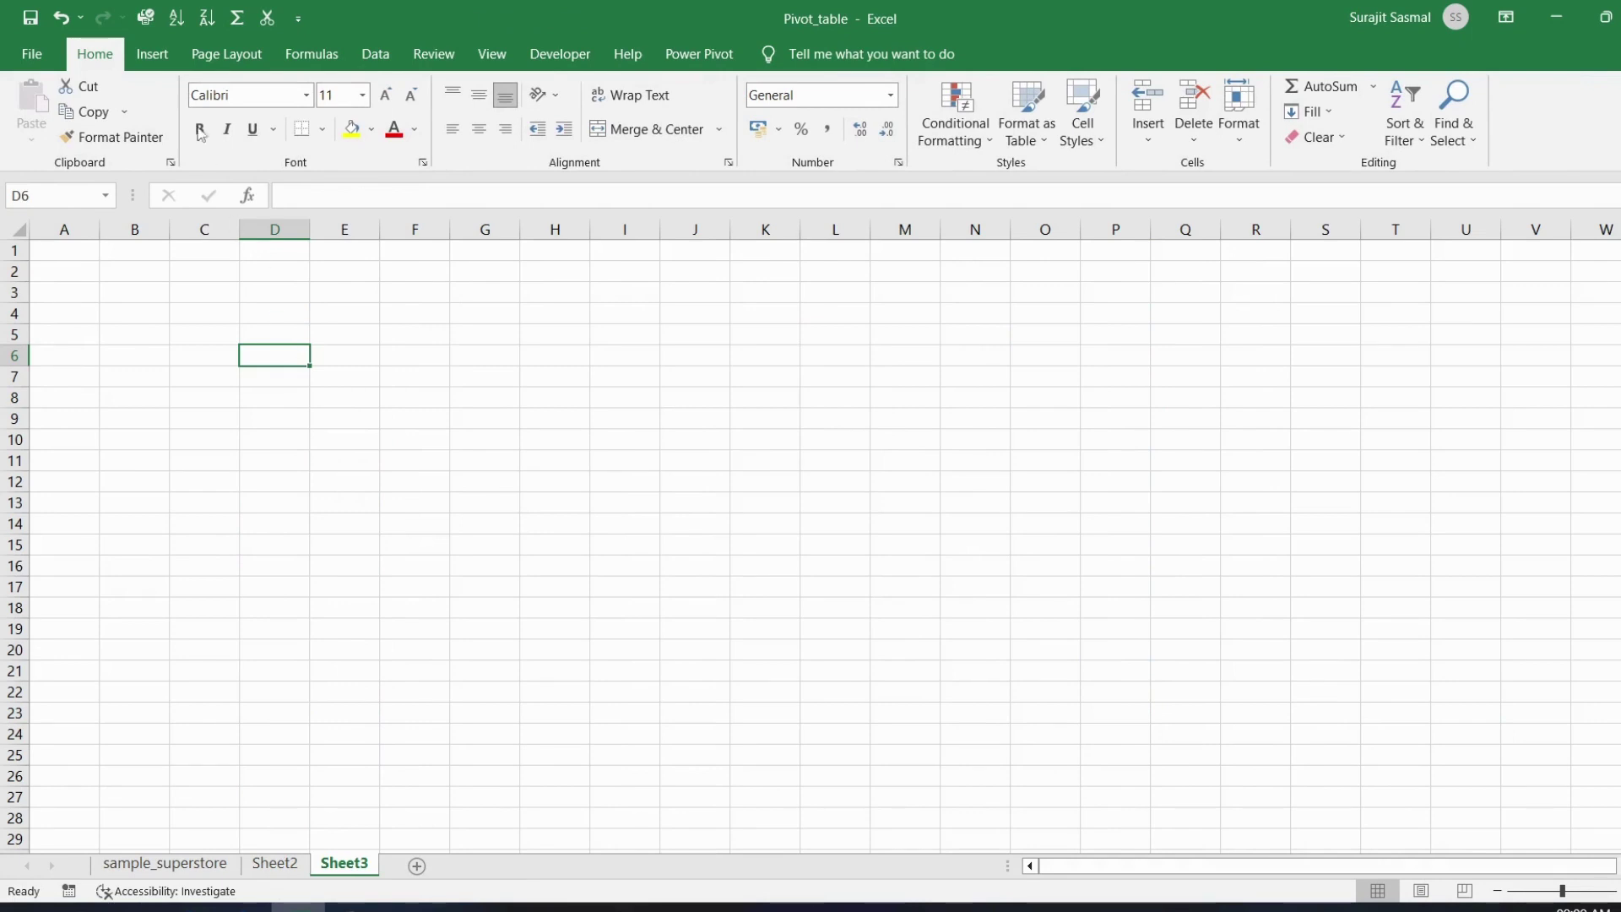
{"action": "left_click", "coordinate": [166, 54]}
{"action": "left_click", "coordinate": [65, 116]}
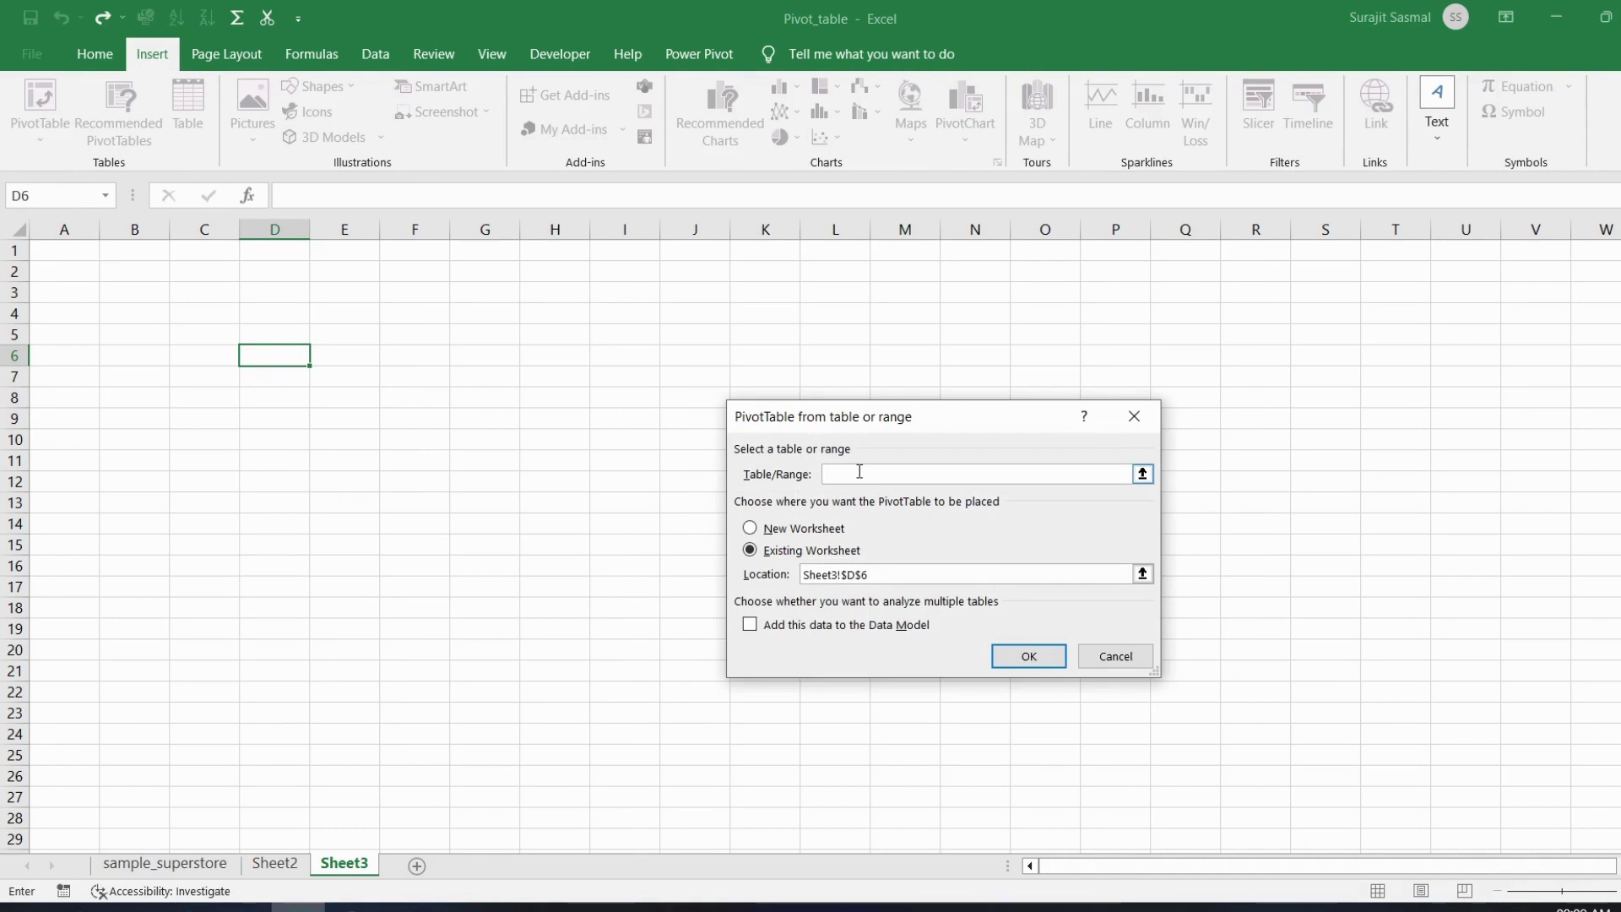
{"action": "type", "text": "sample_superstore"}
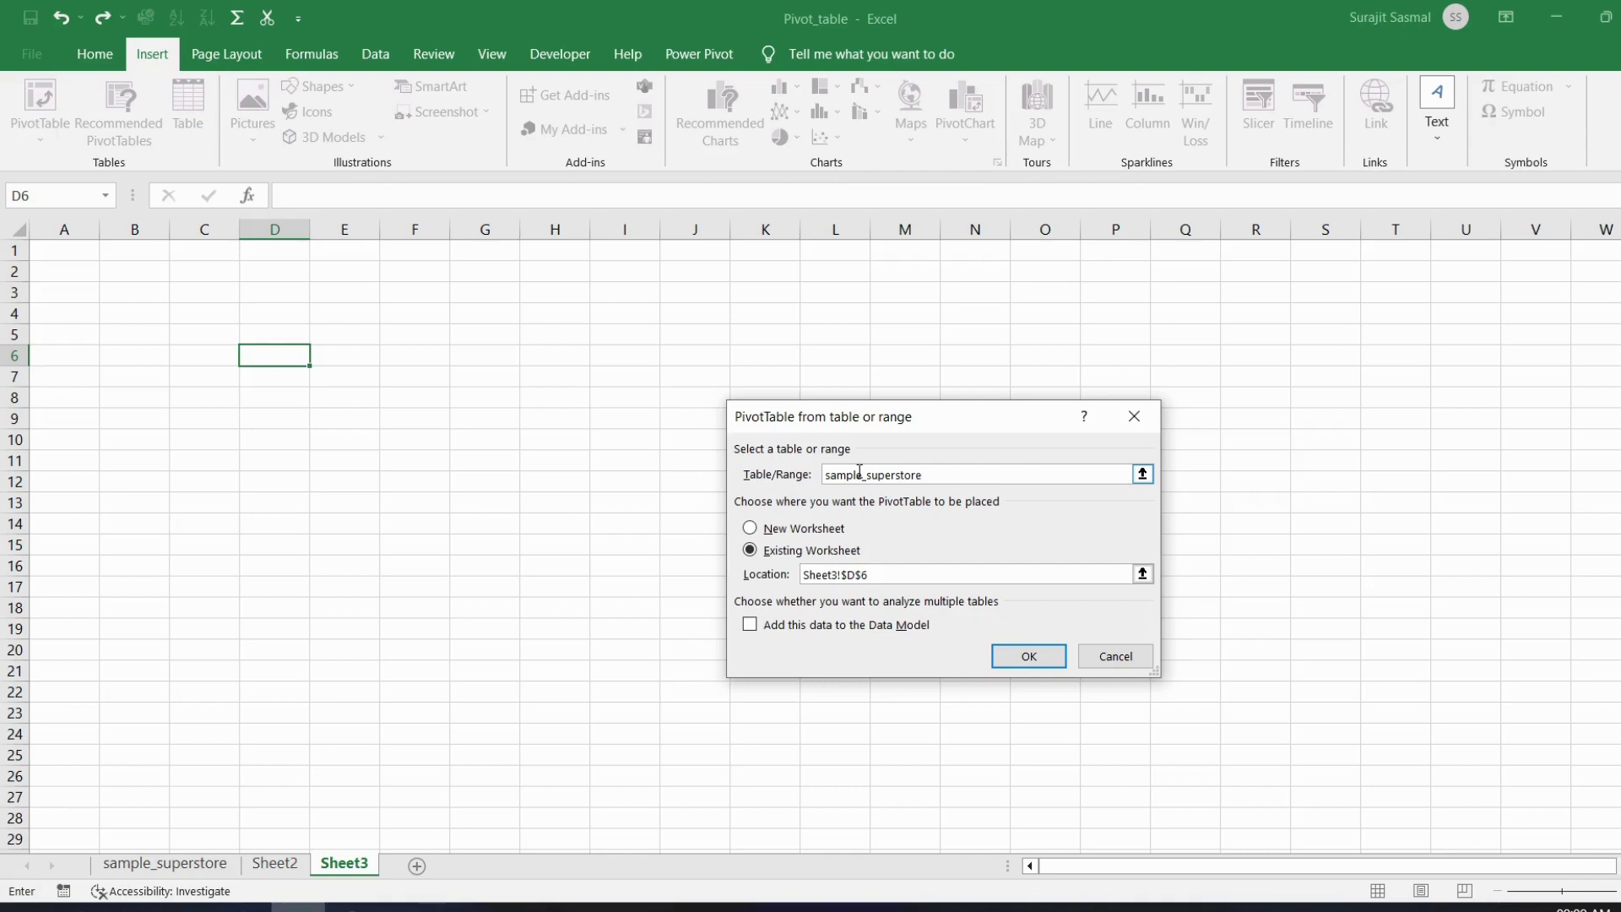
{"action": "left_click", "coordinate": [1011, 656]}
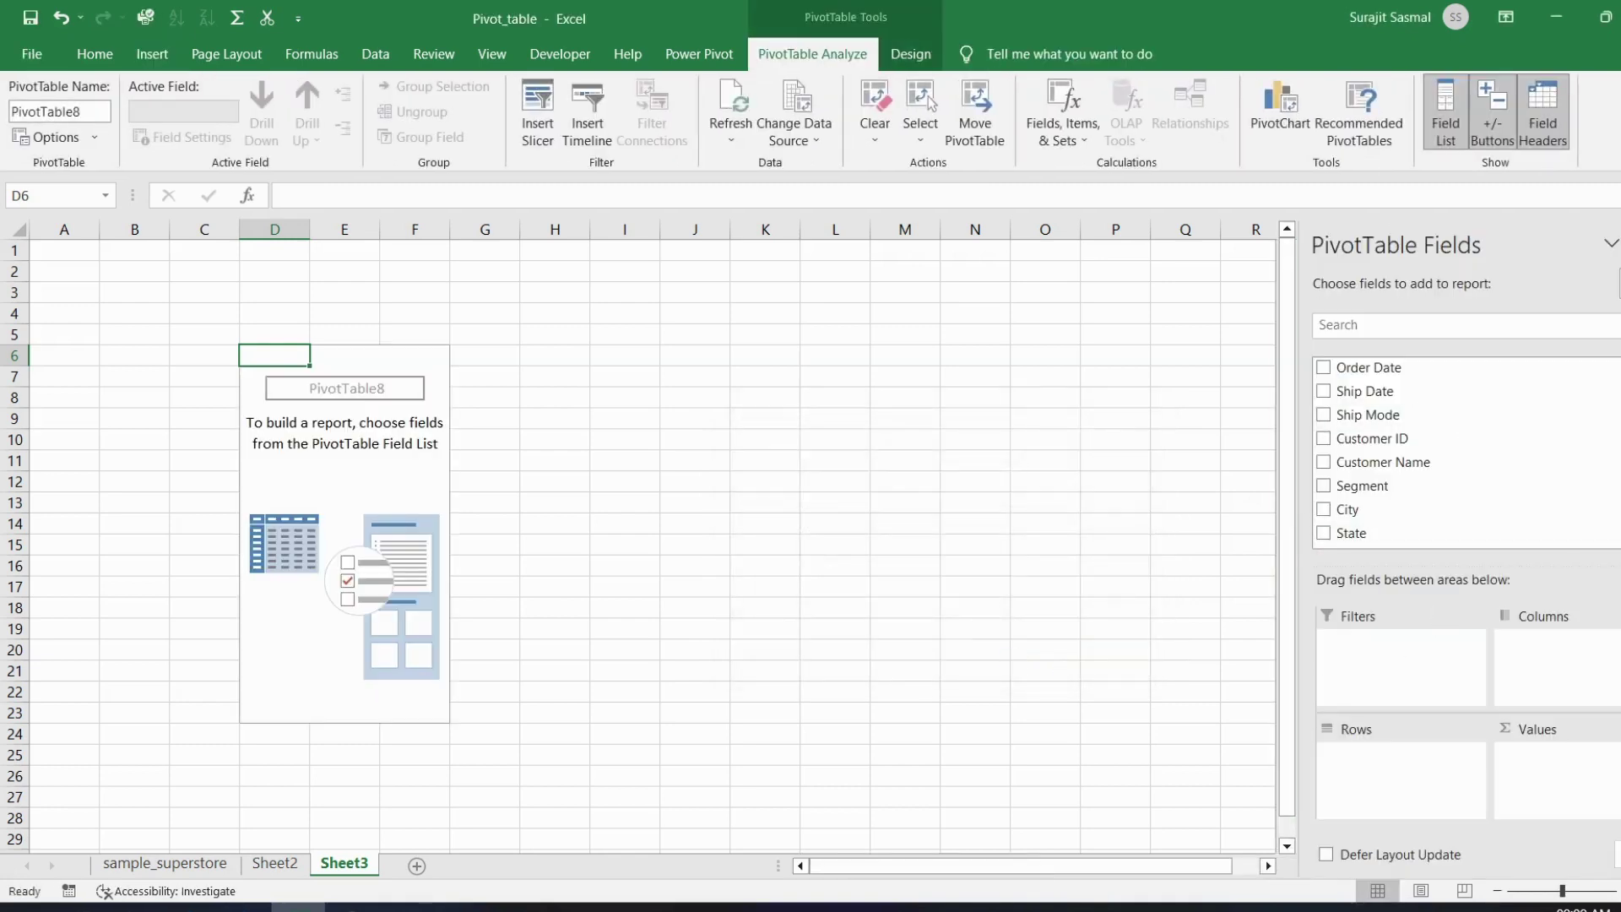
Build the new PivotTable with Sub-Category in the rows and Sales in the values
{"action": "scroll", "coordinate": [1435, 452], "scroll_direction": "down", "scroll_amount": 5}
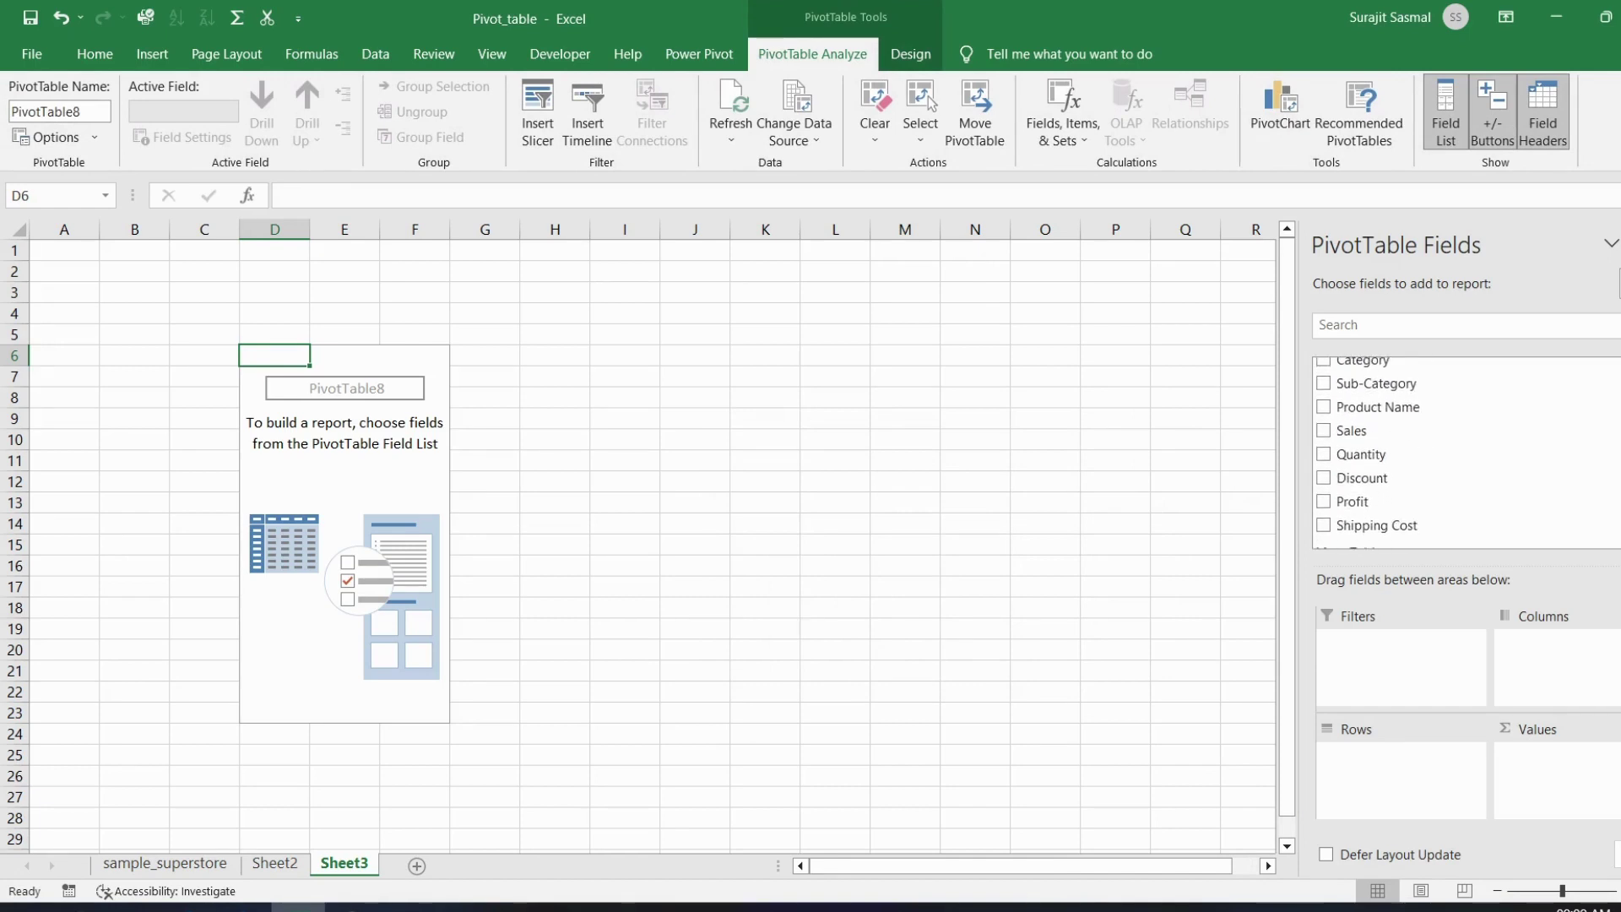
{"action": "scroll", "coordinate": [1435, 452], "scroll_direction": "up", "scroll_amount": 2}
{"action": "left_click_drag", "start_coordinate": [1499, 435], "coordinate": [1437, 796]}
{"action": "left_click_drag", "start_coordinate": [1414, 486], "coordinate": [1538, 770]}
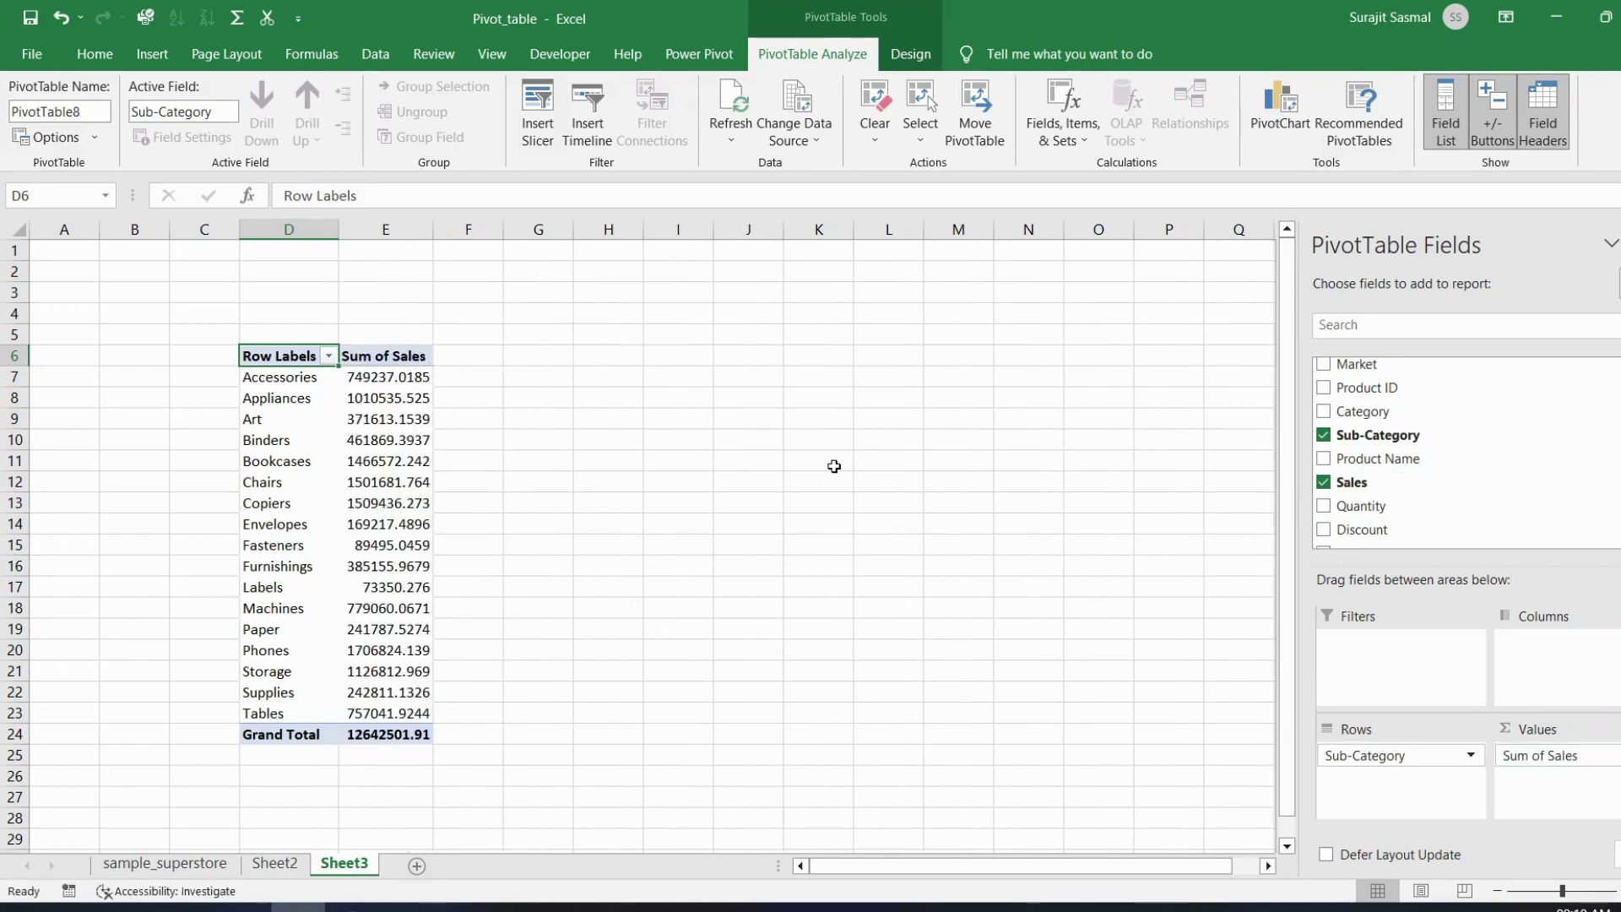
Add Segment as the report filter of the sub-category PivotTable
{"action": "scroll", "coordinate": [1435, 456], "scroll_direction": "up", "scroll_amount": 2}
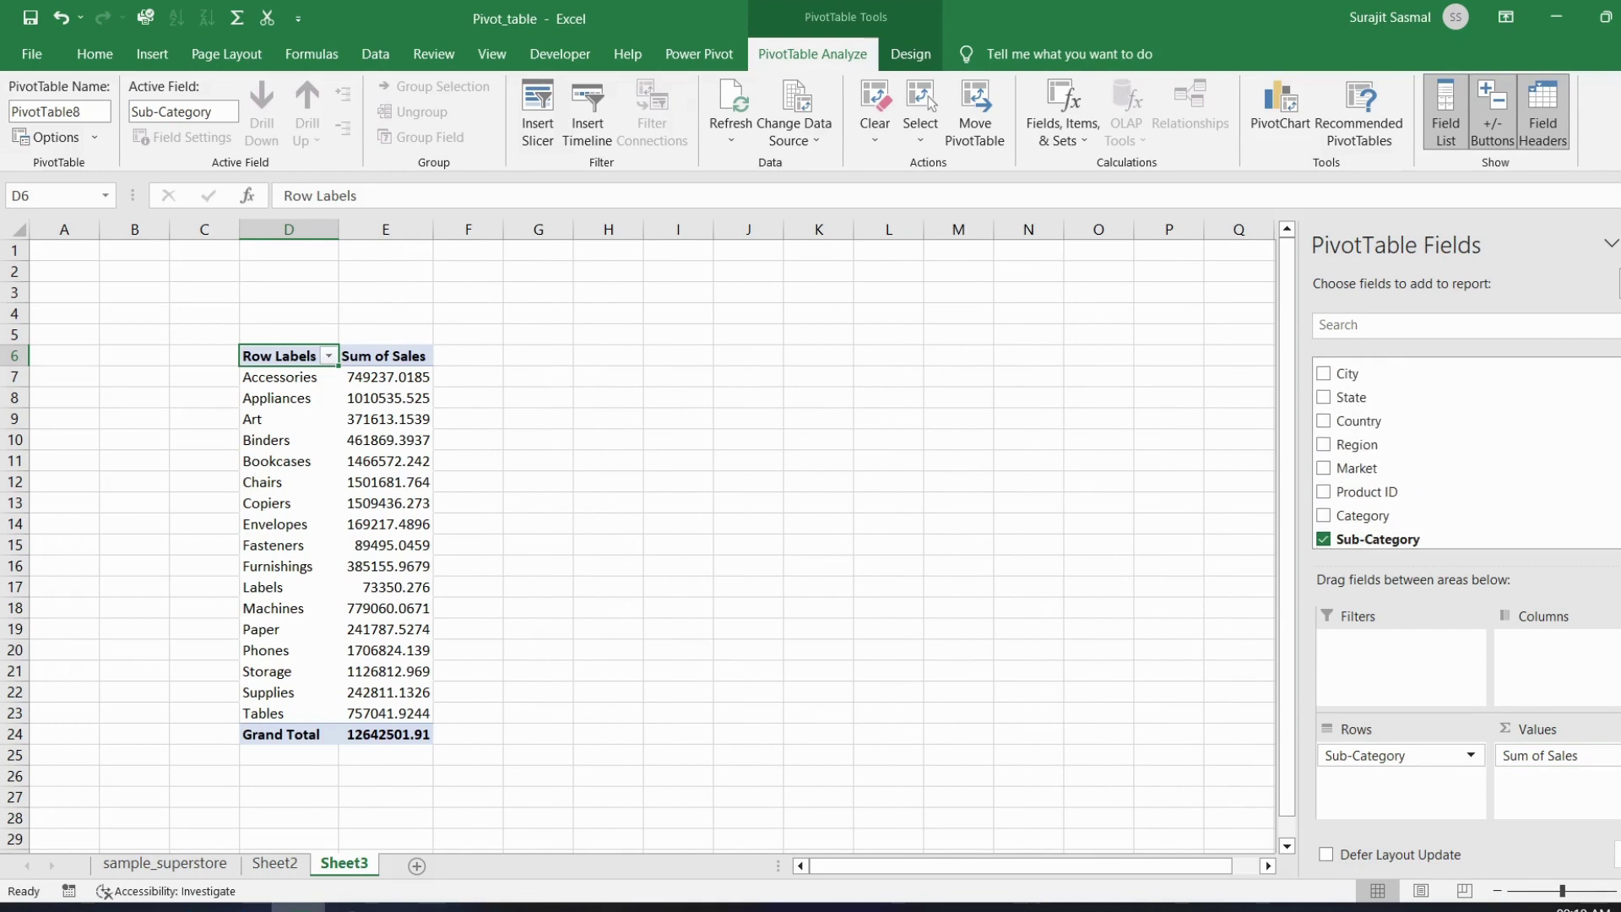
{"action": "scroll", "coordinate": [1379, 422], "scroll_direction": "up", "scroll_amount": 2}
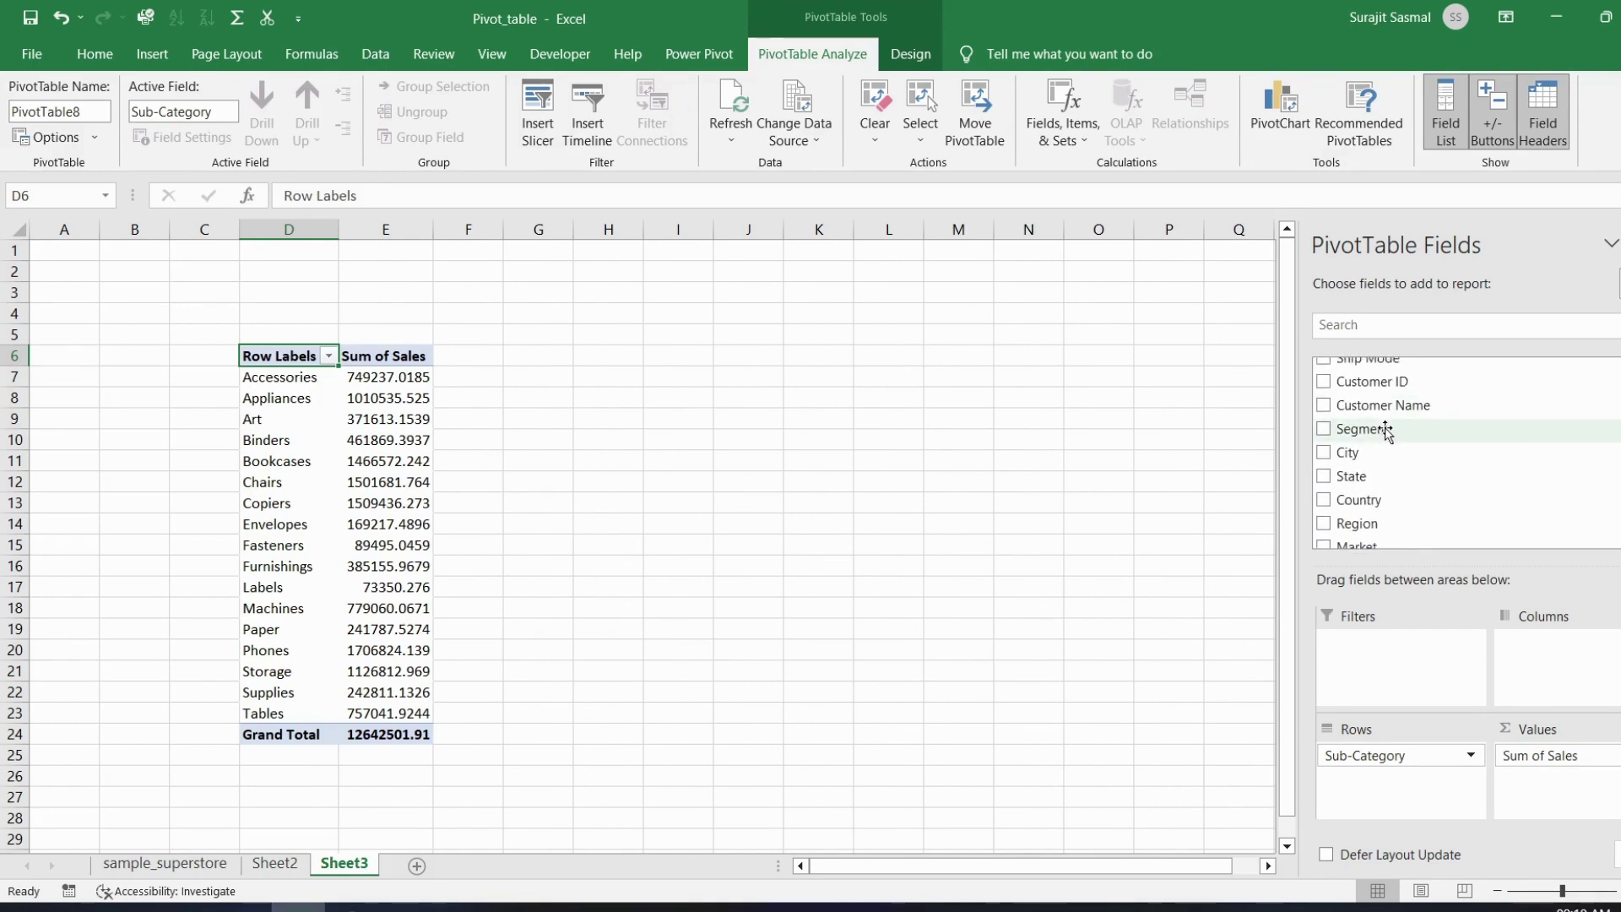
{"action": "left_click_drag", "start_coordinate": [1385, 431], "coordinate": [1393, 676]}
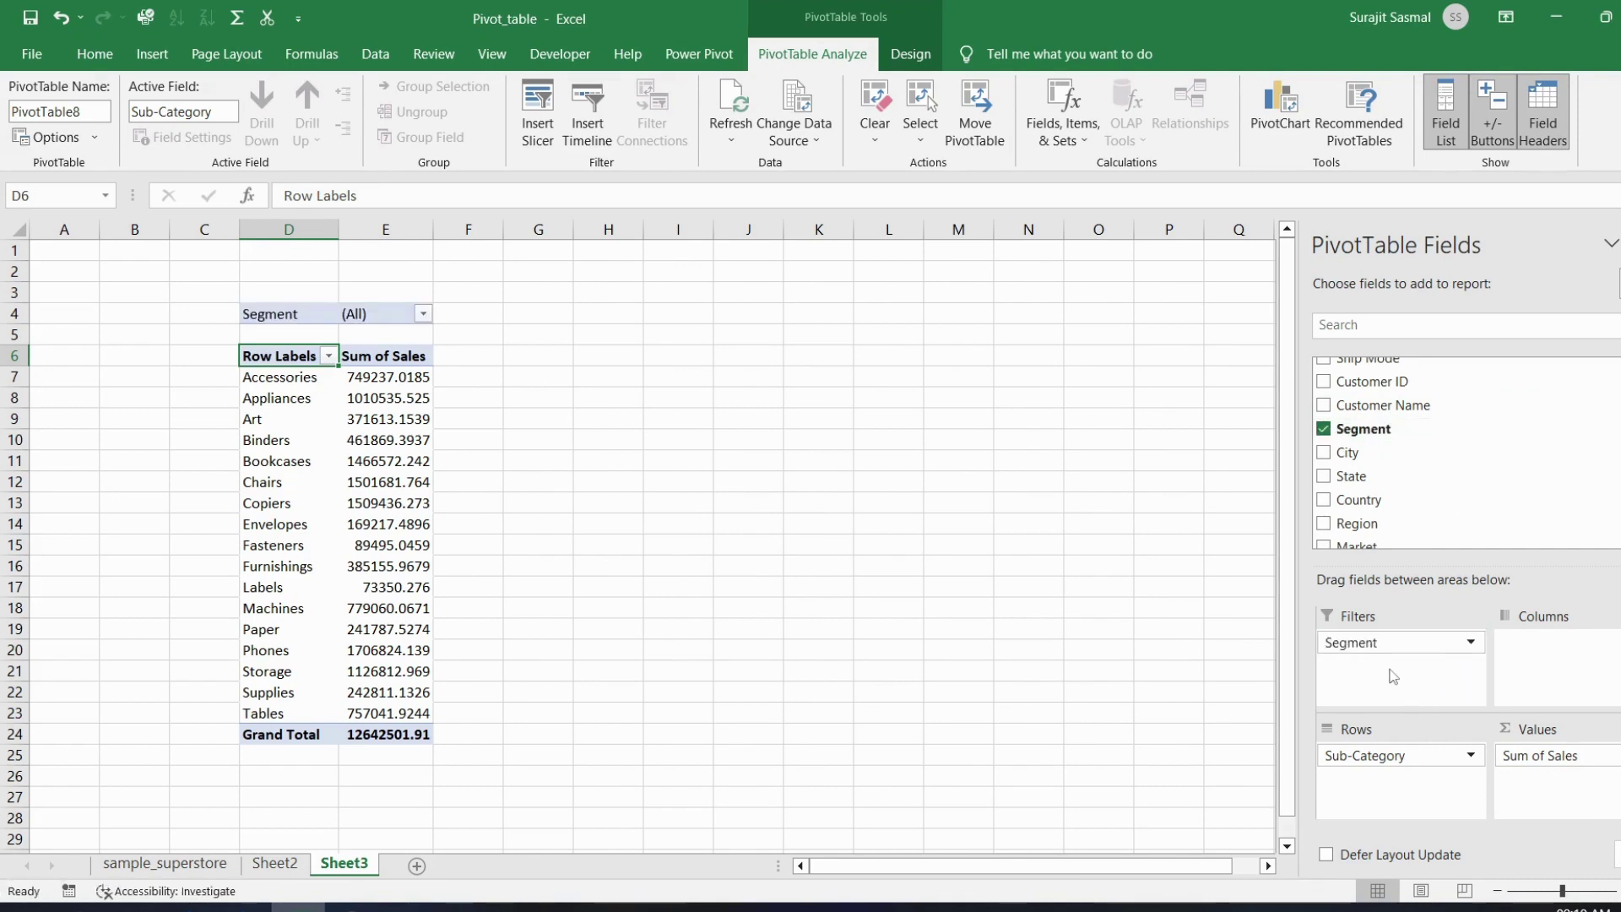
Enable multiple-item selection in the Segment report filter and show only Consumer in the sub-category PivotTable
{"action": "left_click", "coordinate": [424, 315]}
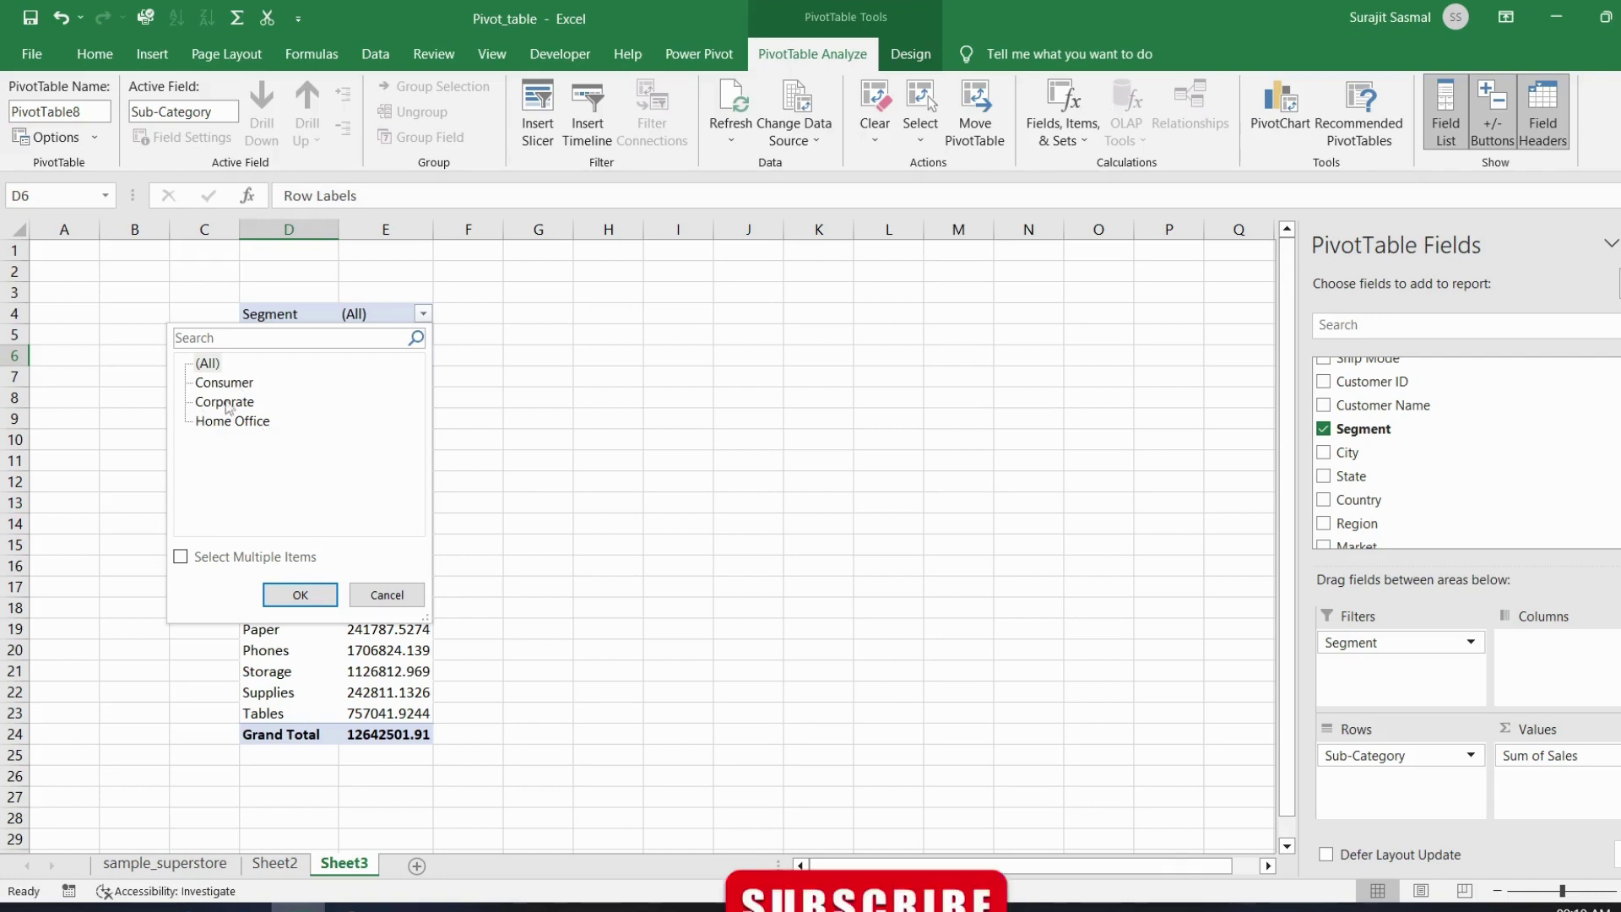
{"action": "left_click", "coordinate": [181, 557]}
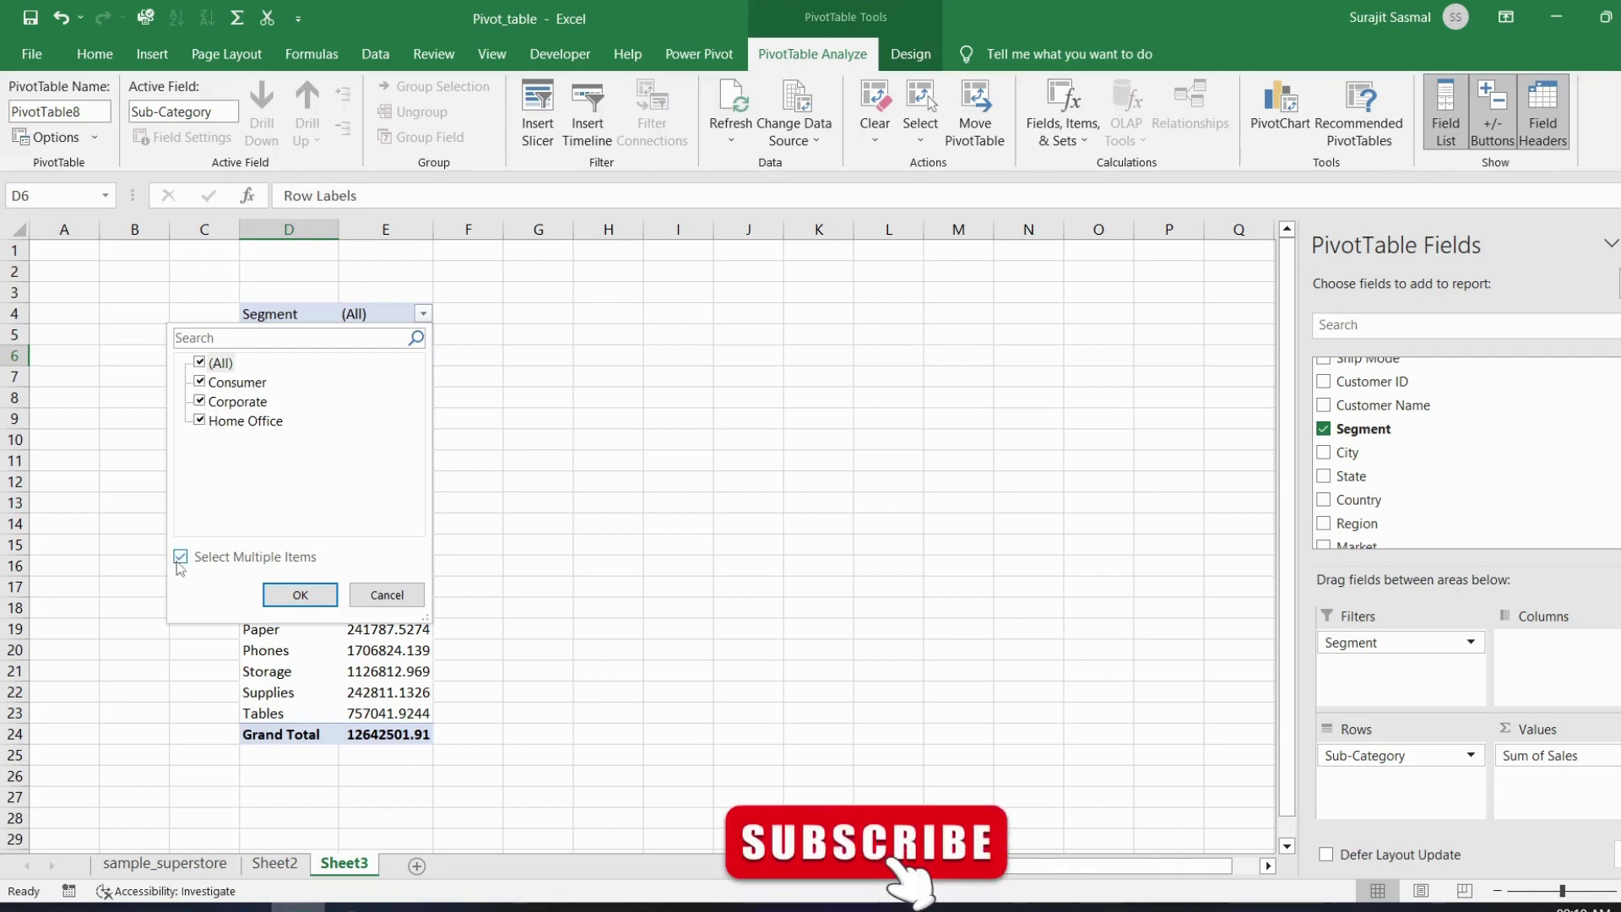
{"action": "left_click", "coordinate": [201, 363]}
{"action": "left_click", "coordinate": [202, 384]}
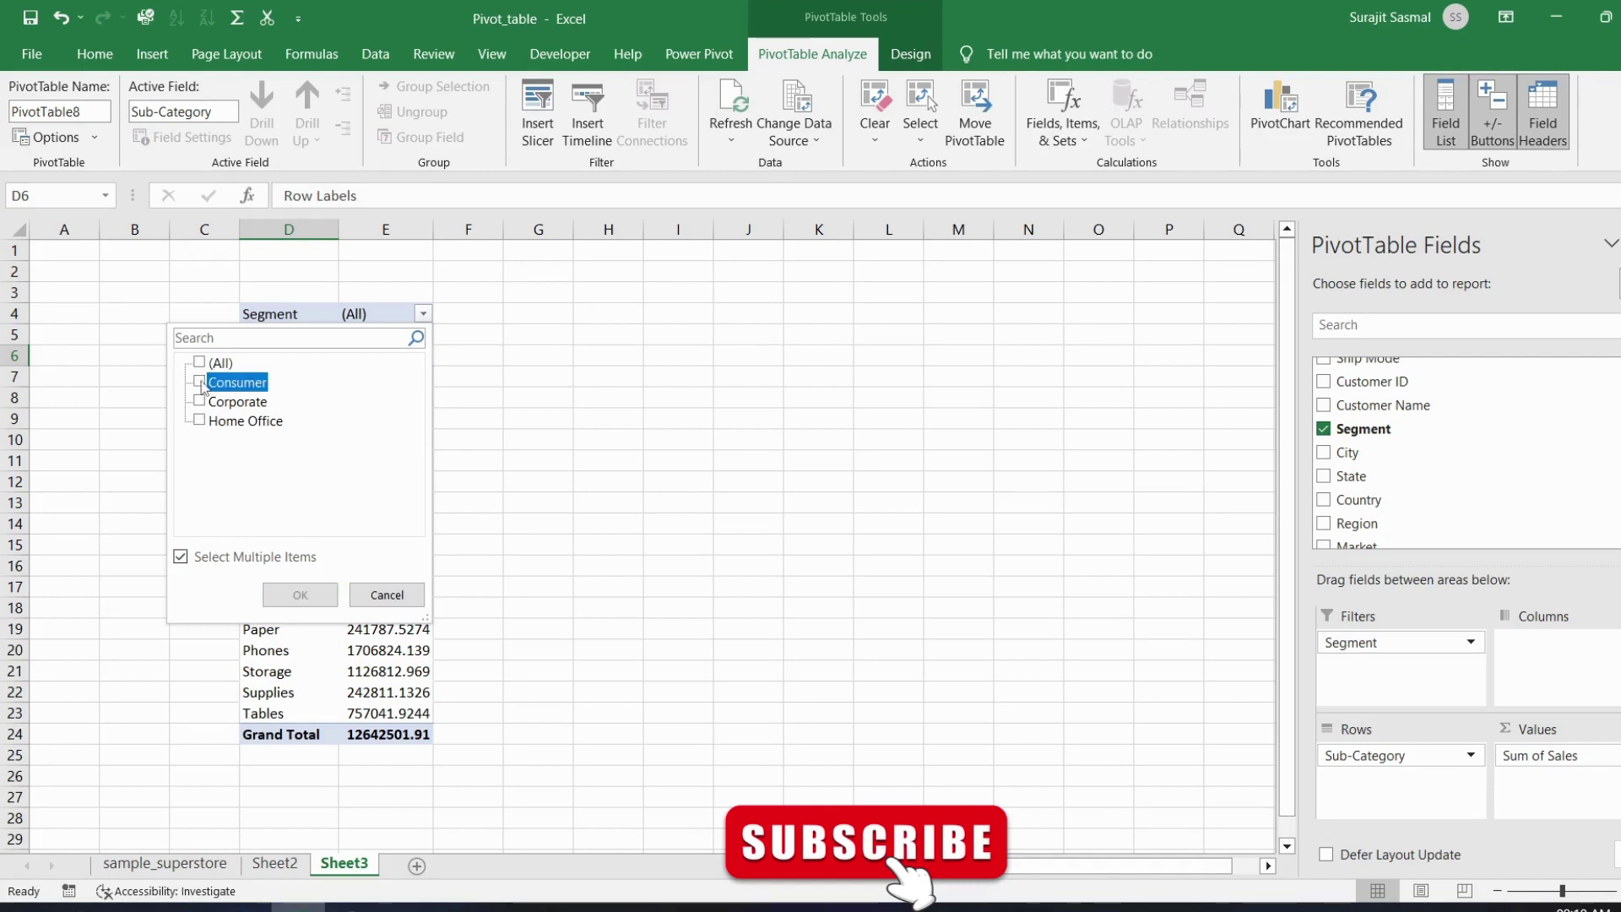
{"action": "left_click", "coordinate": [300, 595]}
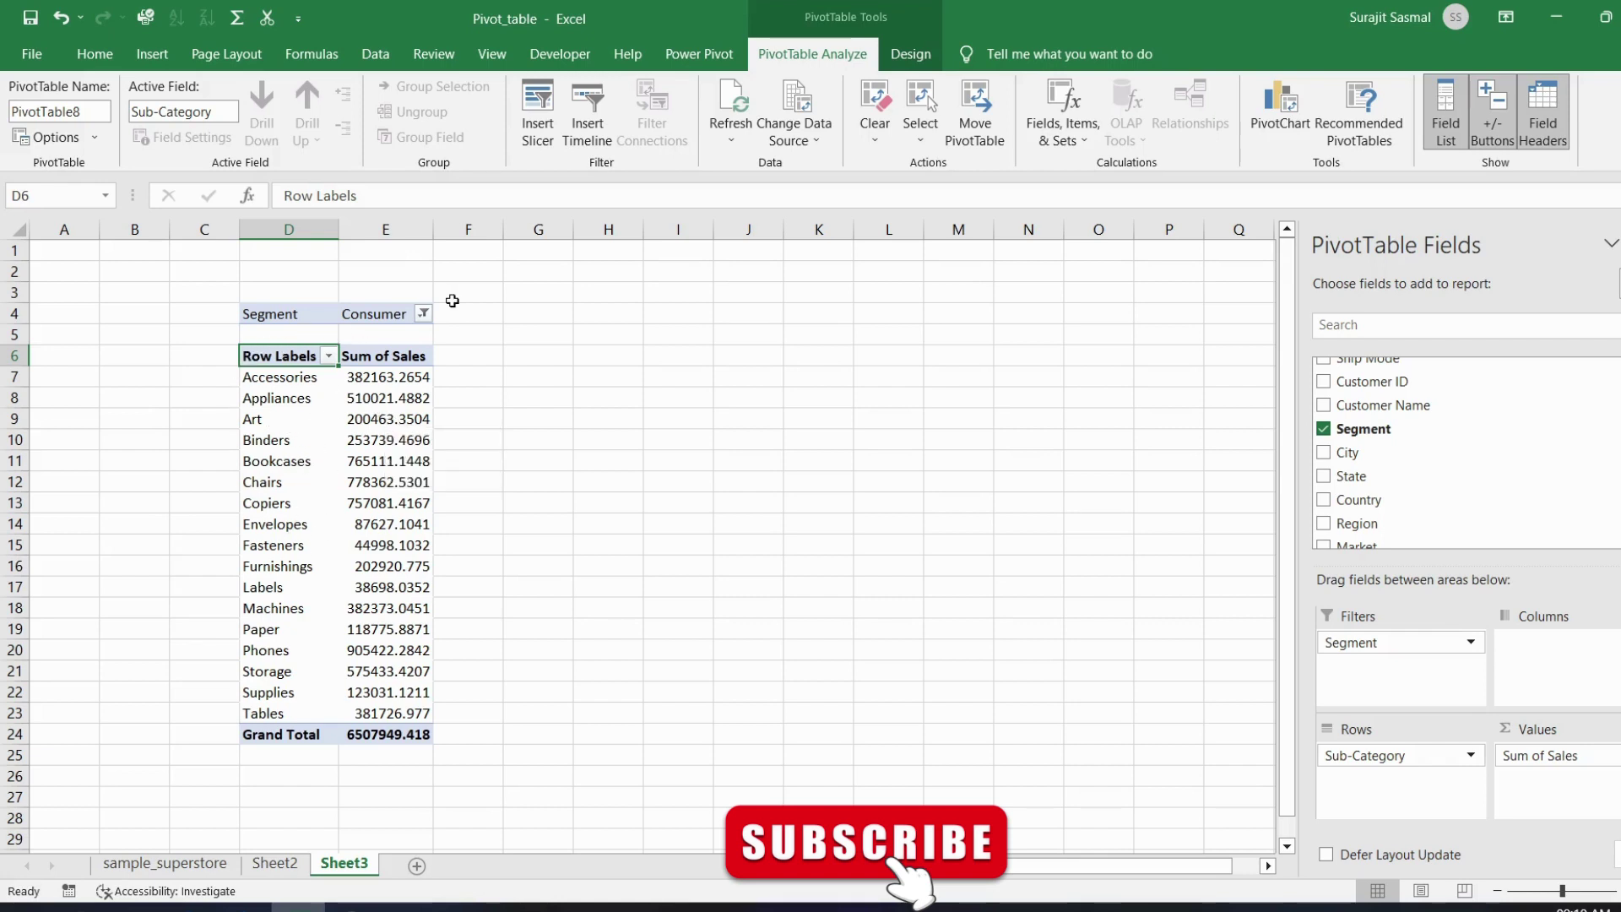
Add Corporate to the Segment report filter alongside Consumer
{"action": "left_click", "coordinate": [424, 314]}
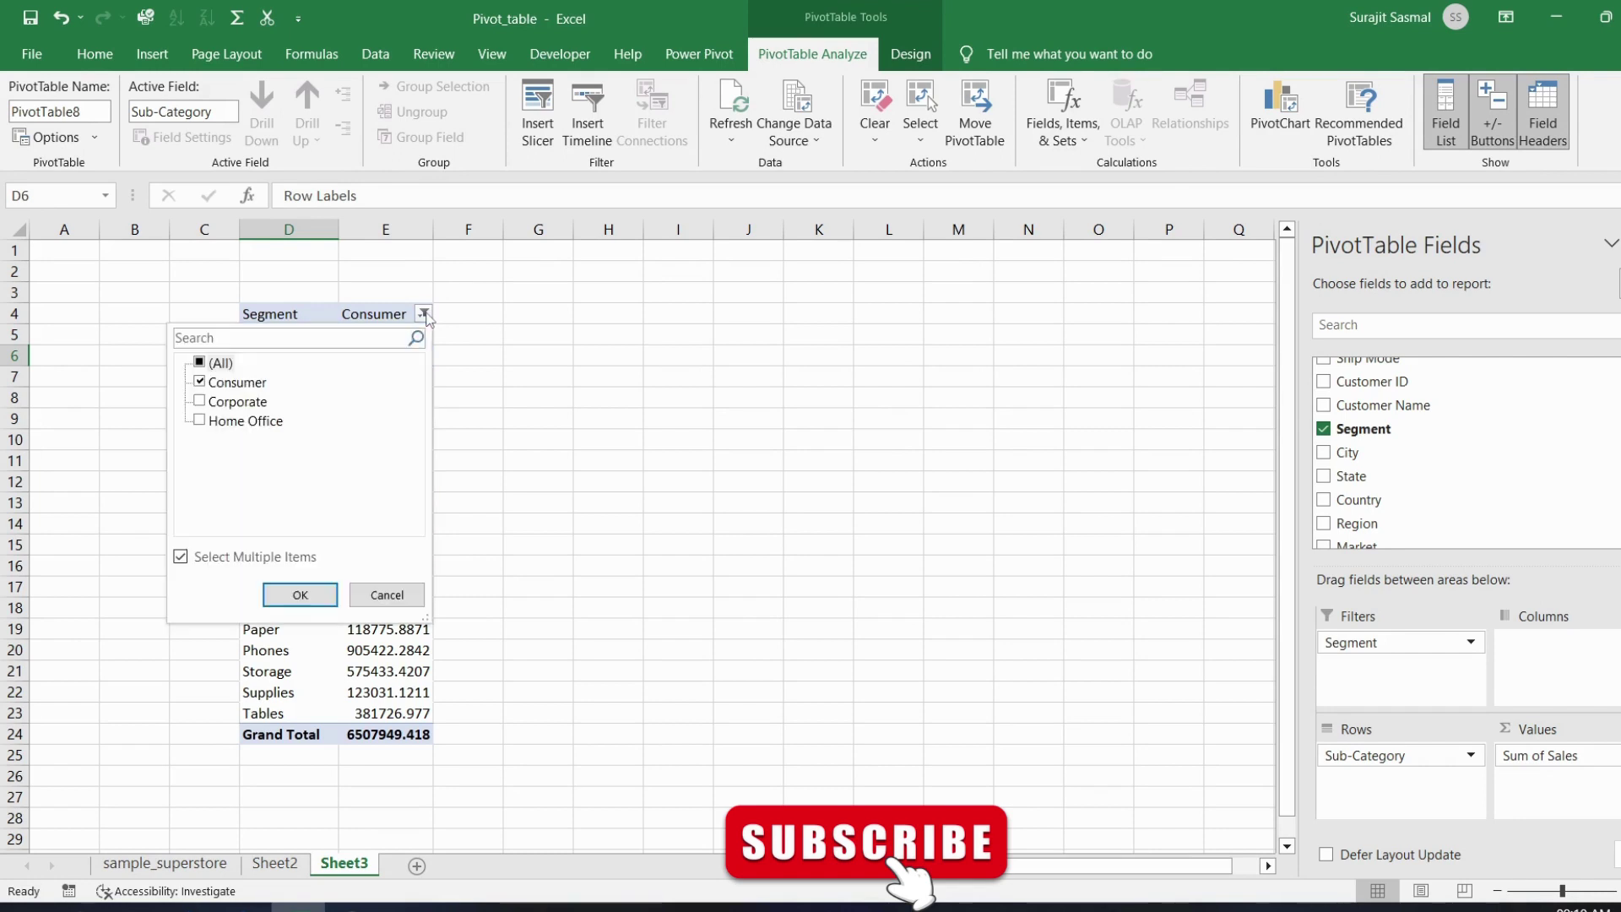
{"action": "left_click", "coordinate": [204, 404]}
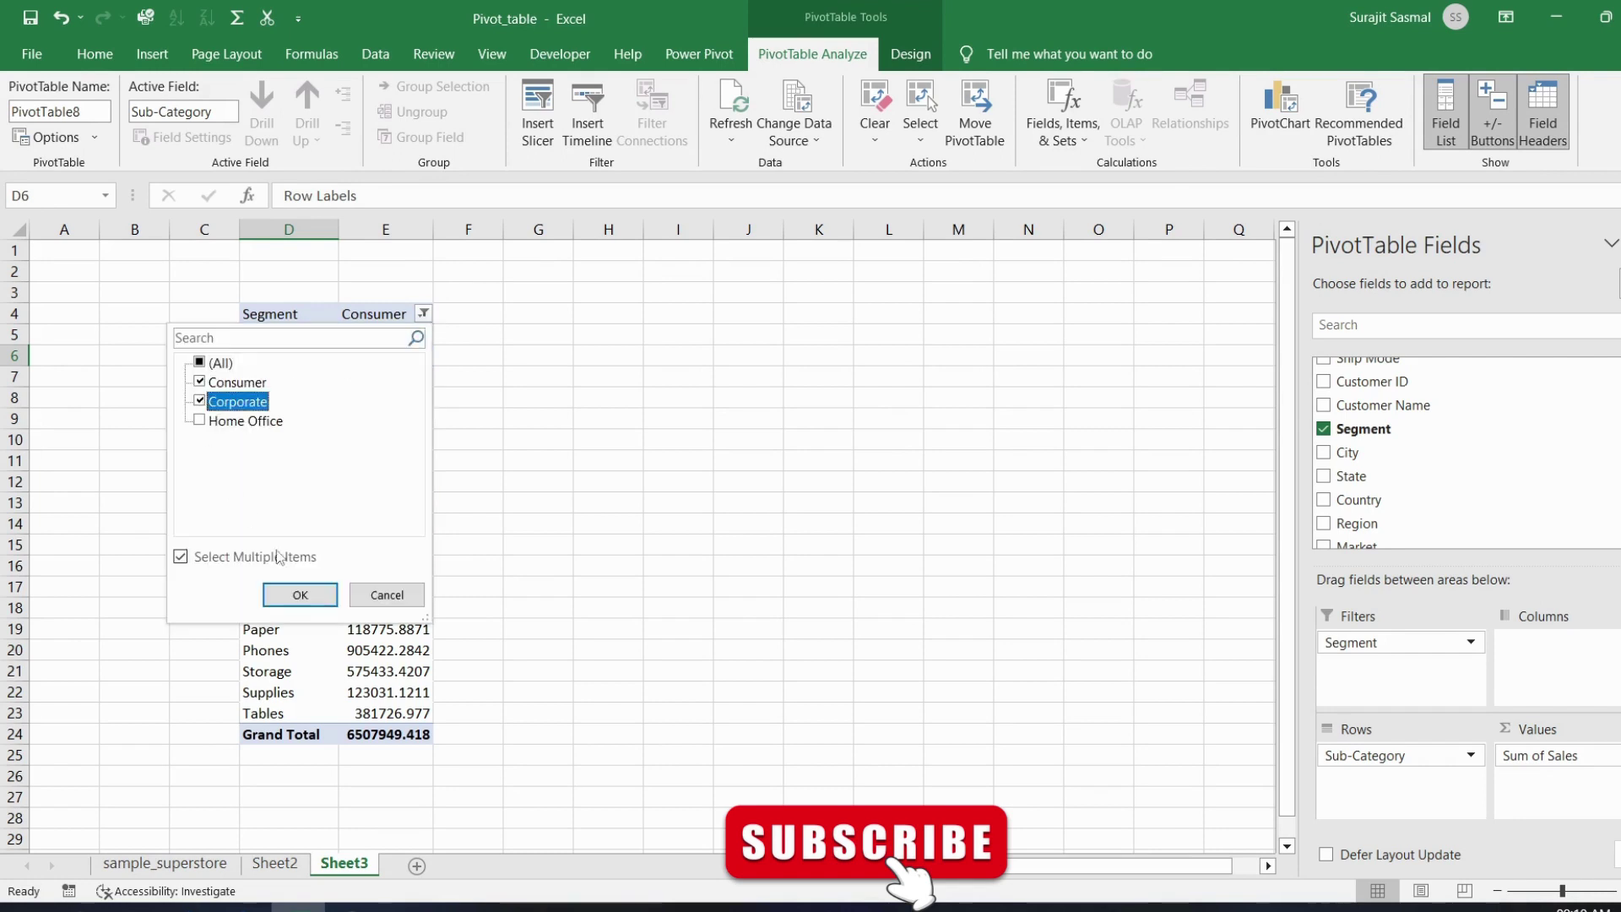
{"action": "left_click", "coordinate": [299, 594]}
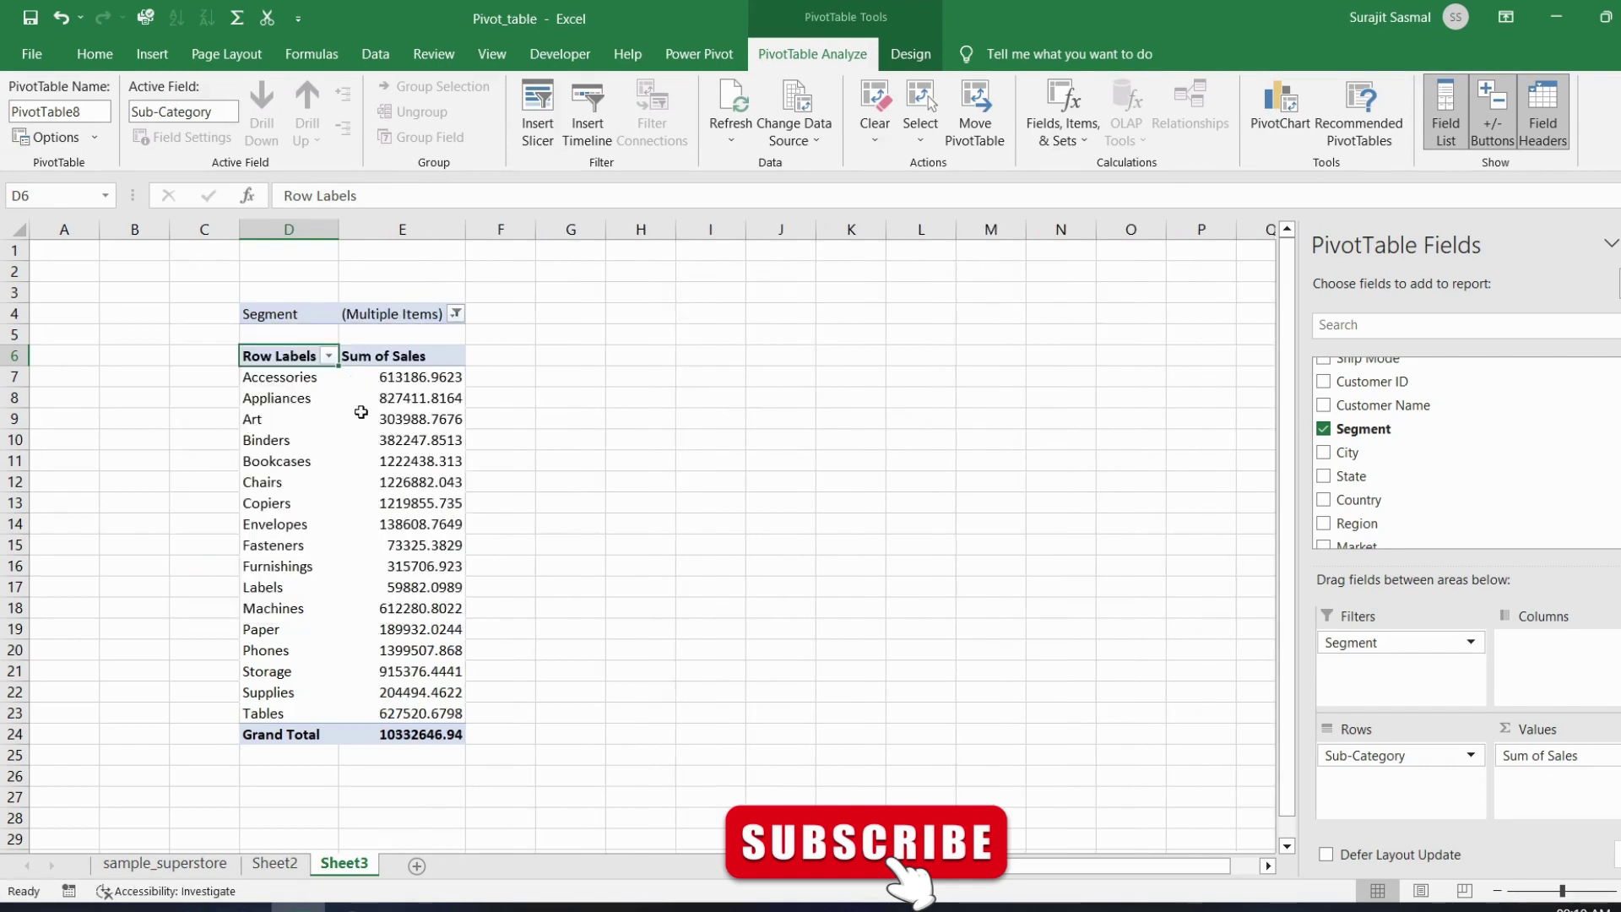
{"action": "mouse_move", "coordinate": [387, 520]}
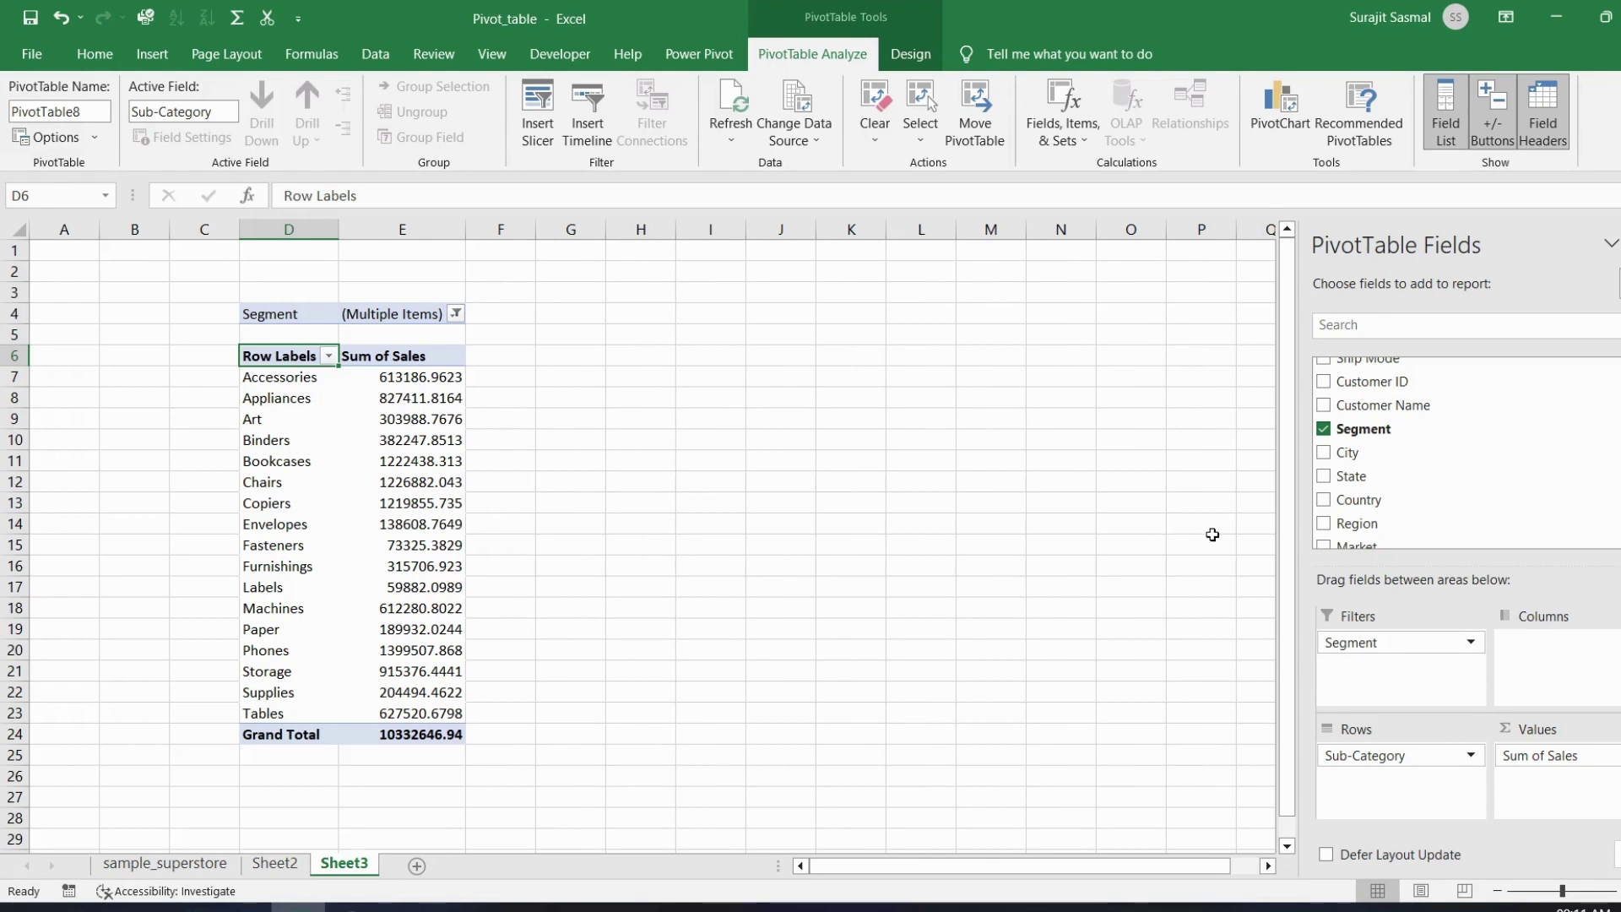
Remove the Segment report filter from the sub-category PivotTable and insert a Segment slicer in its place
{"action": "left_click_drag", "start_coordinate": [1389, 641], "coordinate": [1143, 608]}
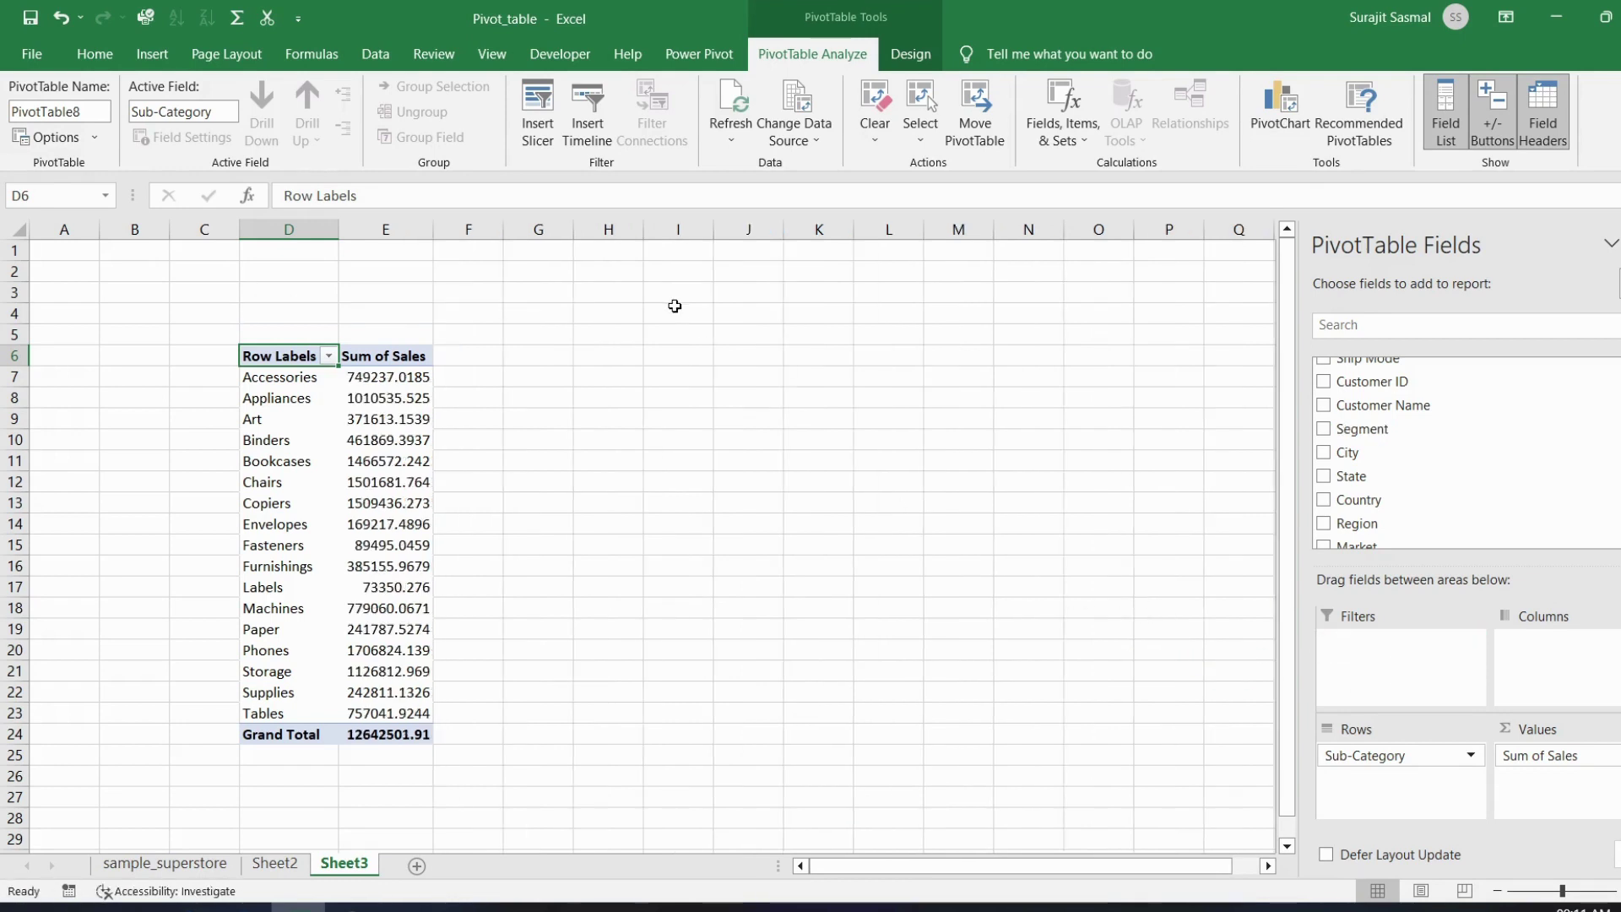
{"action": "left_click", "coordinate": [538, 109]}
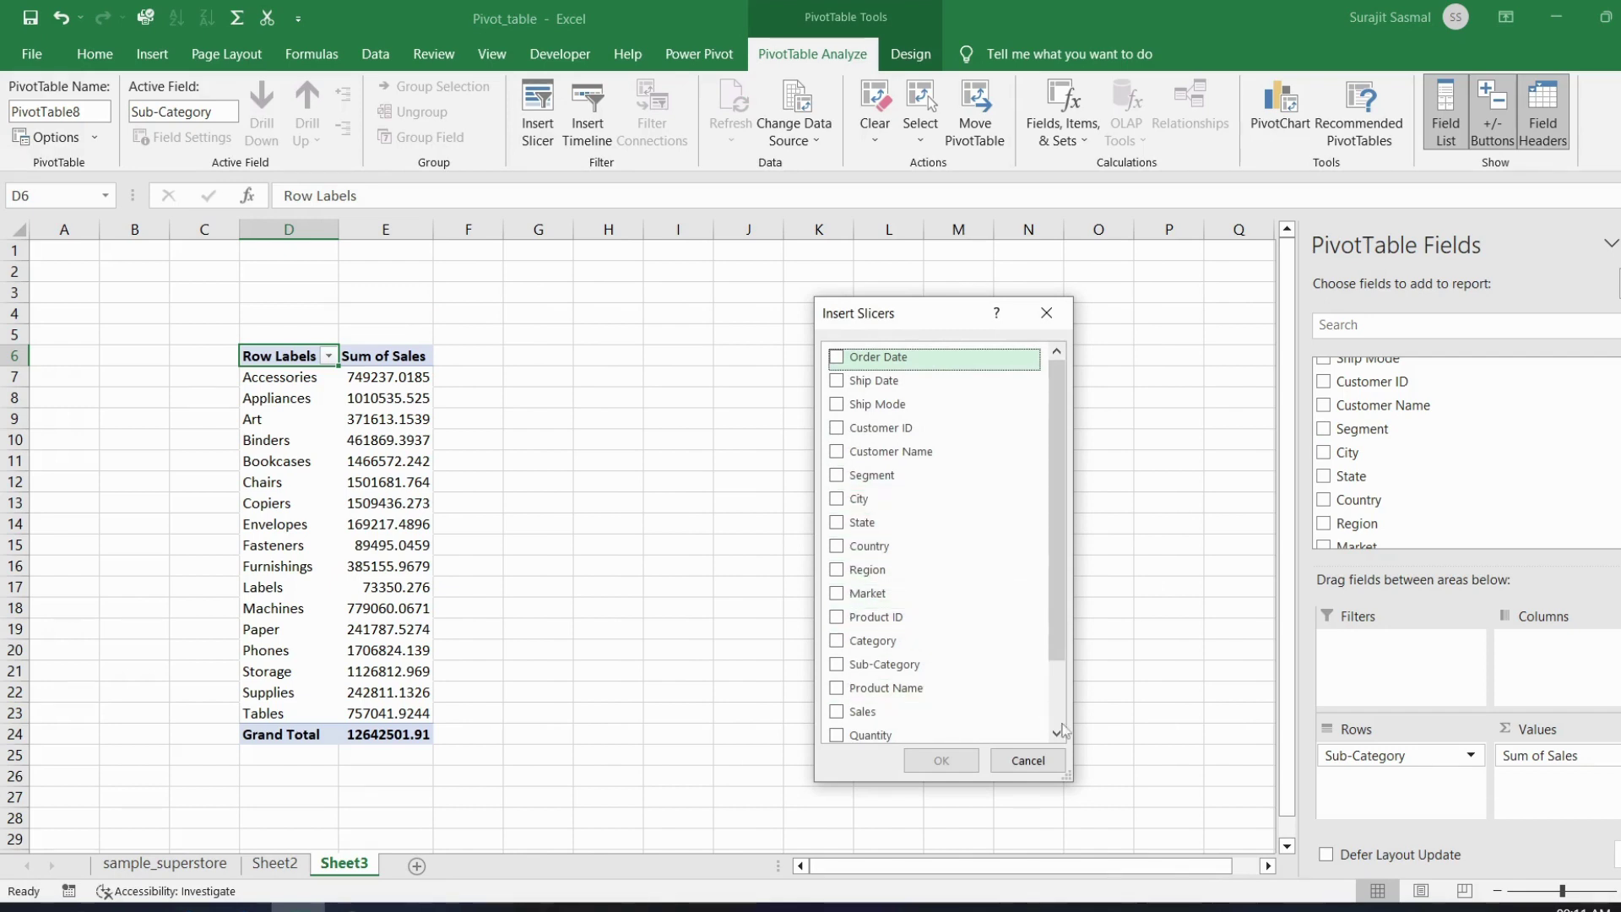
{"action": "scroll", "coordinate": [834, 445], "scroll_direction": "down", "scroll_amount": 1}
{"action": "left_click", "coordinate": [836, 441]}
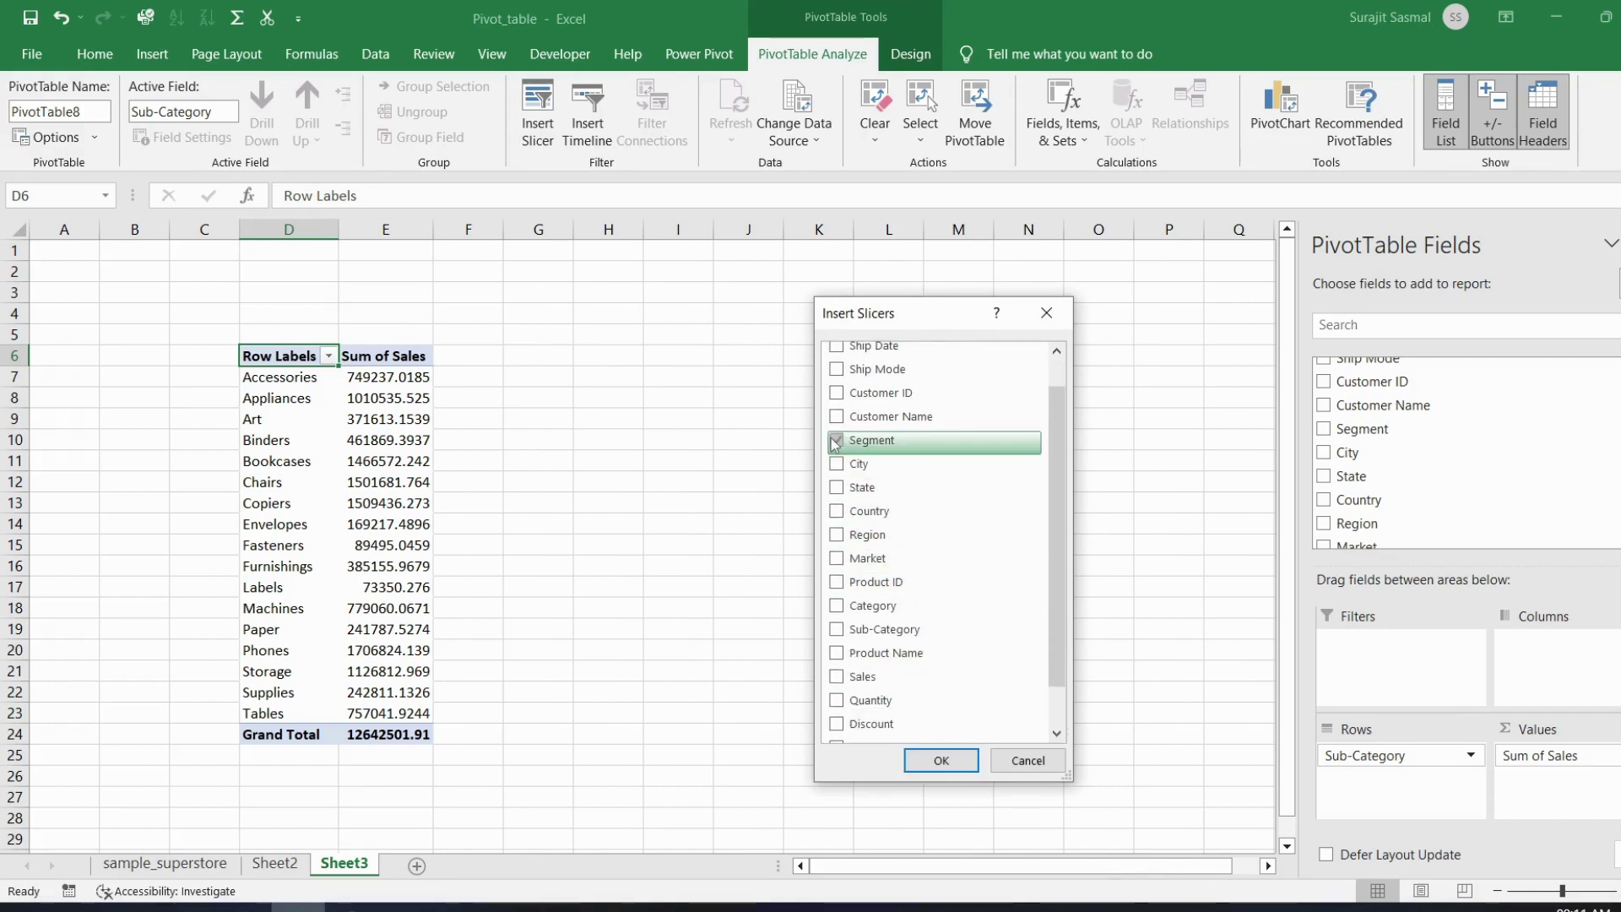
{"action": "left_click", "coordinate": [922, 762]}
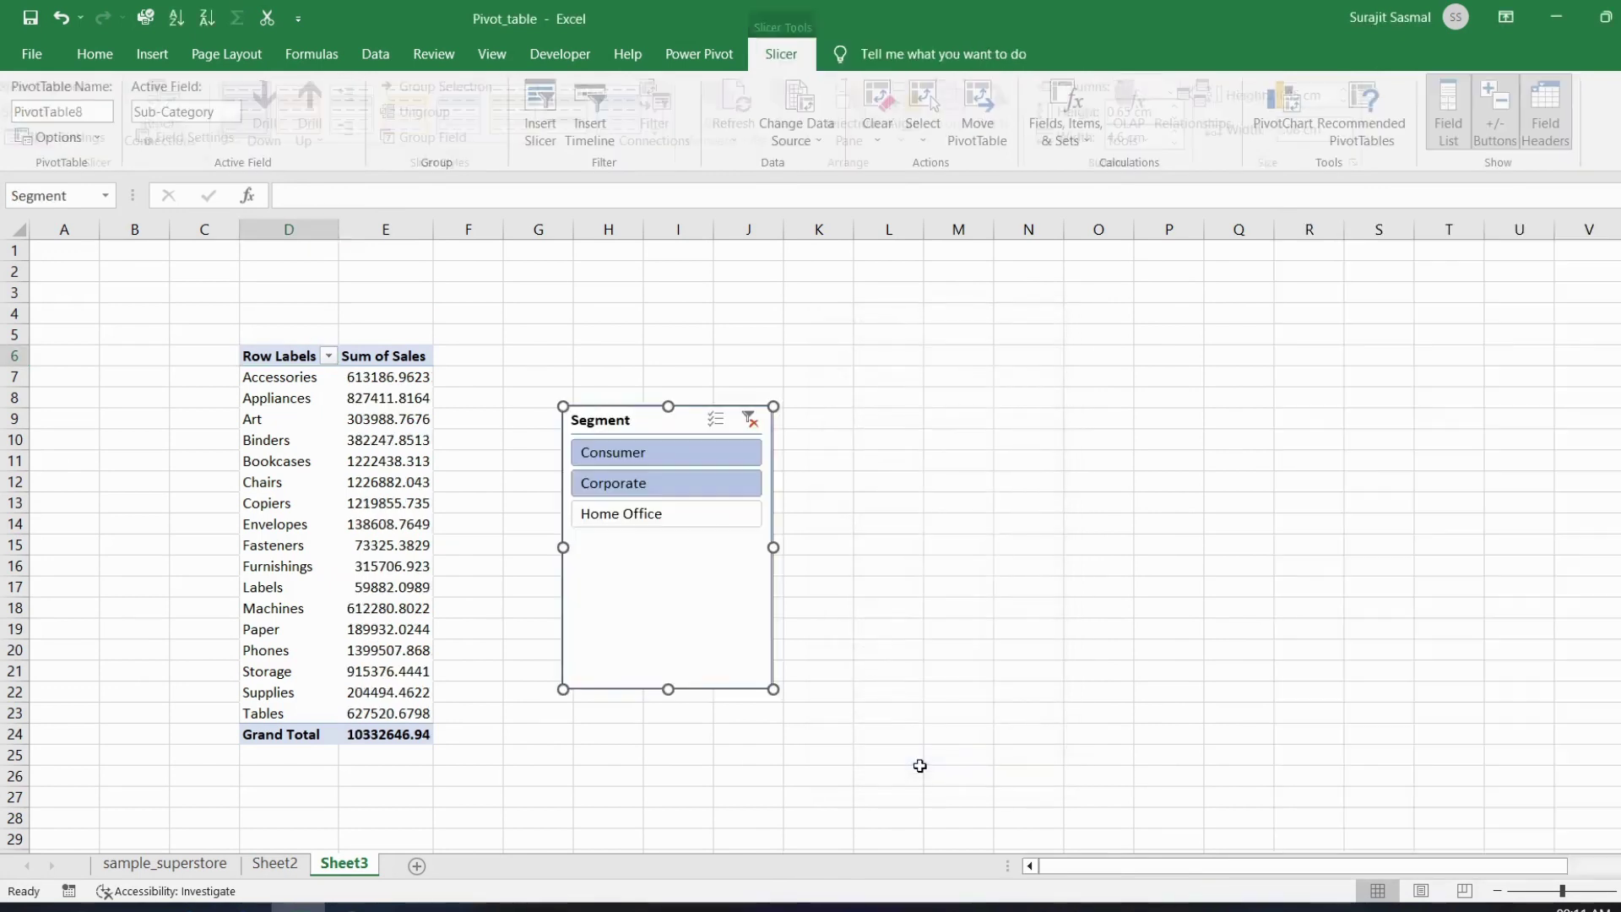
Filter the sub-category PivotTable with the Segment slicer, first by Home Office and finally by Corporate
{"action": "left_click", "coordinate": [675, 513]}
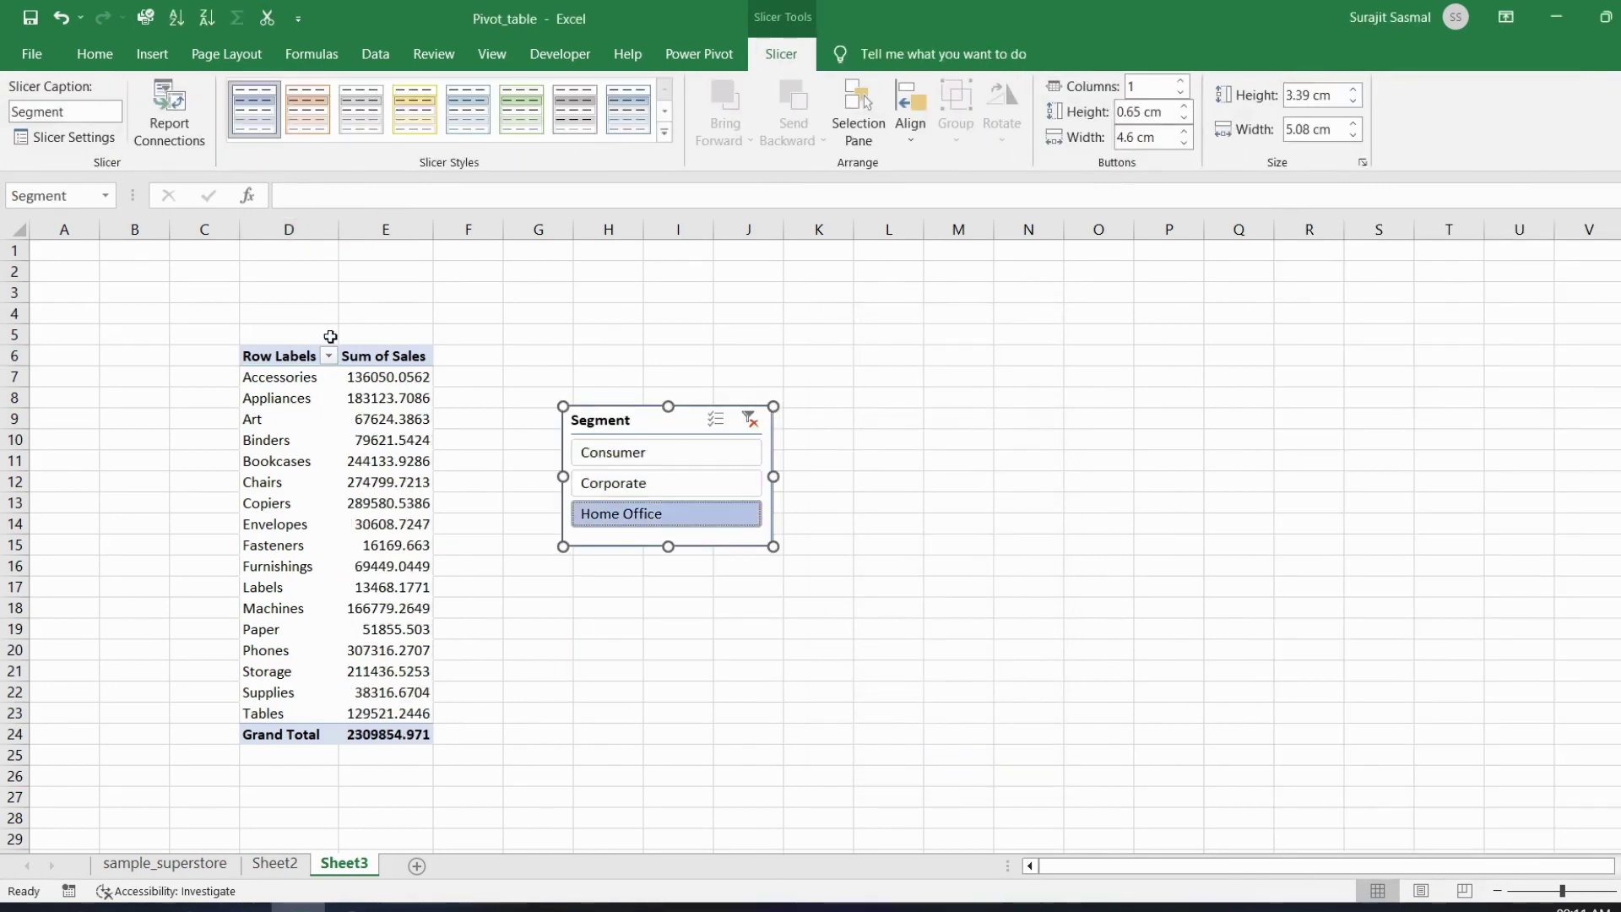
{"action": "left_click", "coordinate": [652, 484]}
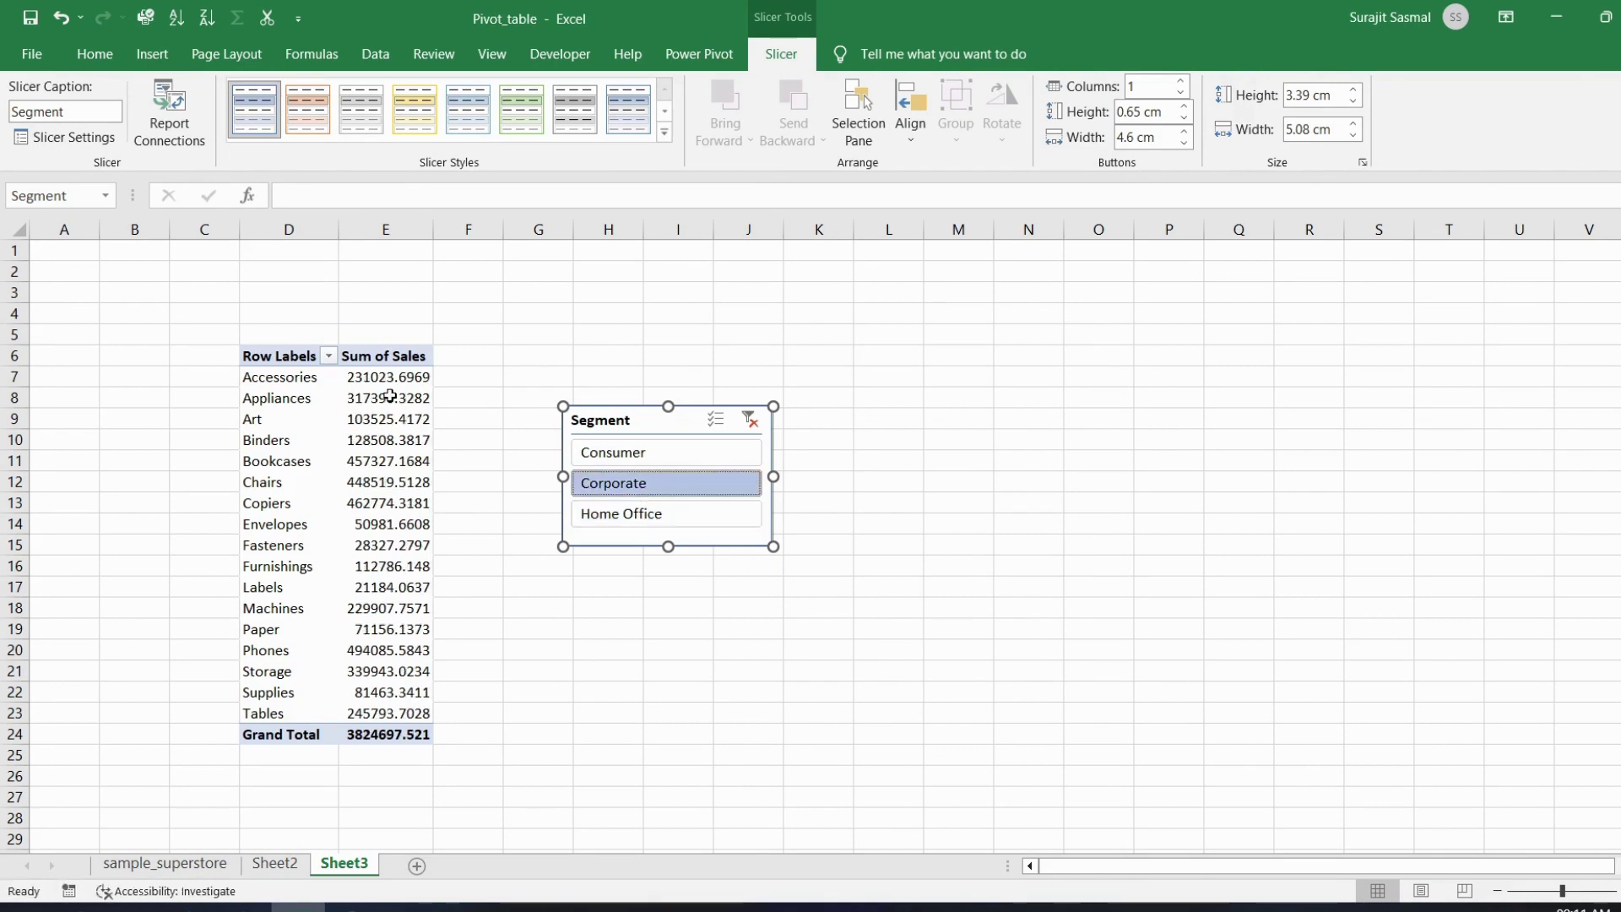
{"action": "mouse_move", "coordinate": [390, 396]}
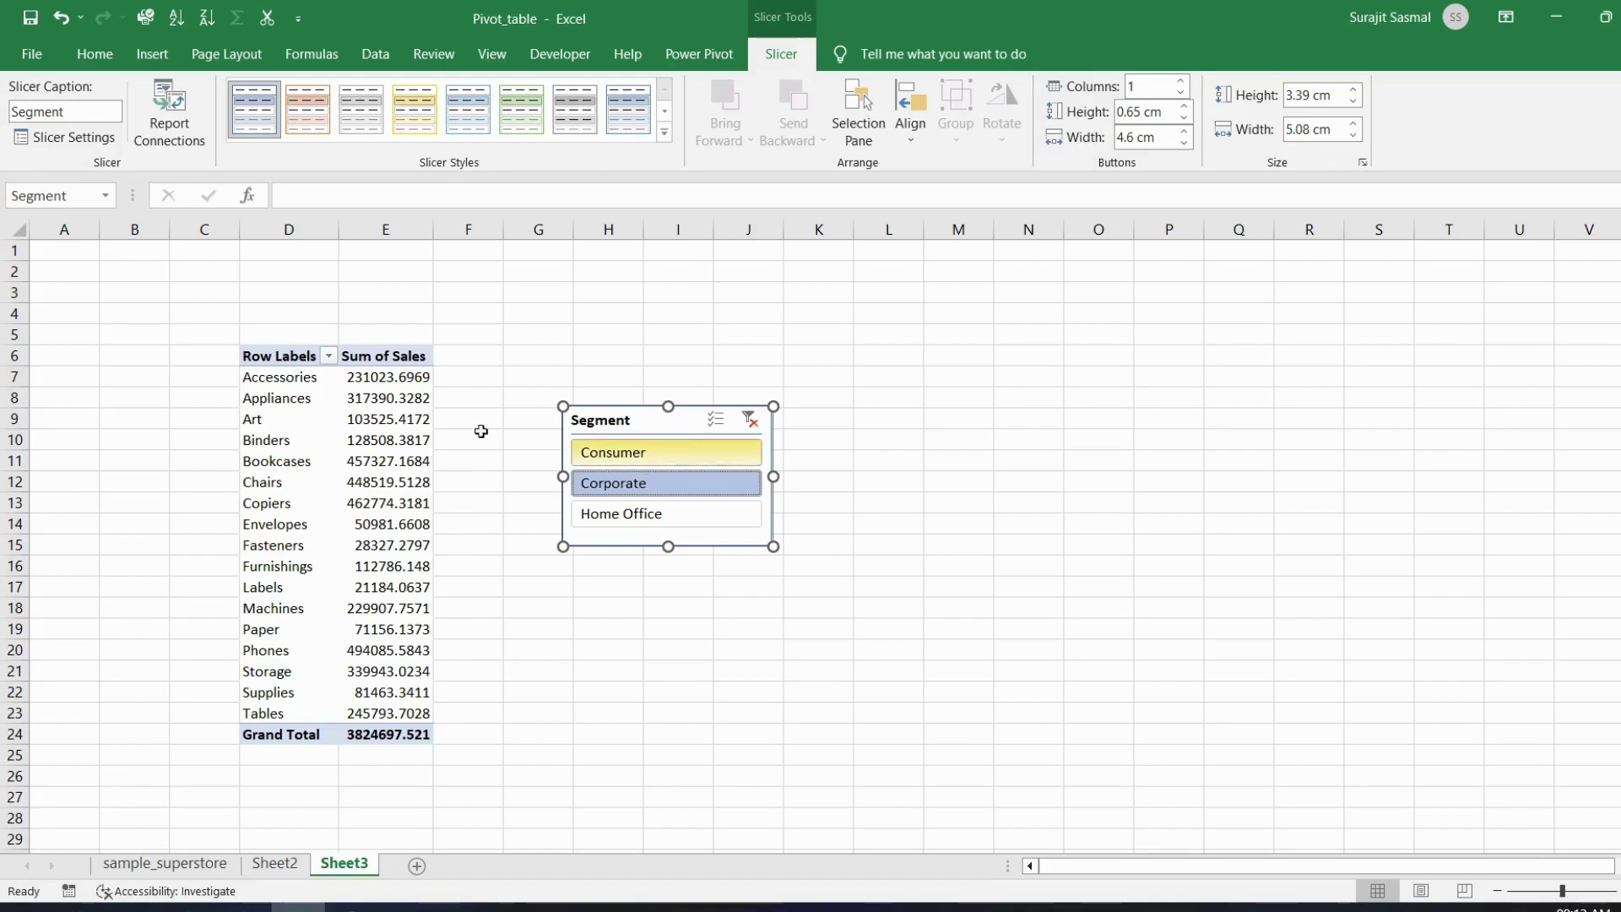
Copy the whole sub-category PivotTable to cell L5 and widen columns L and M to fit its contents
{"action": "left_click_drag", "start_coordinate": [269, 353], "coordinate": [379, 735]}
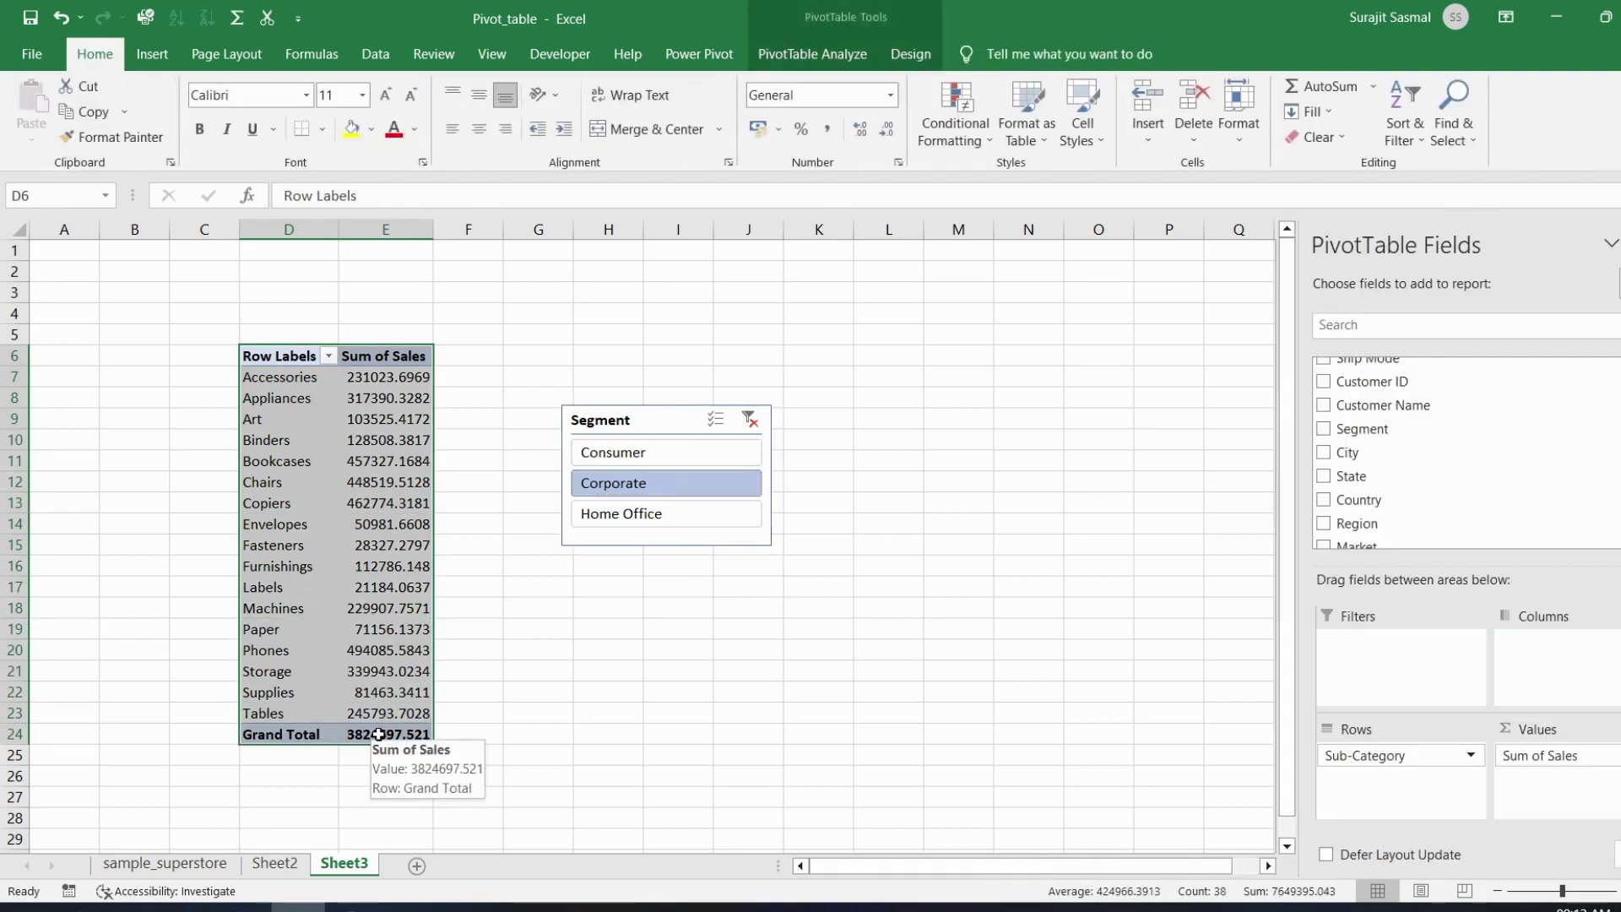
{"action": "key", "text": "ctrl+c"}
{"action": "left_click", "coordinate": [912, 342]}
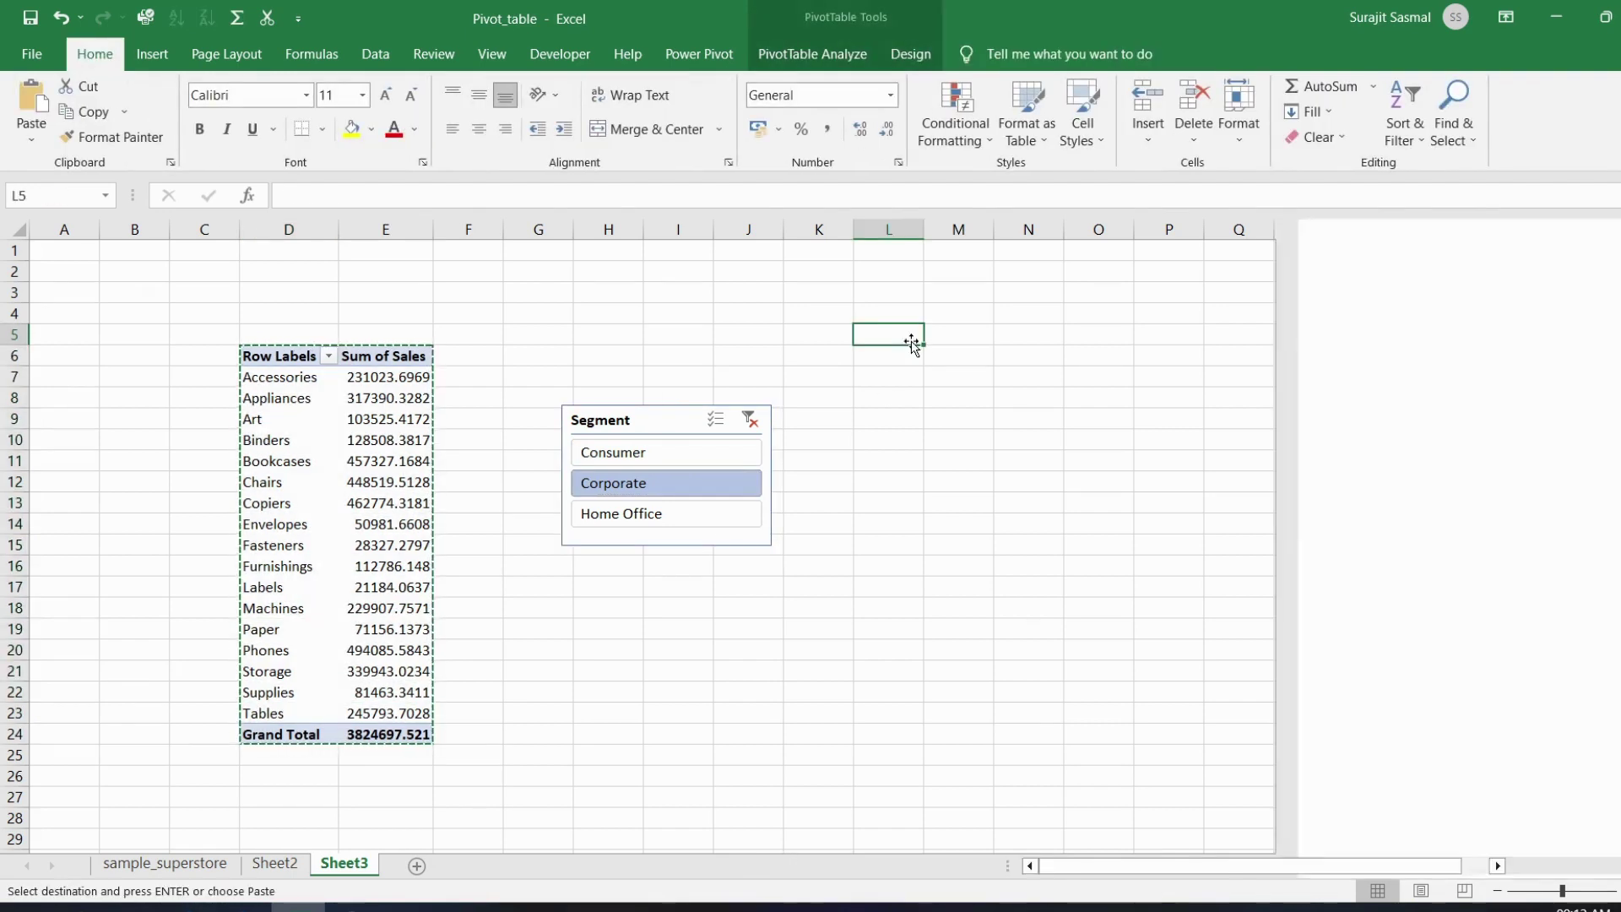
{"action": "key", "text": "ctrl+v"}
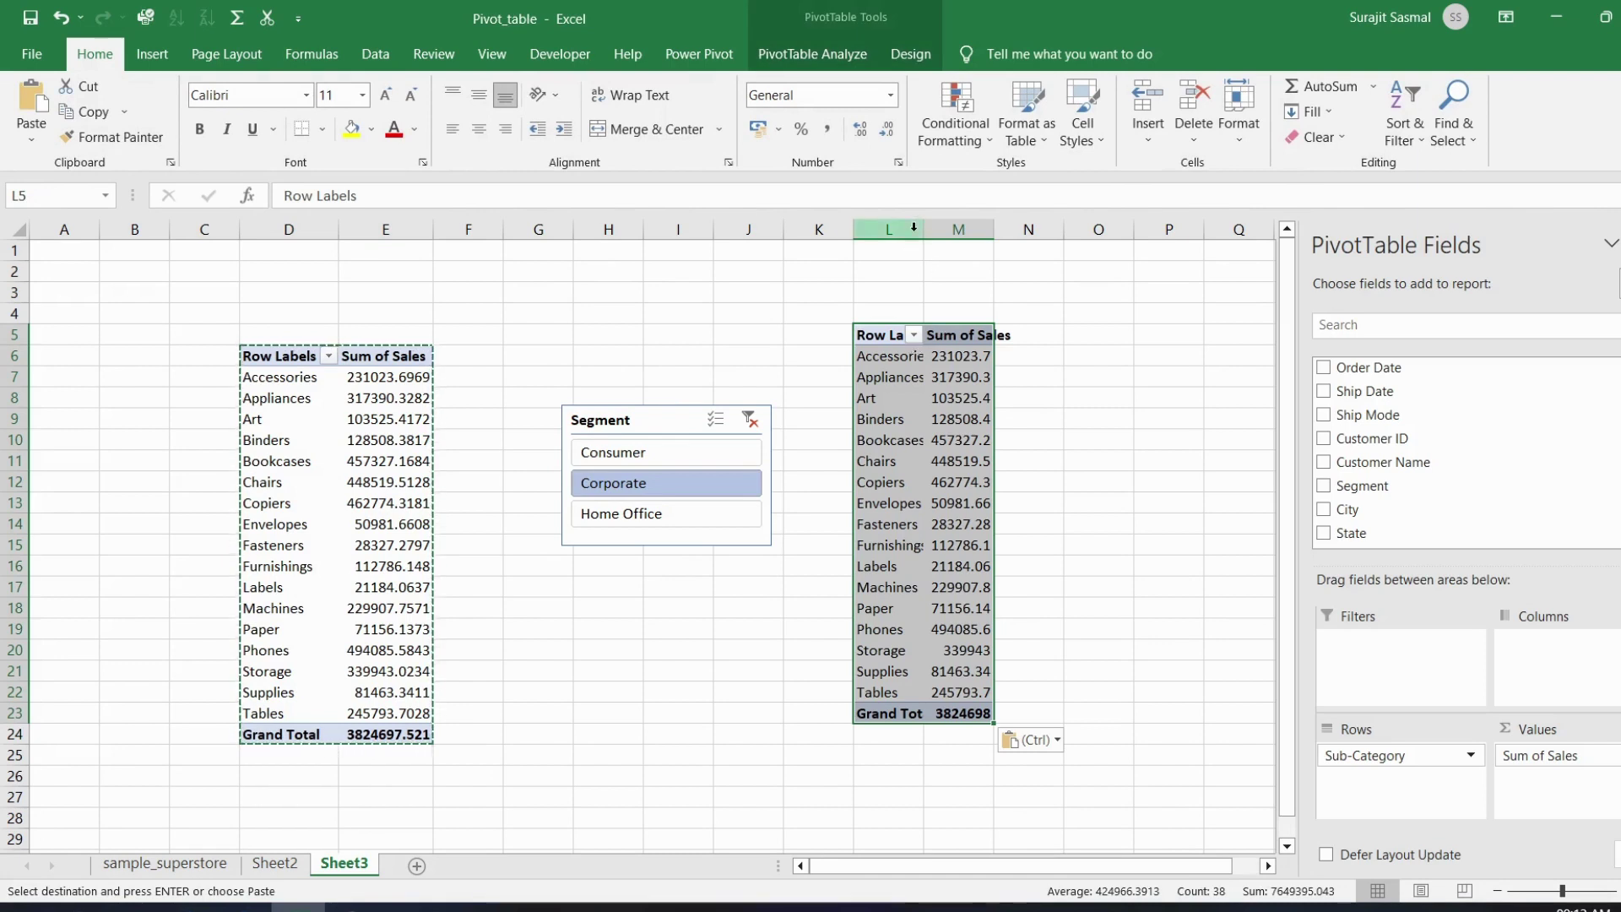
{"action": "left_click_drag", "start_coordinate": [924, 229], "coordinate": [1132, 228]}
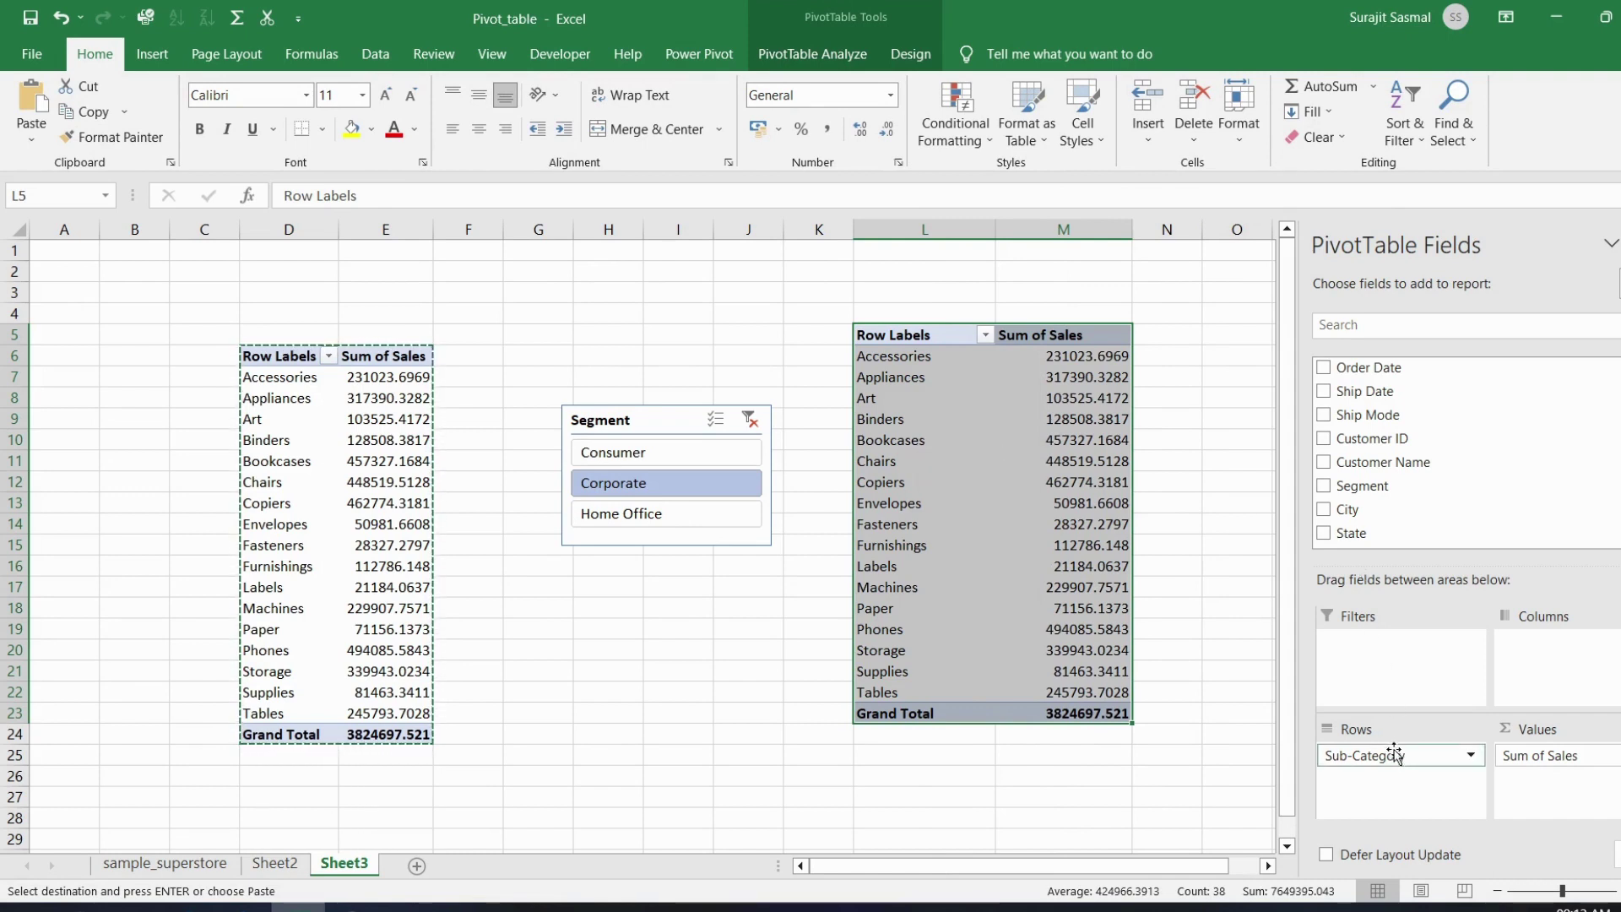
Replace Sub-Category with Category in the rows of the copied PivotTable at L5
{"action": "left_click_drag", "start_coordinate": [1400, 756], "coordinate": [1148, 845]}
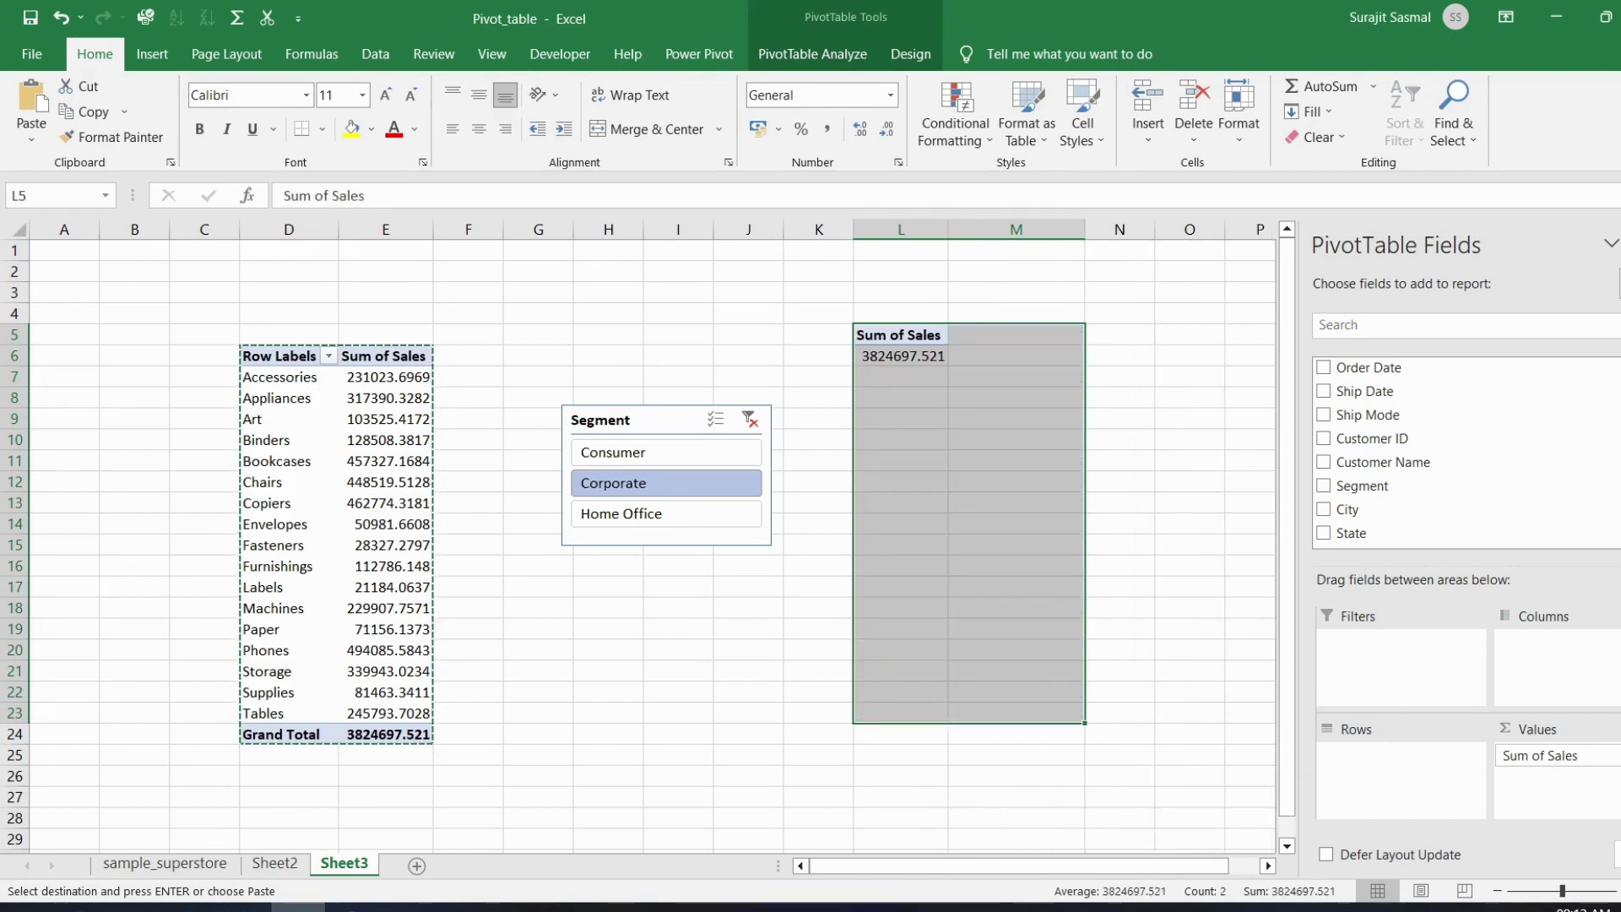
{"action": "scroll", "coordinate": [1550, 478], "scroll_direction": "down", "scroll_amount": 5}
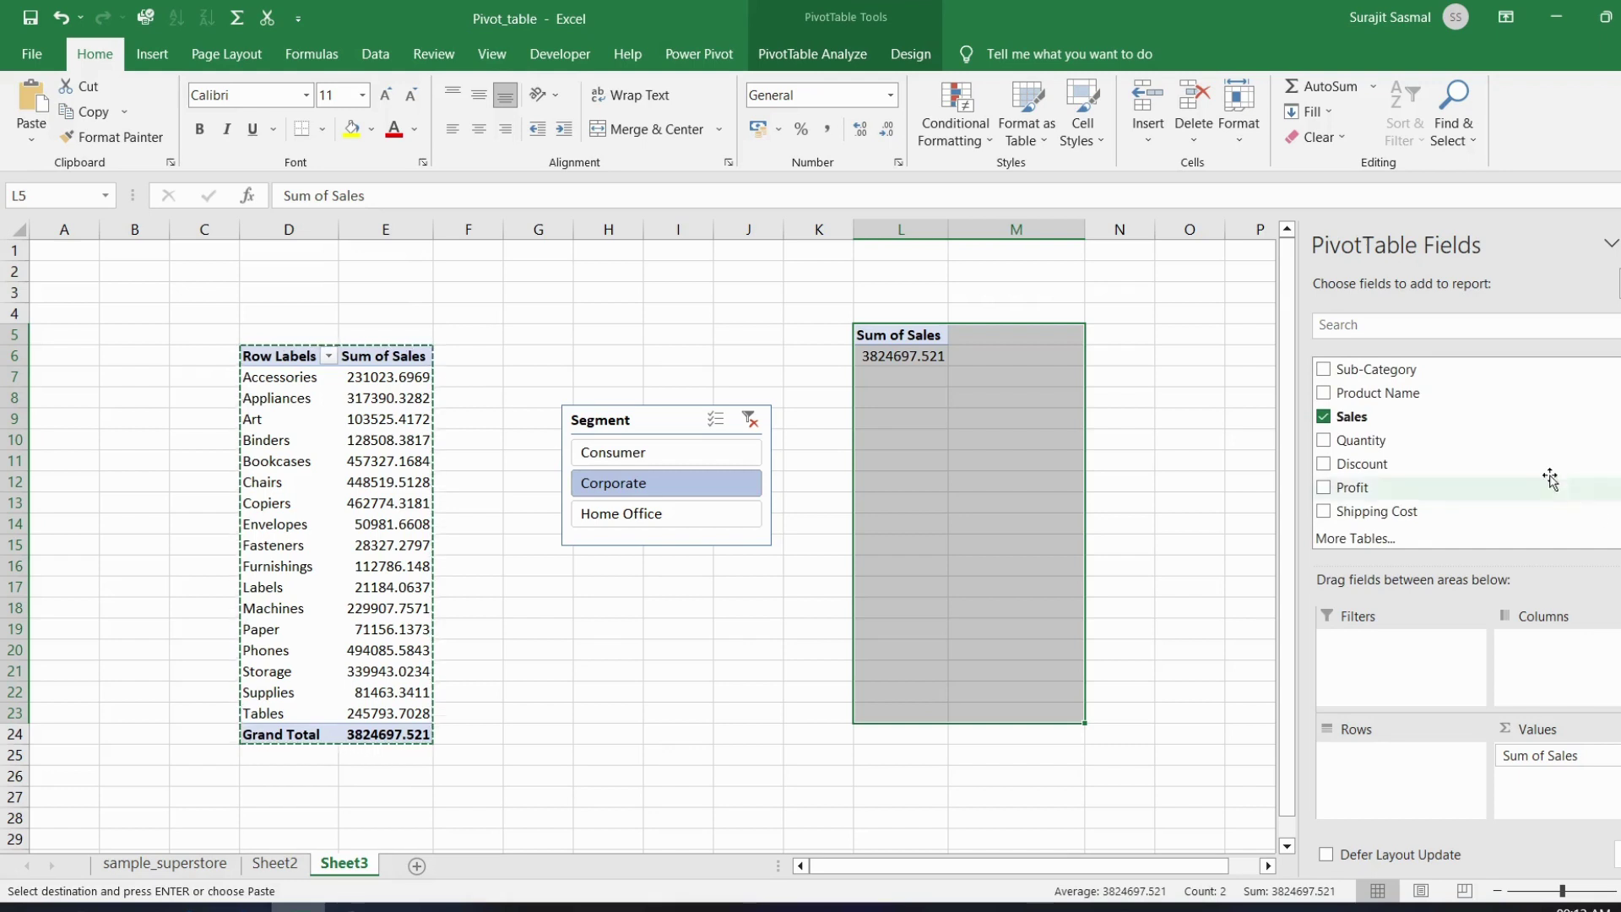
{"action": "scroll", "coordinate": [1435, 523], "scroll_direction": "up", "scroll_amount": 3}
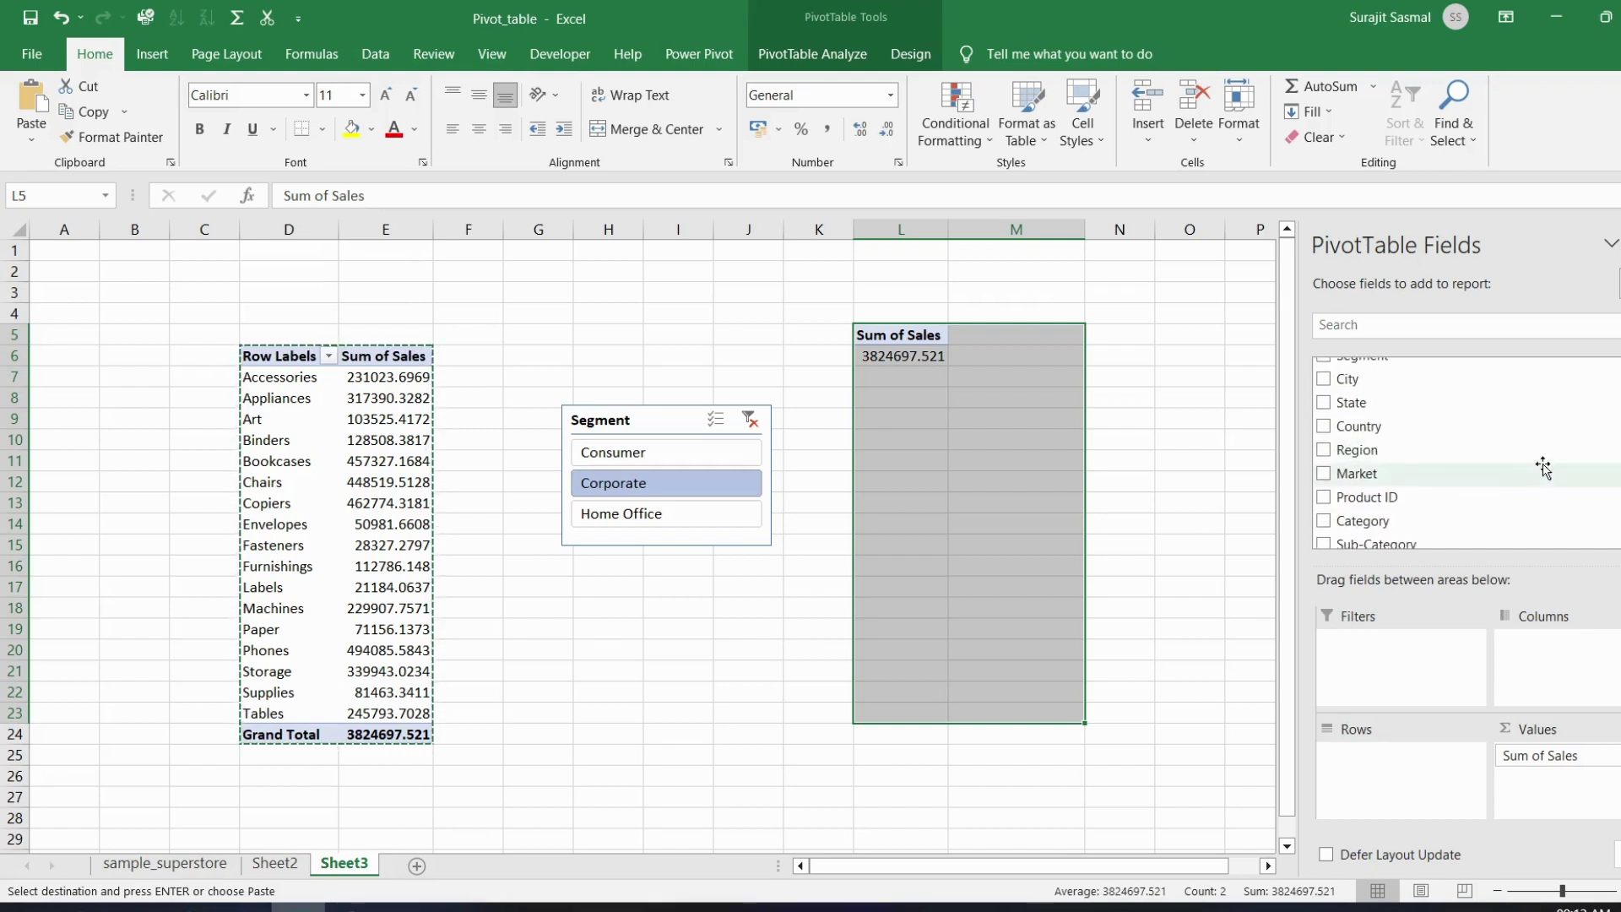
{"action": "left_click_drag", "start_coordinate": [1425, 527], "coordinate": [1401, 775]}
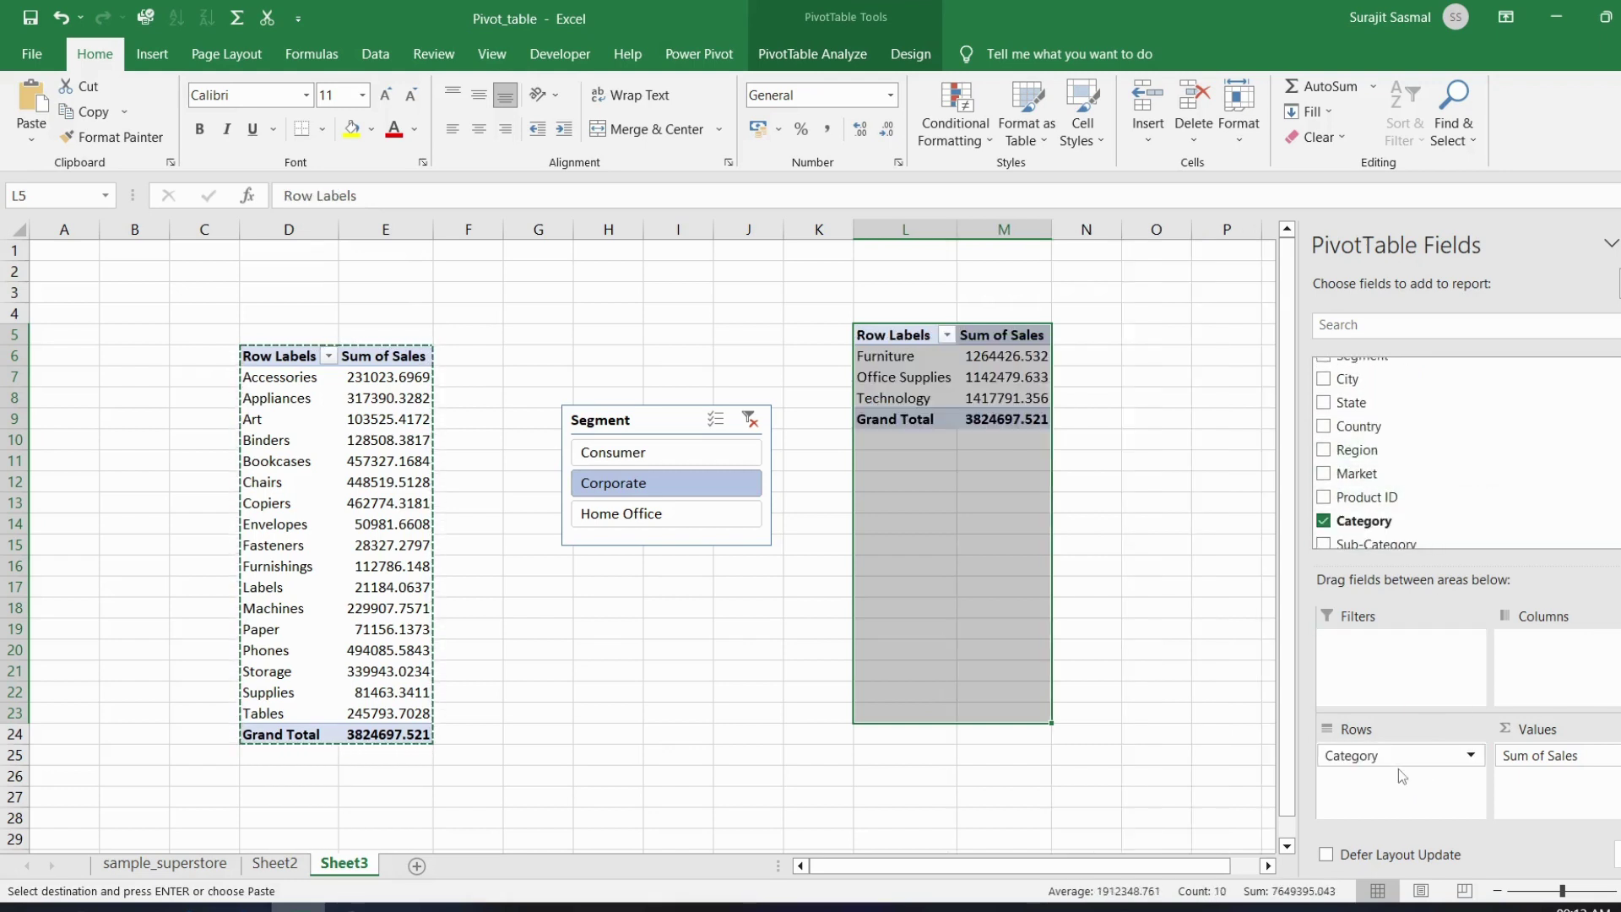
{"action": "left_click", "coordinate": [1187, 530]}
{"action": "left_click", "coordinate": [1005, 376]}
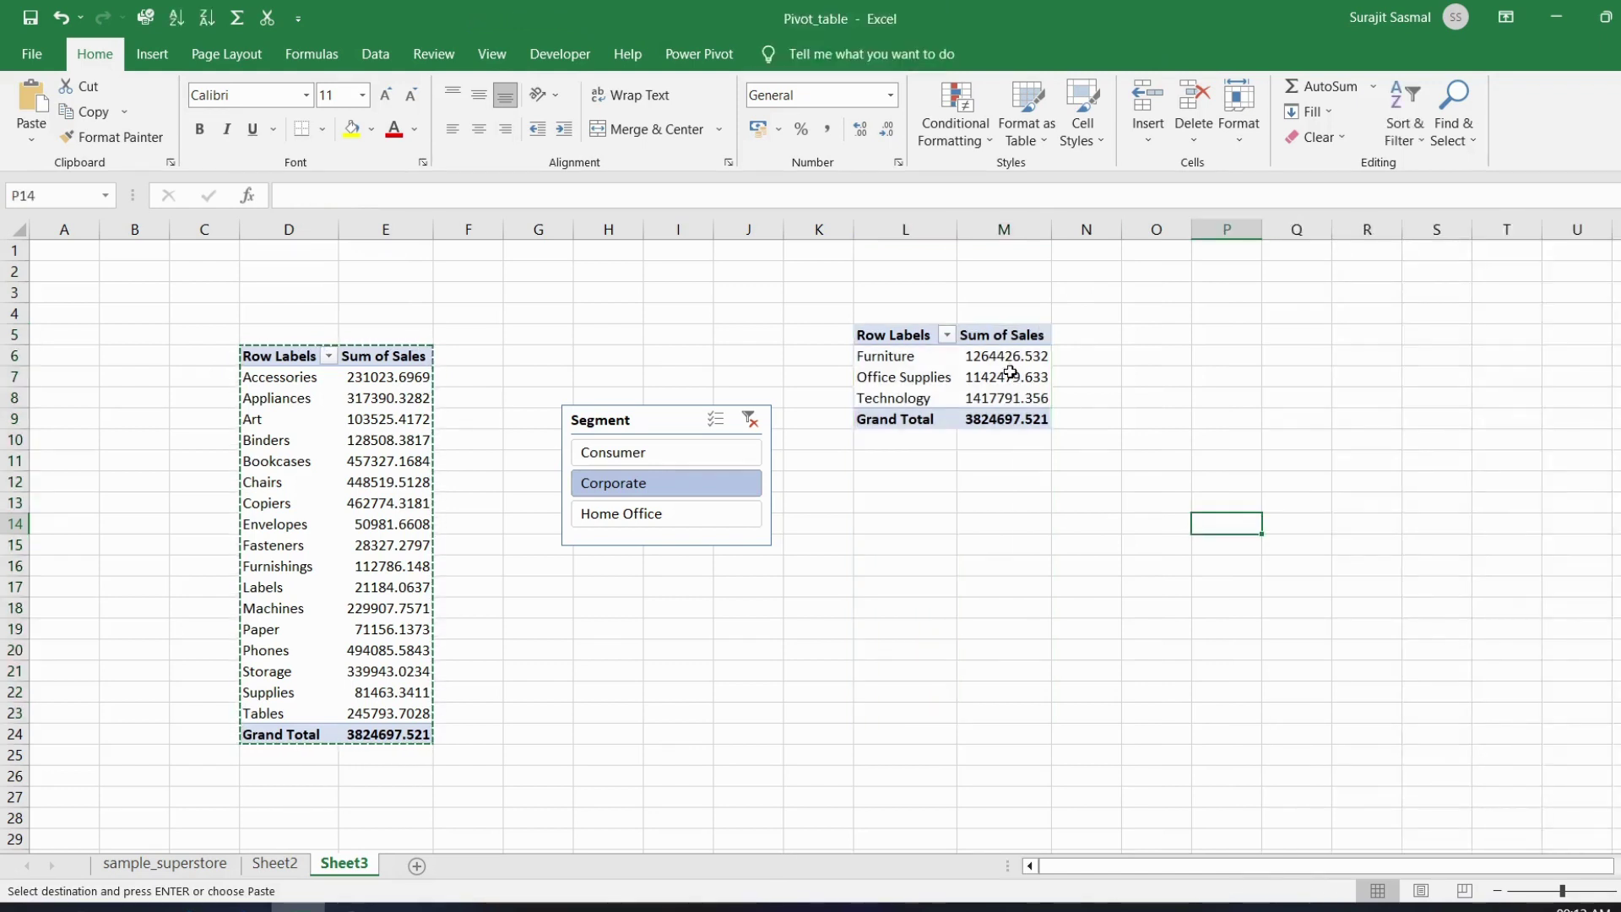
Check the filter connections of the category PivotTable, keeping the Segment slicer connected
{"action": "left_click", "coordinate": [906, 365]}
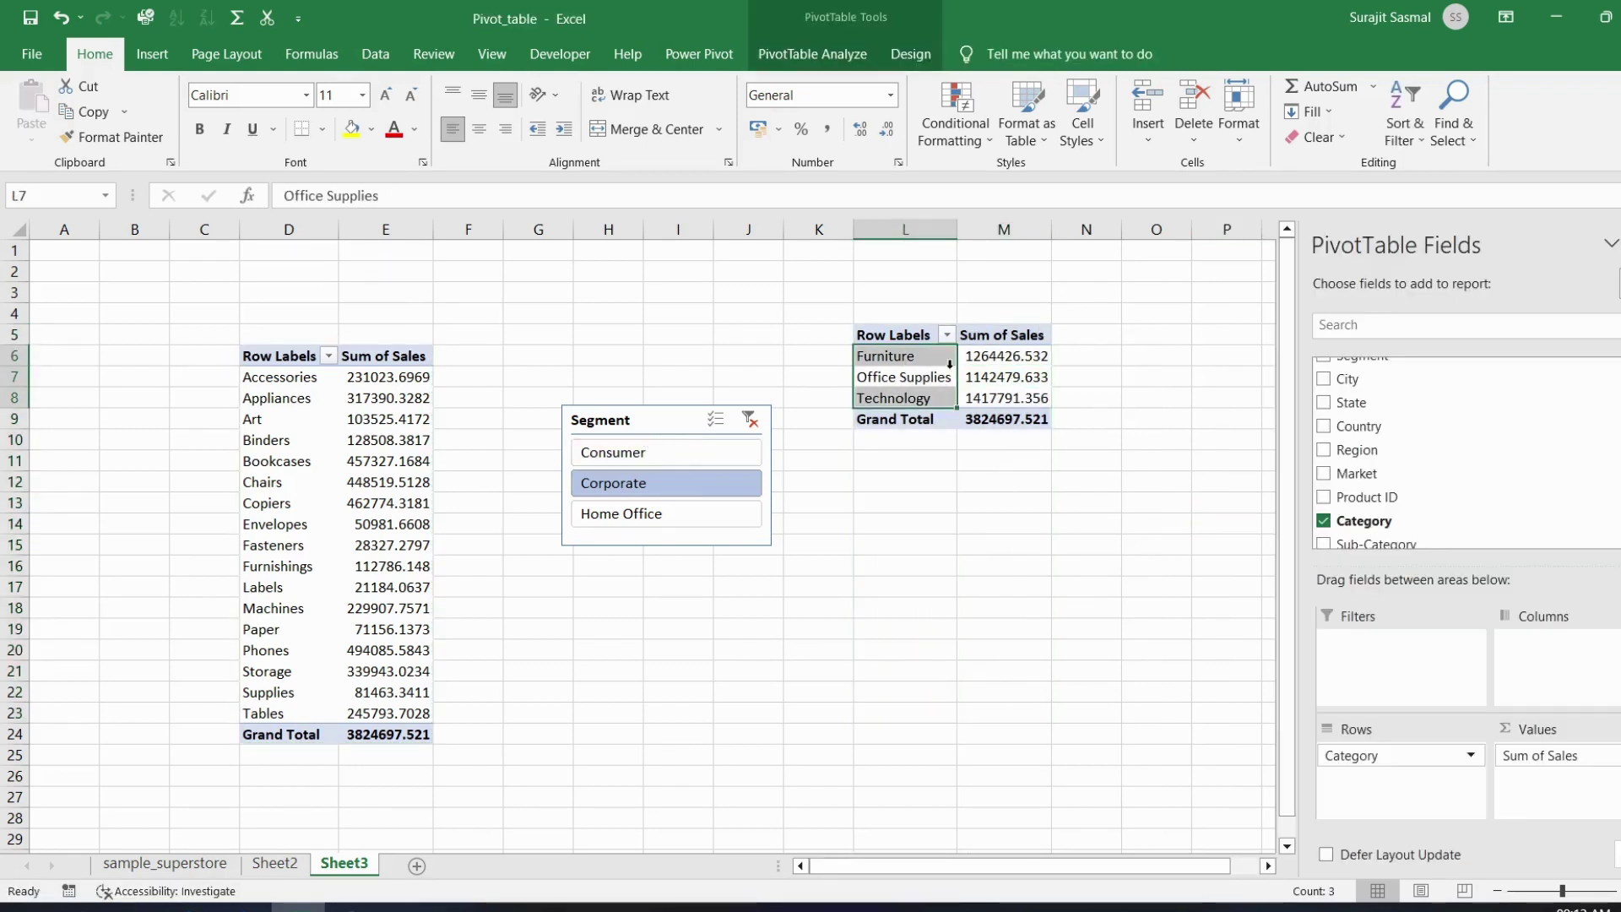
{"action": "left_click", "coordinate": [1018, 377]}
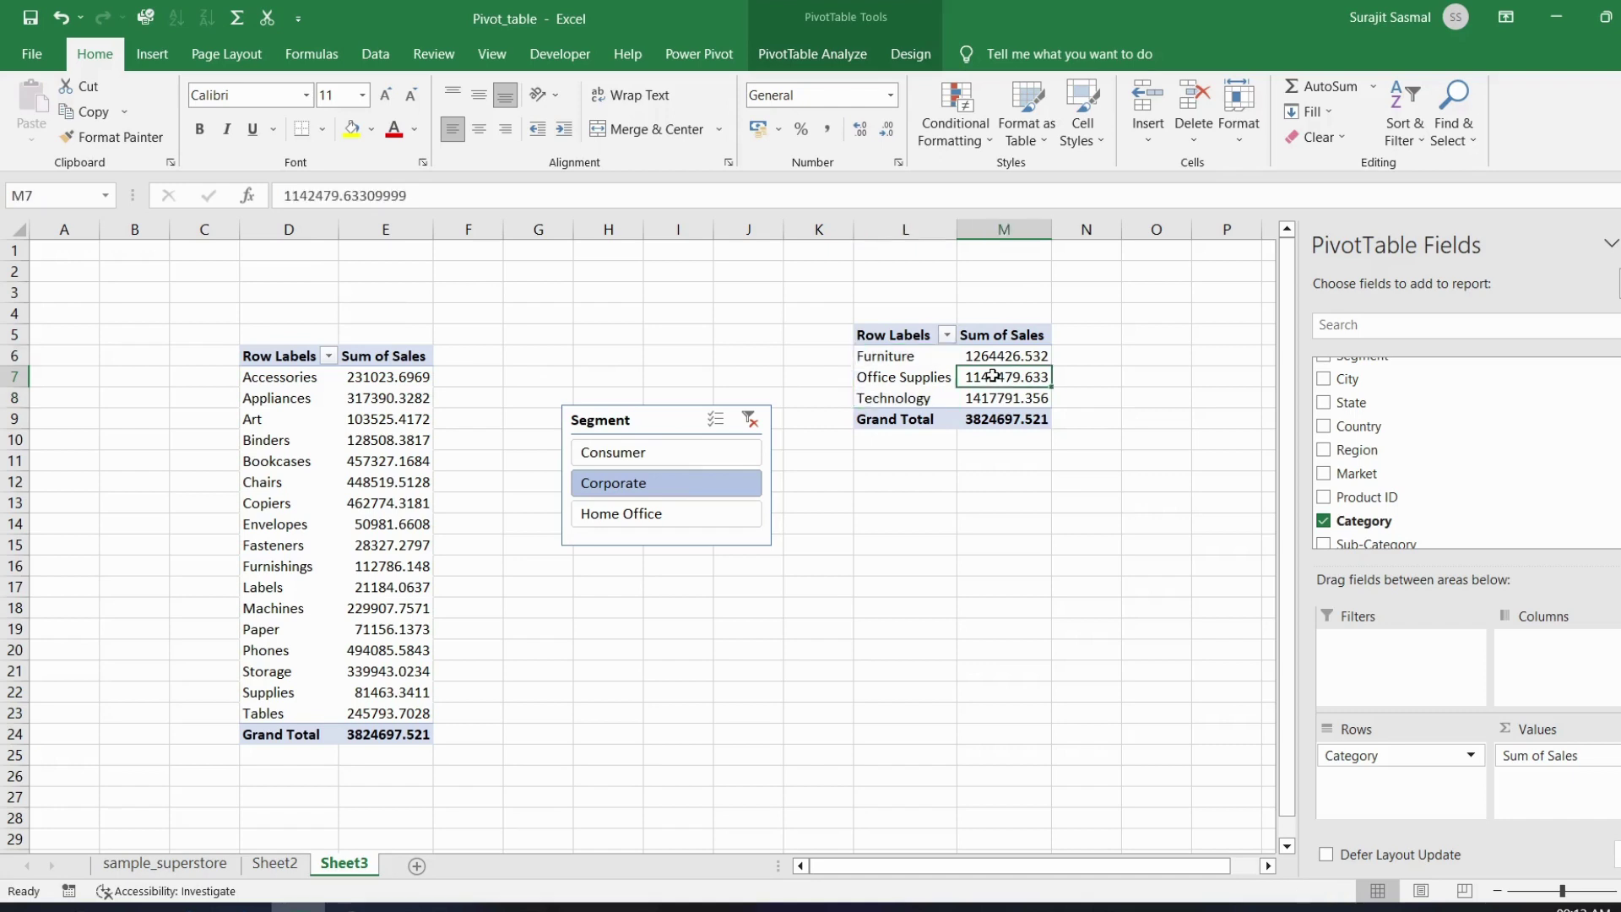
{"action": "left_click", "coordinate": [765, 56]}
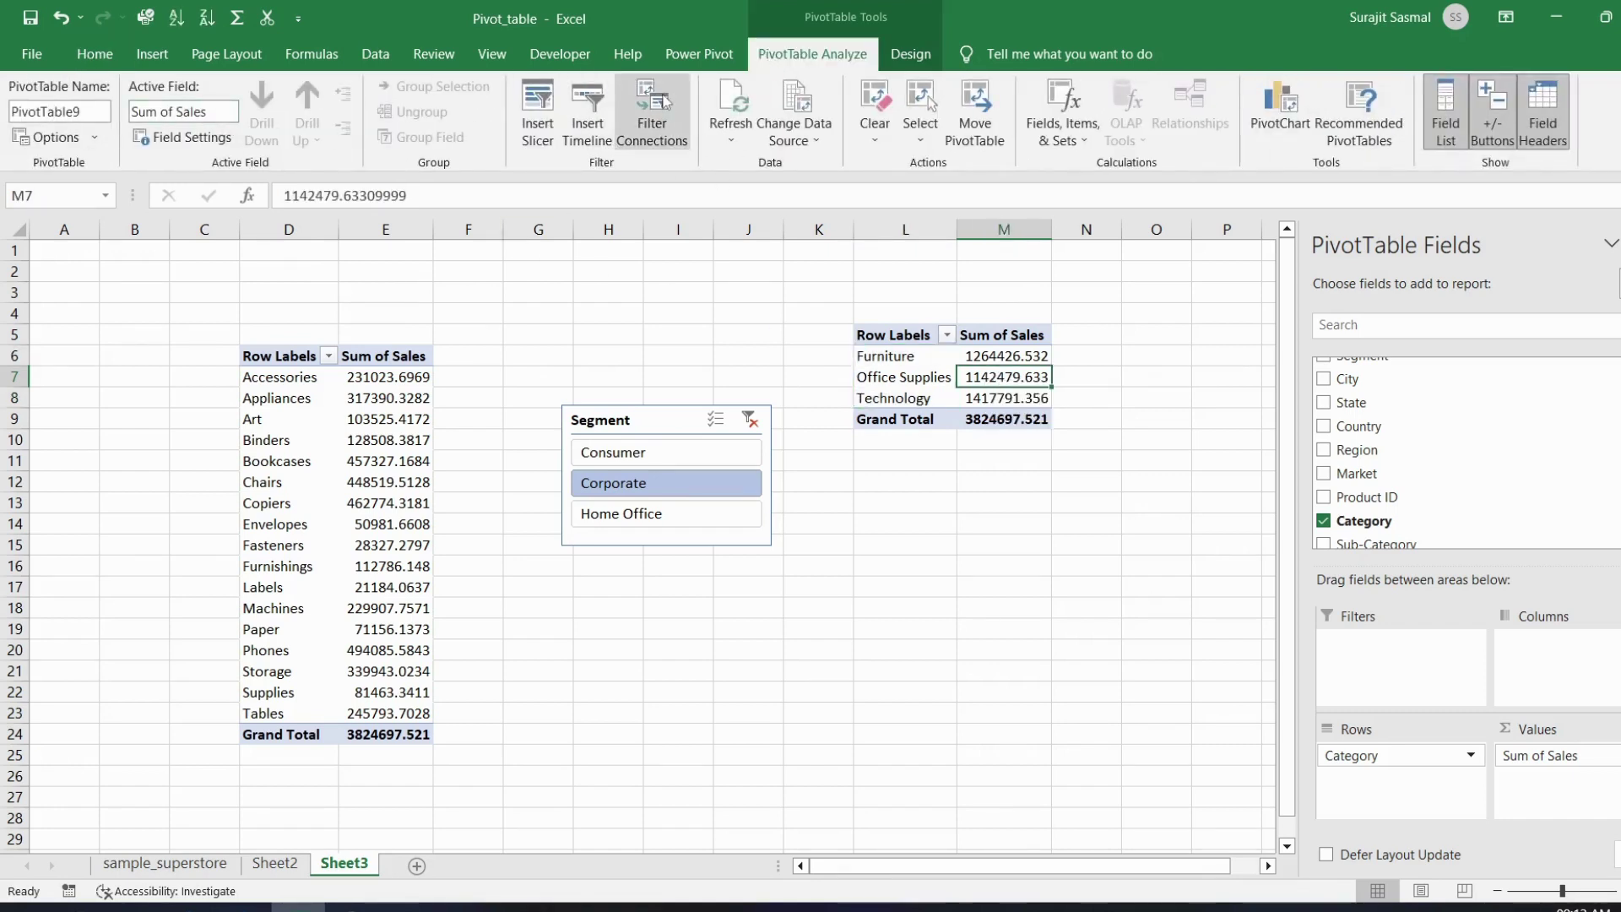
{"action": "left_click", "coordinate": [675, 93]}
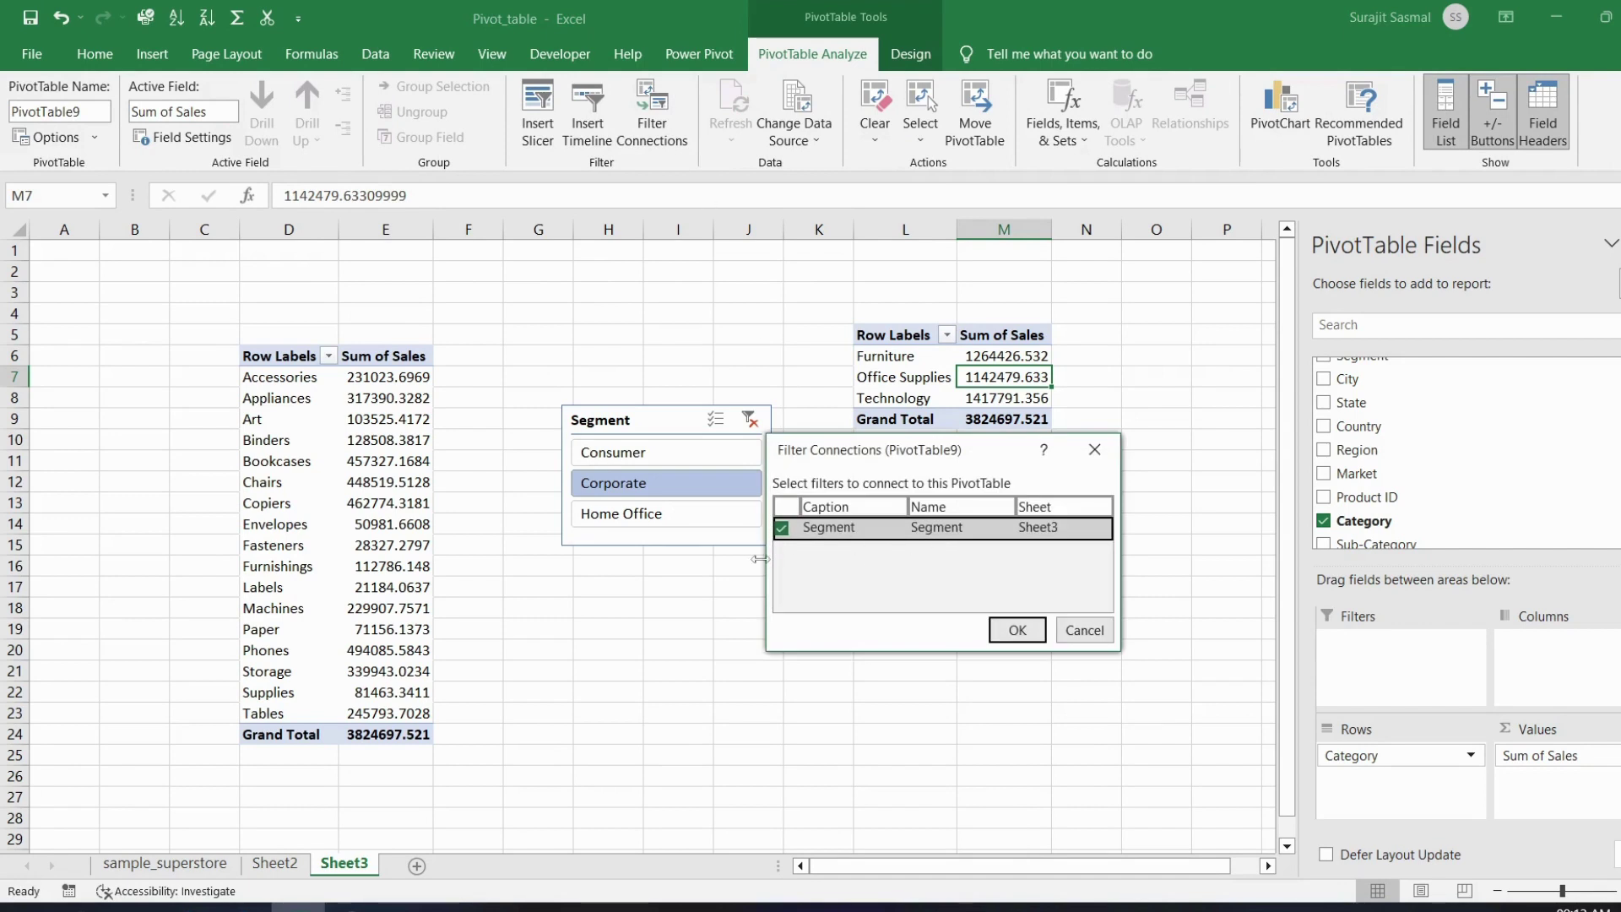
{"action": "left_click", "coordinate": [1017, 630]}
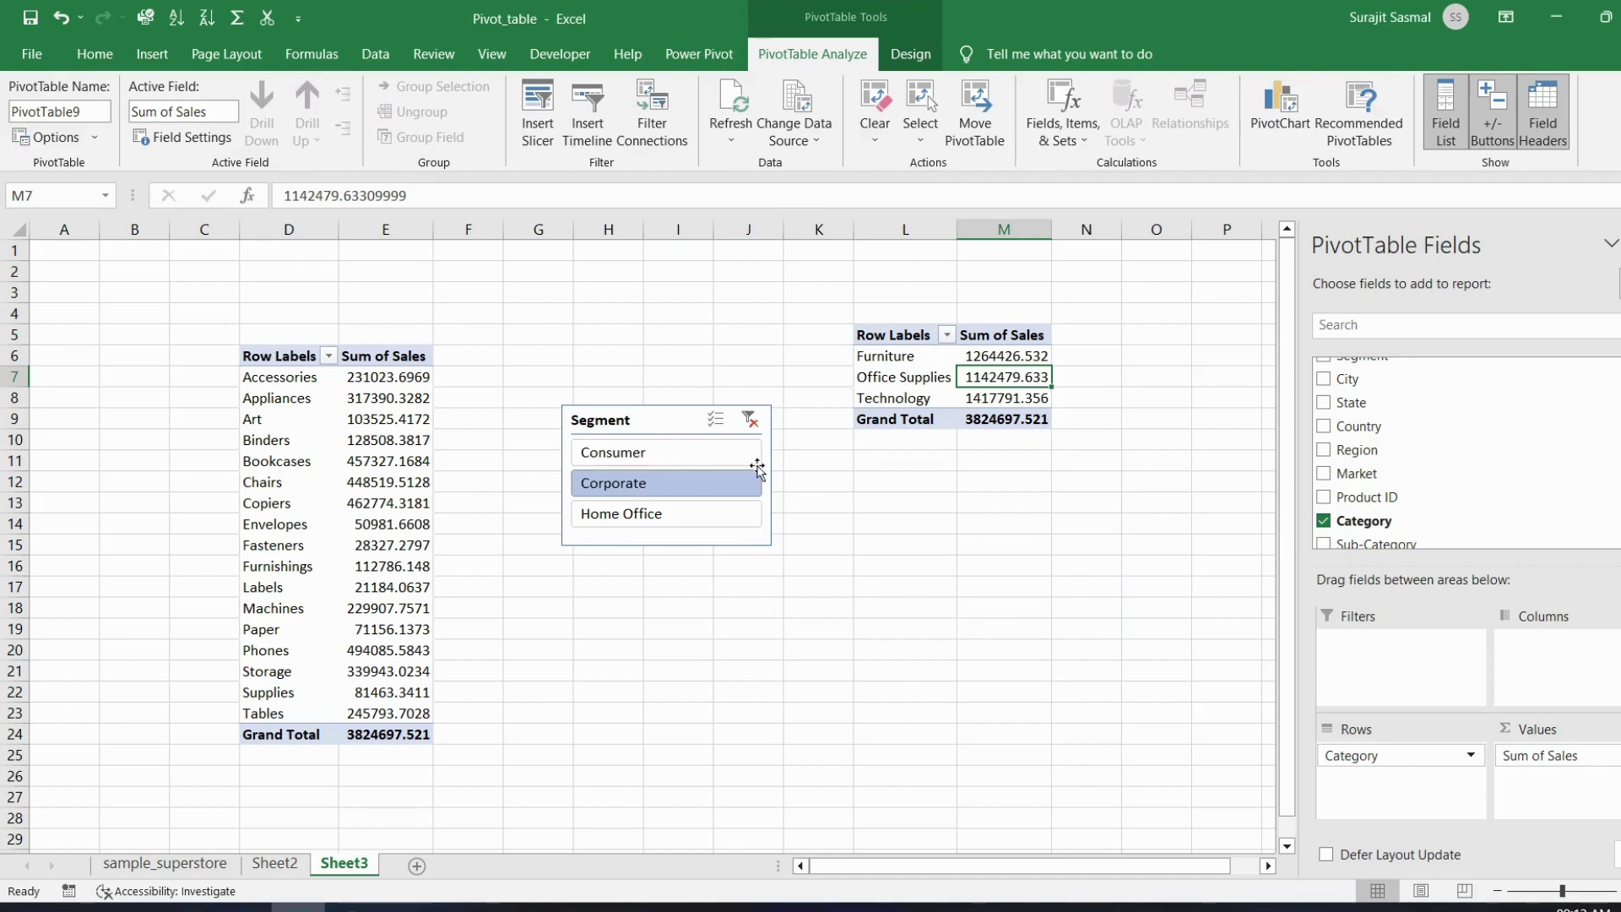
Filter both connected PivotTables with the Segment slicer, first by Consumer and finally by Home Office
{"action": "left_click", "coordinate": [684, 456]}
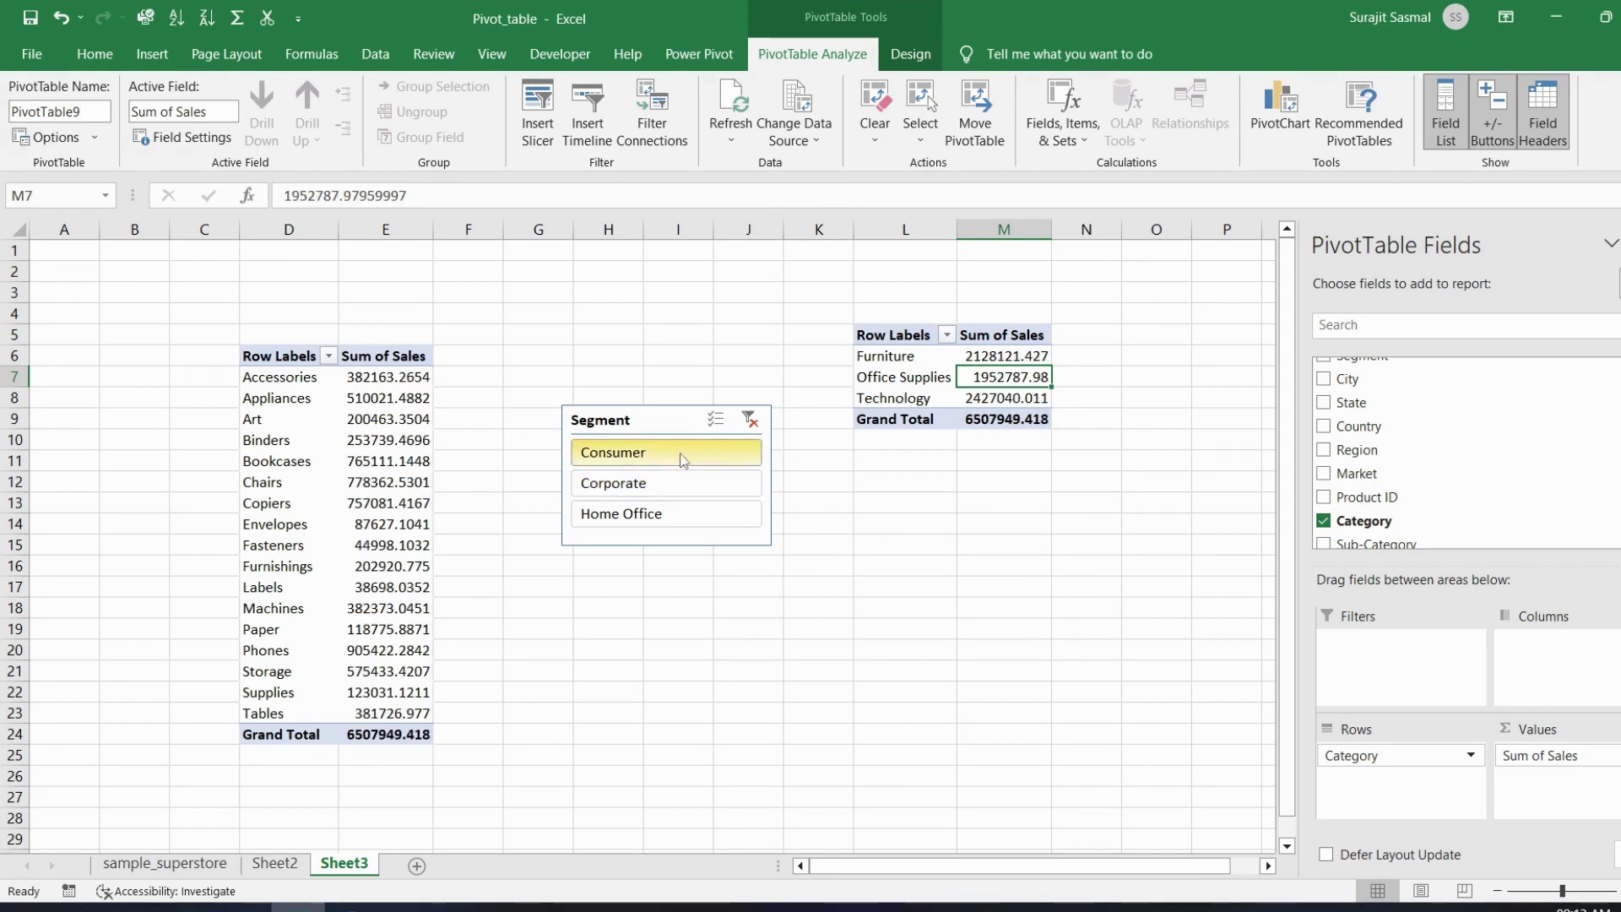
{"action": "left_click", "coordinate": [715, 509]}
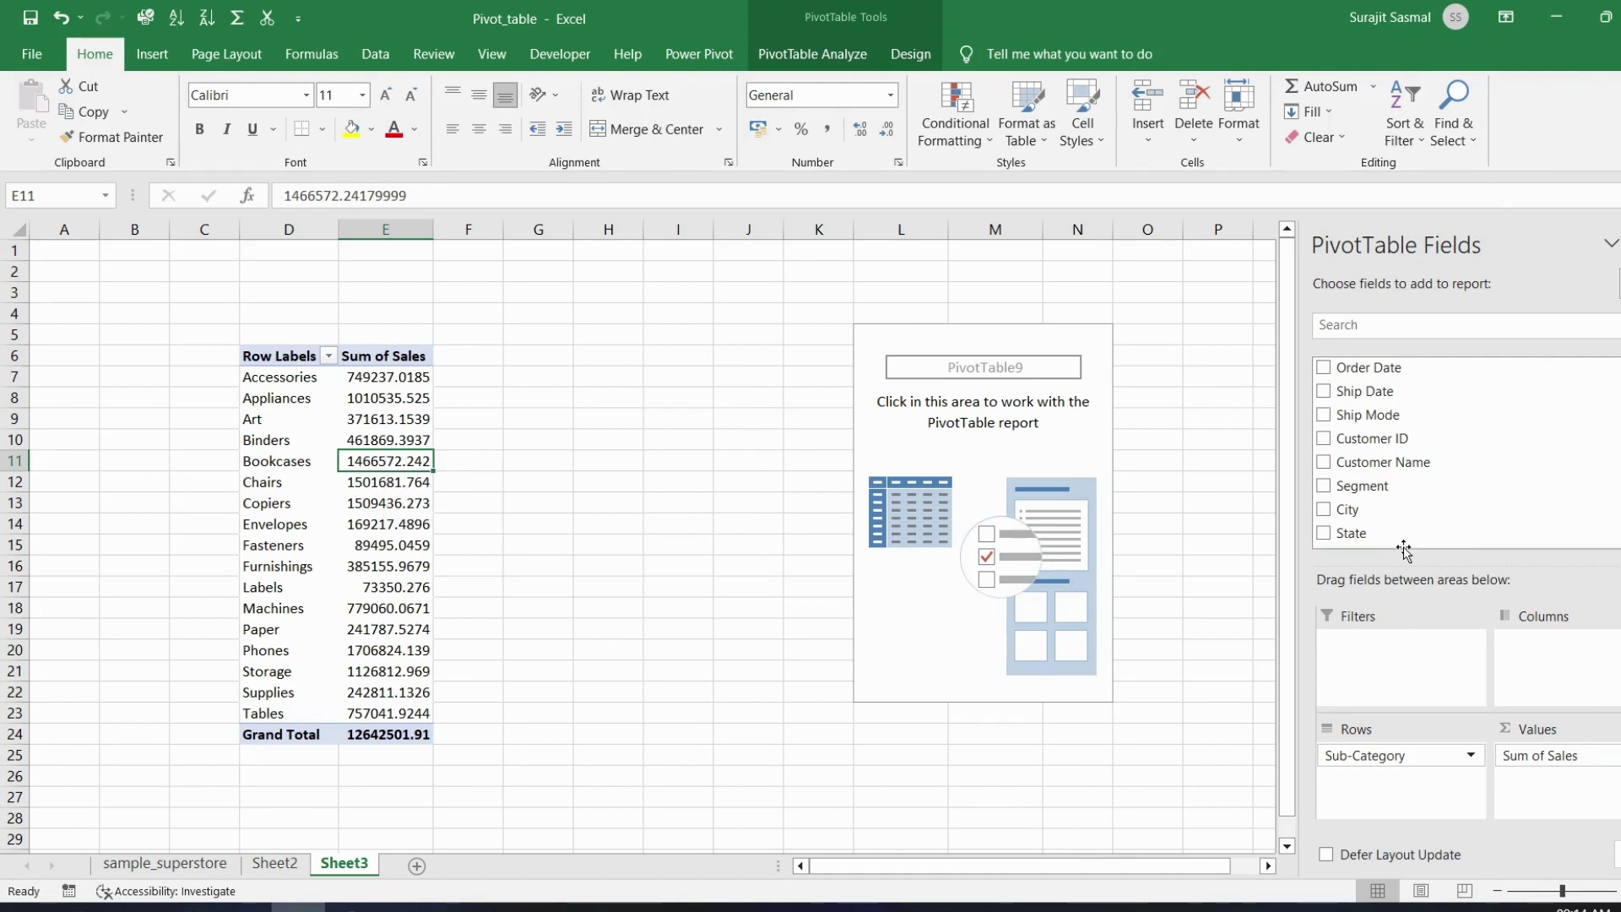
Add Segment back as the report filter of the sub-category PivotTable and set it to include all segments
{"action": "left_click_drag", "start_coordinate": [1371, 487], "coordinate": [1393, 644]}
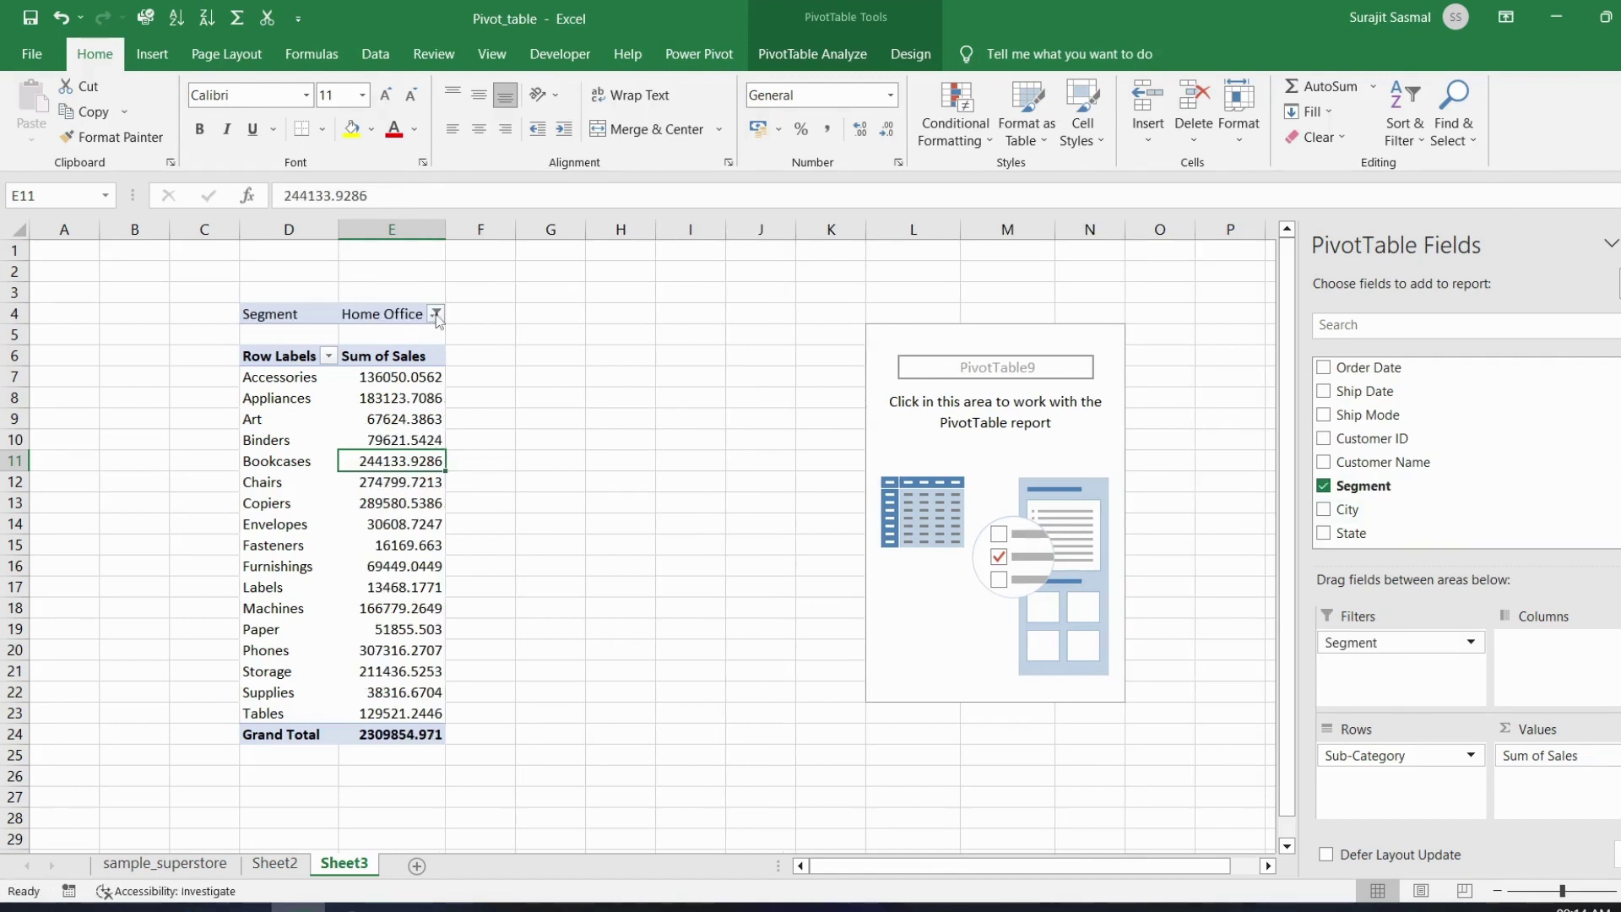
{"action": "left_click", "coordinate": [436, 314]}
{"action": "left_click", "coordinate": [213, 419]}
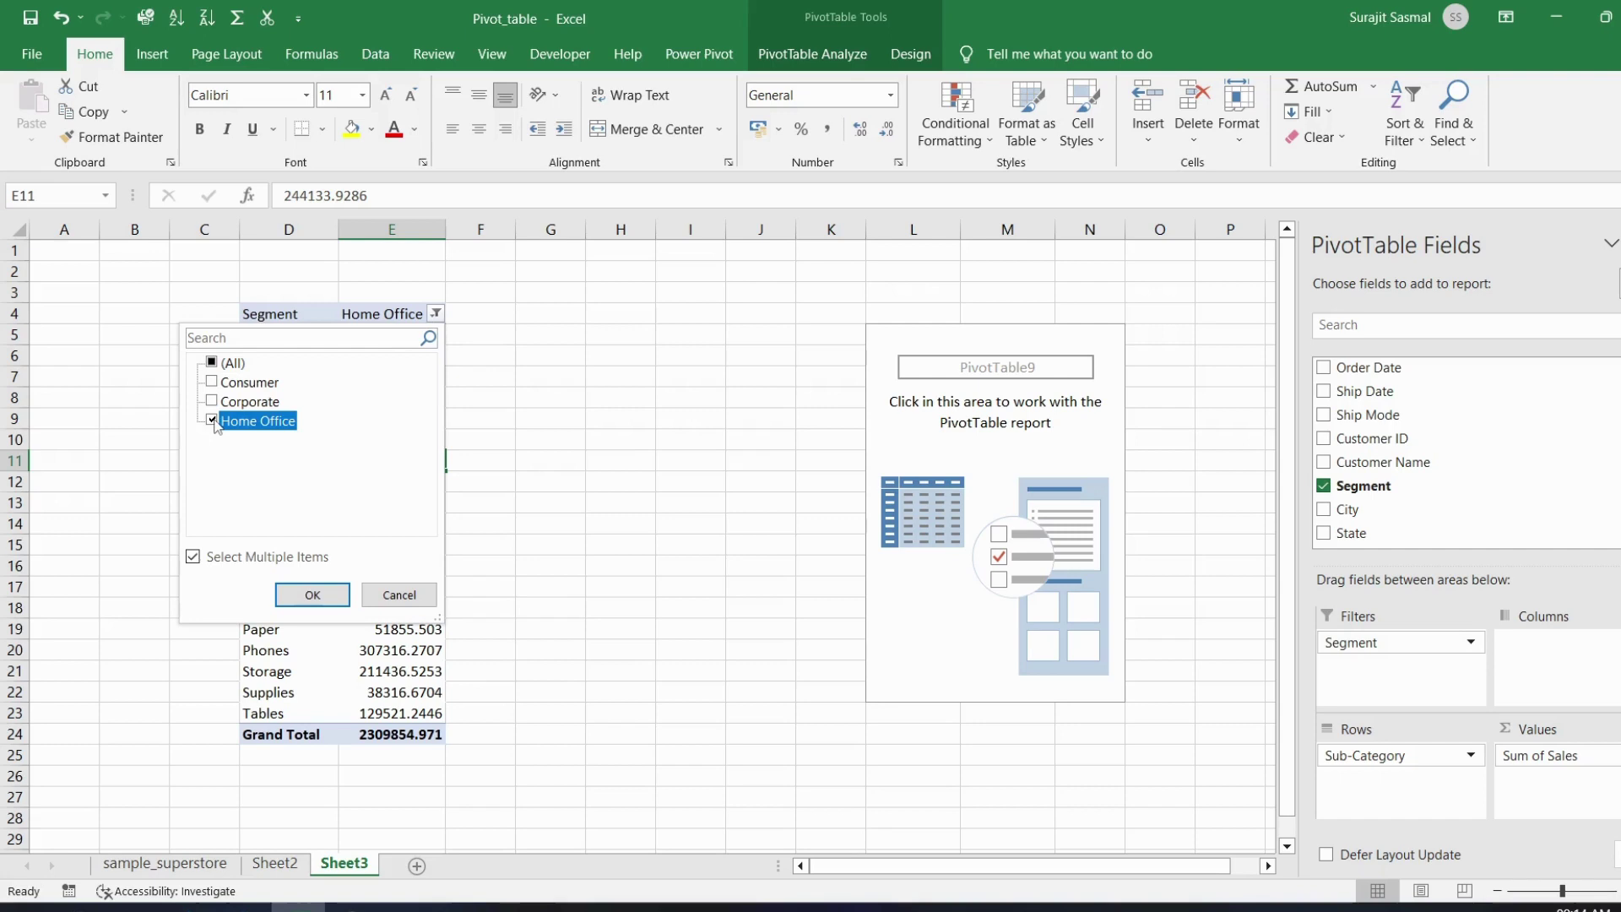
{"action": "left_click", "coordinate": [213, 364]}
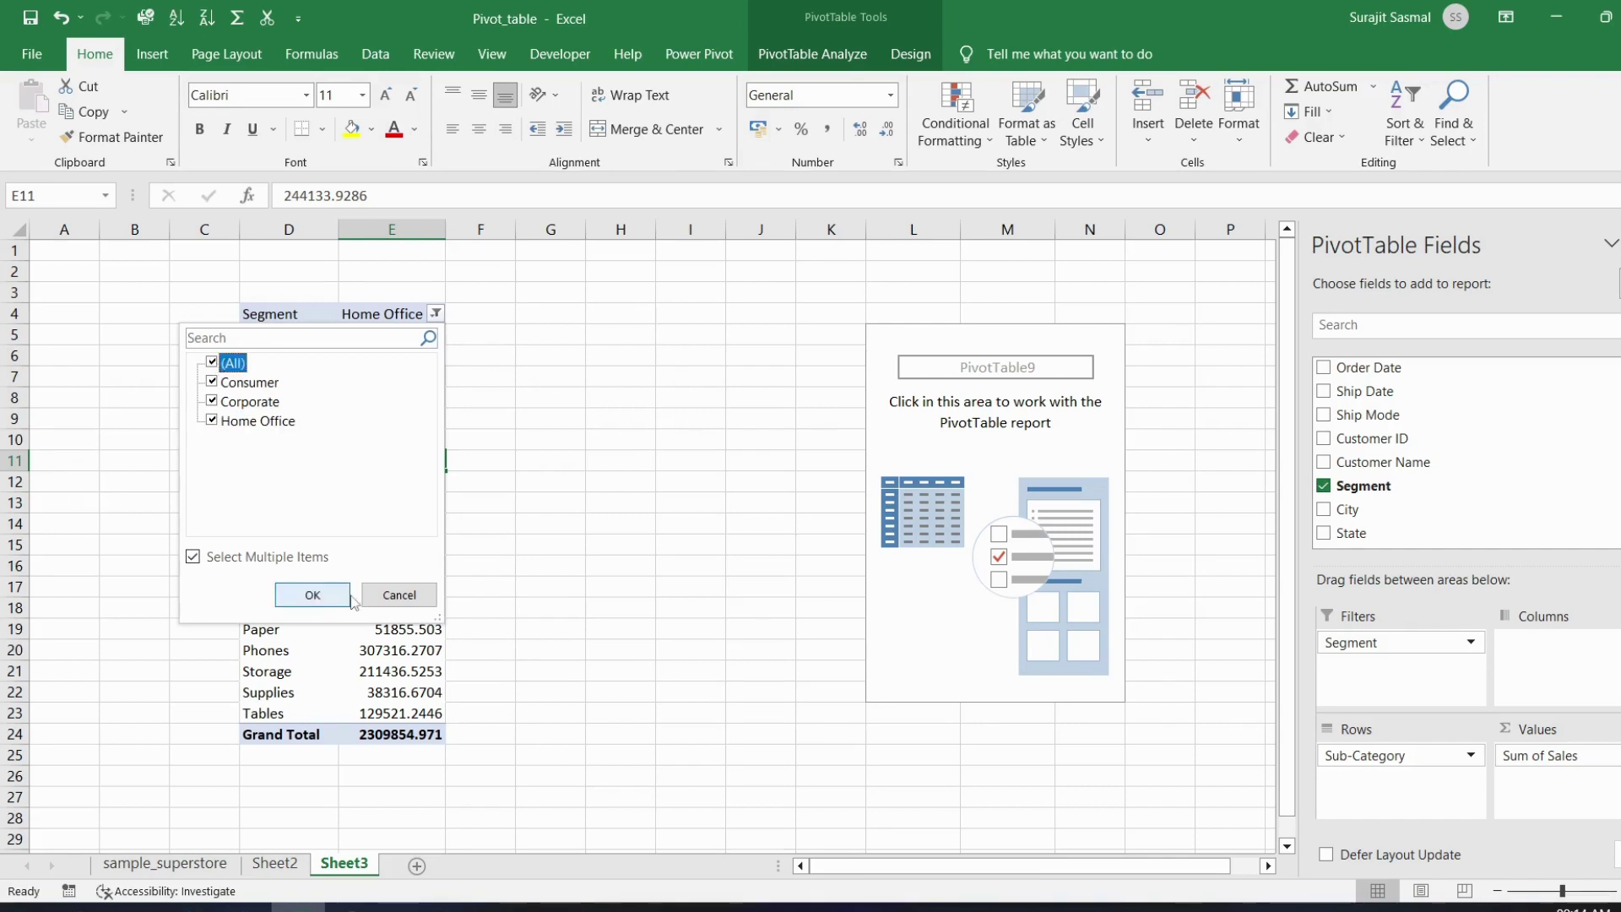
{"action": "left_click", "coordinate": [314, 595]}
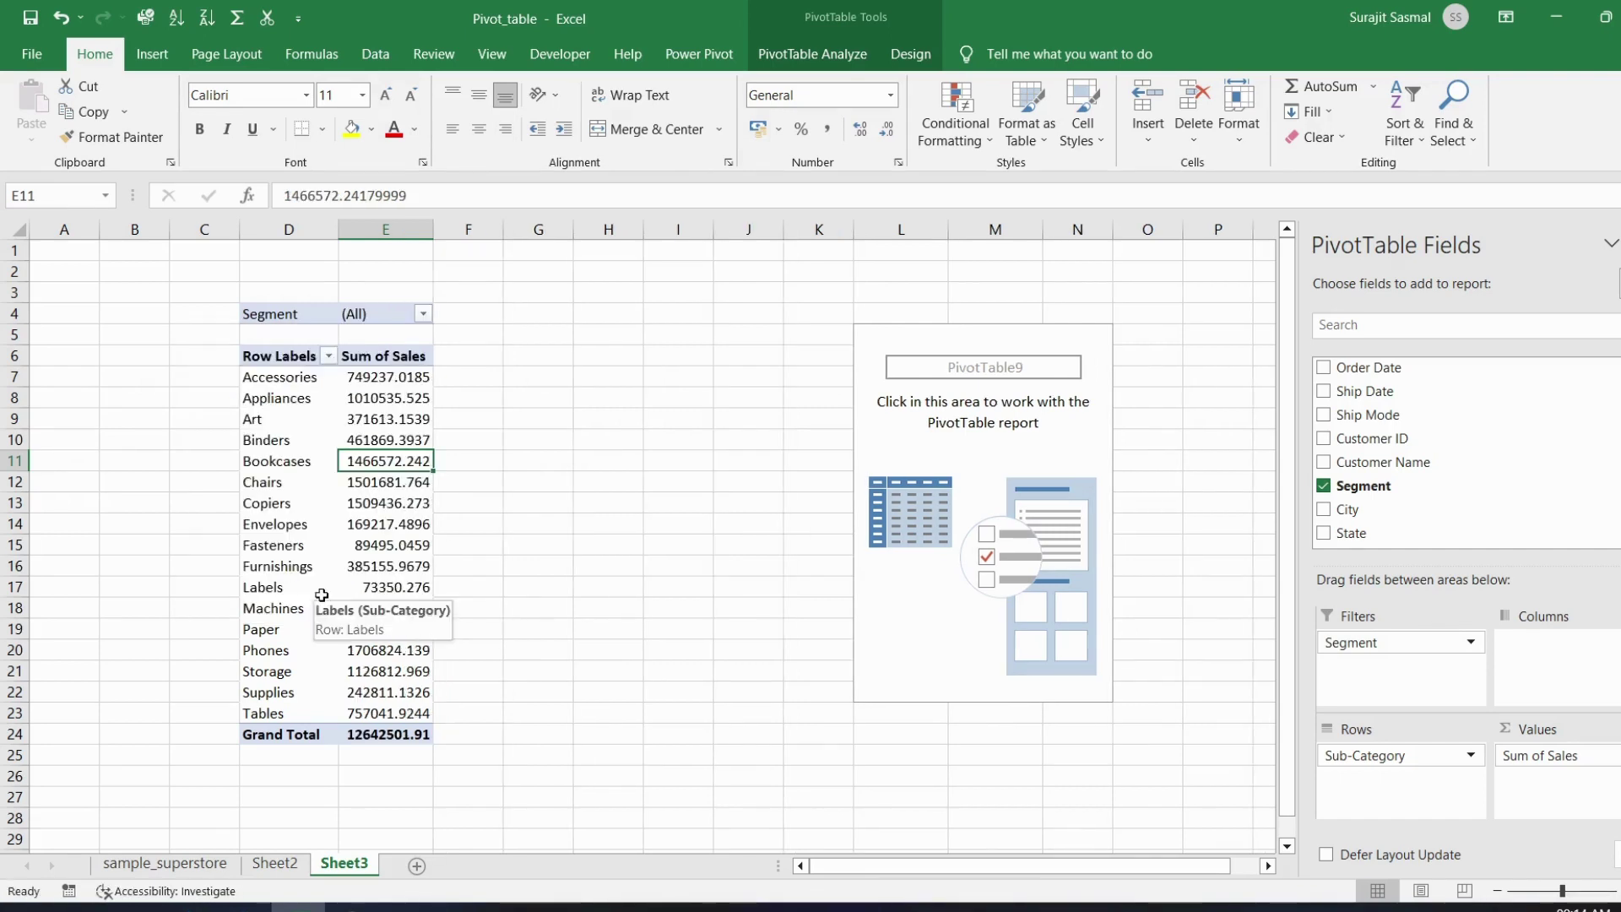
Generate a separate report filter page for each Segment item from the sub-category PivotTable and view the Consumer, Corporate and Home Office sheets
{"action": "left_click", "coordinate": [808, 54]}
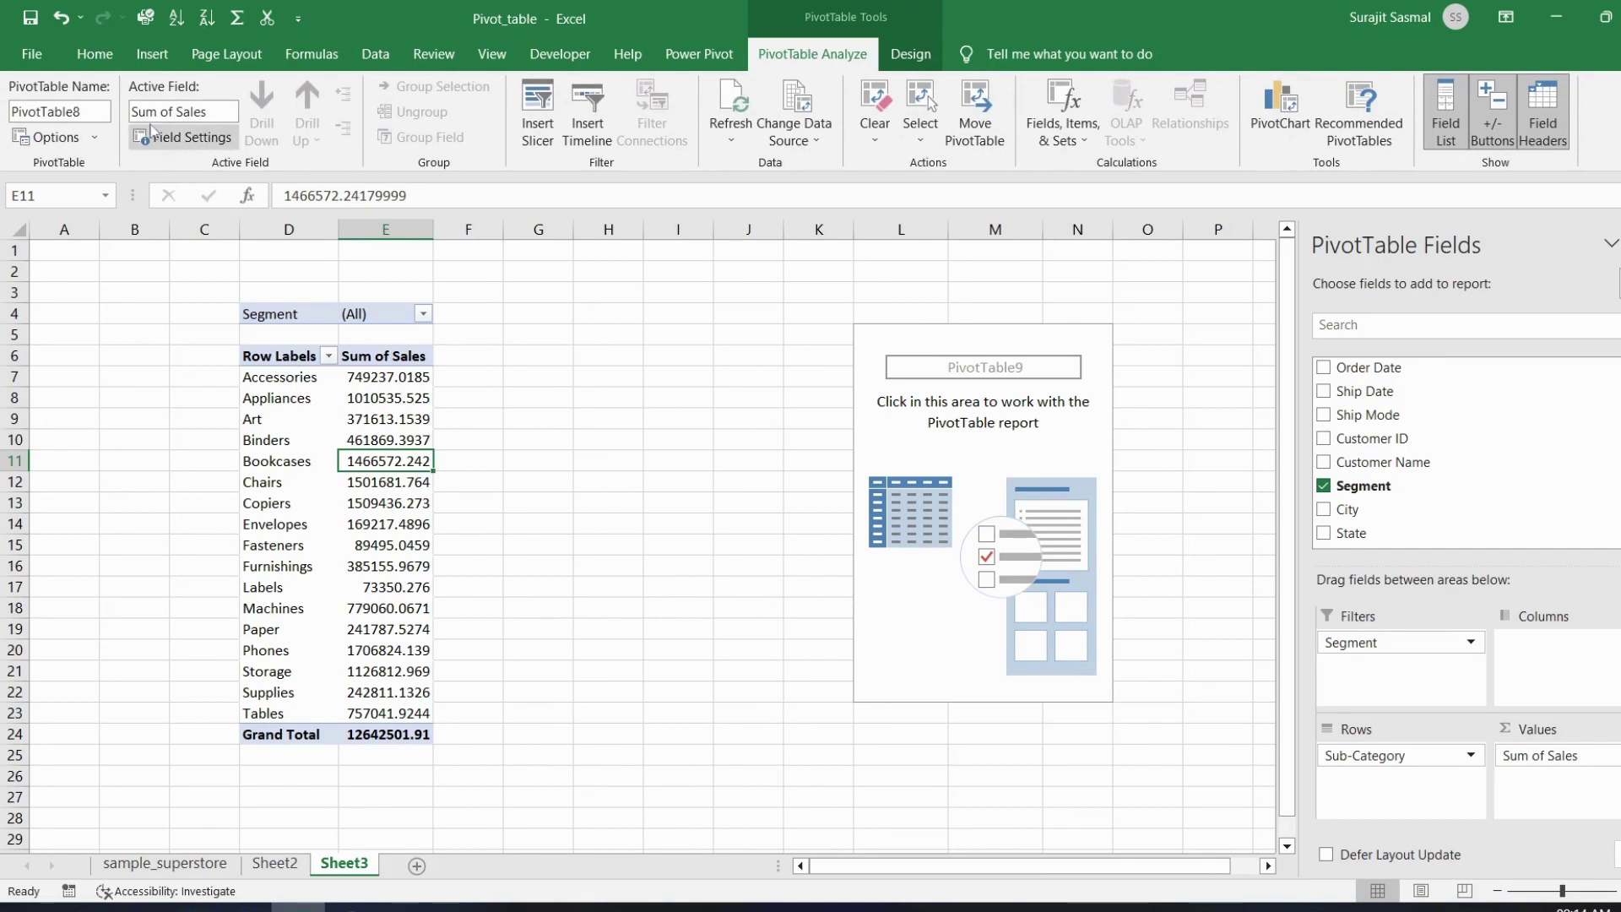
{"action": "left_click", "coordinate": [94, 137]}
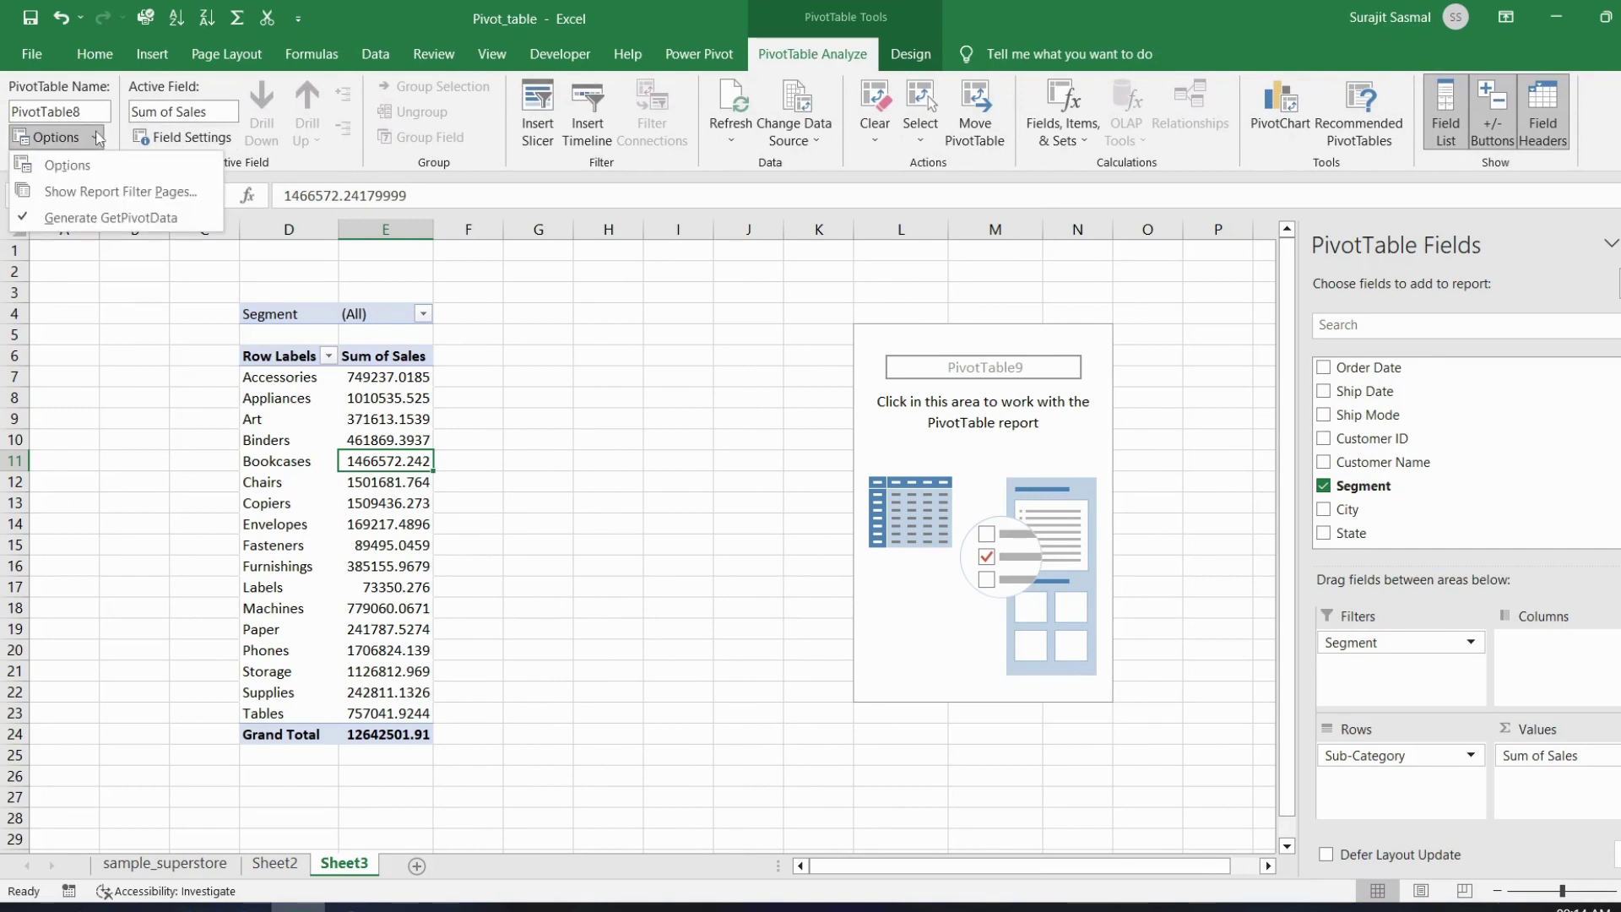
{"action": "left_click", "coordinate": [114, 191]}
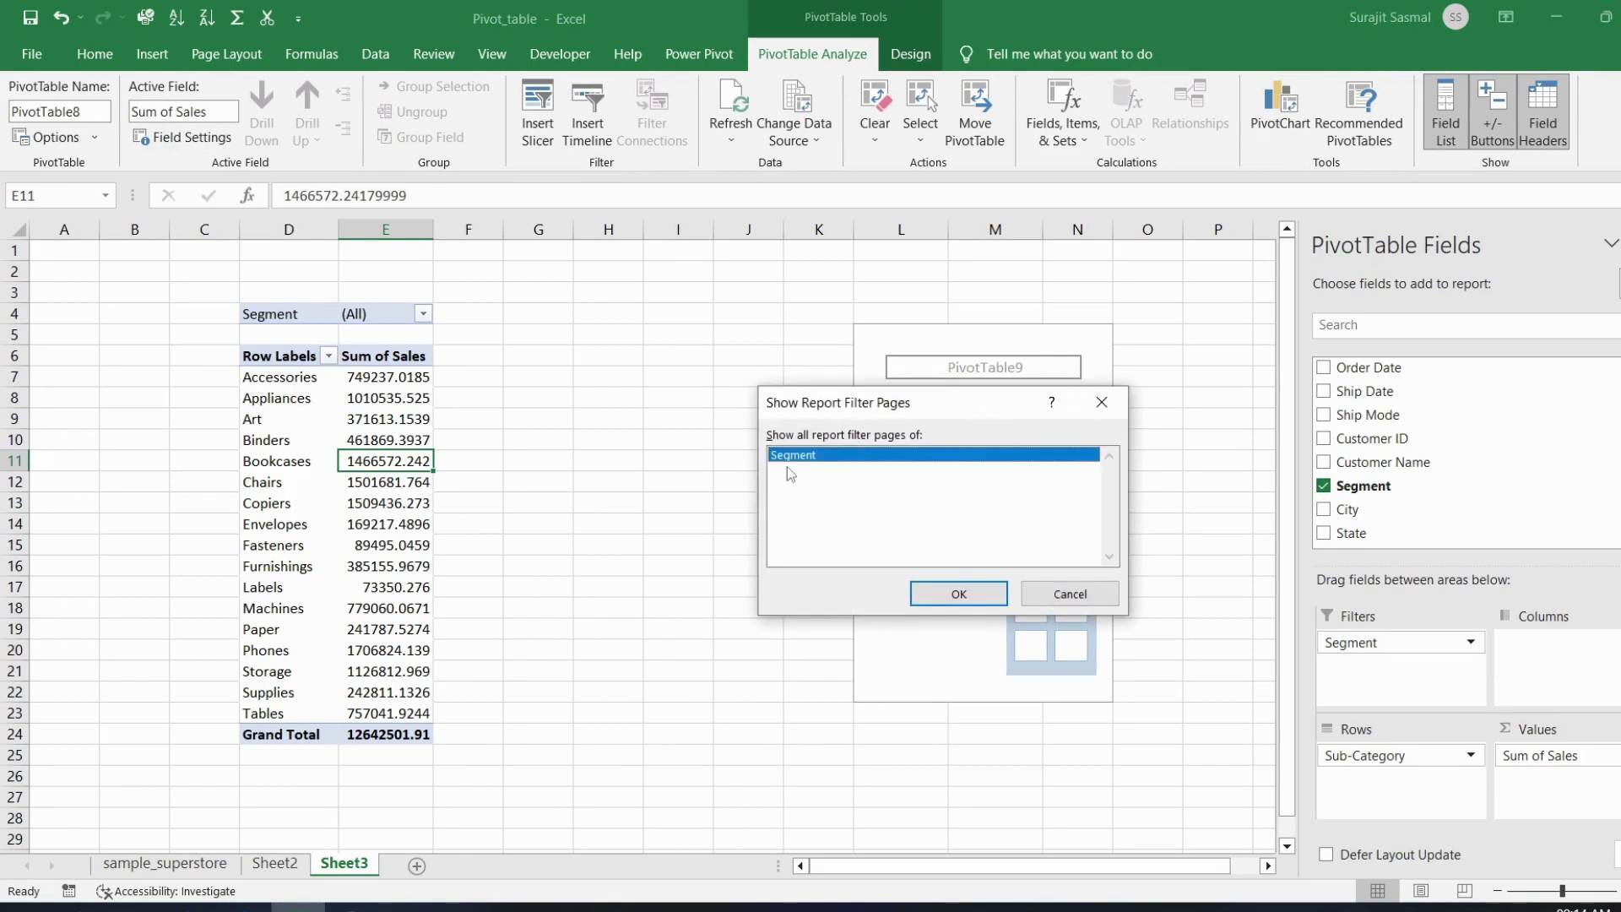
{"action": "left_click", "coordinate": [939, 595]}
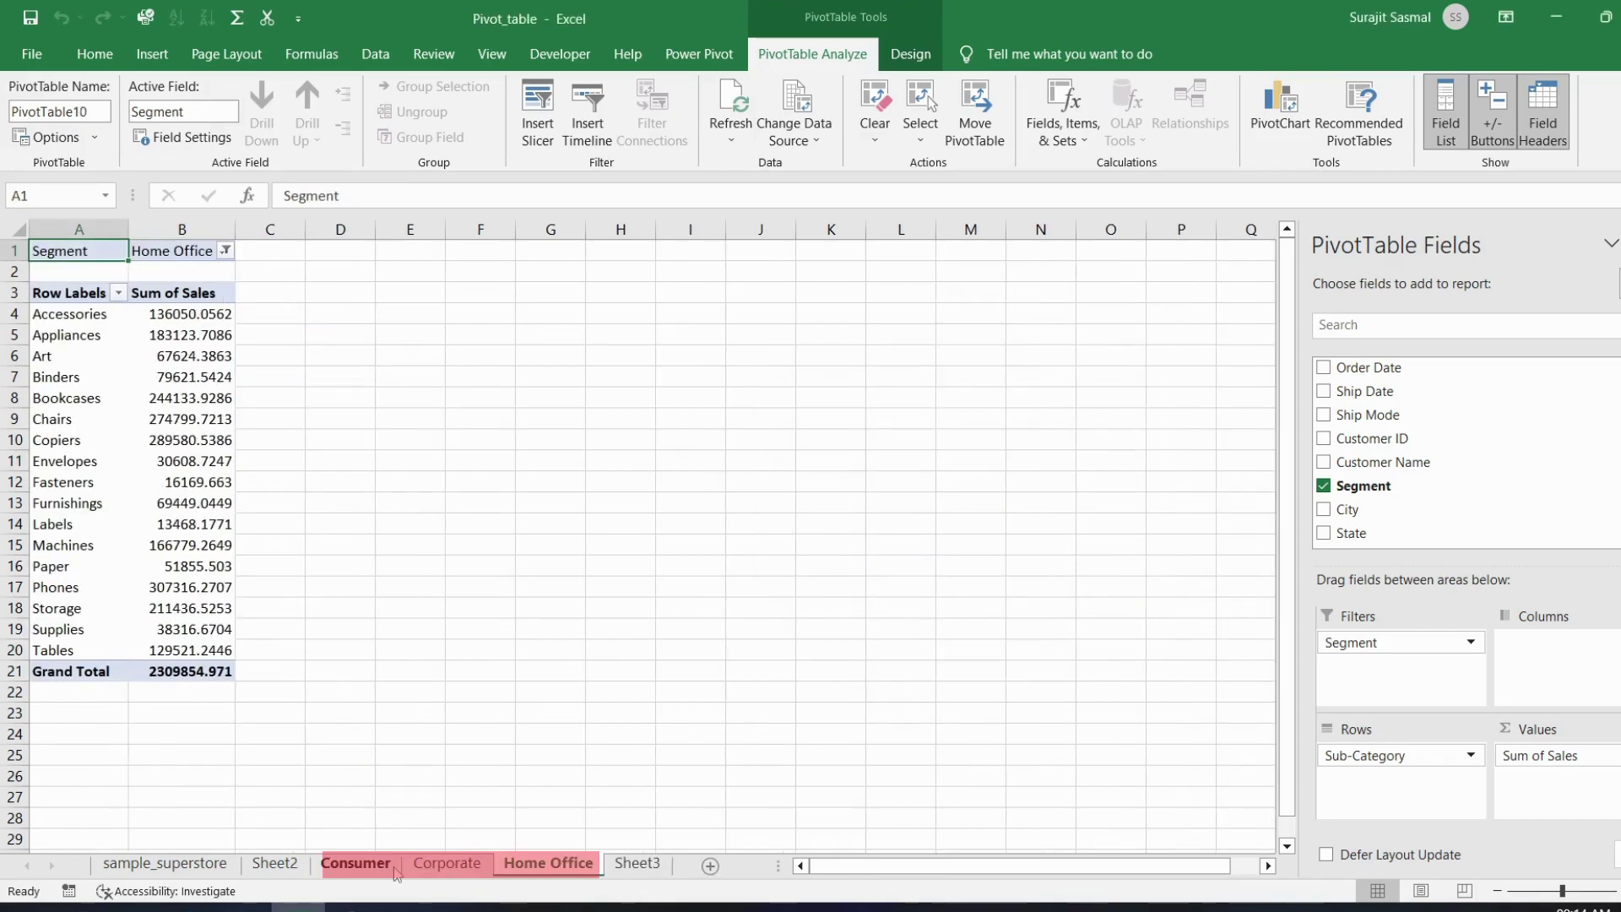
{"action": "left_click", "coordinate": [394, 868]}
{"action": "left_click", "coordinate": [445, 864]}
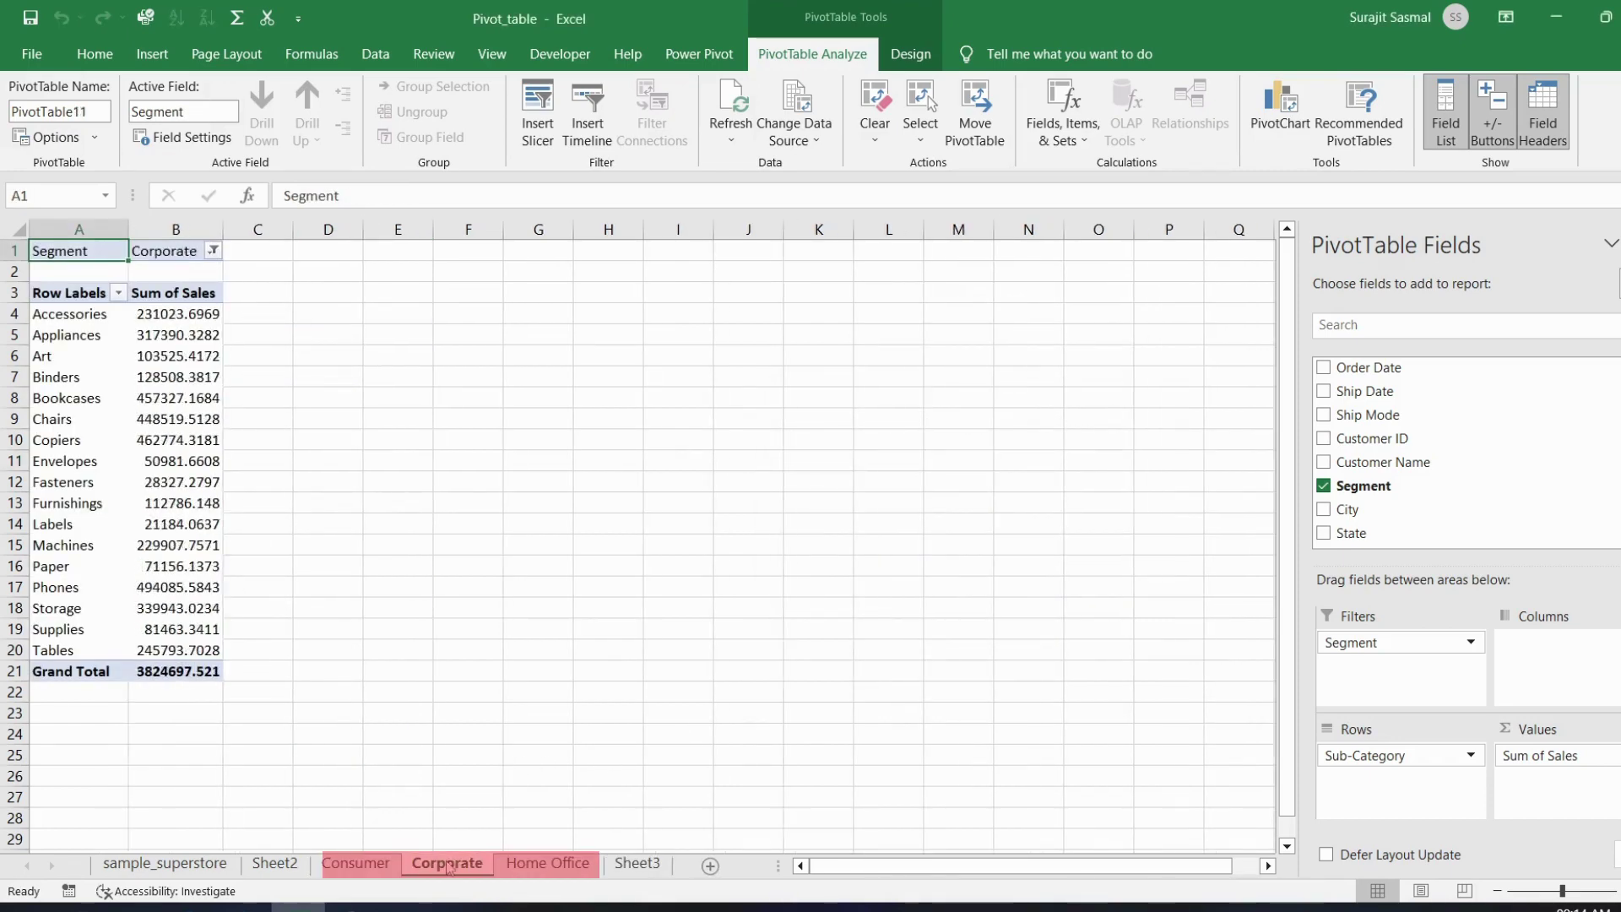
{"action": "left_click", "coordinate": [532, 869]}
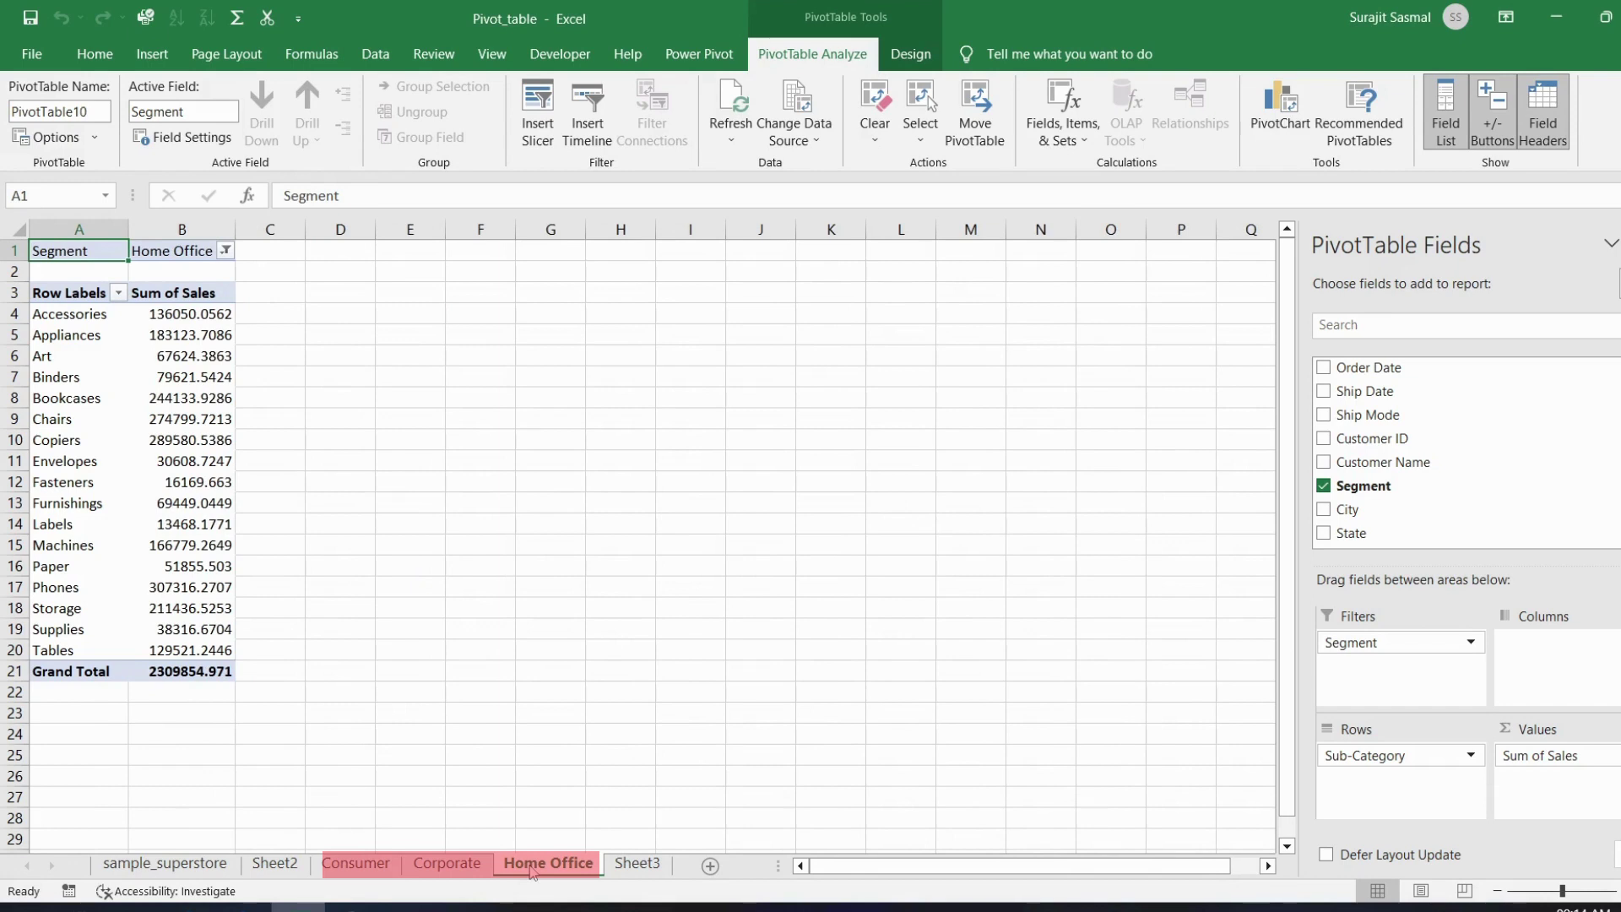
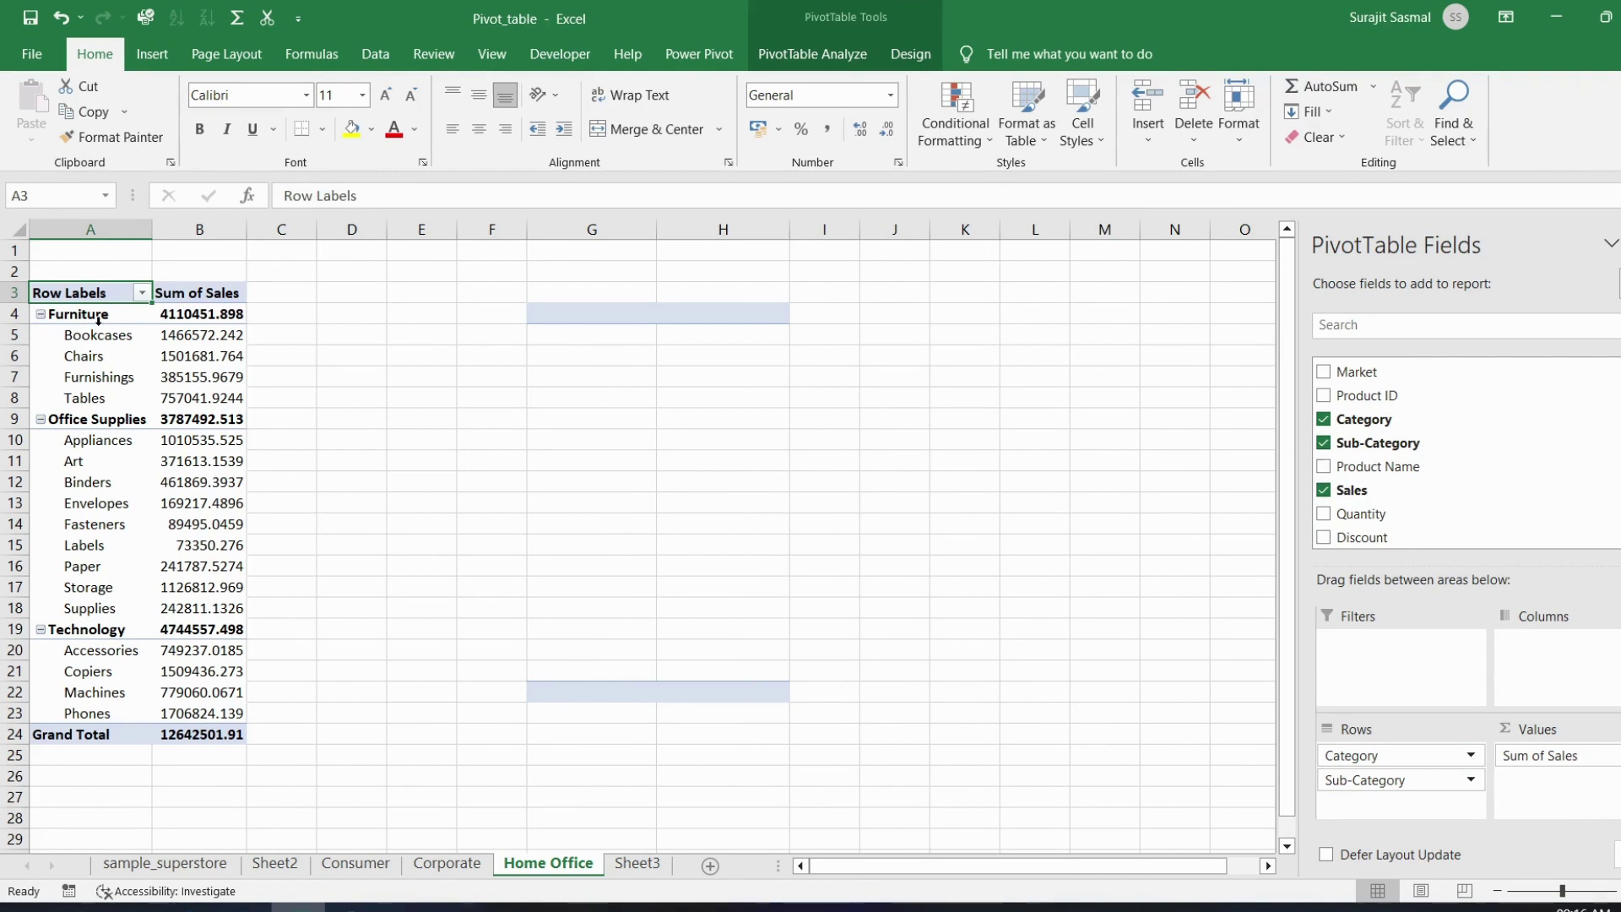
Show the Category and Sub-Category PivotTable on the Home Office sheet in tabular form
{"action": "left_click", "coordinate": [104, 383]}
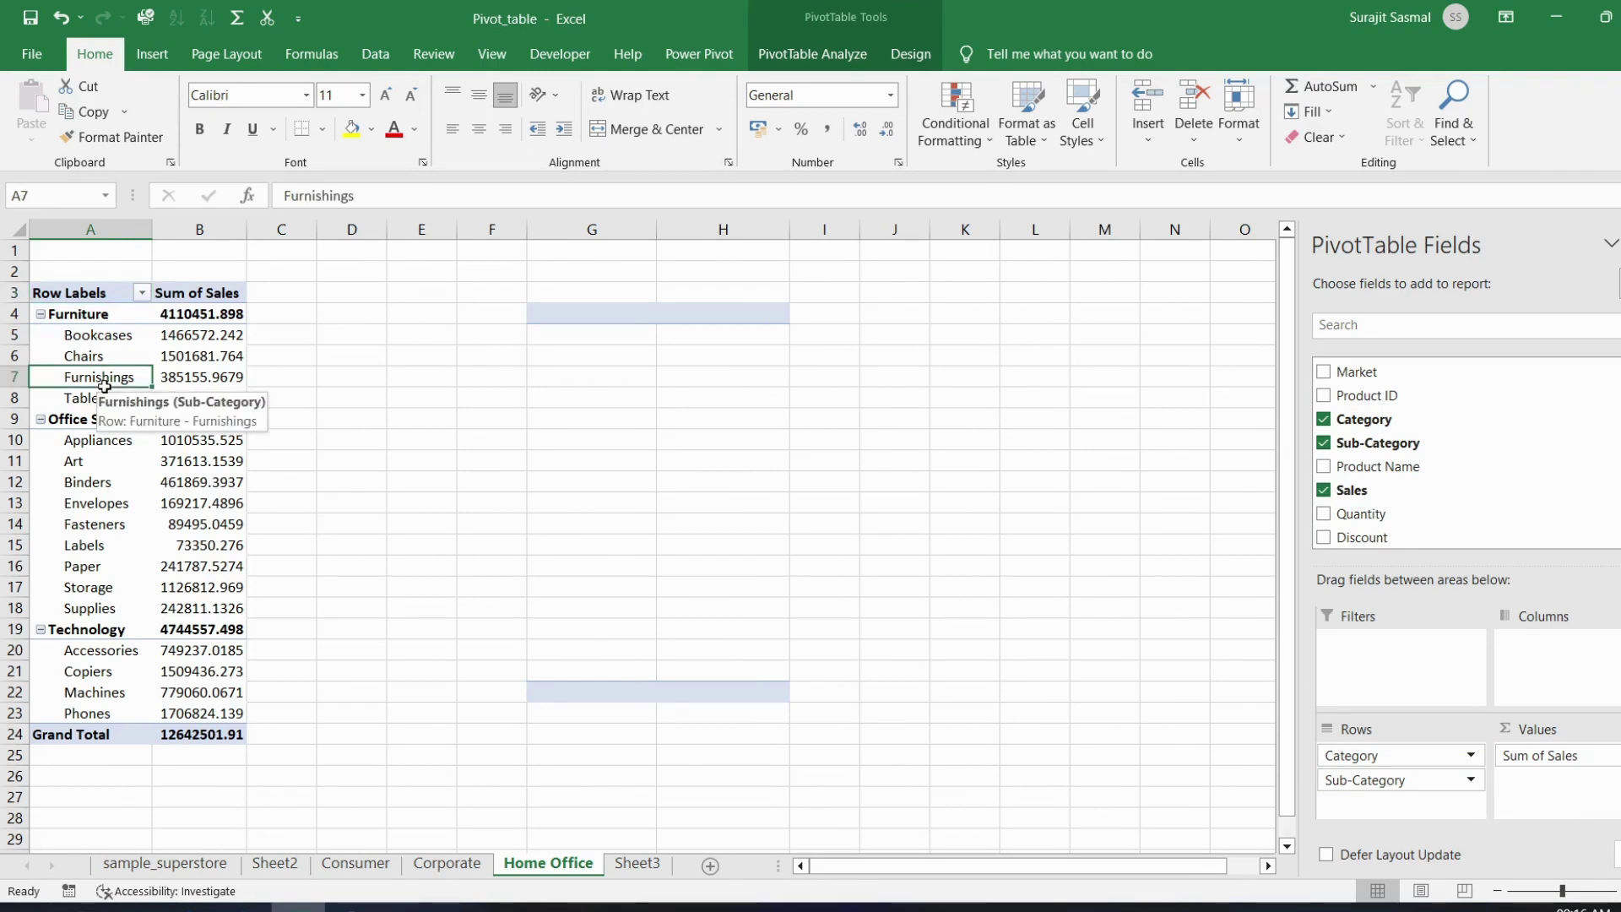
{"action": "left_click", "coordinate": [812, 53]}
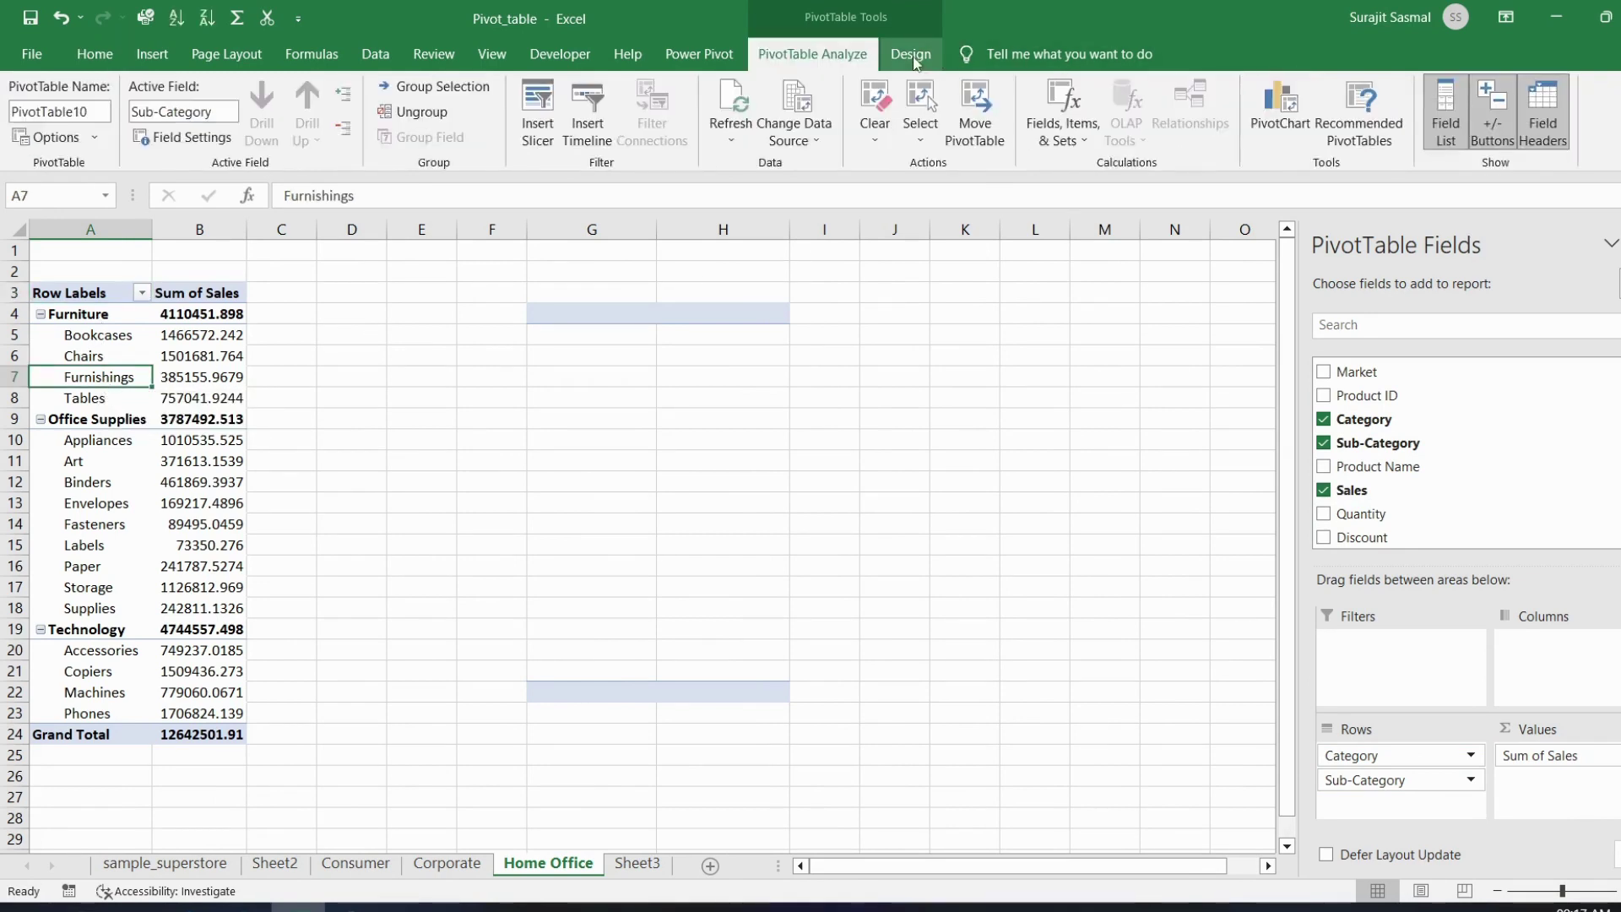
{"action": "left_click", "coordinate": [910, 53]}
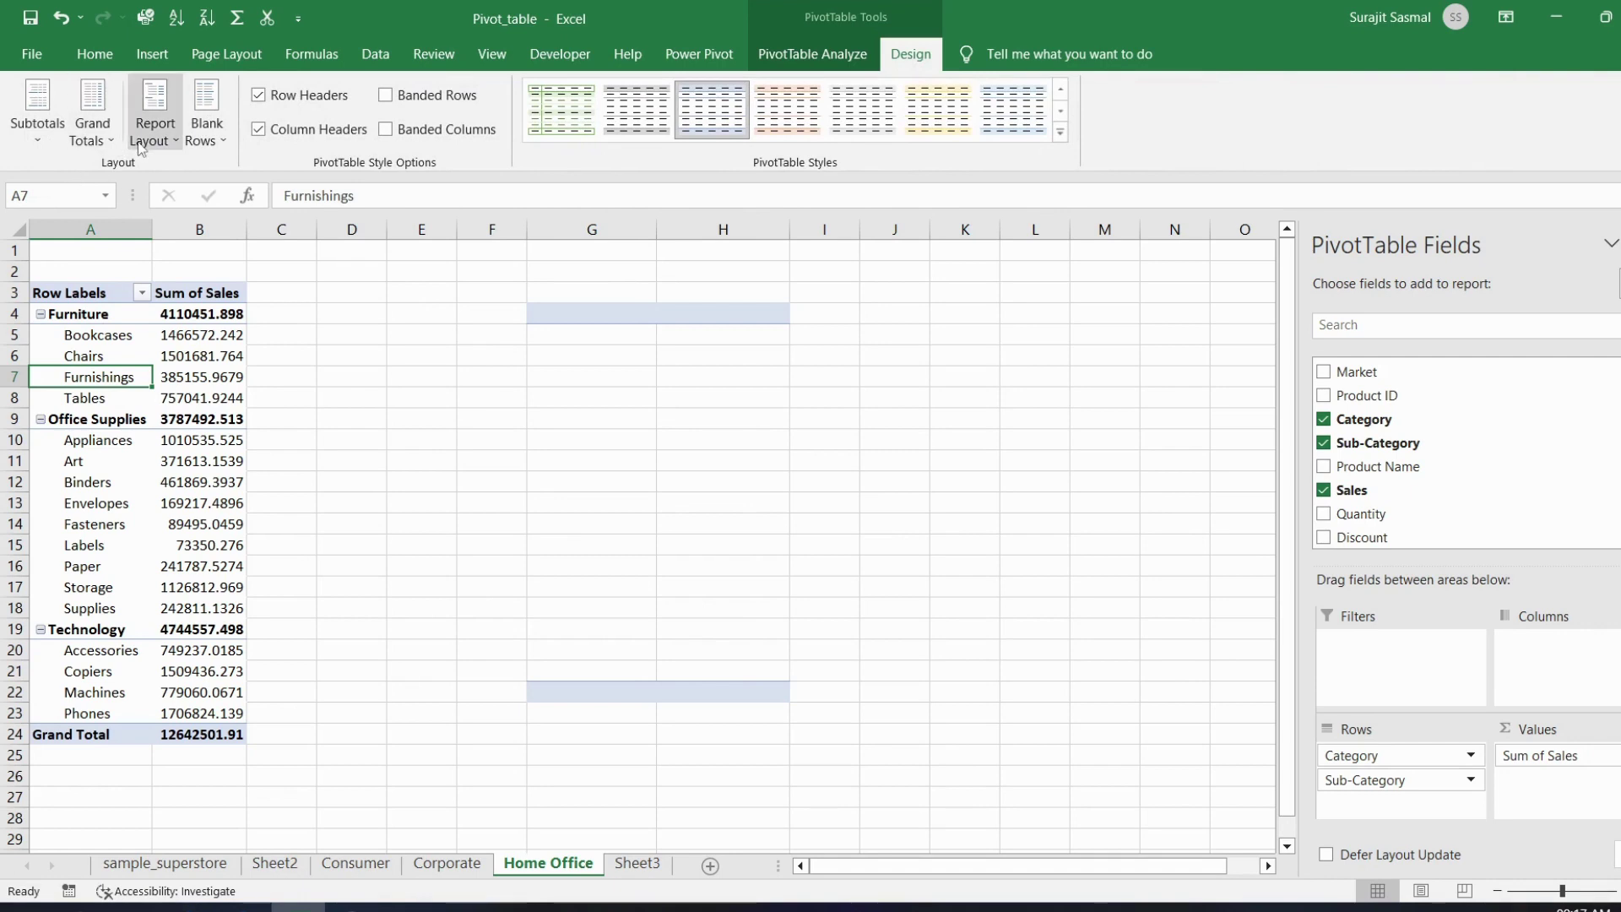
{"action": "left_click", "coordinate": [176, 140]}
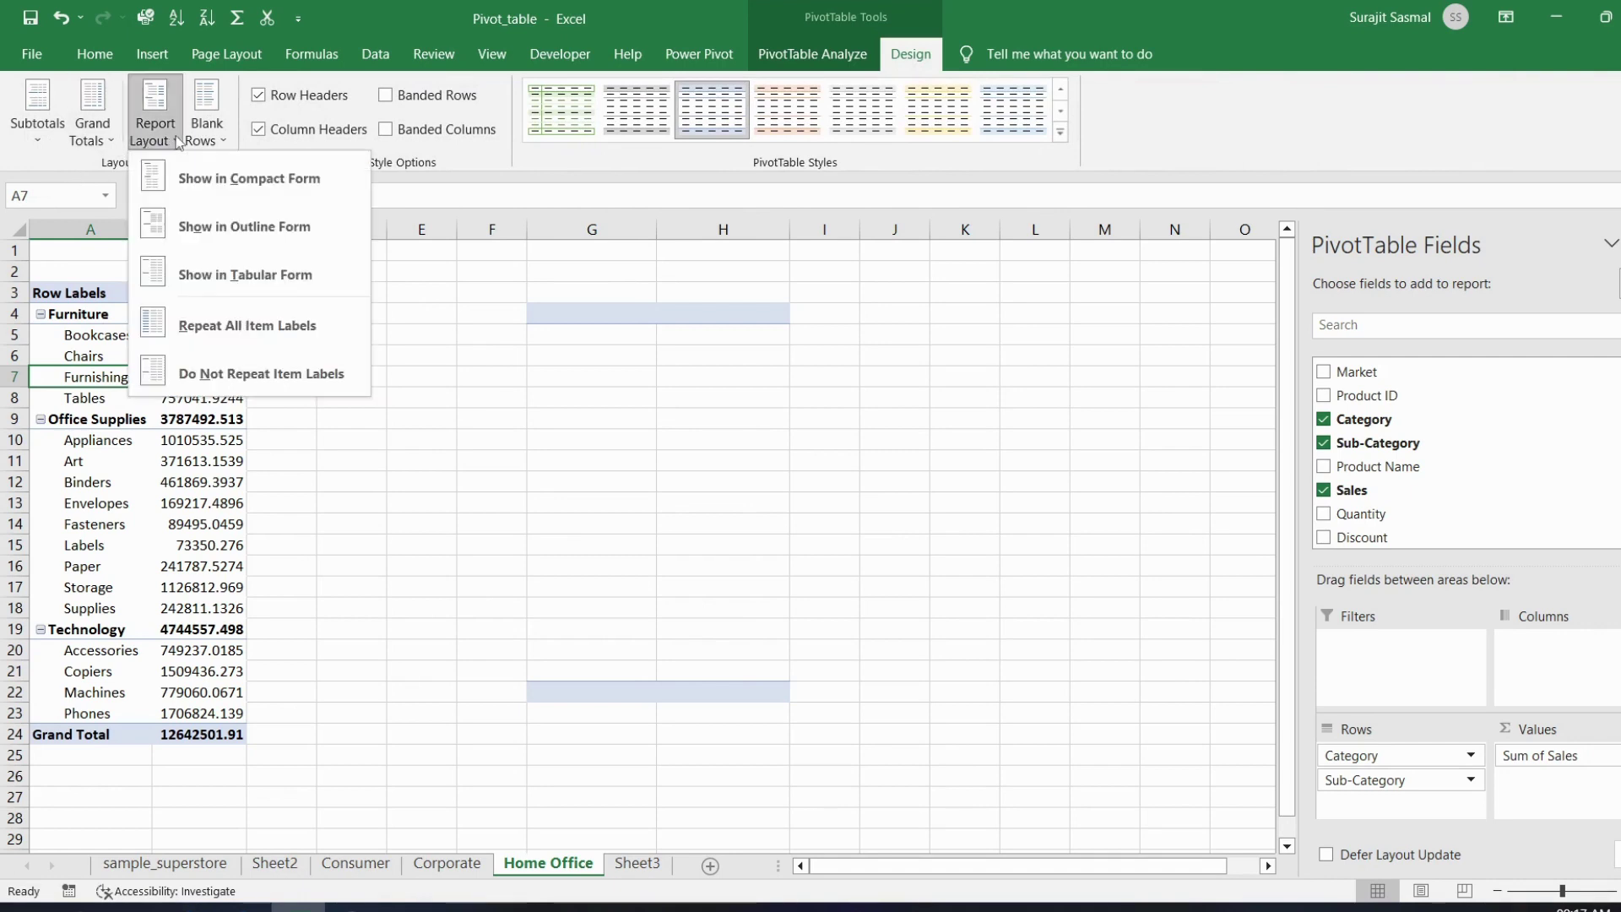
{"action": "left_click", "coordinate": [250, 276]}
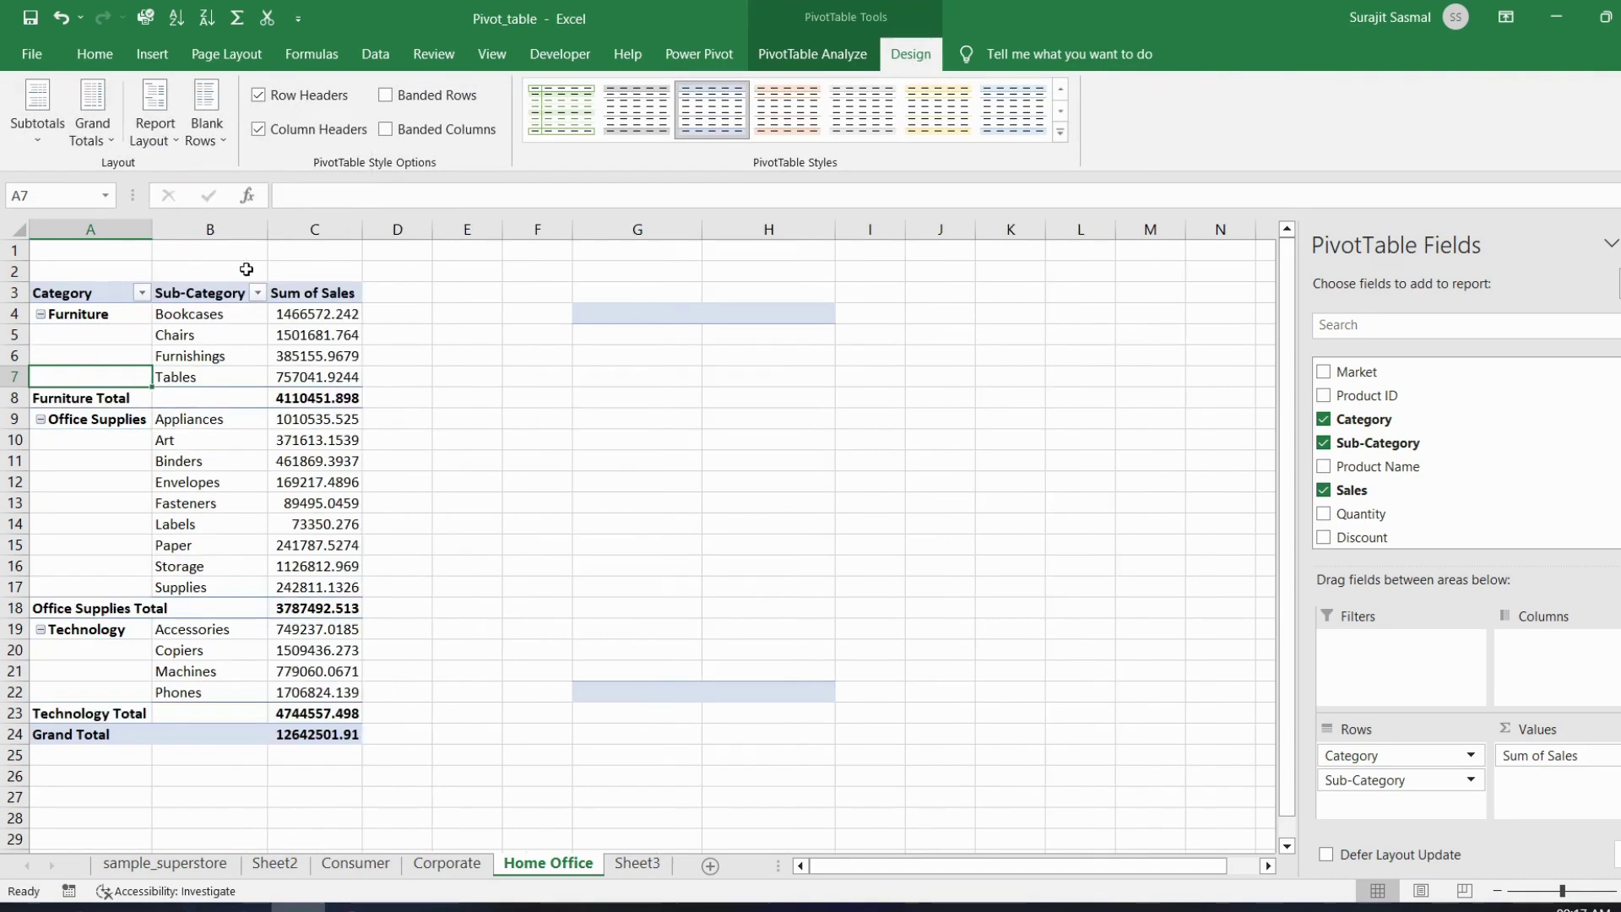
{"action": "left_click", "coordinate": [462, 402]}
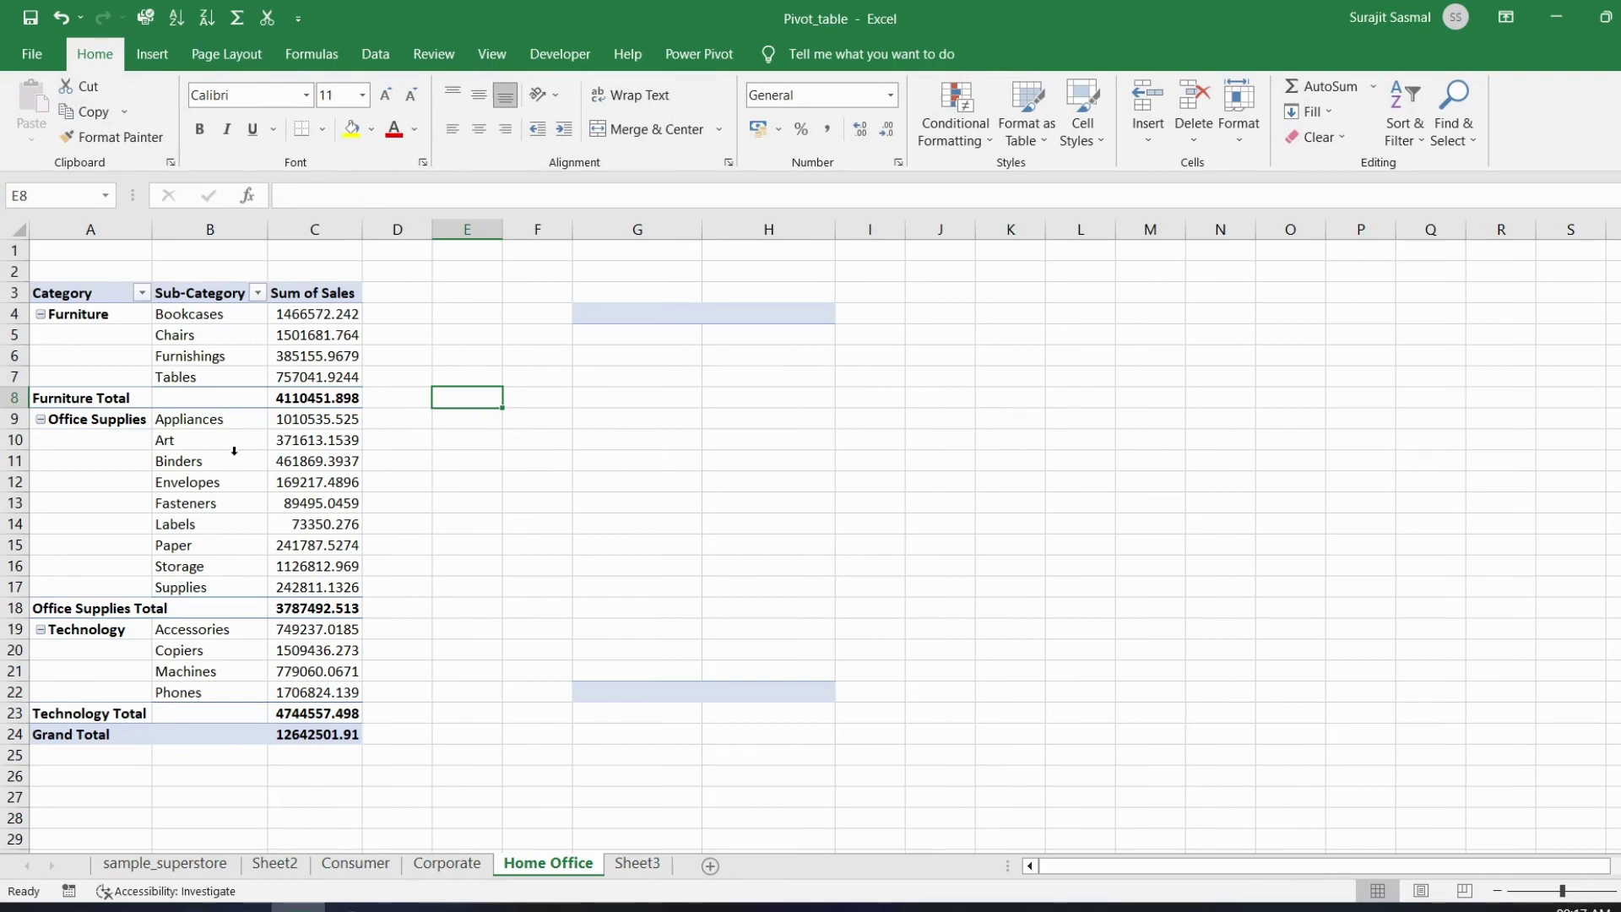
Set the PivotTable's grand totals on for rows and columns and hide all its category subtotals
{"action": "left_click", "coordinate": [328, 338]}
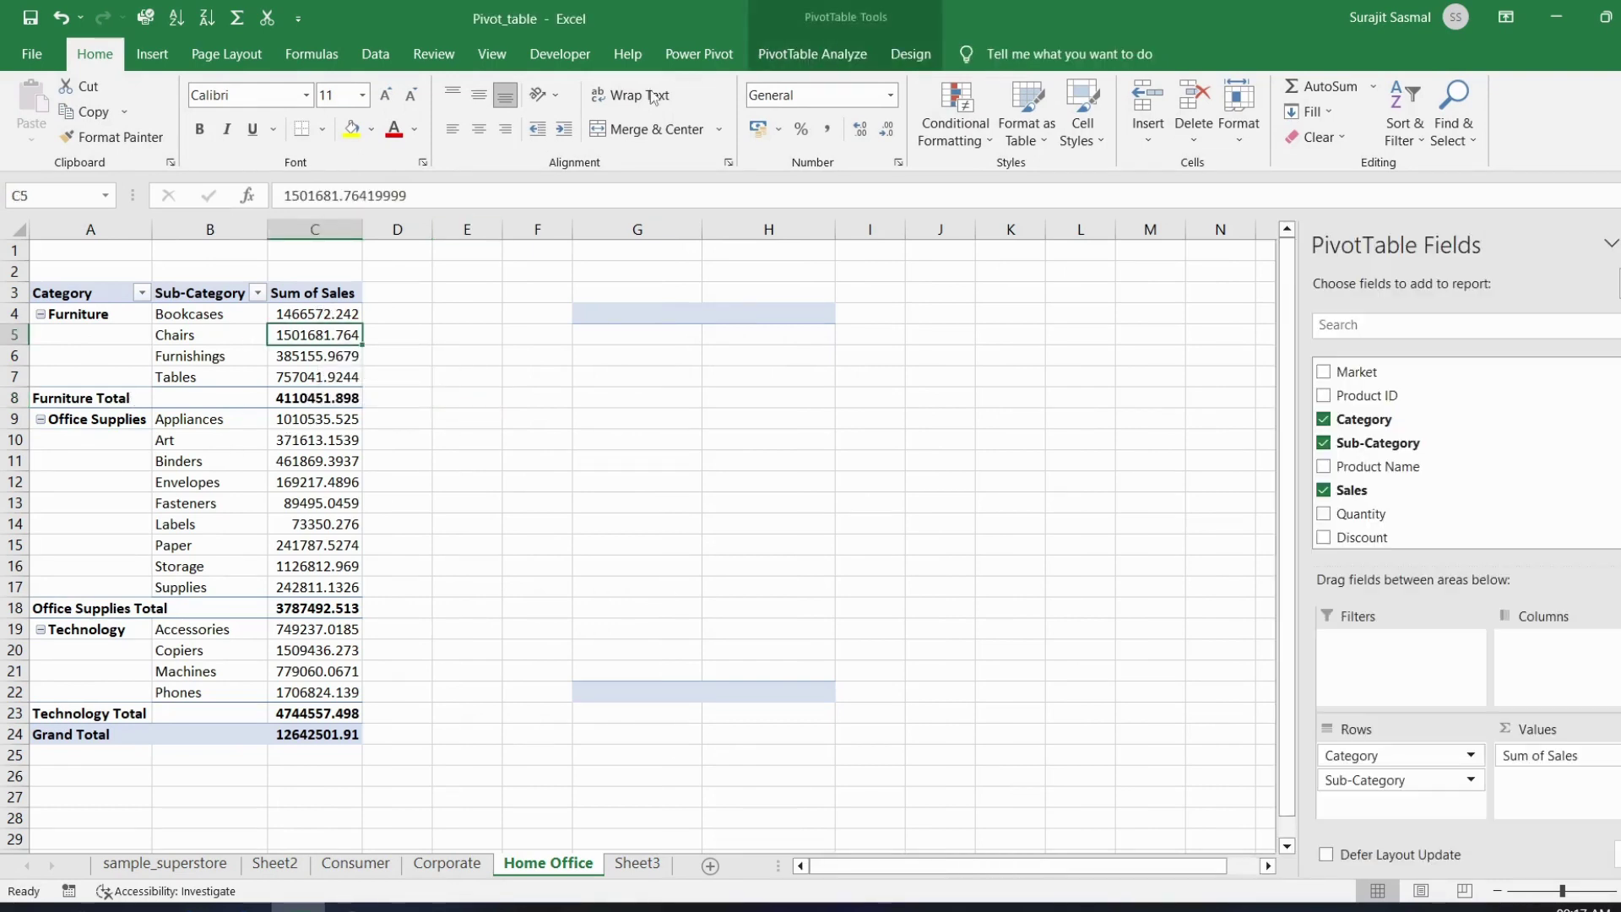
{"action": "left_click", "coordinate": [849, 55]}
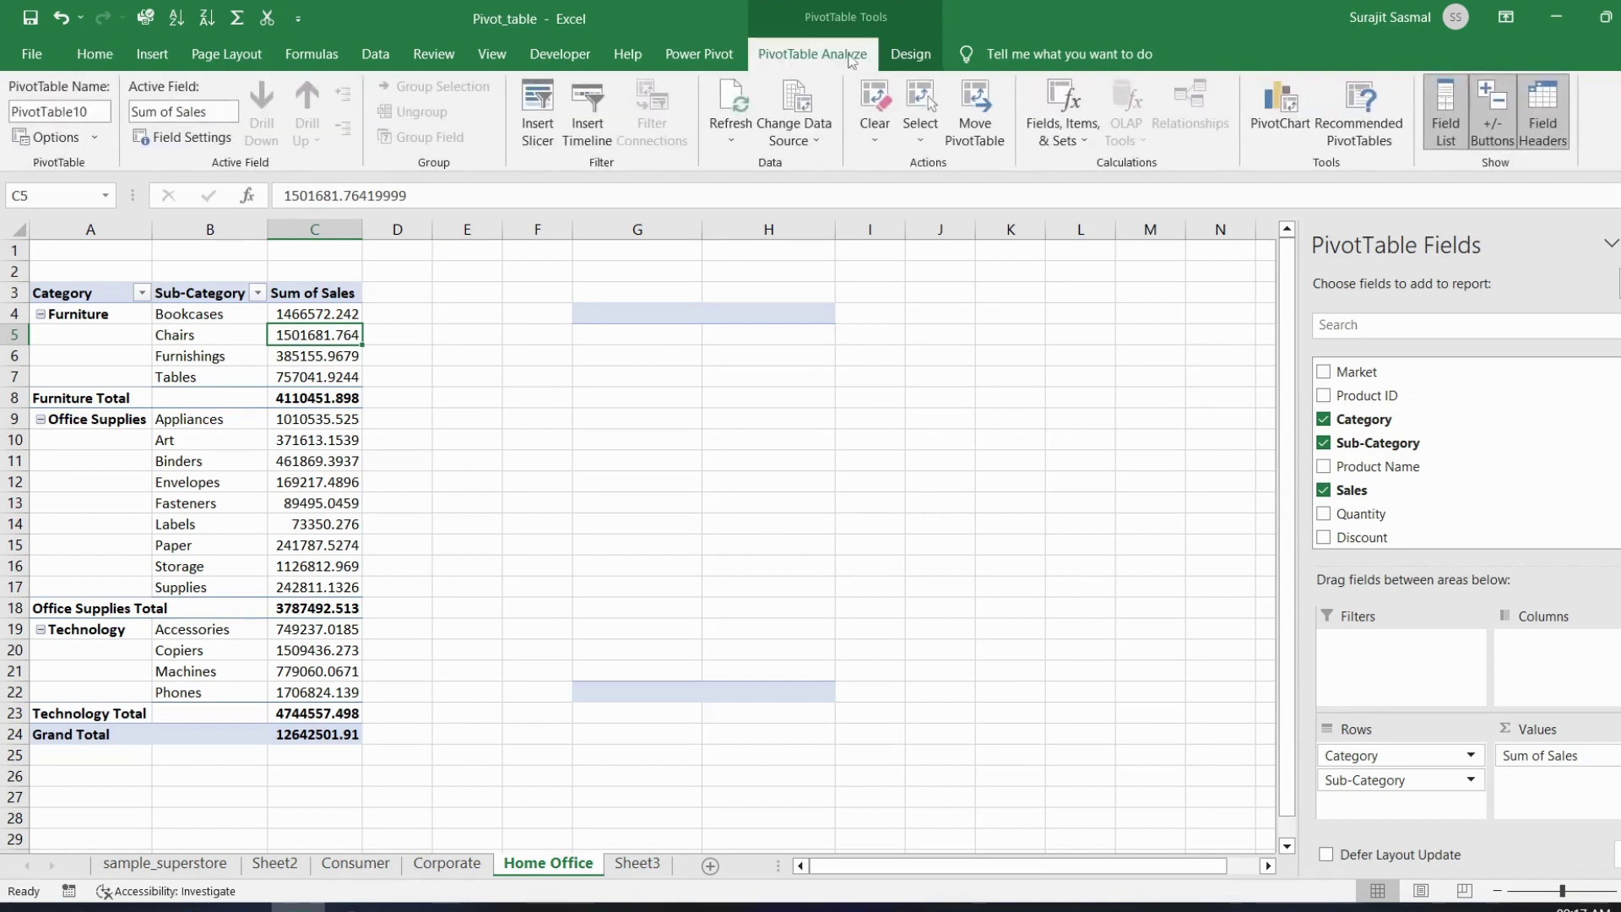
{"action": "left_click", "coordinate": [909, 54]}
{"action": "left_click", "coordinate": [100, 137]}
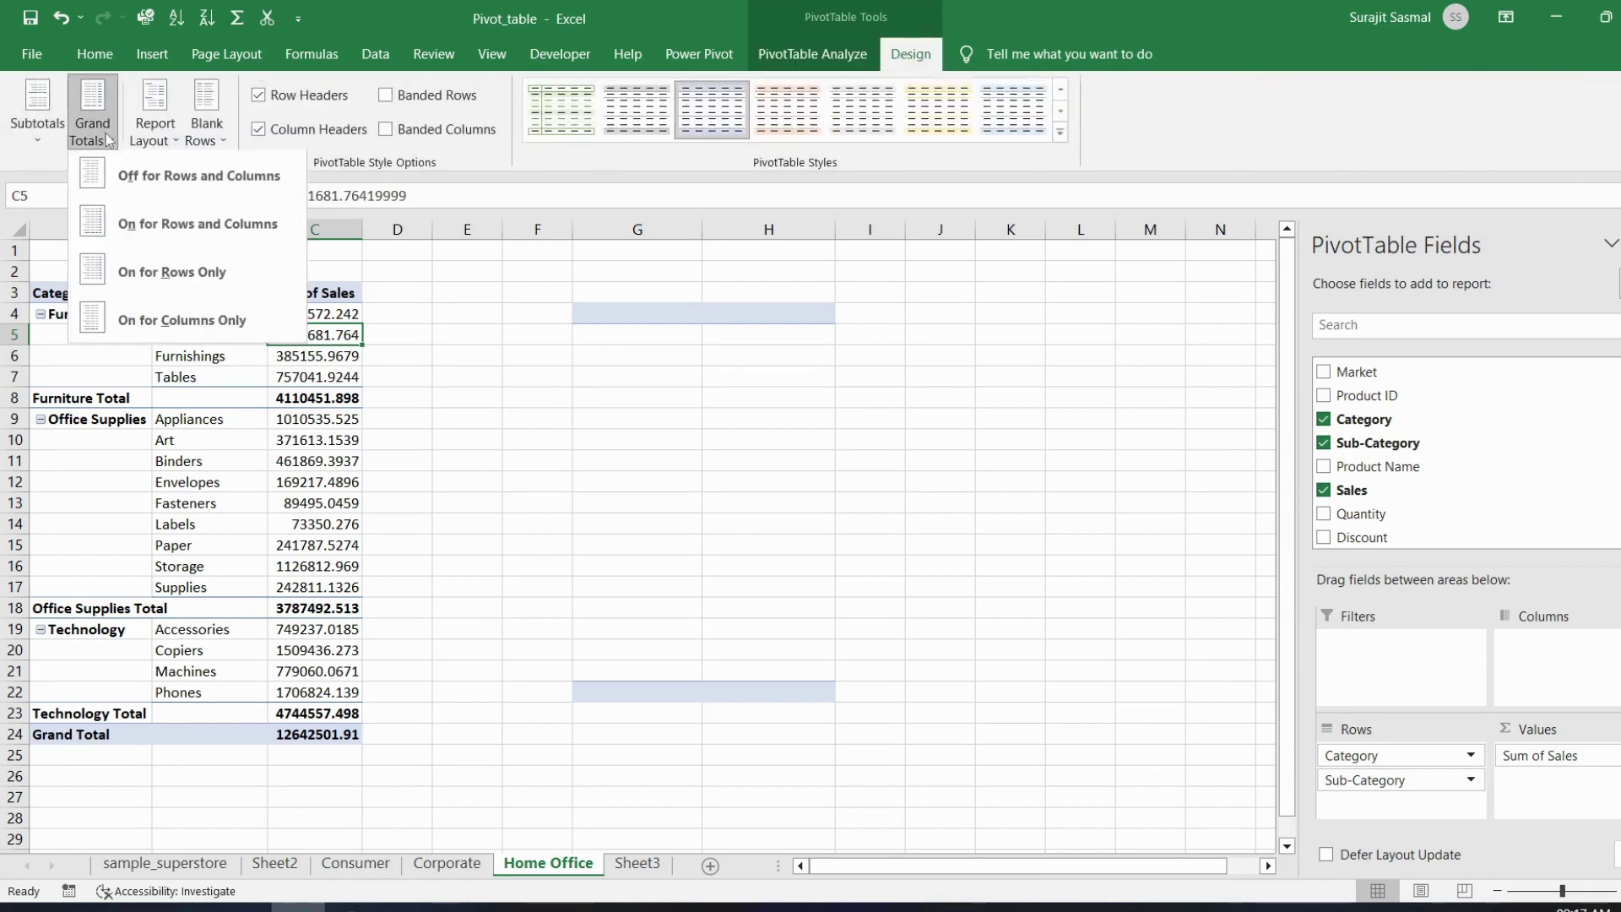
{"action": "left_click", "coordinate": [175, 230]}
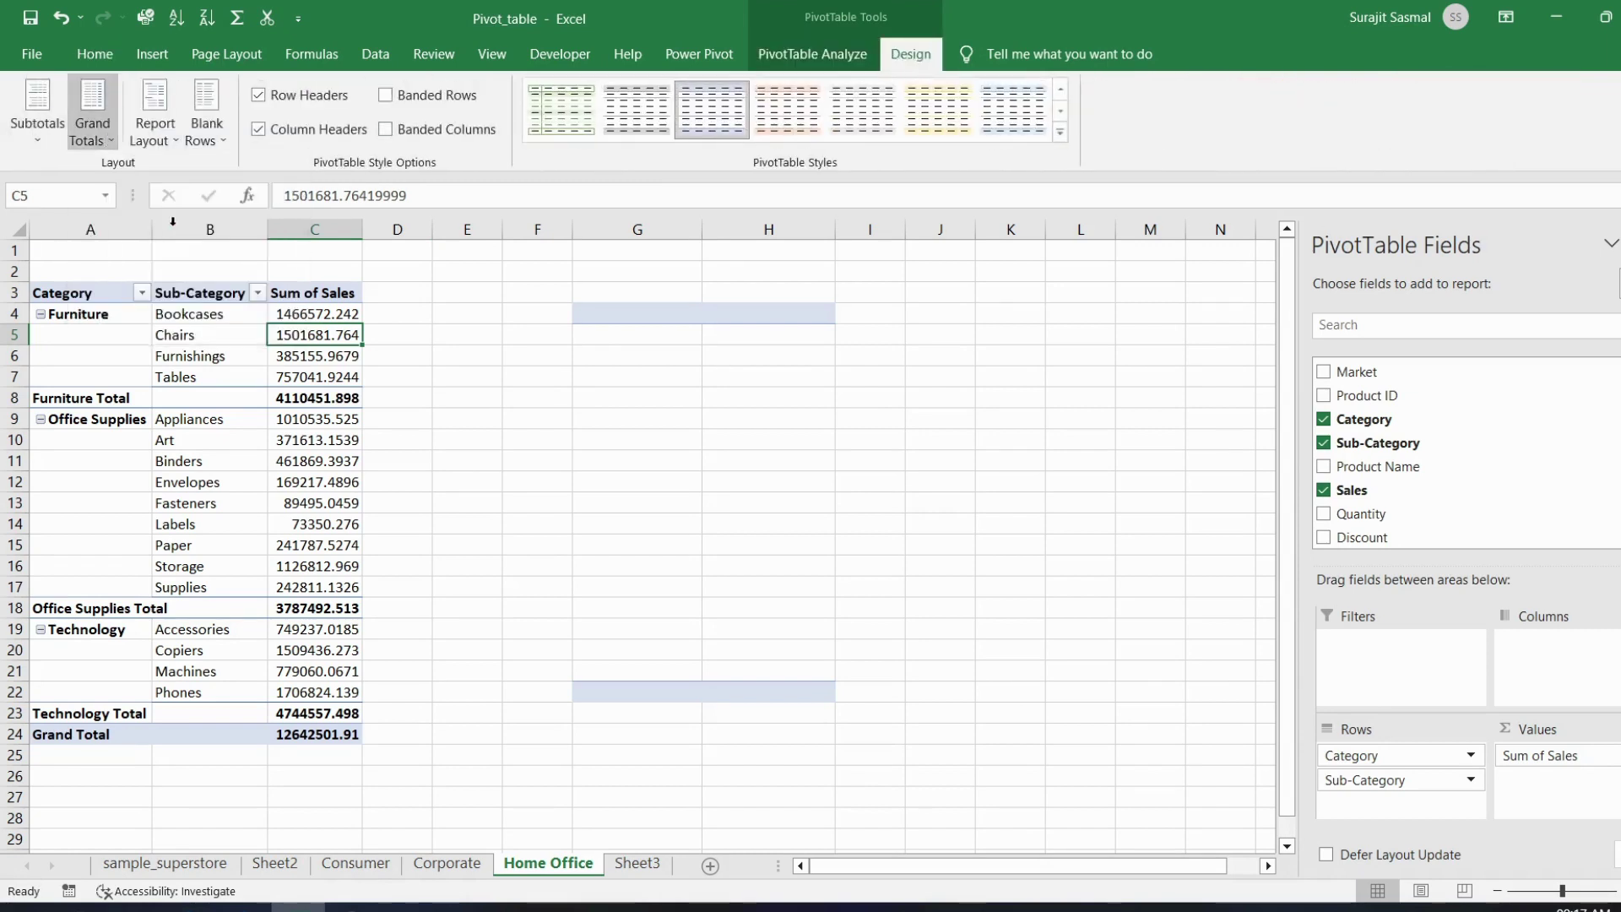
{"action": "left_click", "coordinate": [39, 140]}
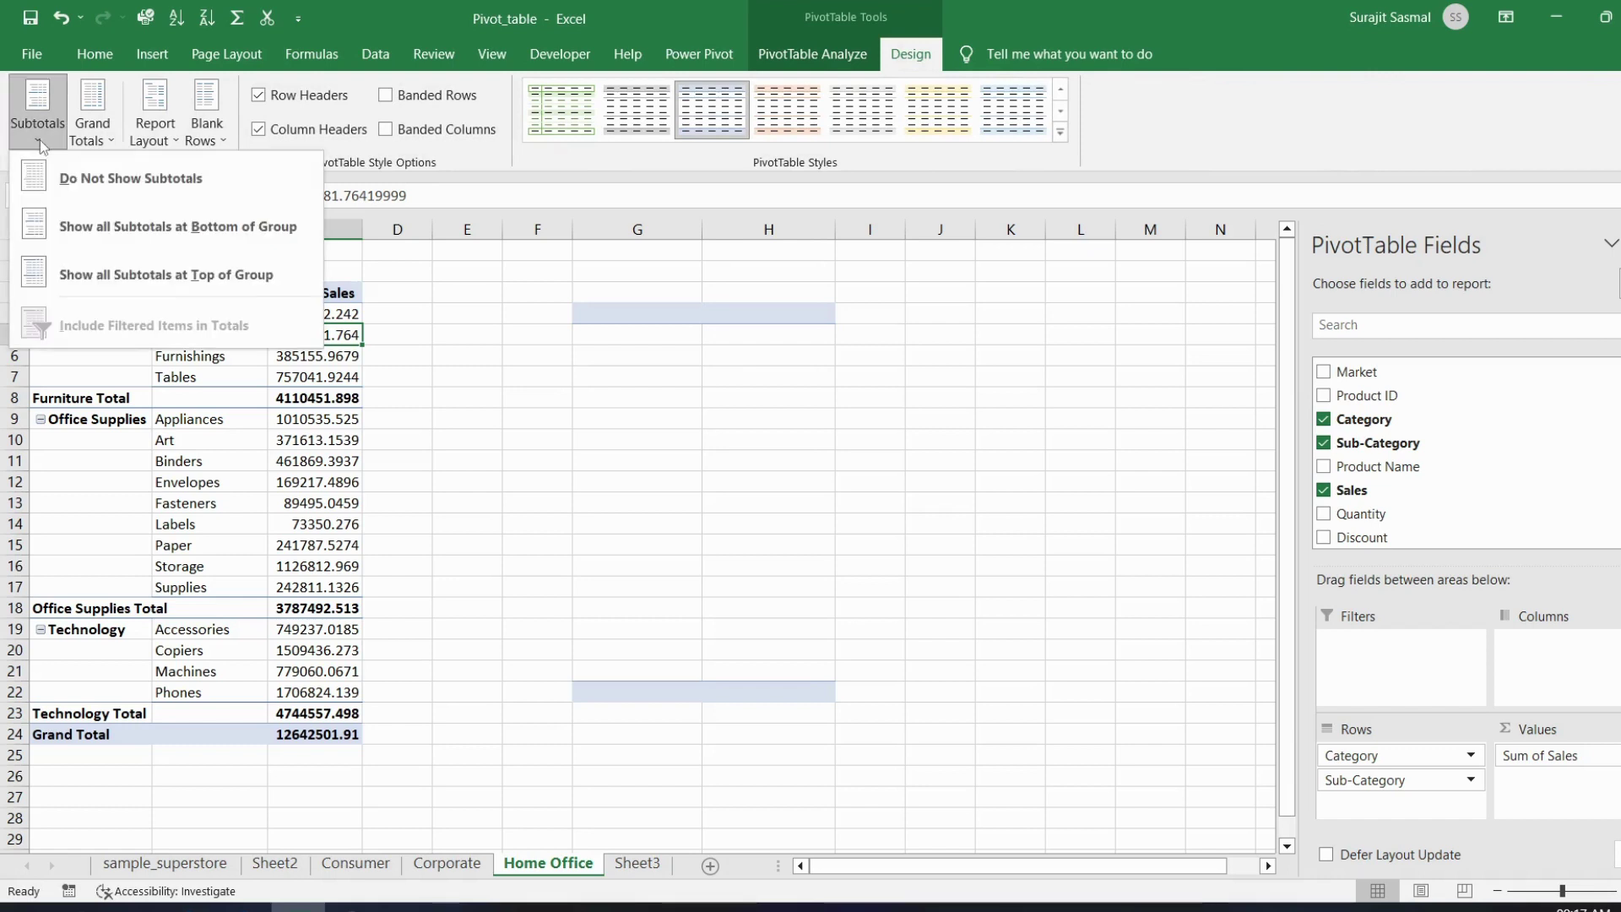
{"action": "left_click", "coordinate": [113, 179]}
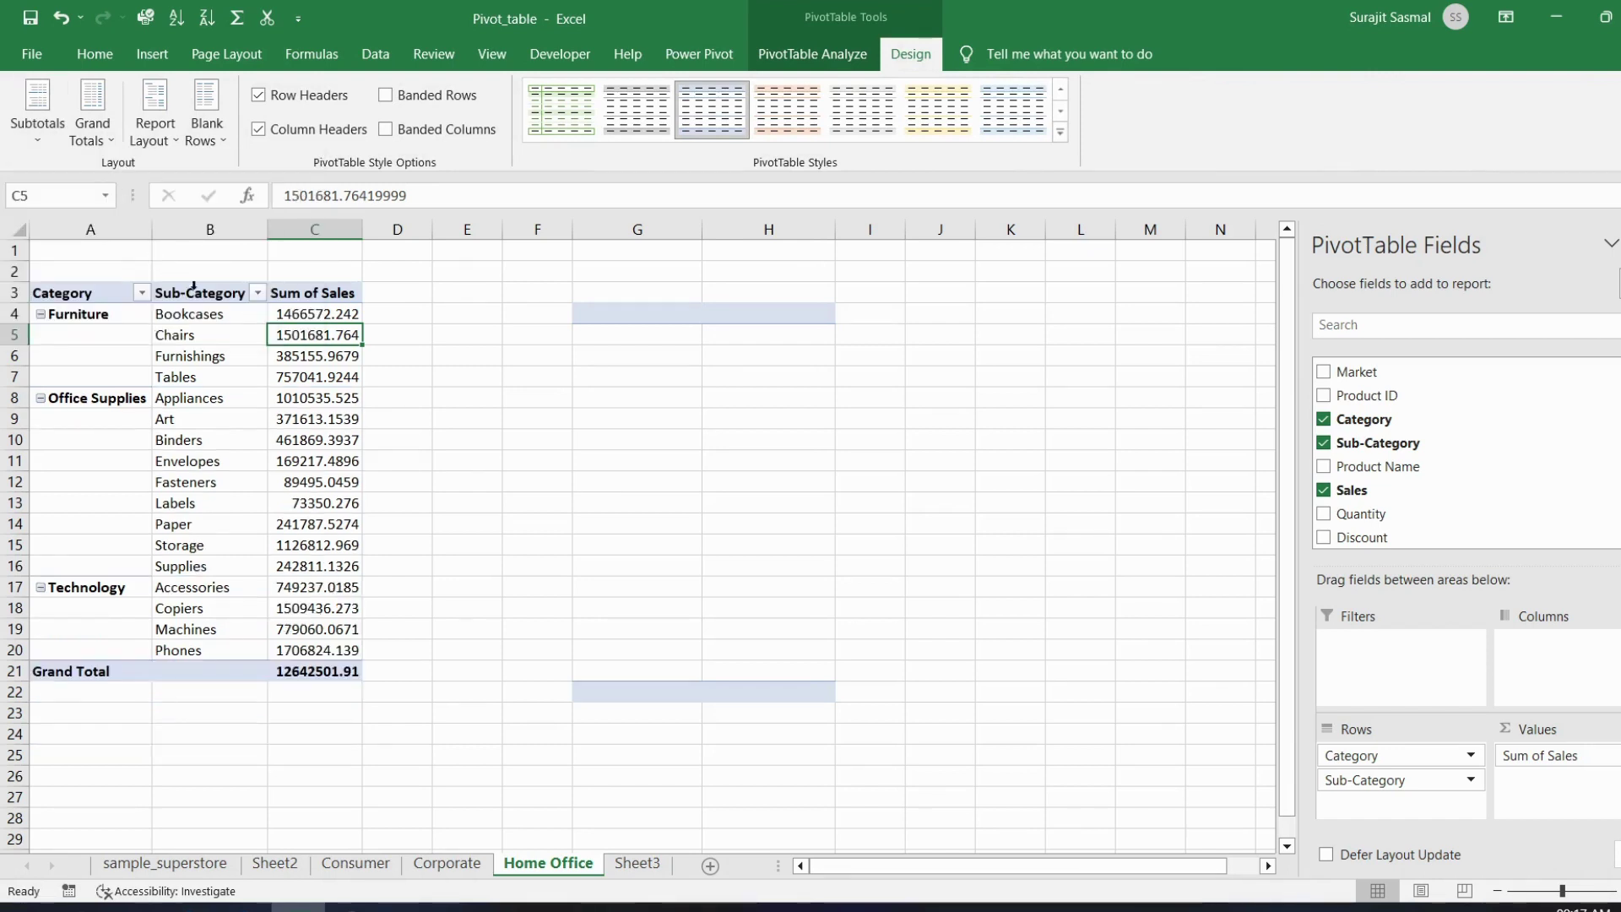
Turn off the PivotTable's grand totals for rows and columns
{"action": "left_click", "coordinate": [109, 133]}
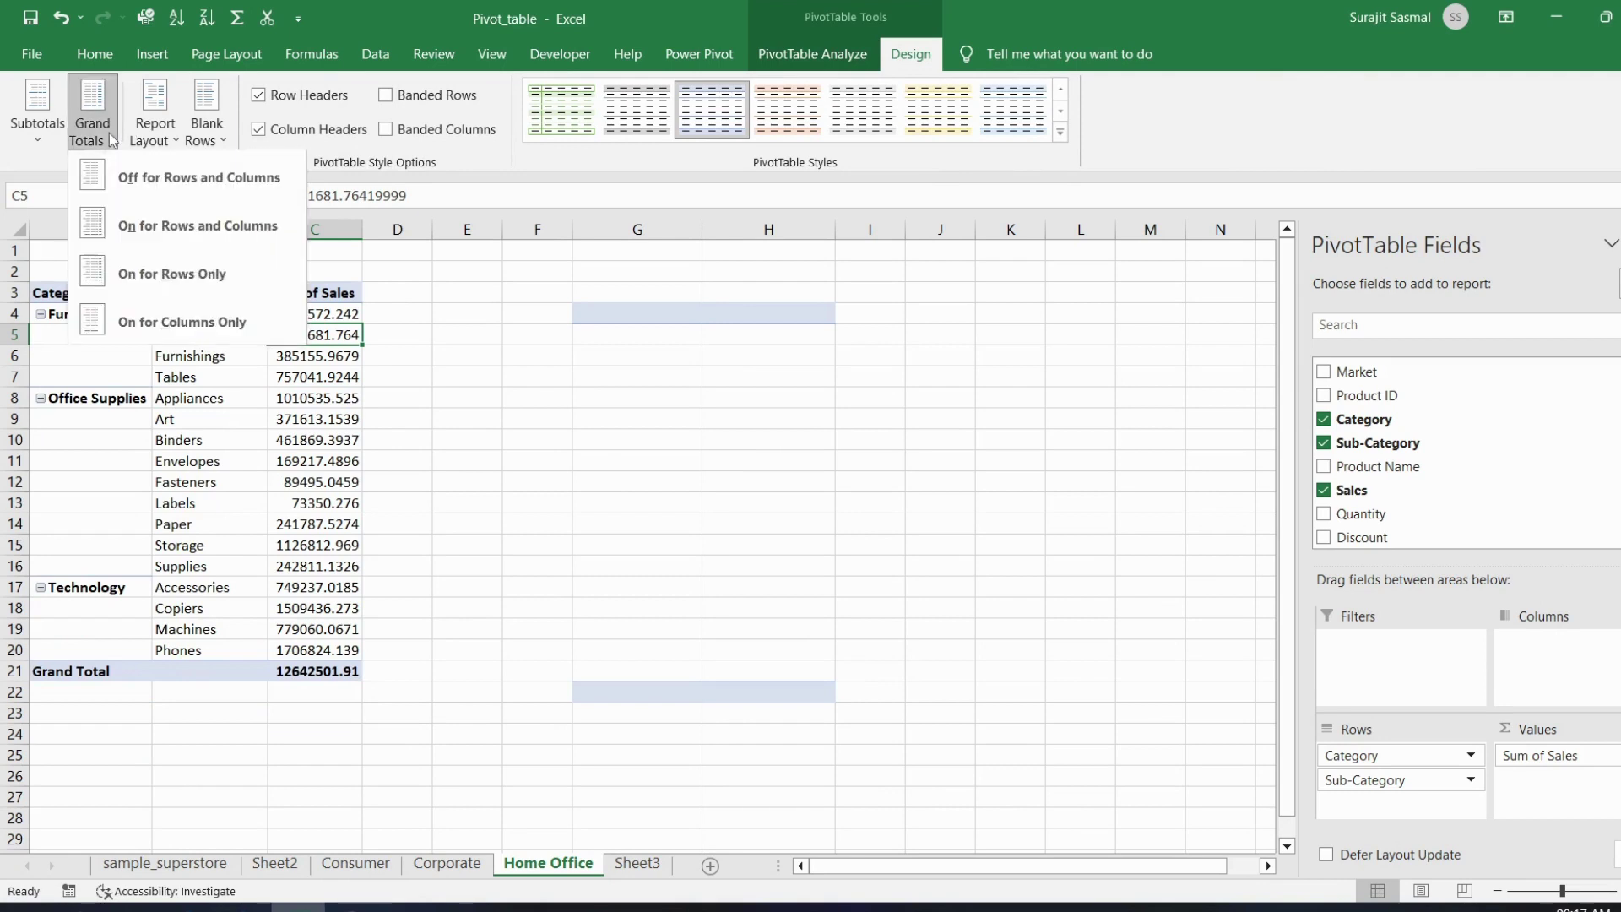
{"action": "left_click", "coordinate": [181, 179]}
{"action": "left_click", "coordinate": [493, 479]}
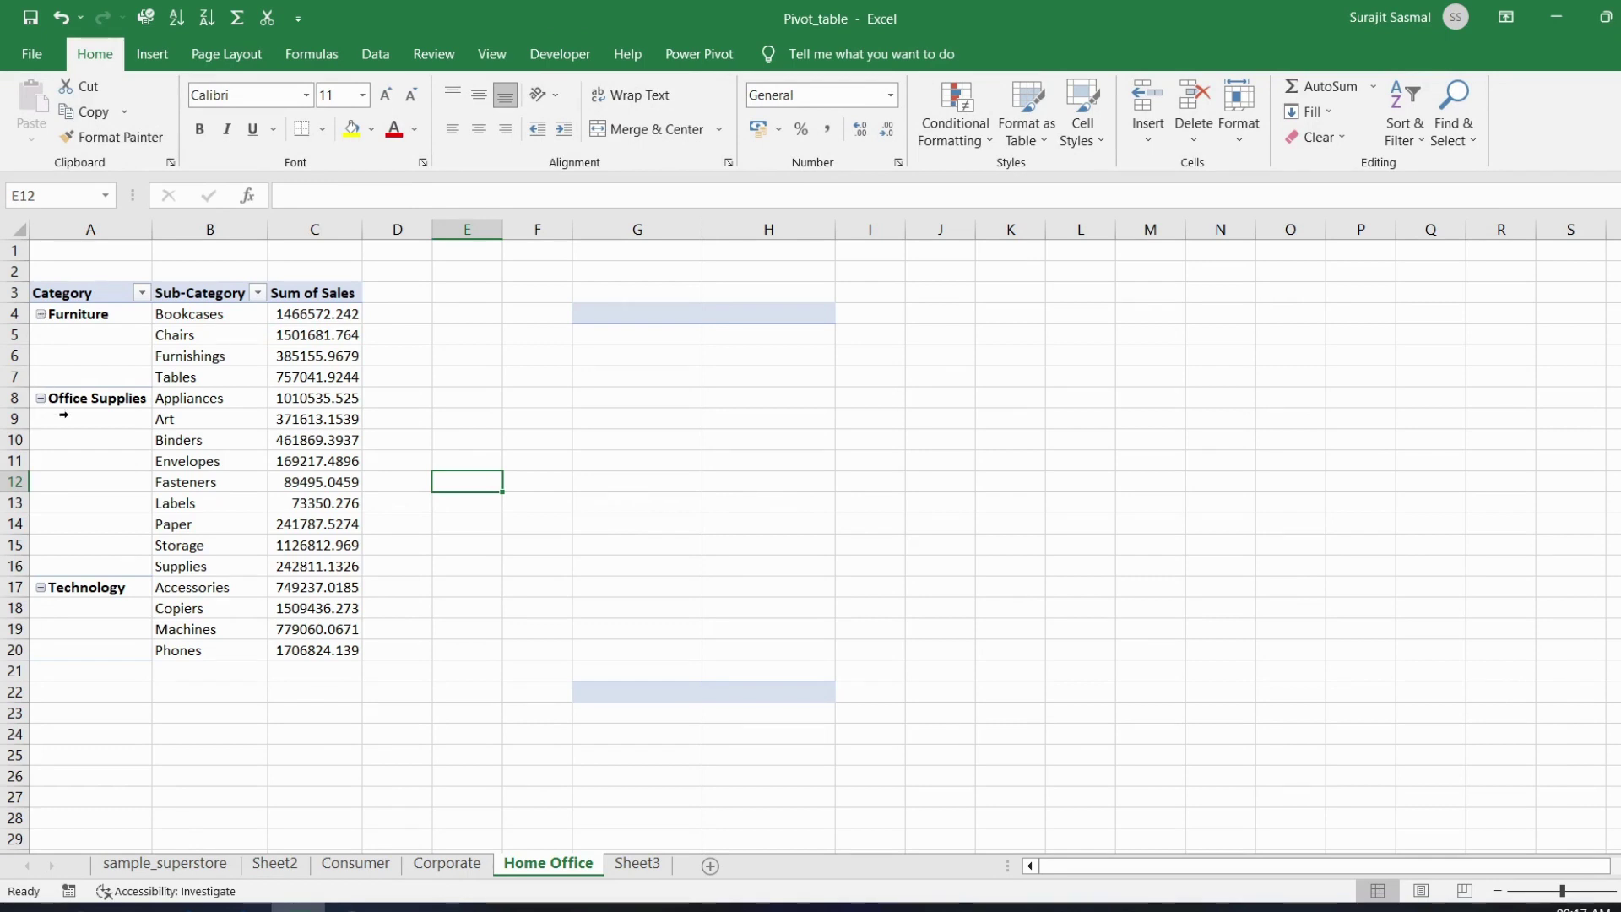
Hide the expand/collapse buttons beside the Category labels in the tabular PivotTable
{"action": "left_click", "coordinate": [161, 440]}
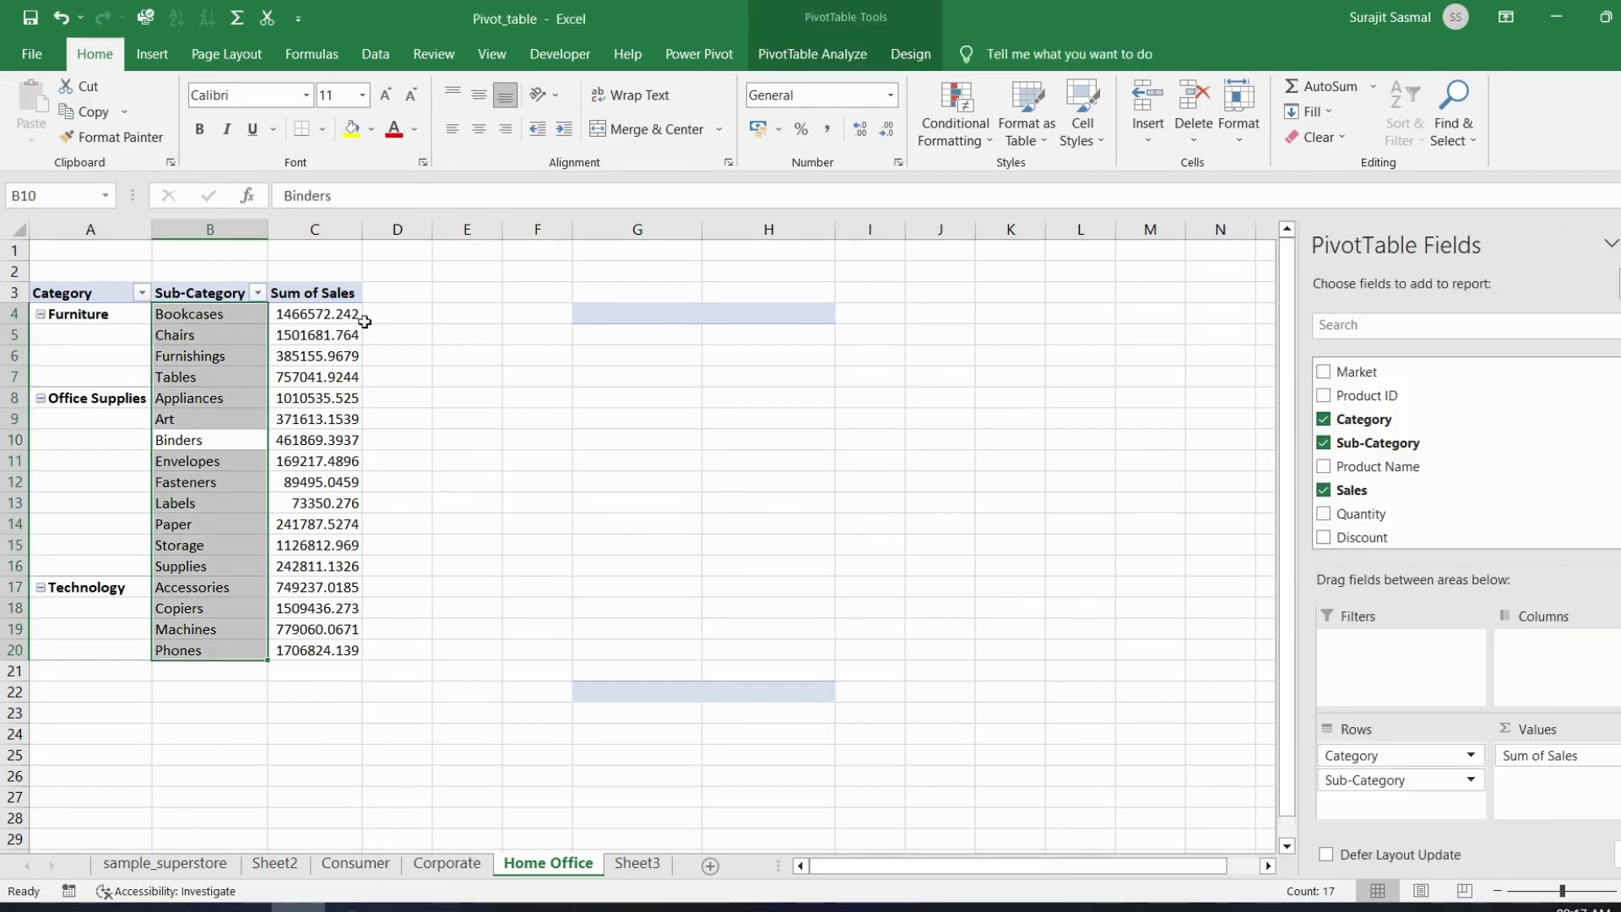
{"action": "left_click", "coordinate": [910, 54]}
{"action": "left_click", "coordinate": [812, 54]}
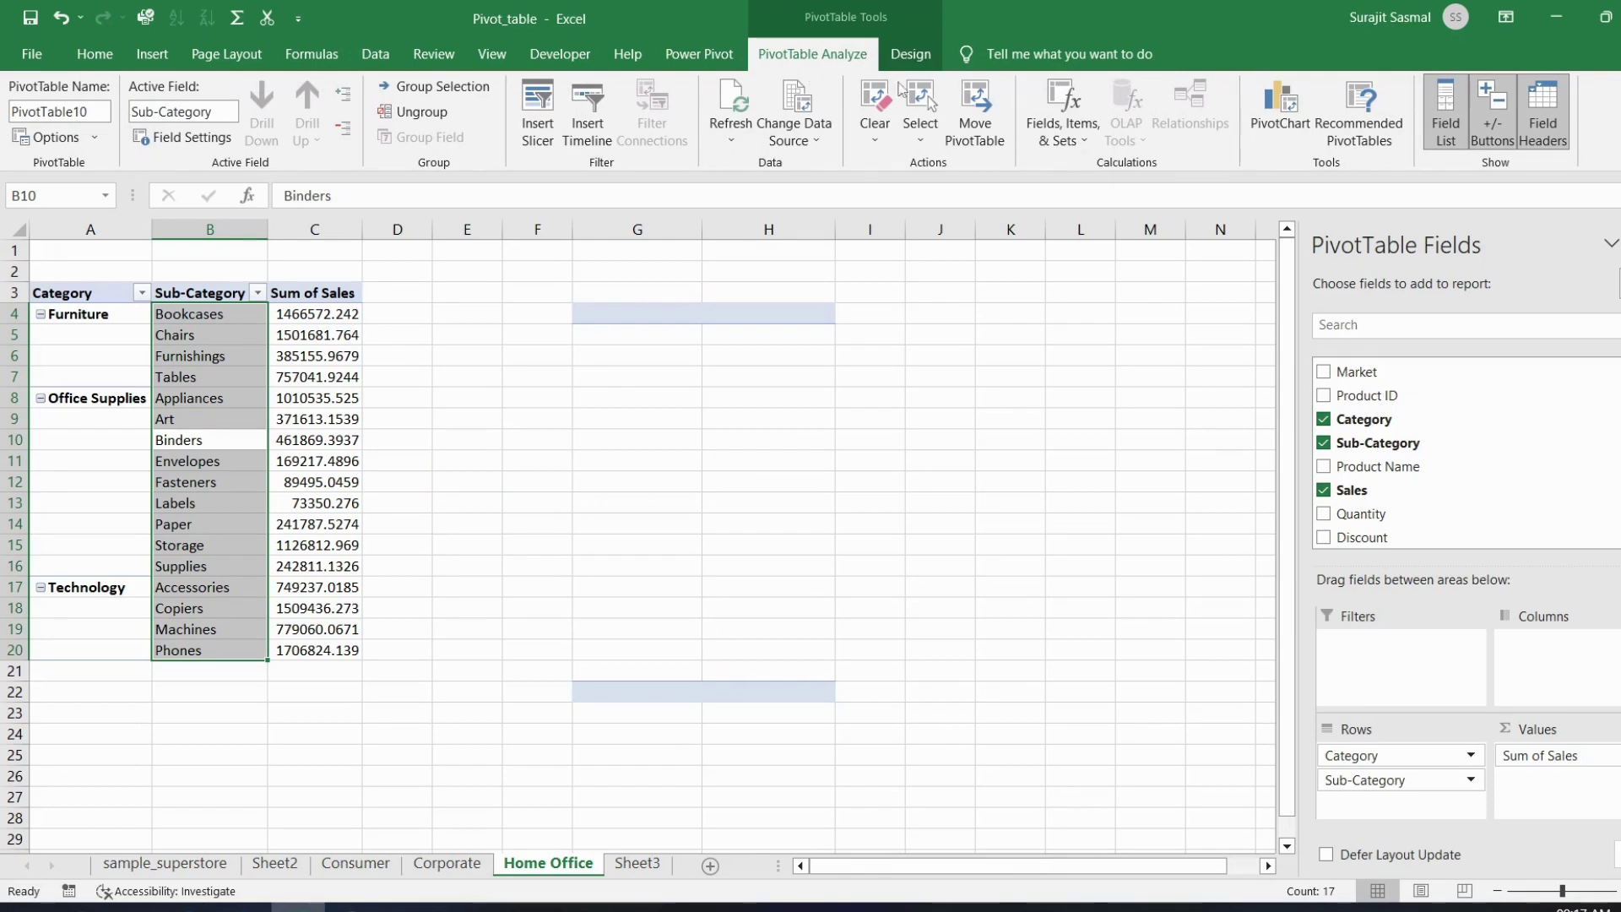
{"action": "left_click", "coordinate": [1492, 93]}
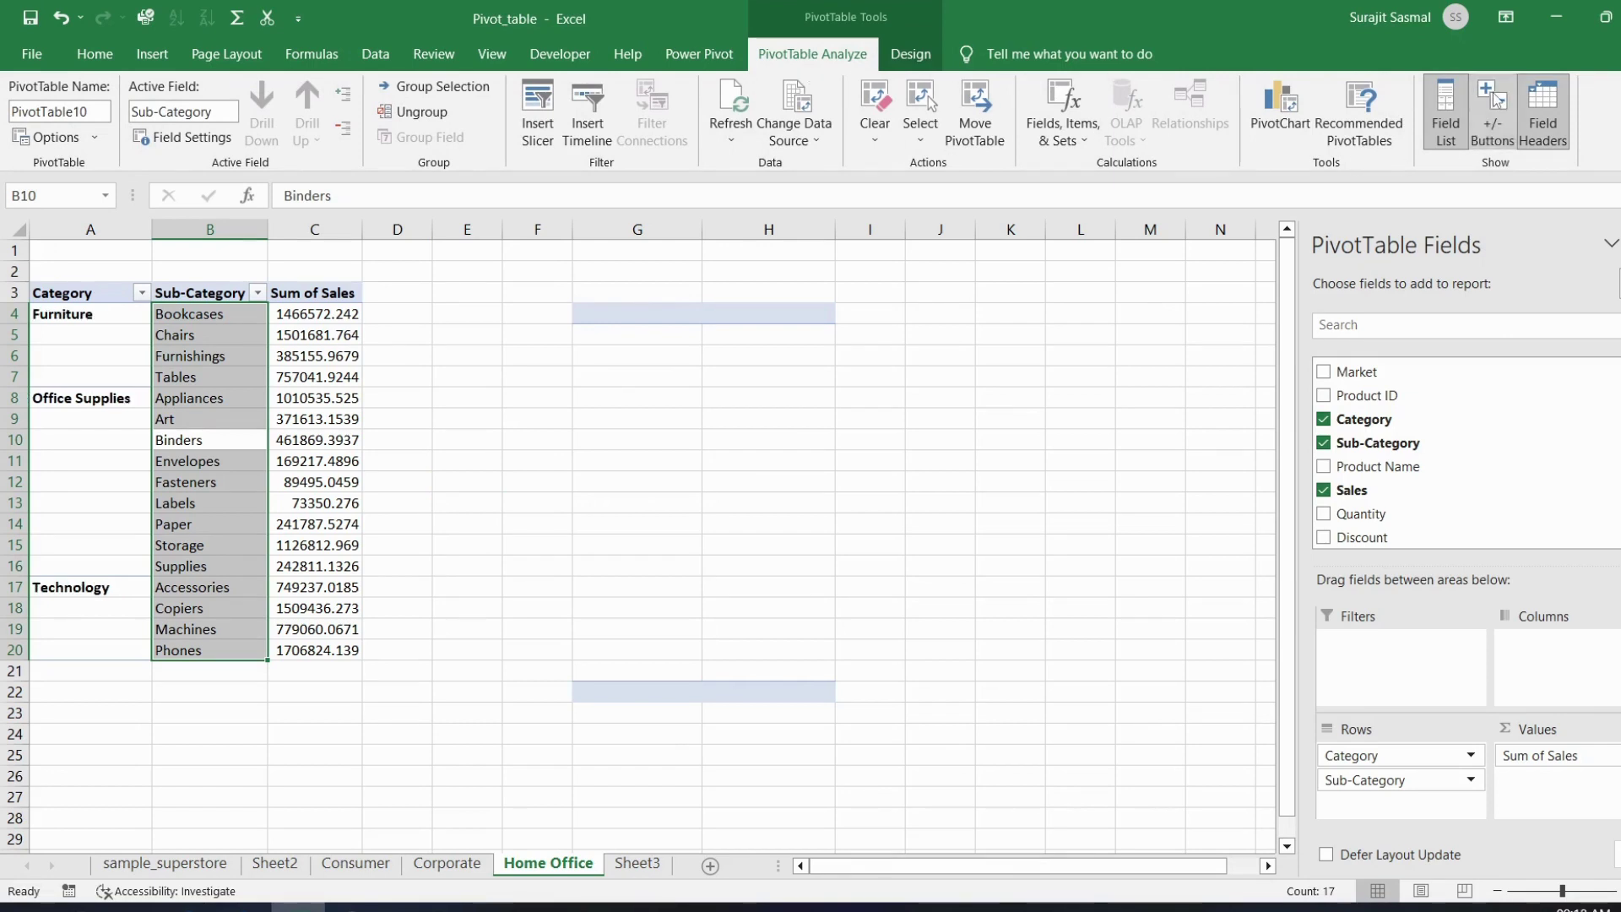